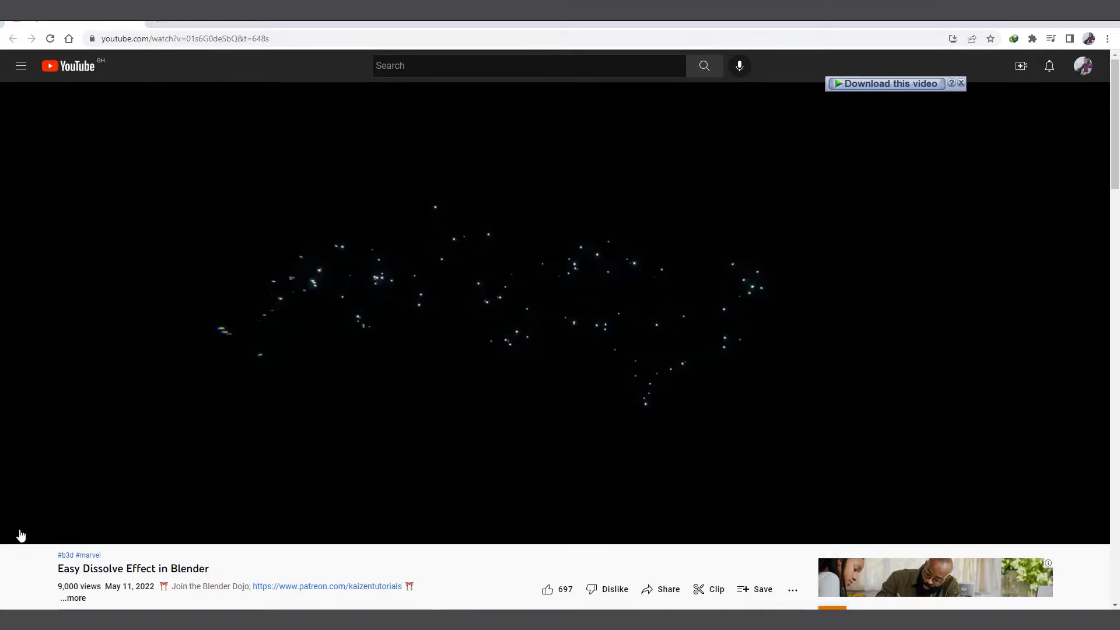
Play the reference dissolve clip and preview the finished PIXEL text animation from the first frame.
click(20, 531)
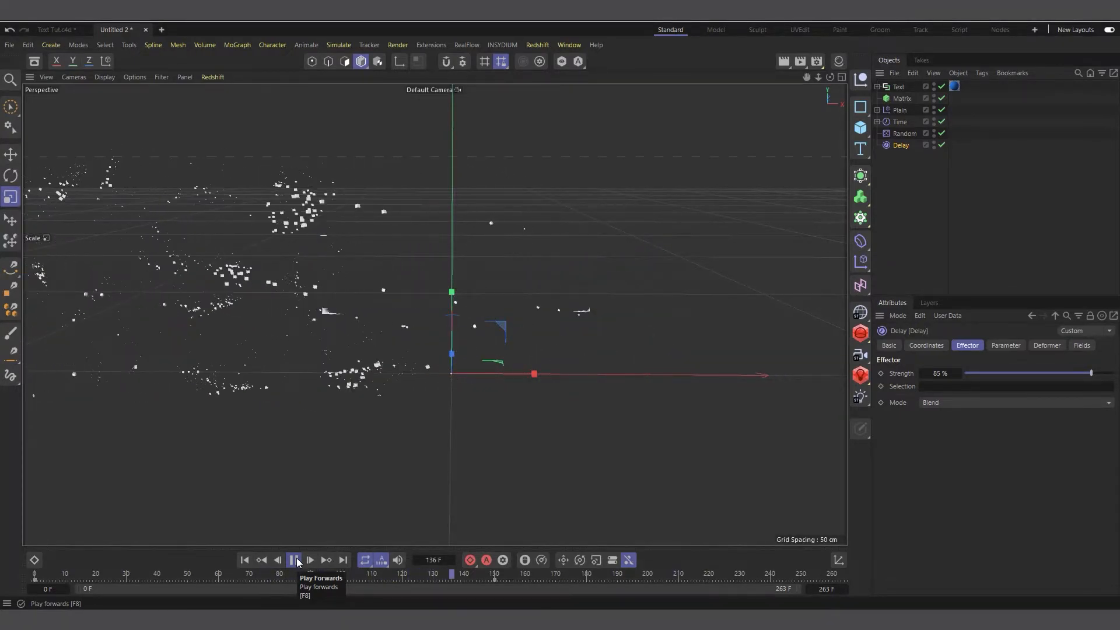
click(244, 560)
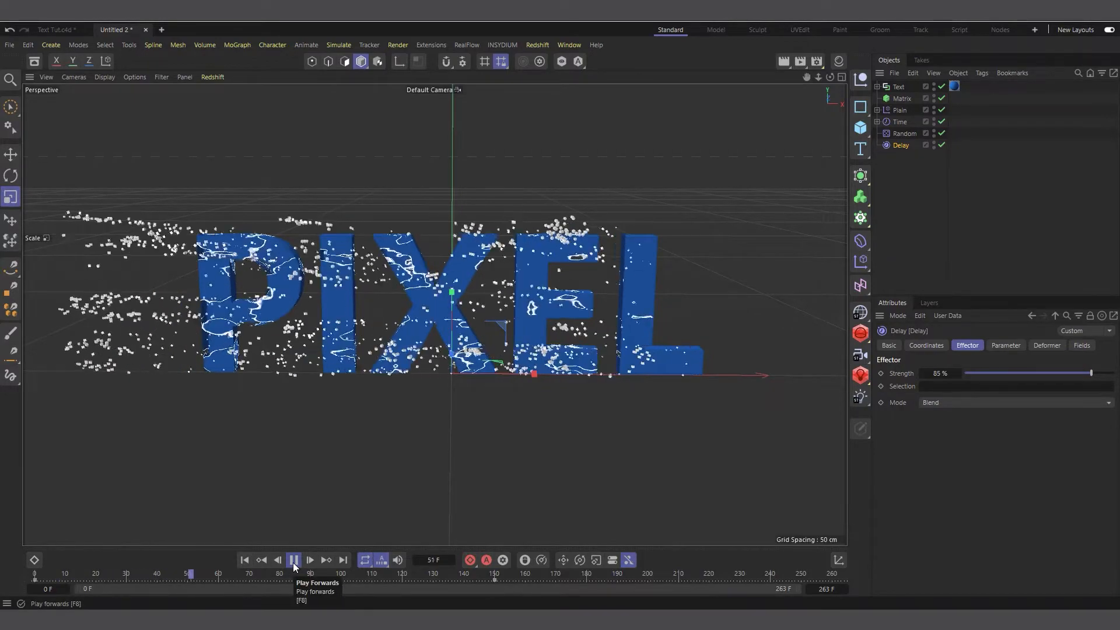
click(294, 561)
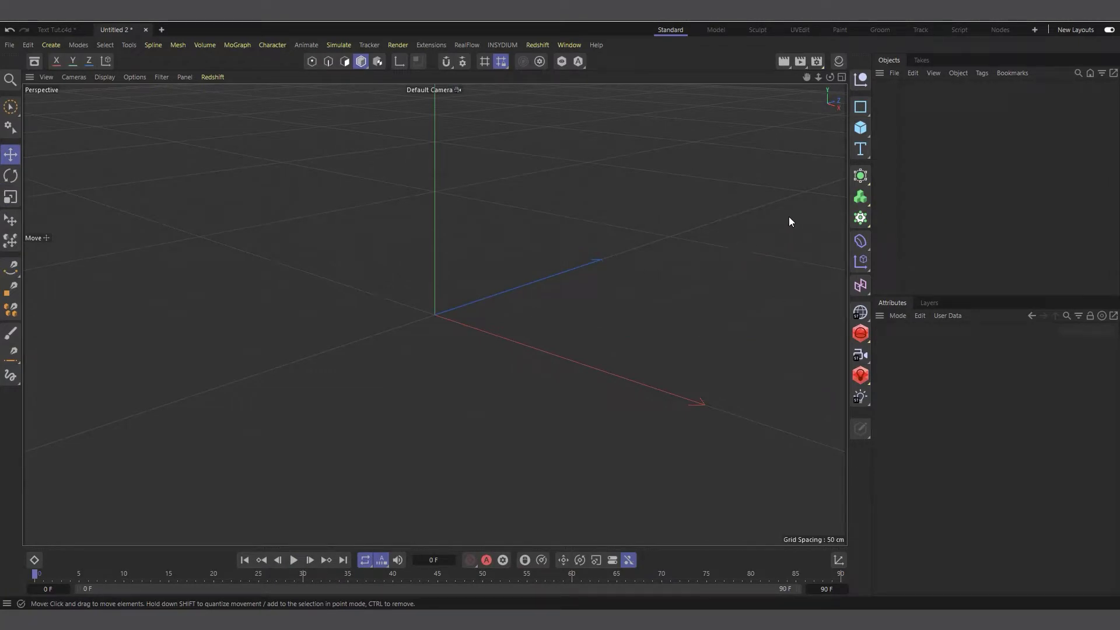
Add a 3D Text object reading PIXEL, with Middle alignment and the Bold style of Segoe UI.
click(861, 149)
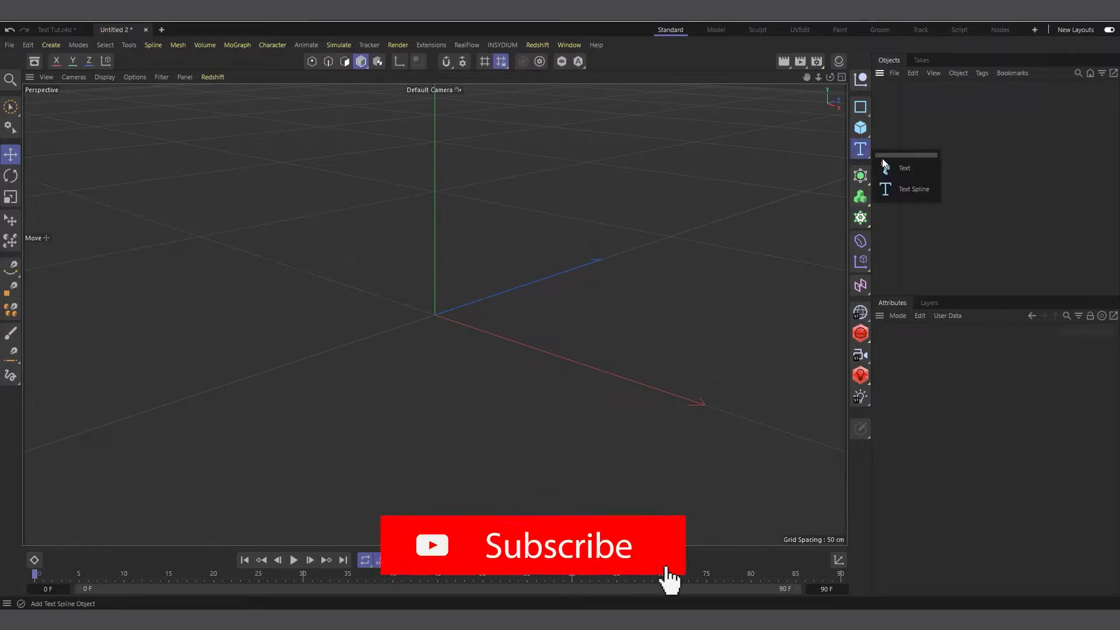
click(902, 168)
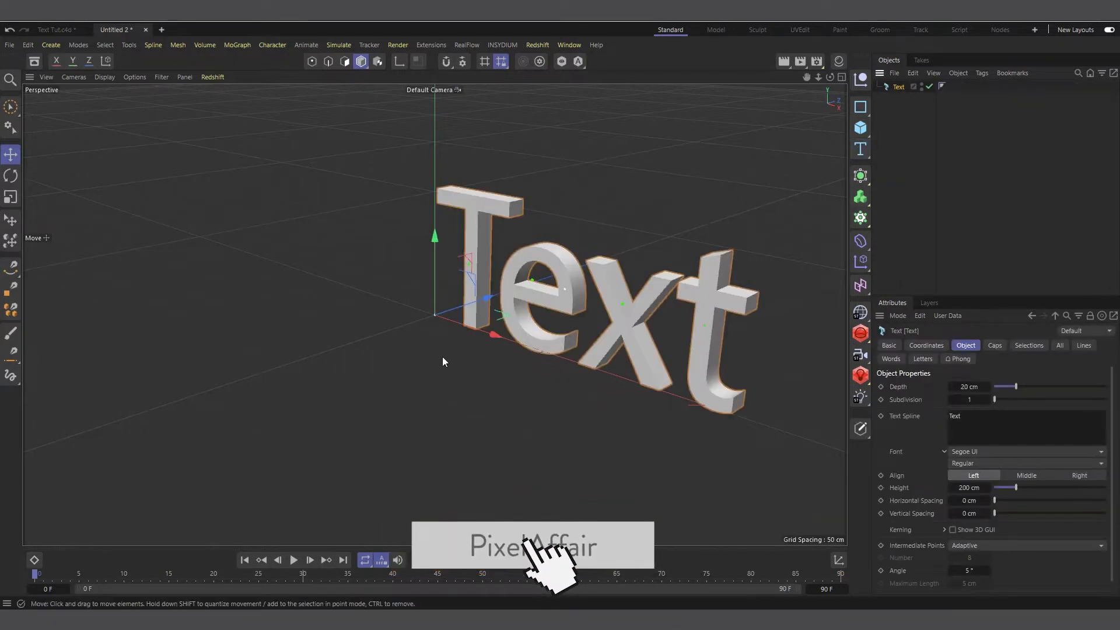
click(1021, 474)
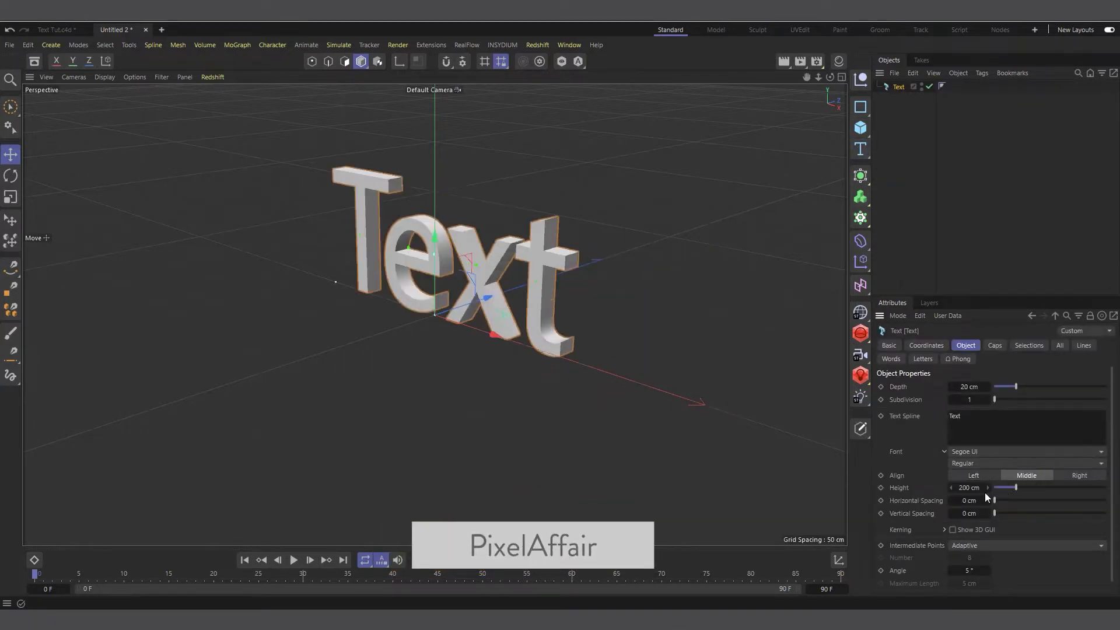
click(991, 460)
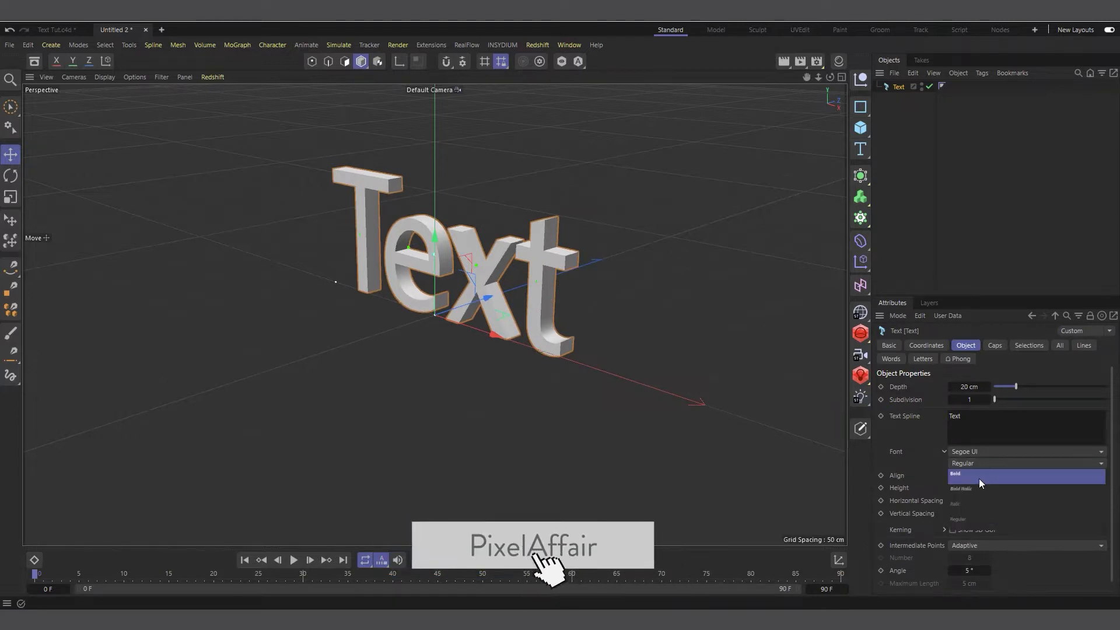
click(979, 478)
drag(966, 416, 948, 416)
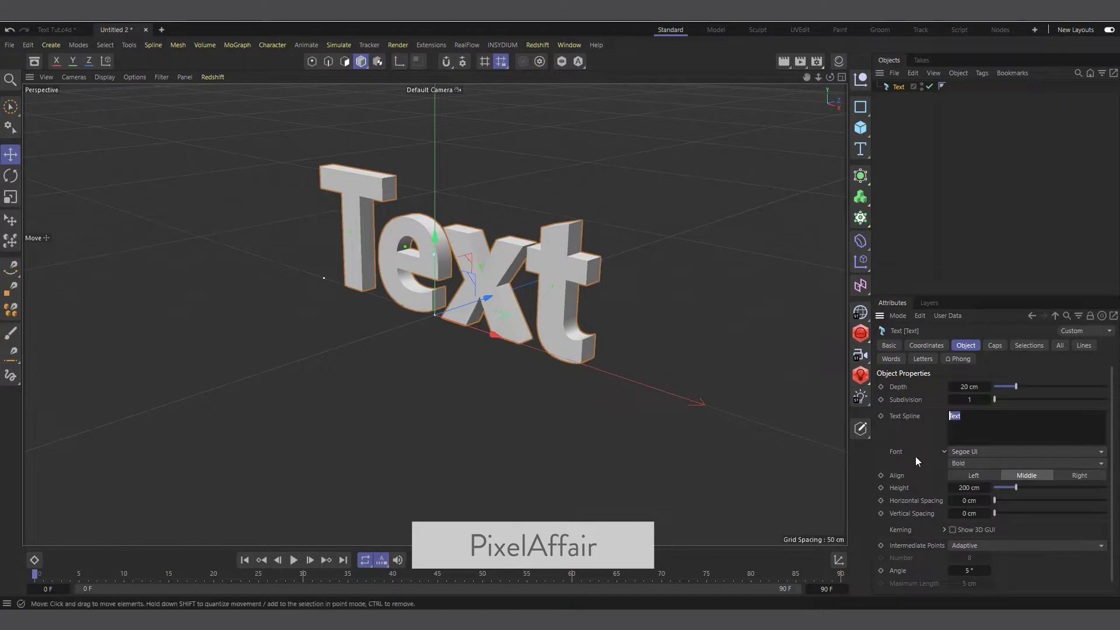
text(PIXEL)
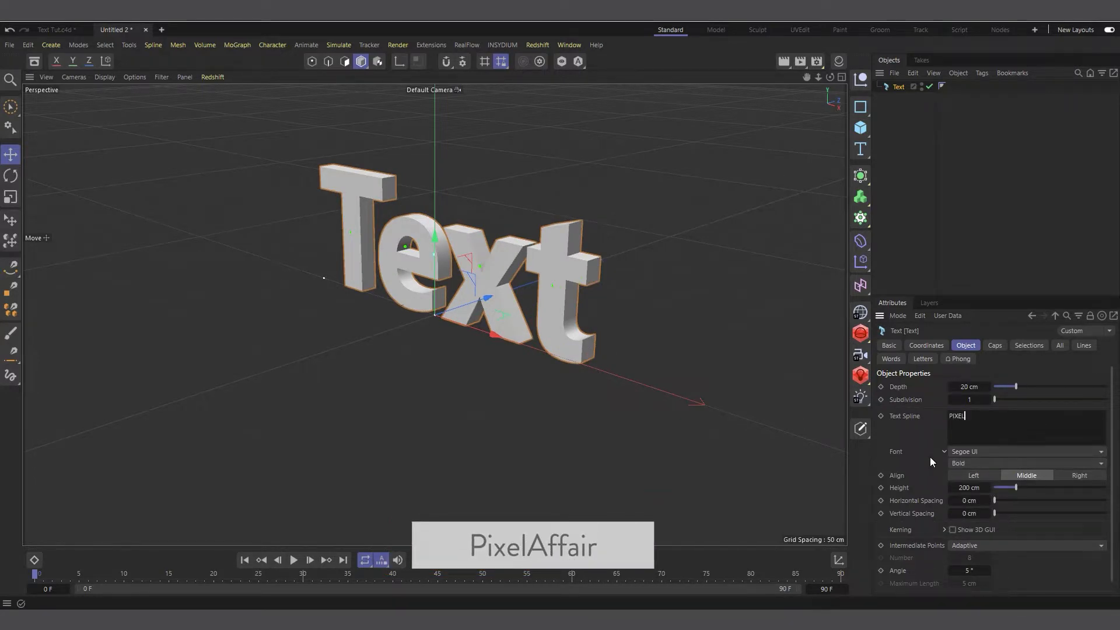
click(949, 236)
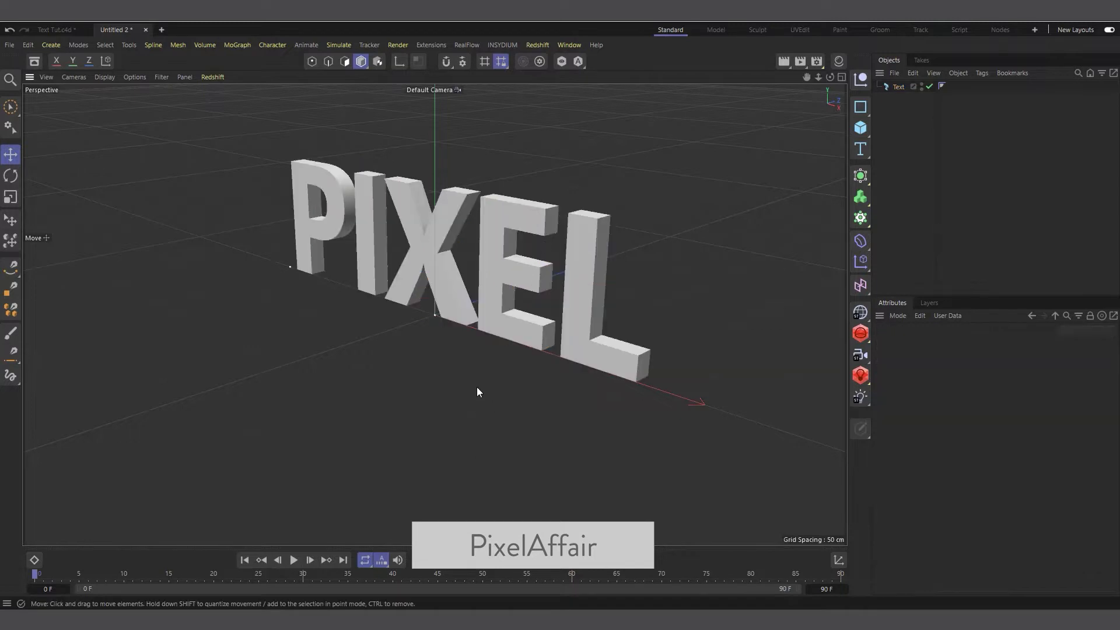
Create a new default material and apply it to the PIXEL text object.
scroll(470, 405, down, 3)
scroll(759, 129, up, 1)
drag(832, 80, 910, 42)
scroll(289, 267, up, 1)
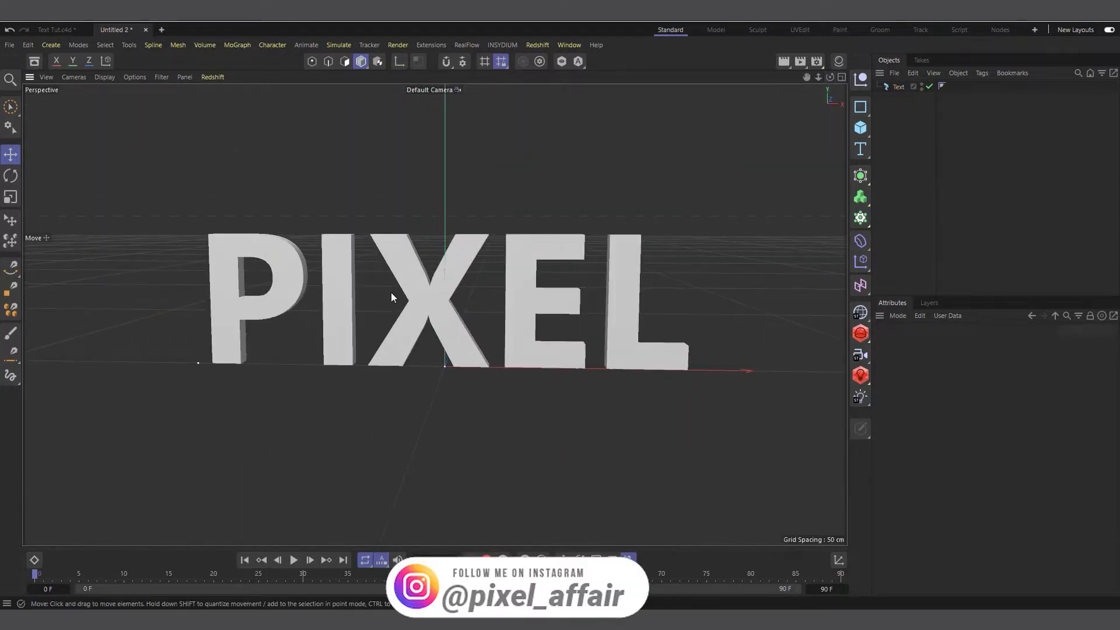
scroll(392, 293, up, 1)
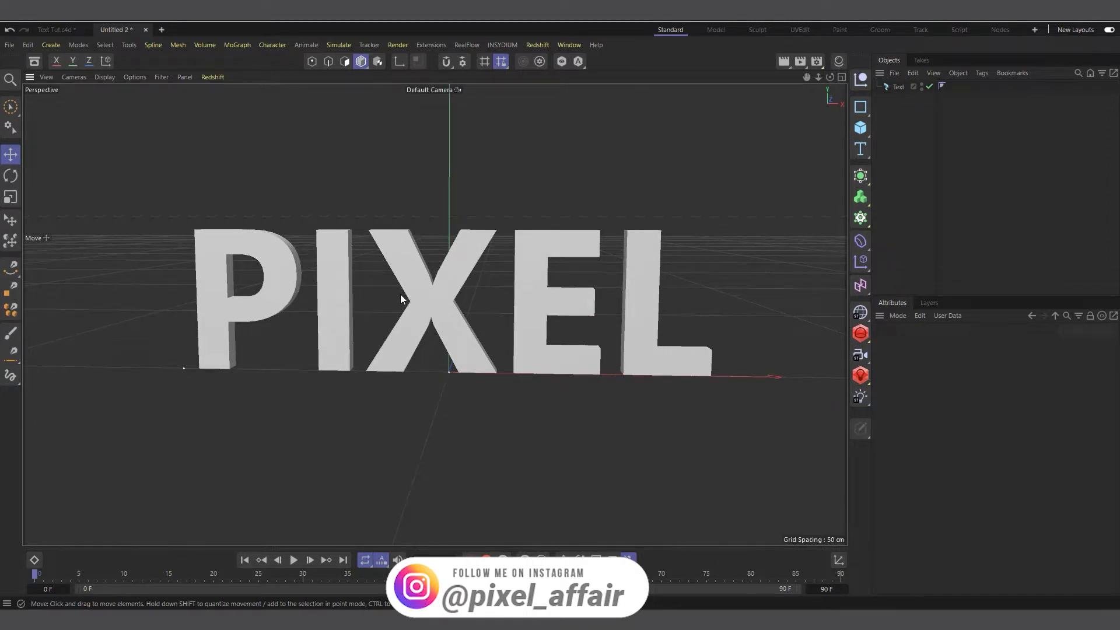
click(839, 61)
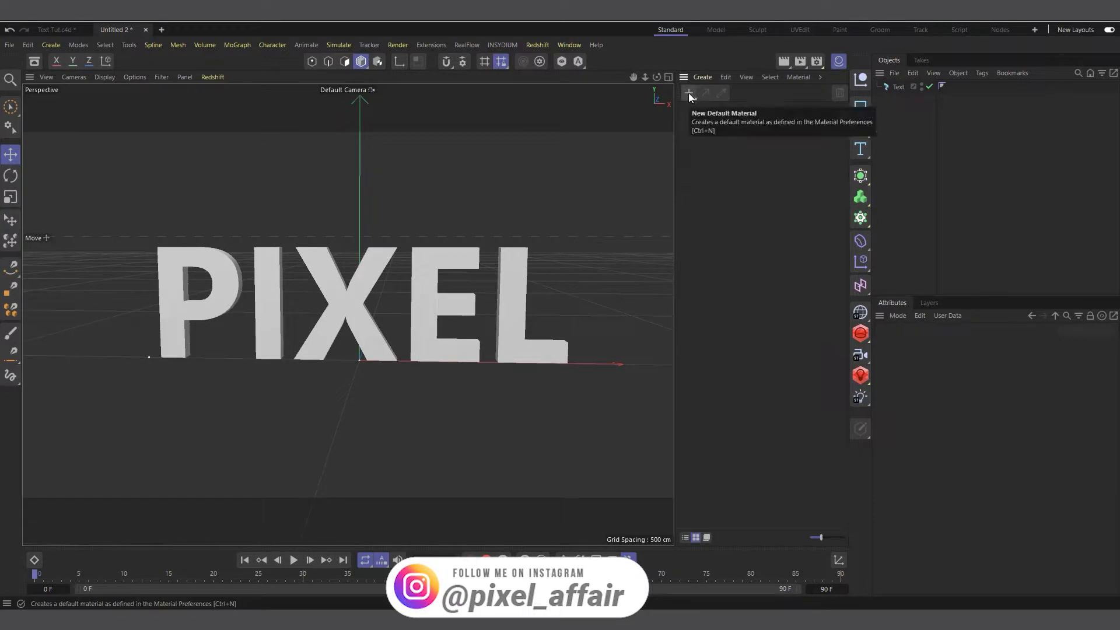
click(702, 77)
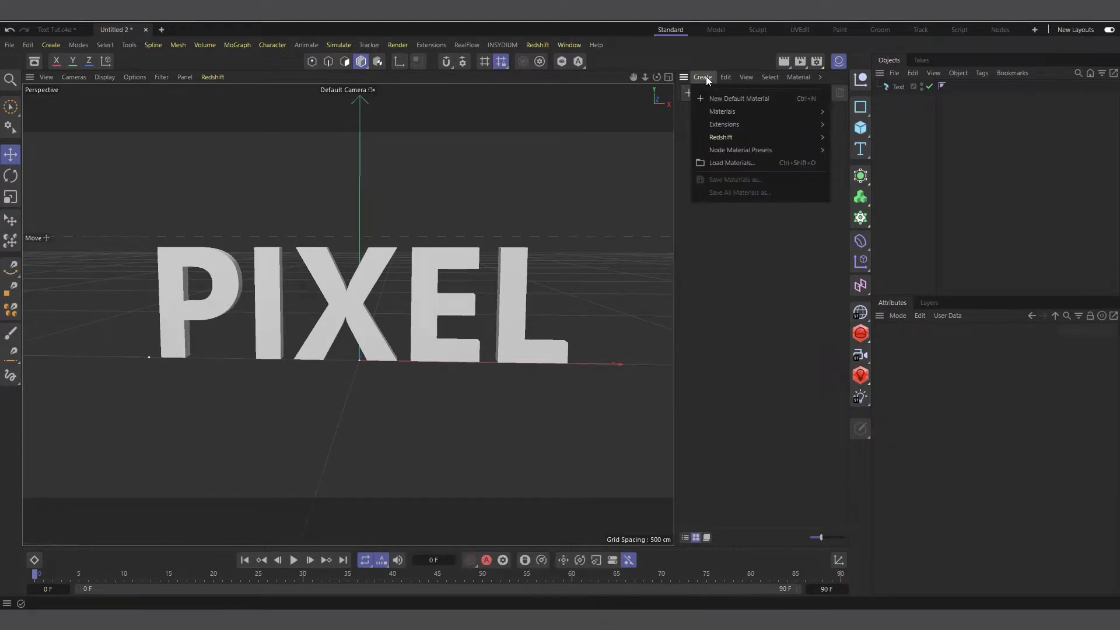
click(722, 101)
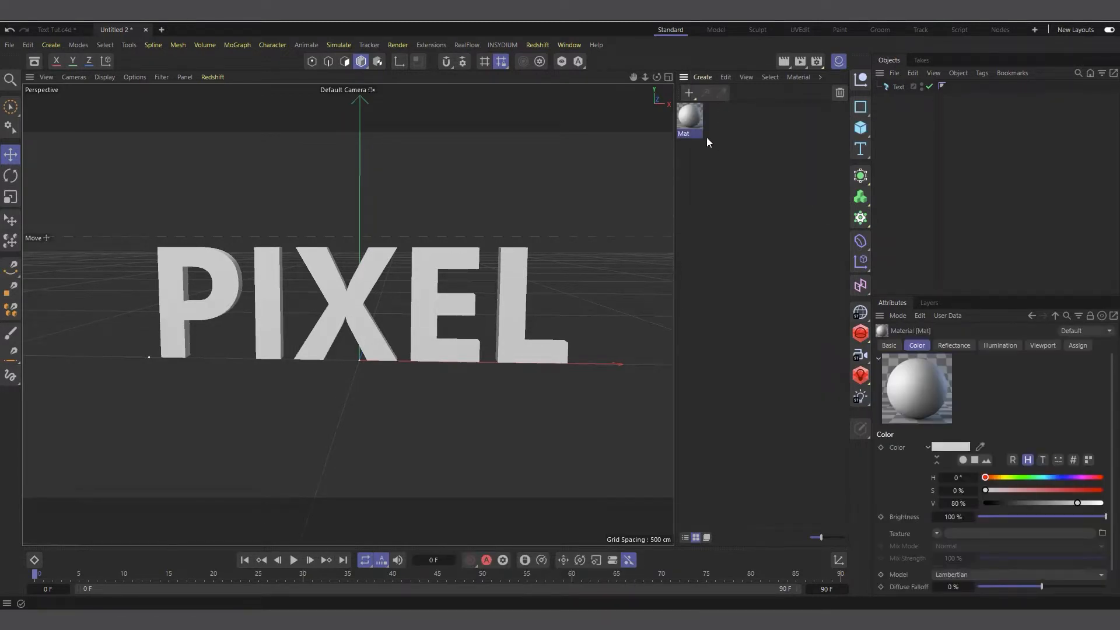
drag(689, 116, 893, 87)
Edit the new material to disable its Color and Reflectance channels and enable Luminance.
double_click(690, 117)
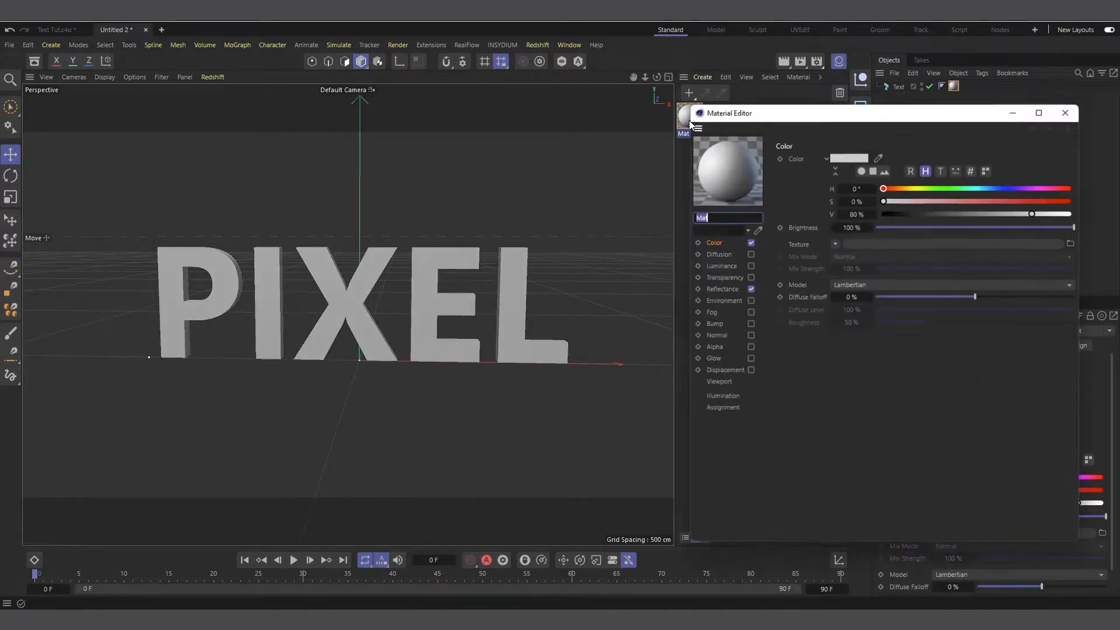
drag(776, 111, 551, 82)
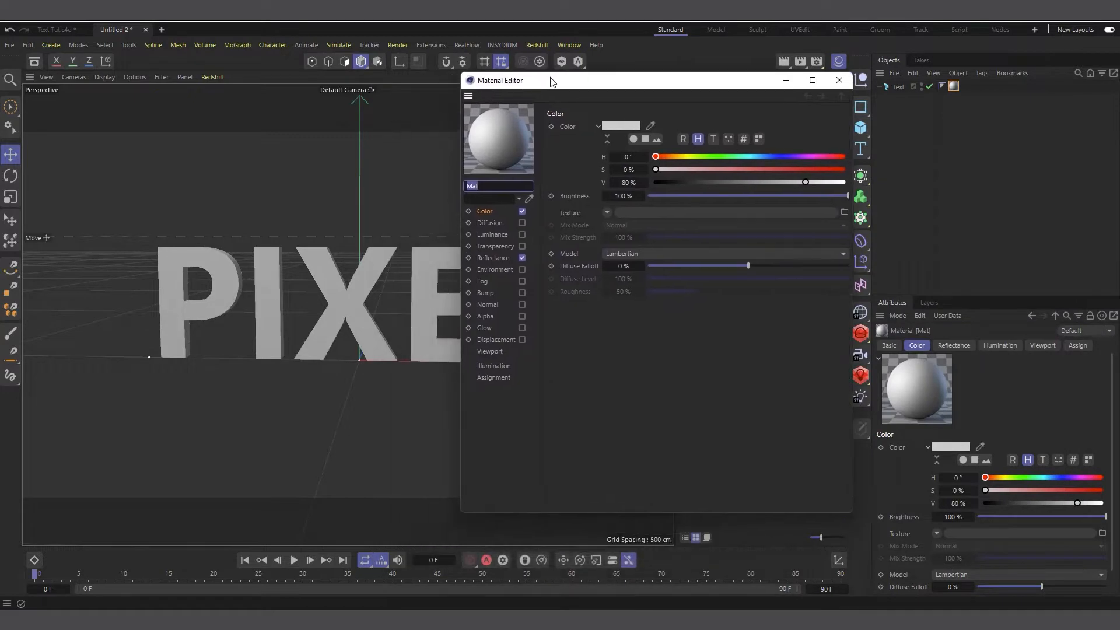
click(522, 212)
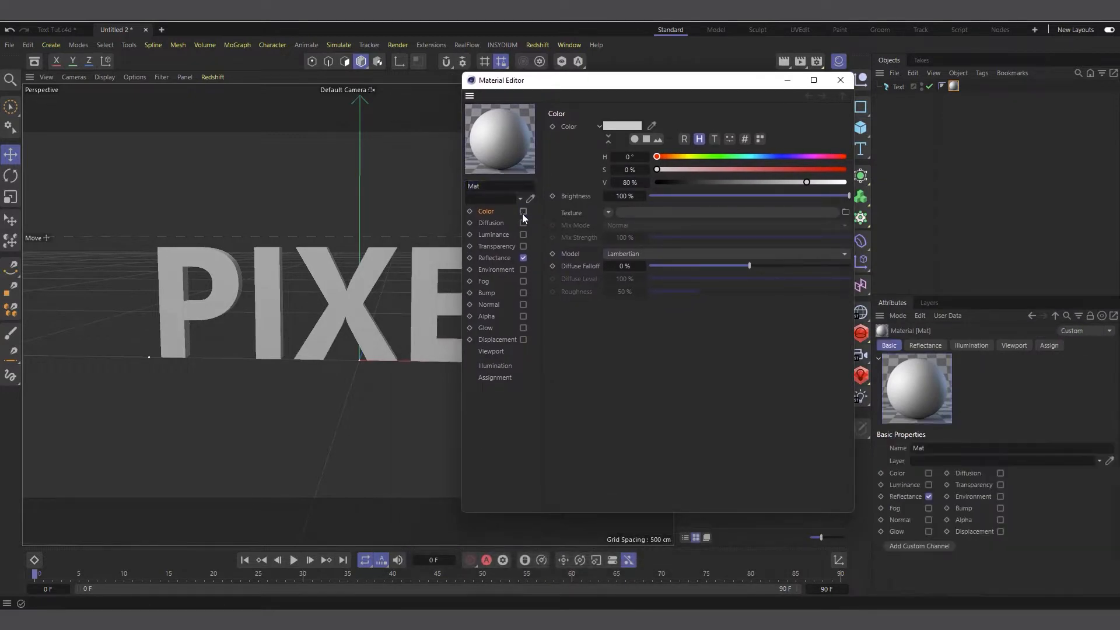
click(523, 259)
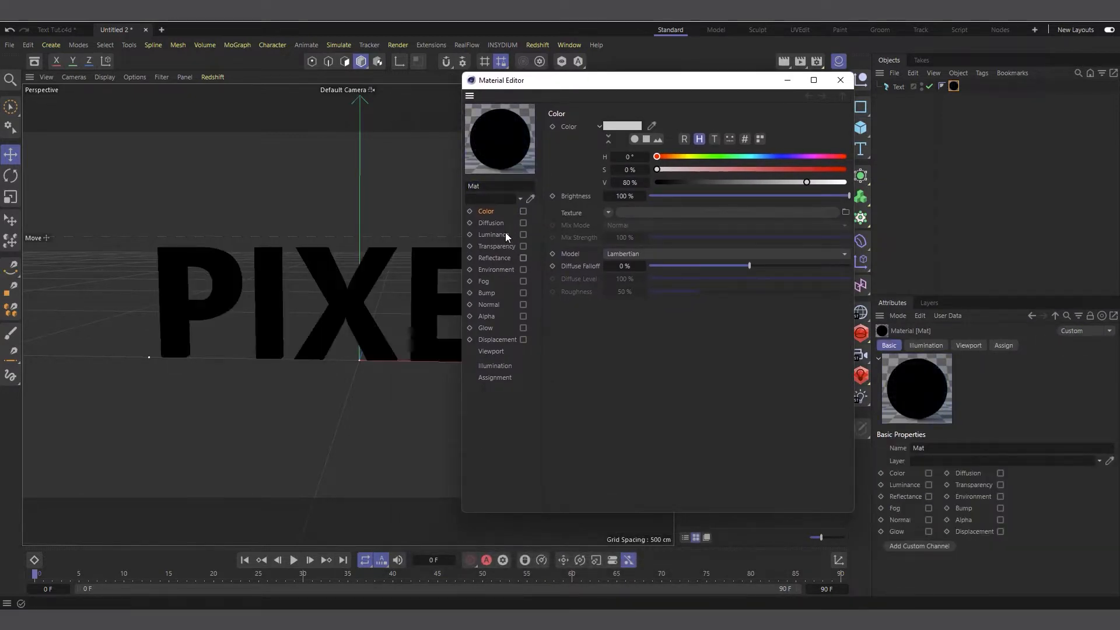
click(523, 234)
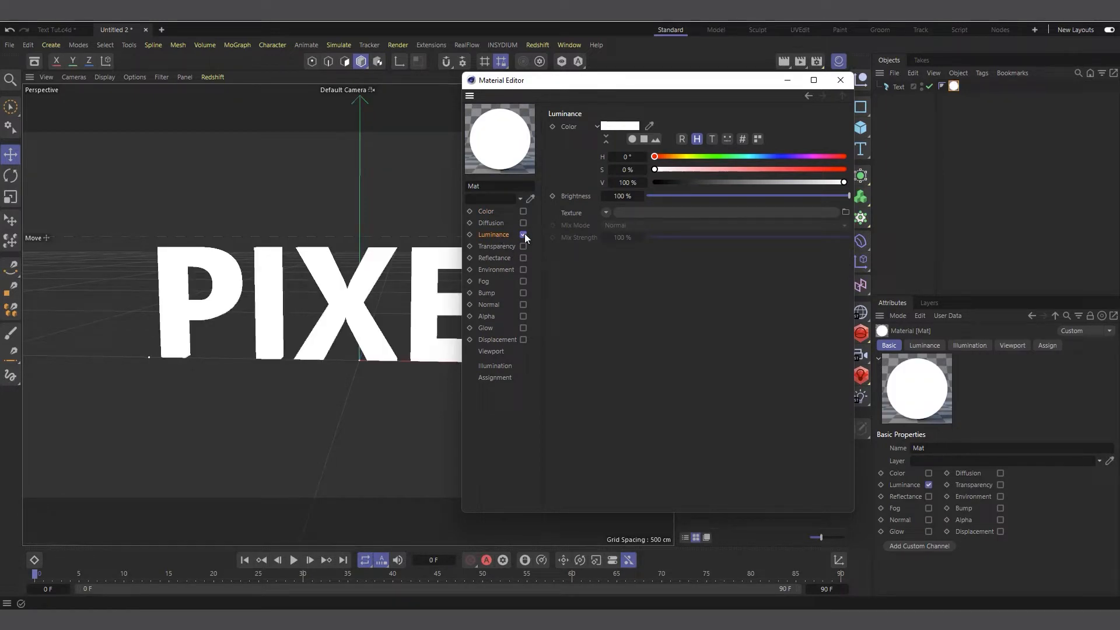
Load a Gradient shader as the Luminance texture and open the gradient's shader properties.
click(607, 214)
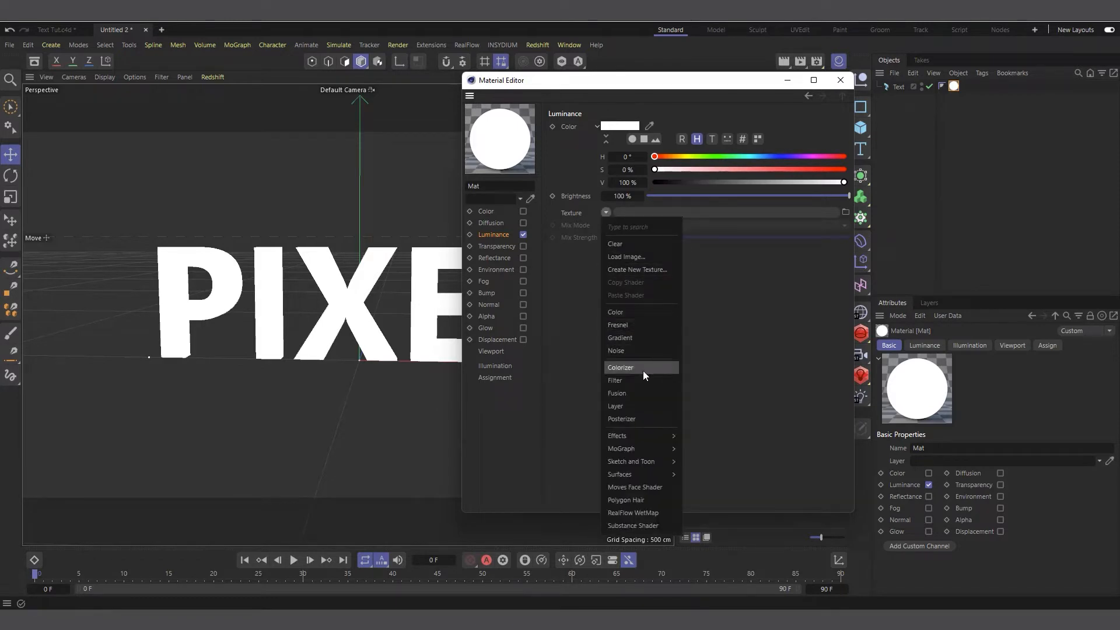
click(626, 337)
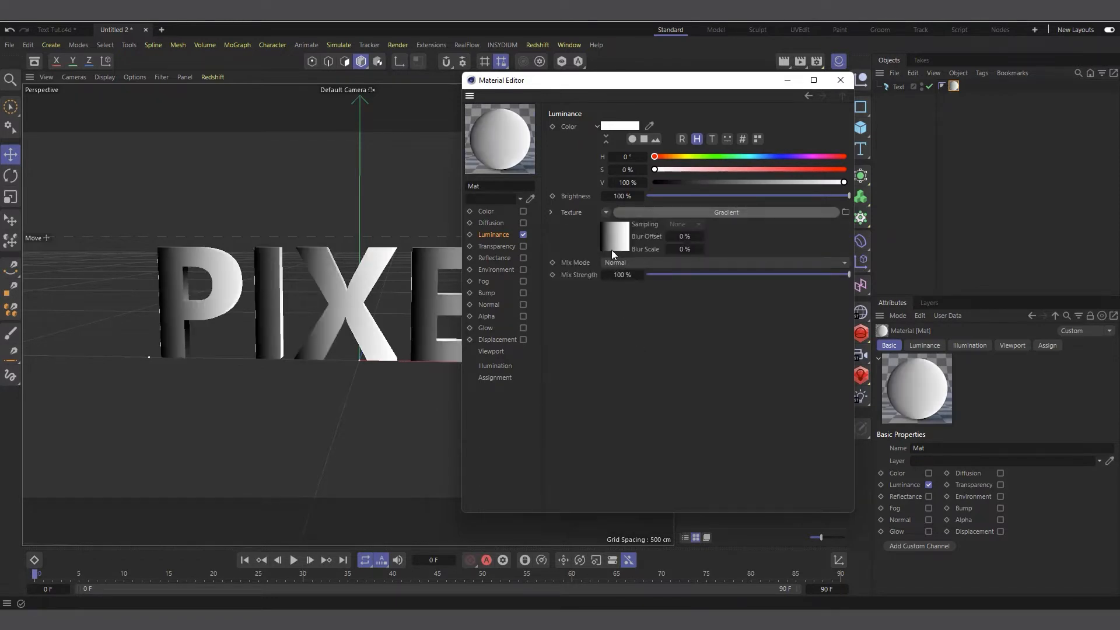
drag(611, 87, 706, 77)
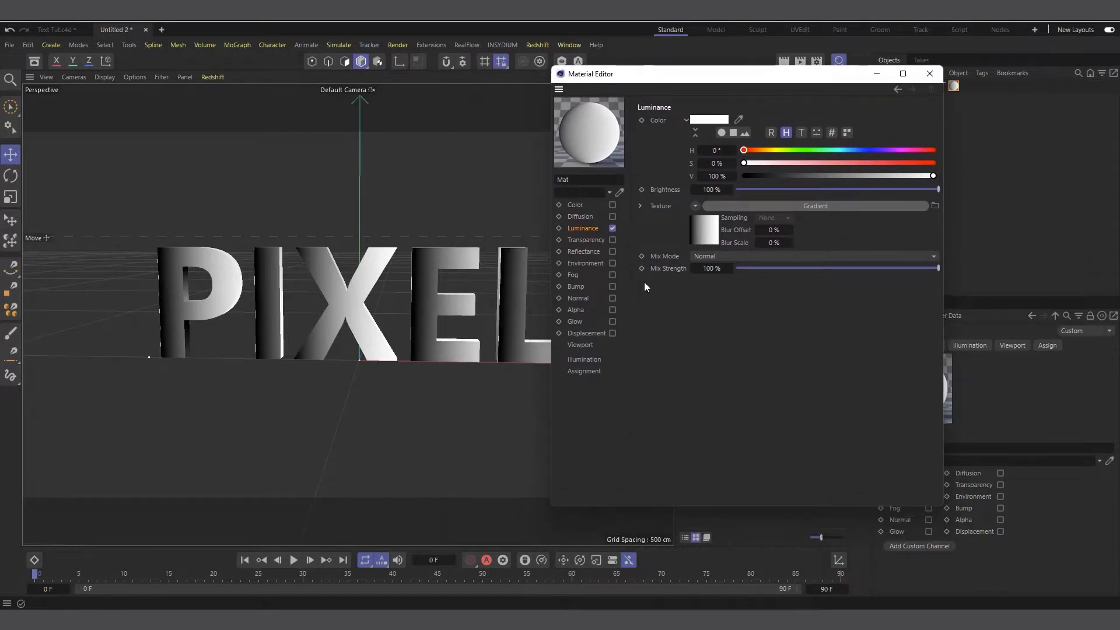
click(703, 226)
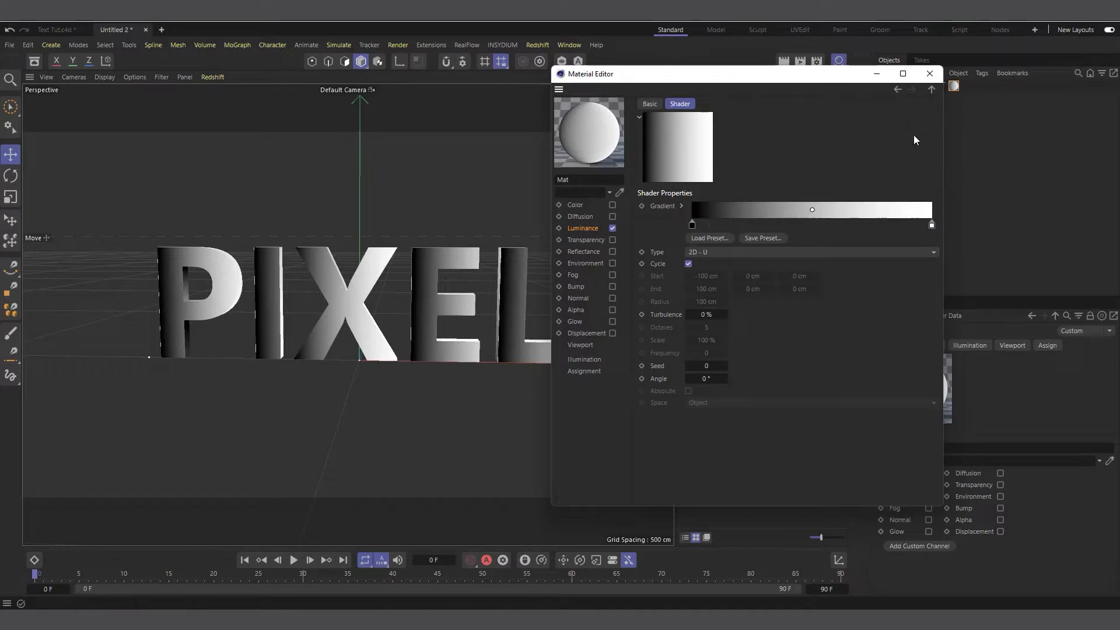
mouse_move(694, 232)
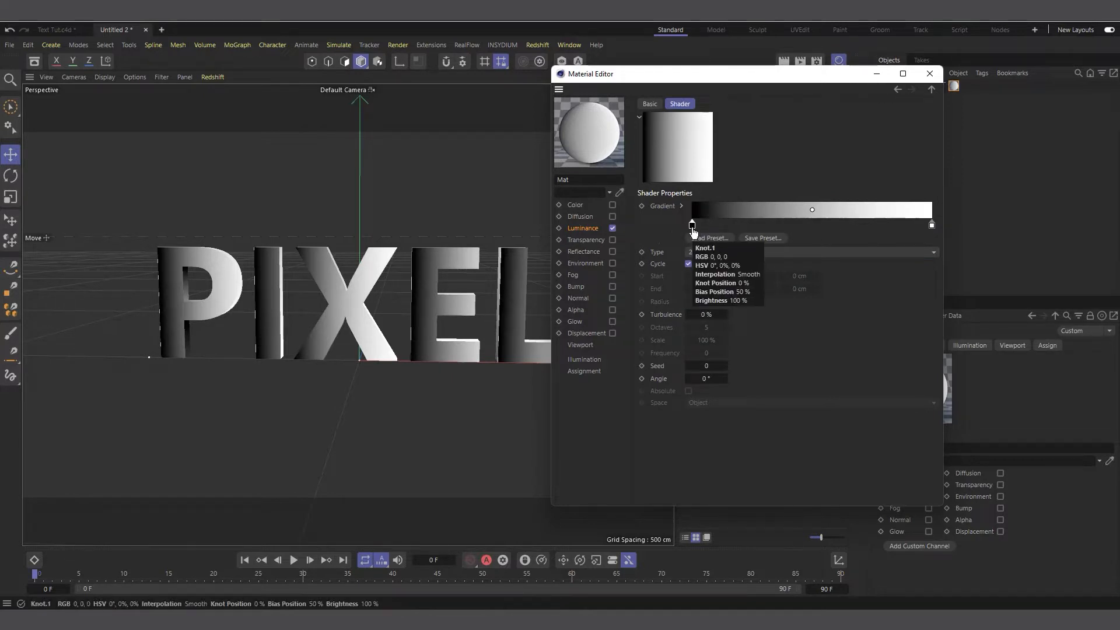
click(929, 89)
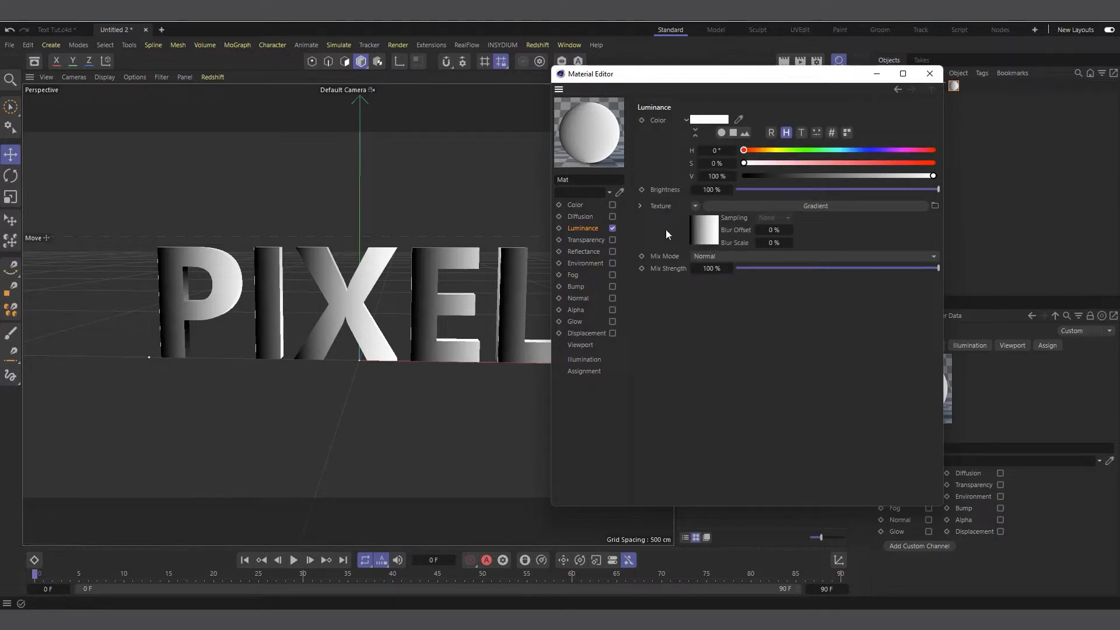
click(701, 230)
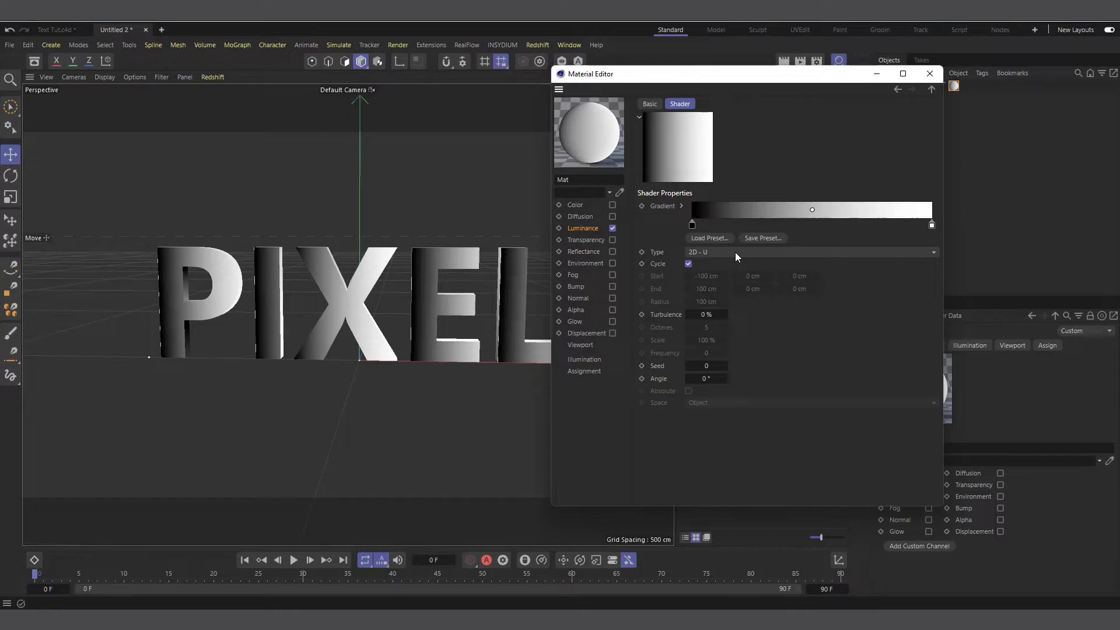
Form a white band in the gradient: black knot at about 32%, white knot just after it, and an added black knot at about 47%.
click(693, 226)
drag(694, 230, 768, 226)
click(932, 227)
drag(932, 227, 788, 228)
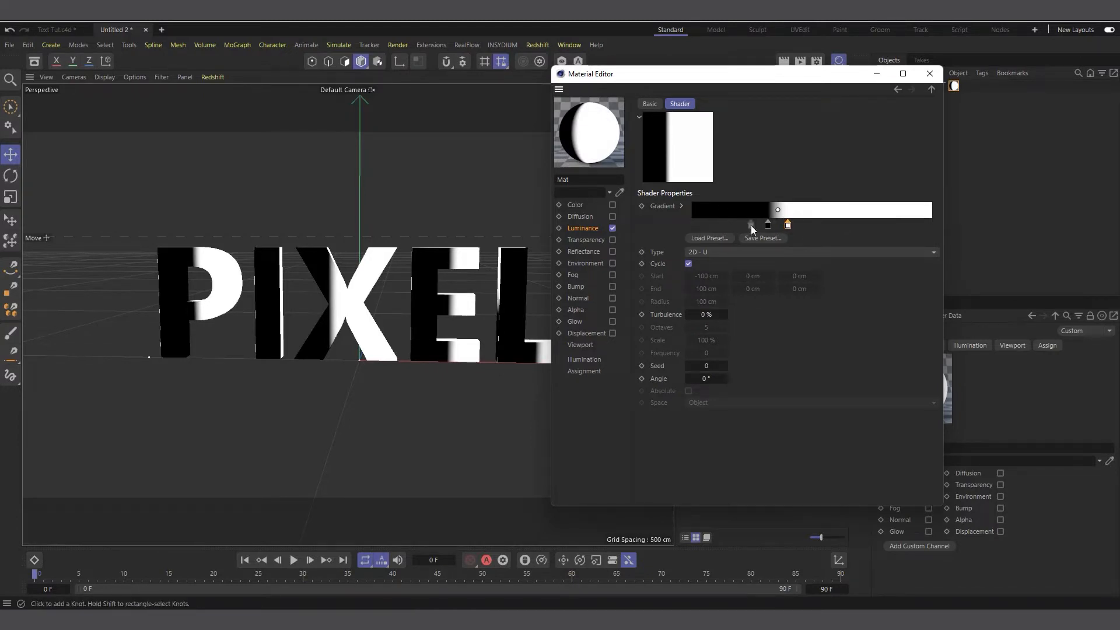
drag(748, 225, 807, 229)
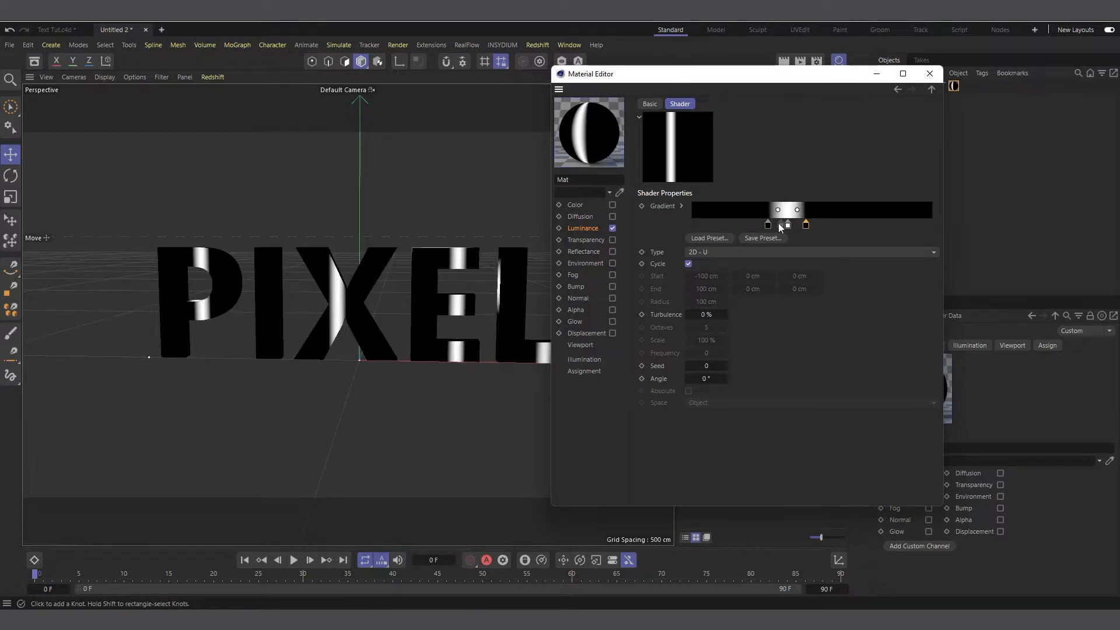
Select all three gradient knots, compress them into a thin white line, and shift it slightly toward the gradient's black start.
click(787, 225)
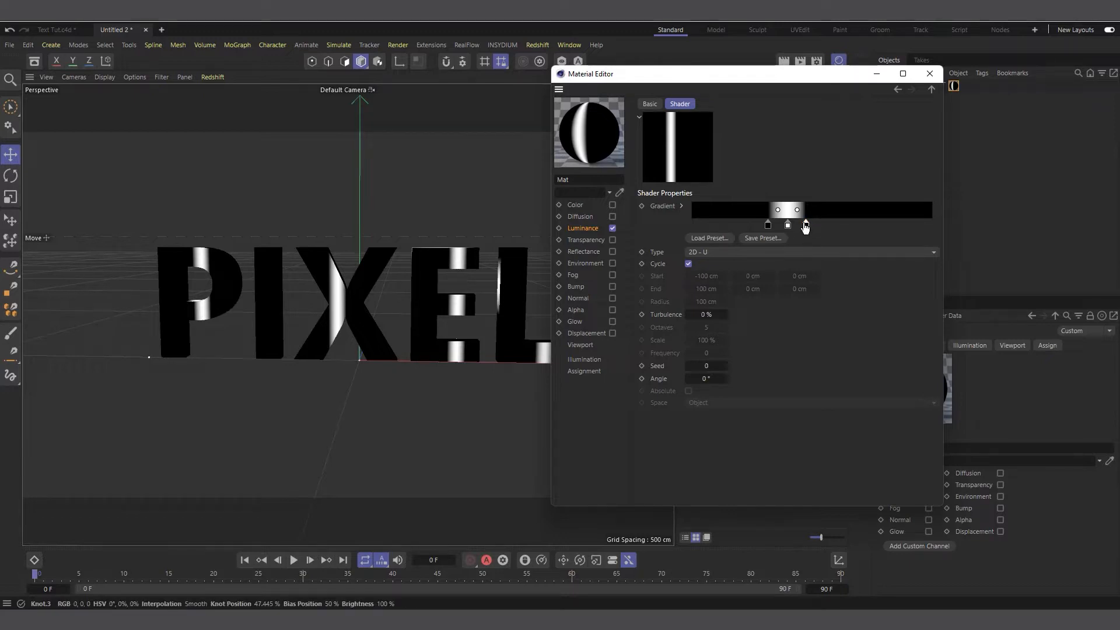
shift+click(788, 225)
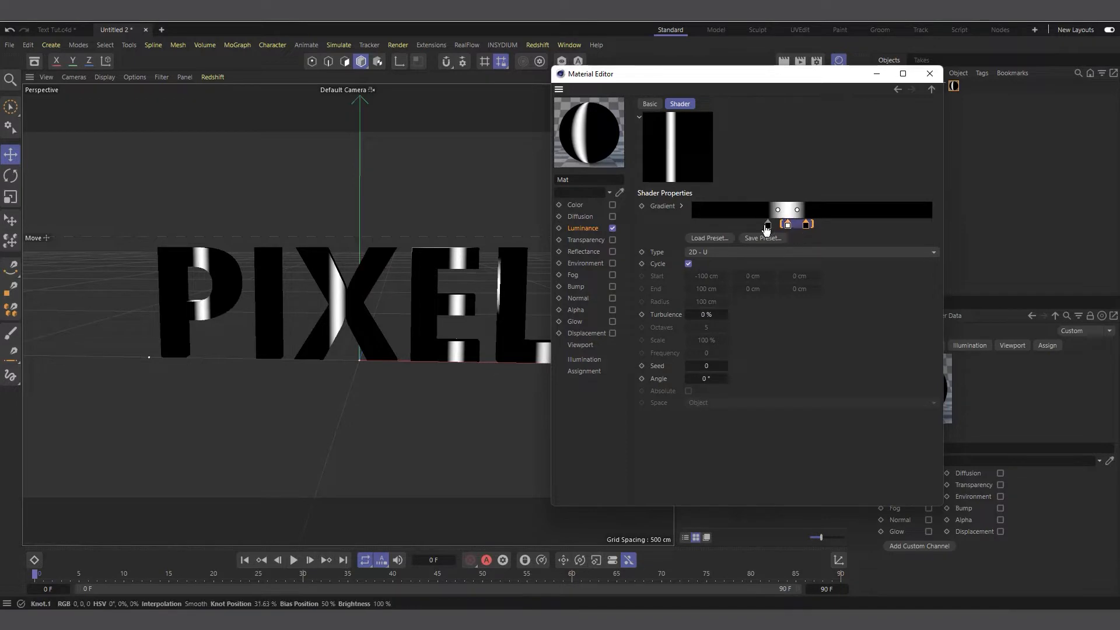
shift+click(768, 225)
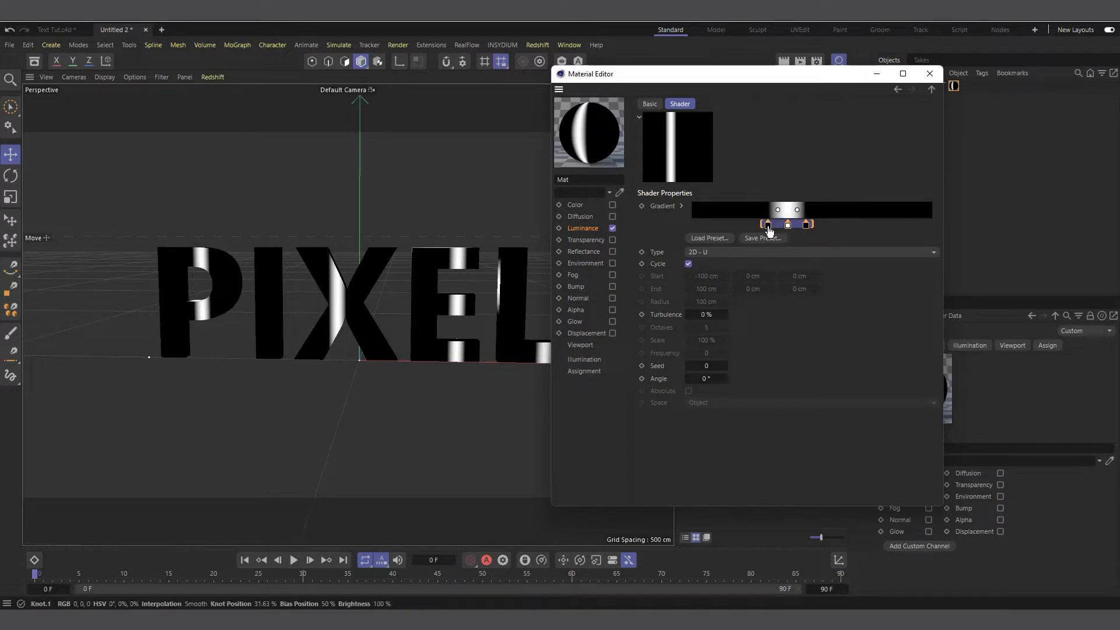
click(811, 225)
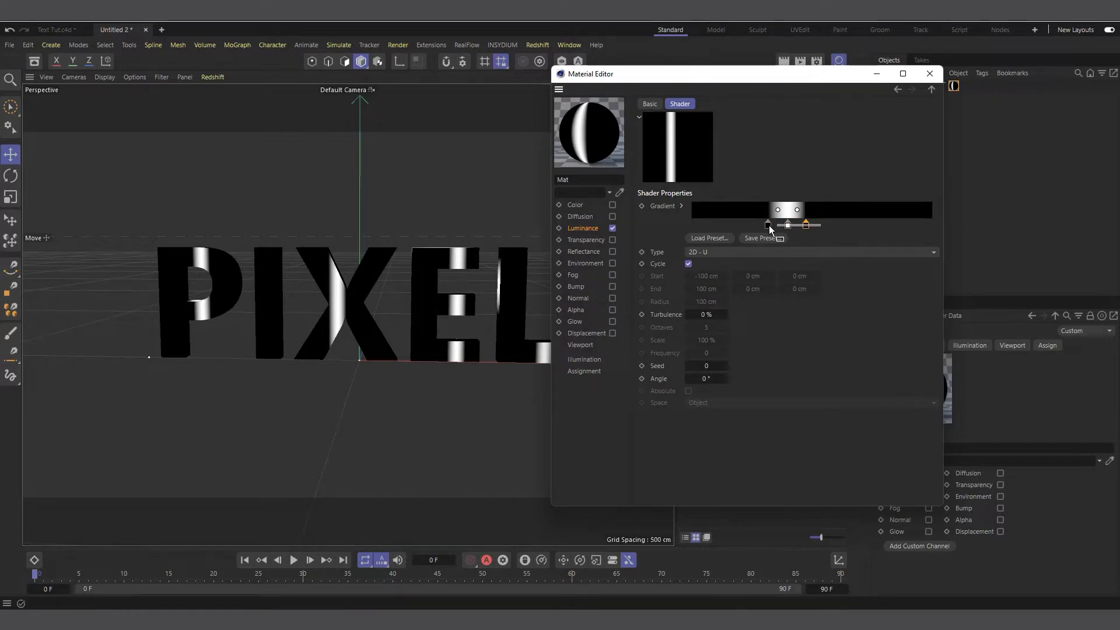
mouse_move(757, 231)
shift+mouse_down()
mouse_move(857, 225)
mouse_move(760, 225)
mouse_move(778, 222)
shift+mouse_up()
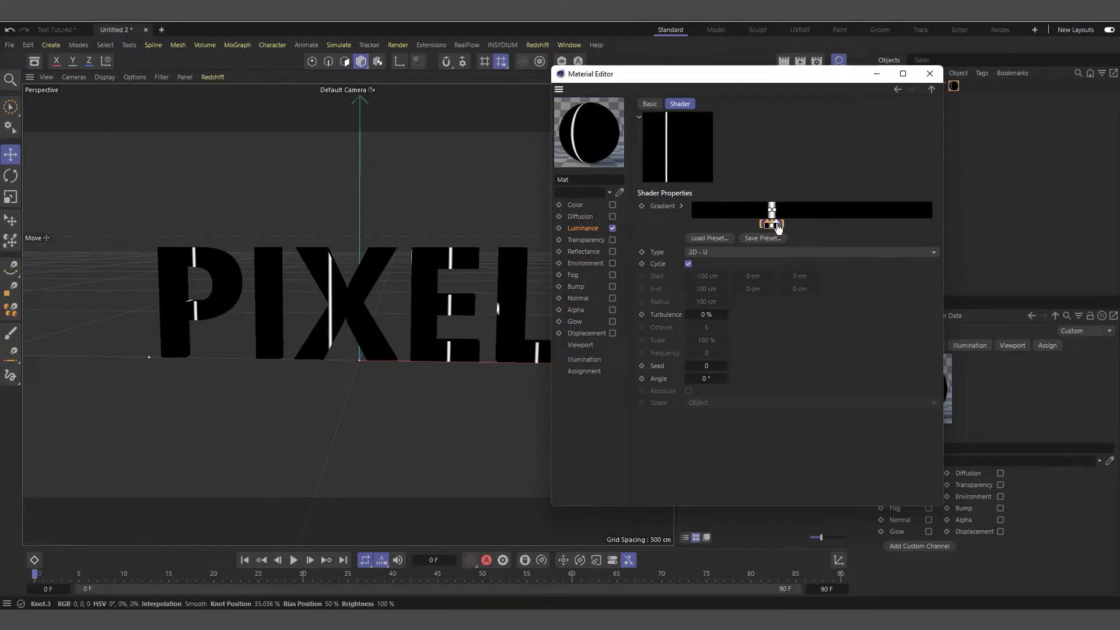
mouse_move(776, 225)
mouse_down()
mouse_move(703, 222)
mouse_move(760, 230)
mouse_up()
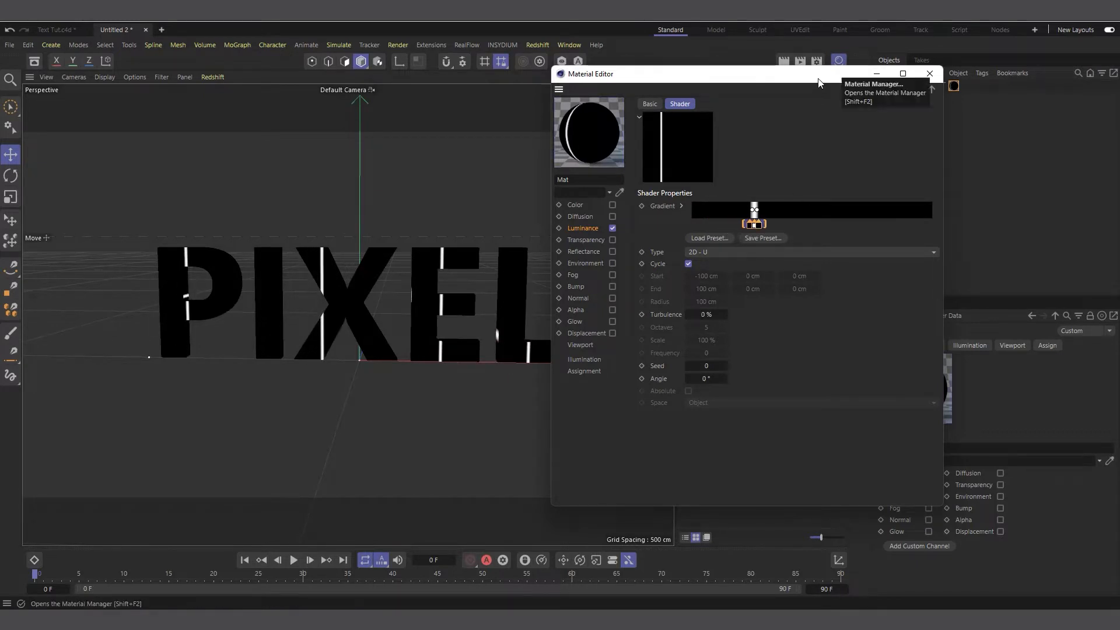
Set the projection of the Text object's material tag to Cubic and close the Material Editor.
drag(798, 83, 642, 94)
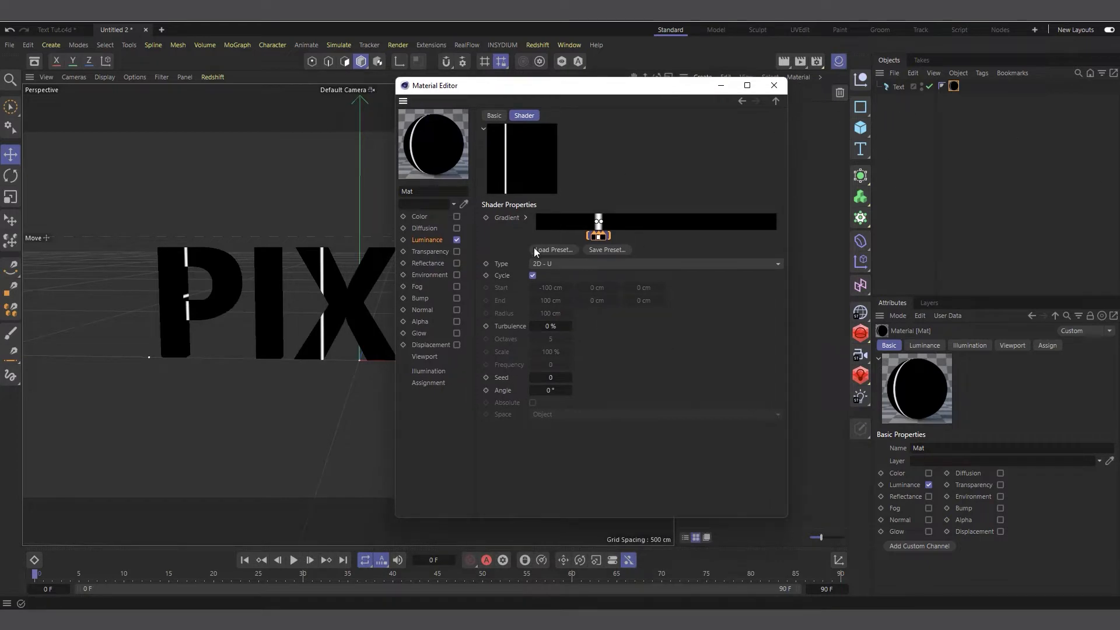
click(901, 88)
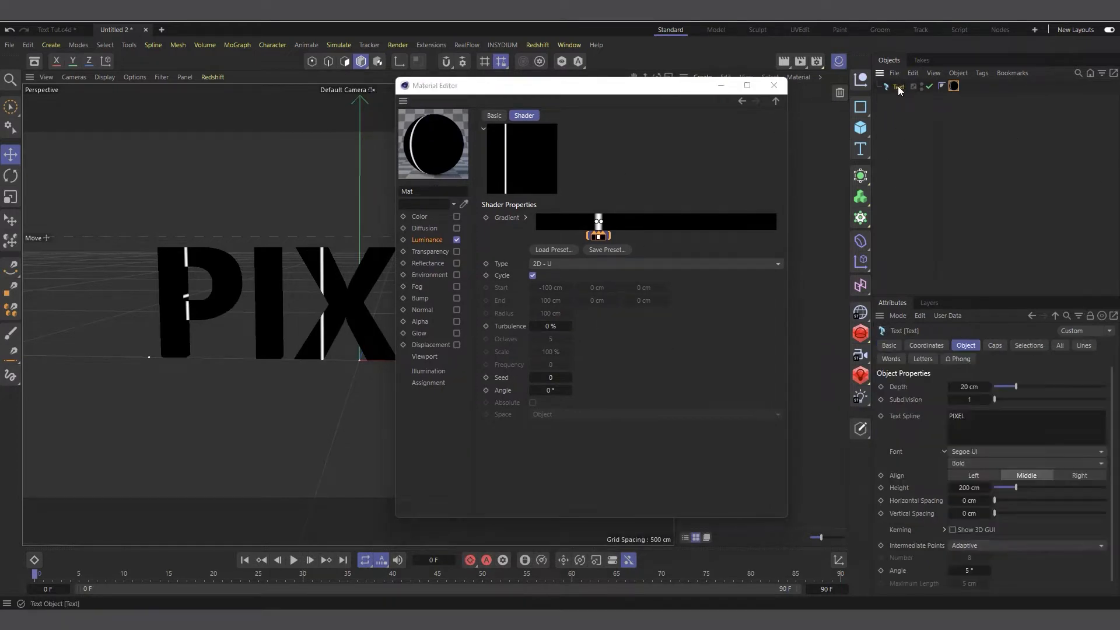
click(955, 87)
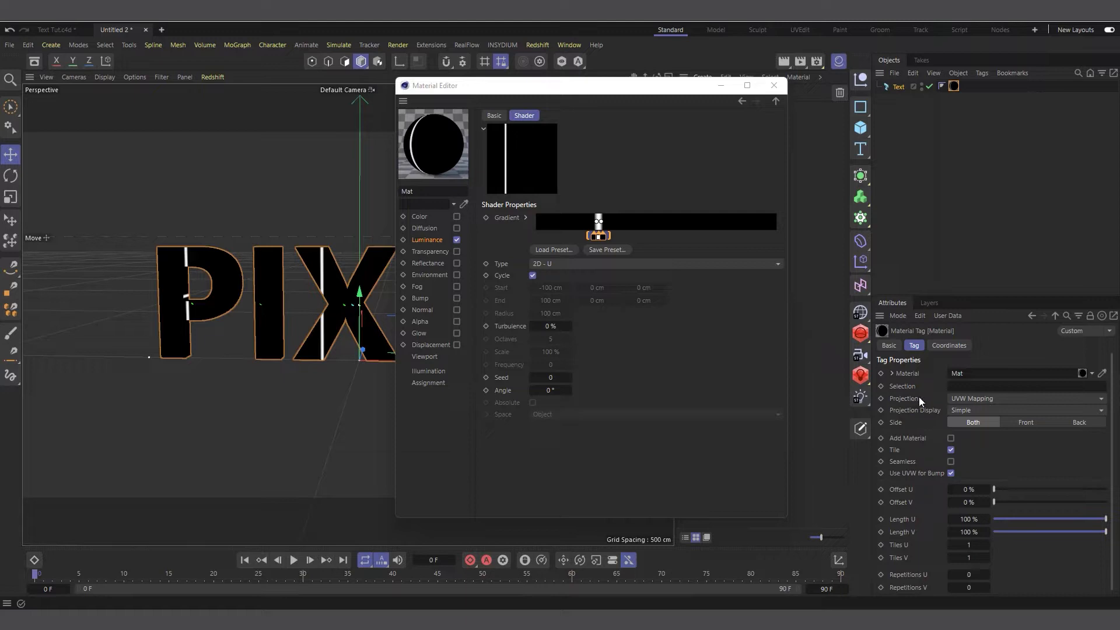
click(979, 400)
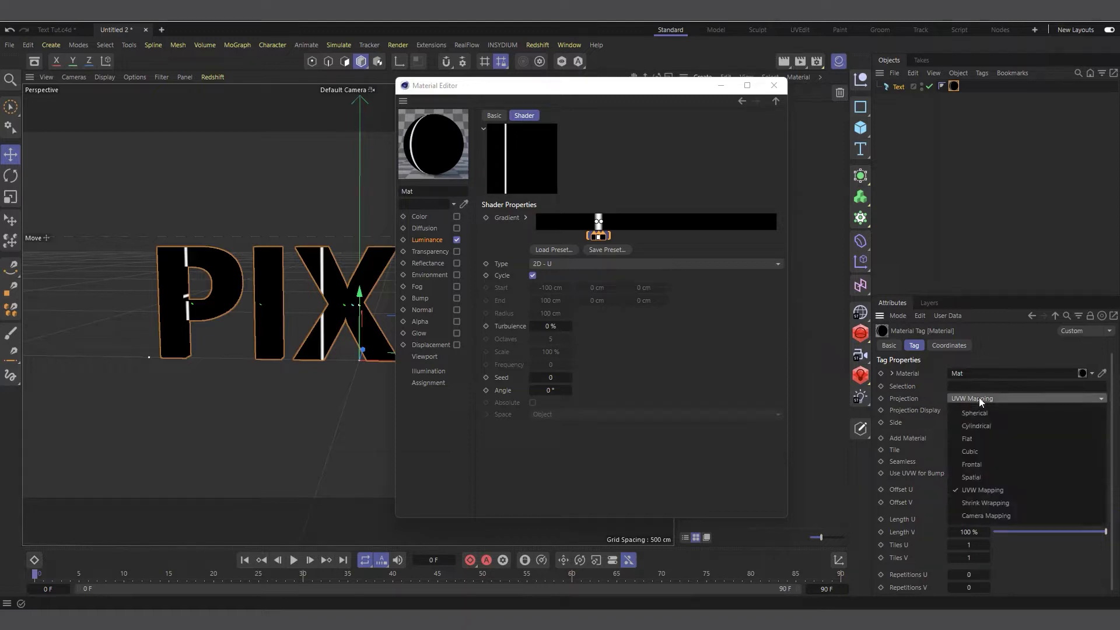
click(979, 450)
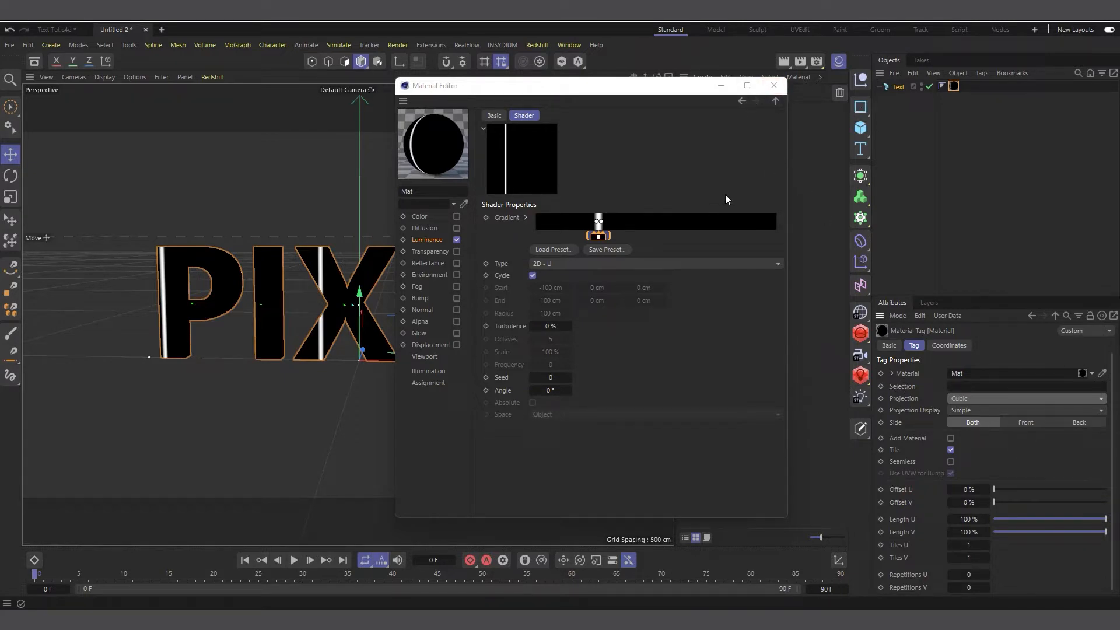
click(774, 85)
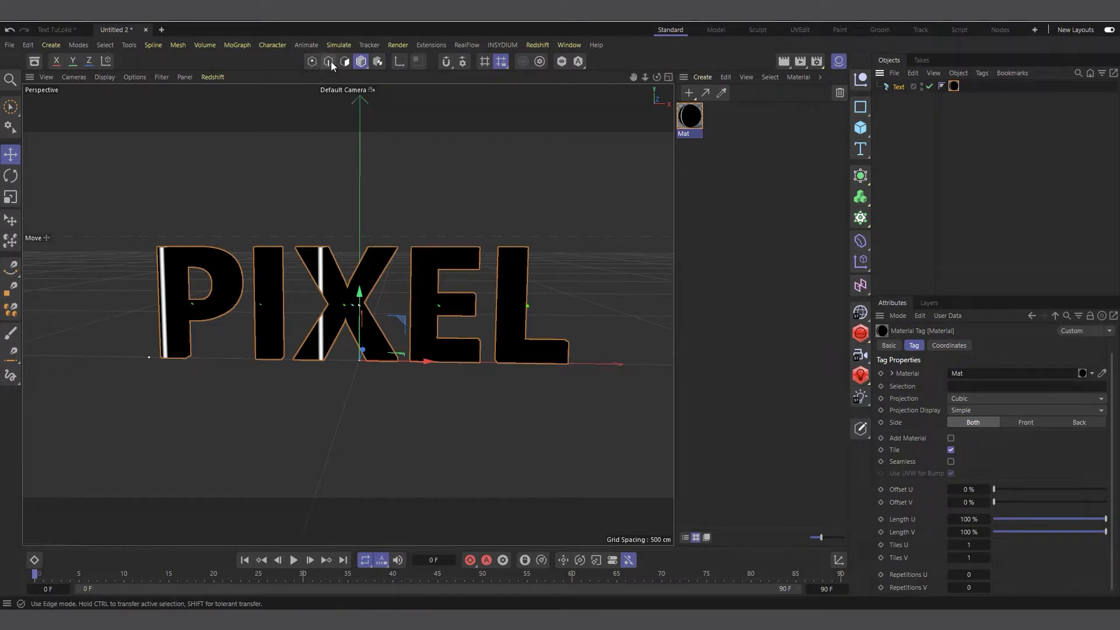
In Texture mode, scale the material's cubic projection to about 199% and raise it to centre vertically on the text.
click(377, 61)
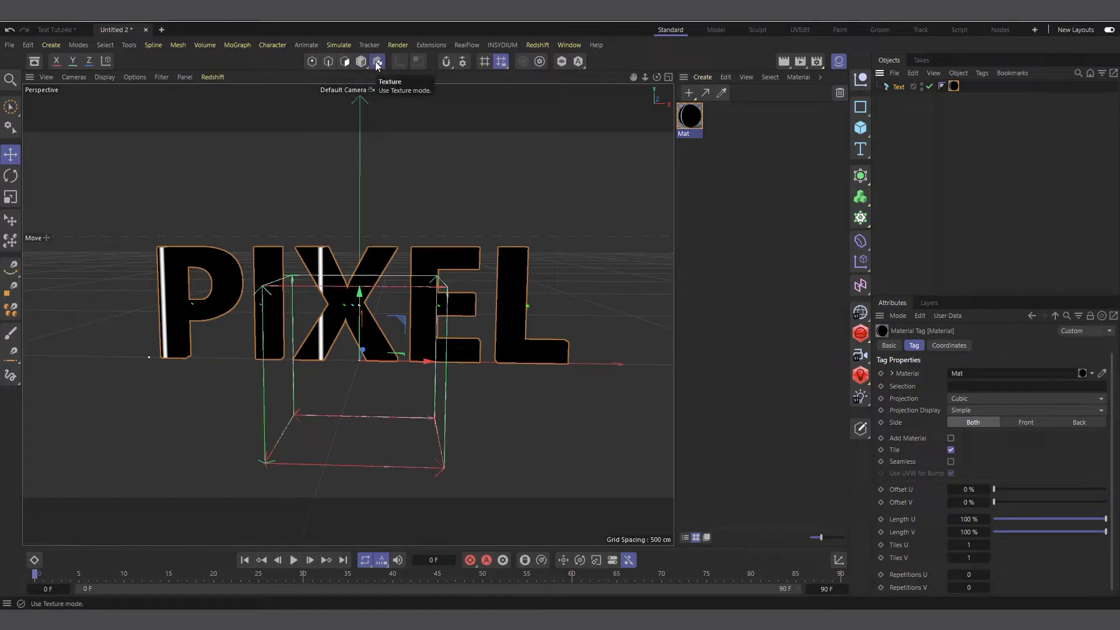
alt+drag(395, 305, 425, 280)
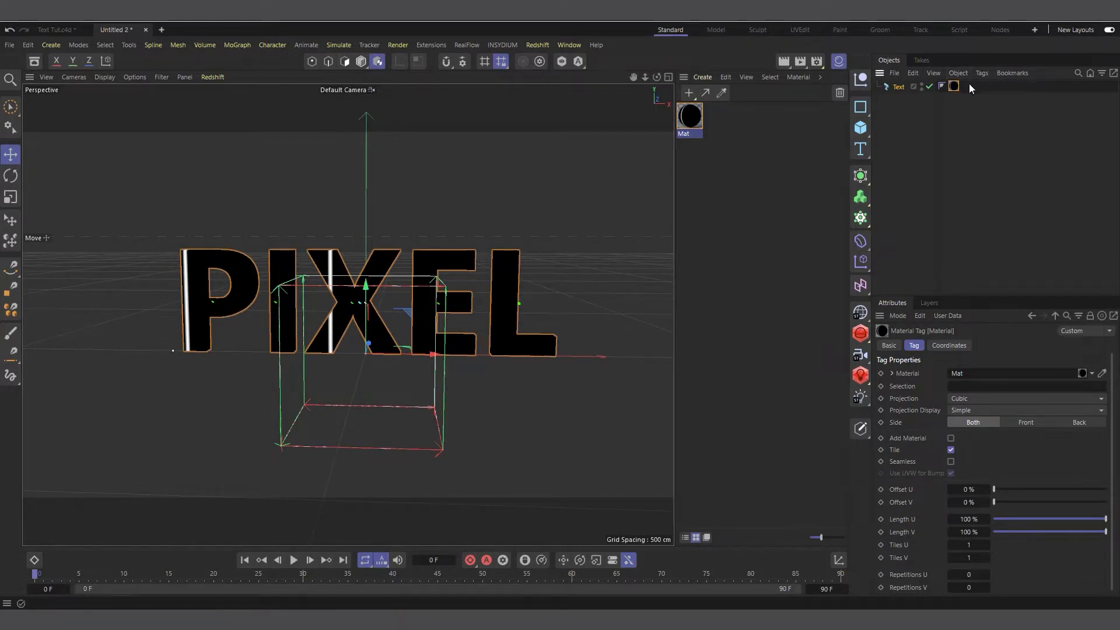
click(11, 197)
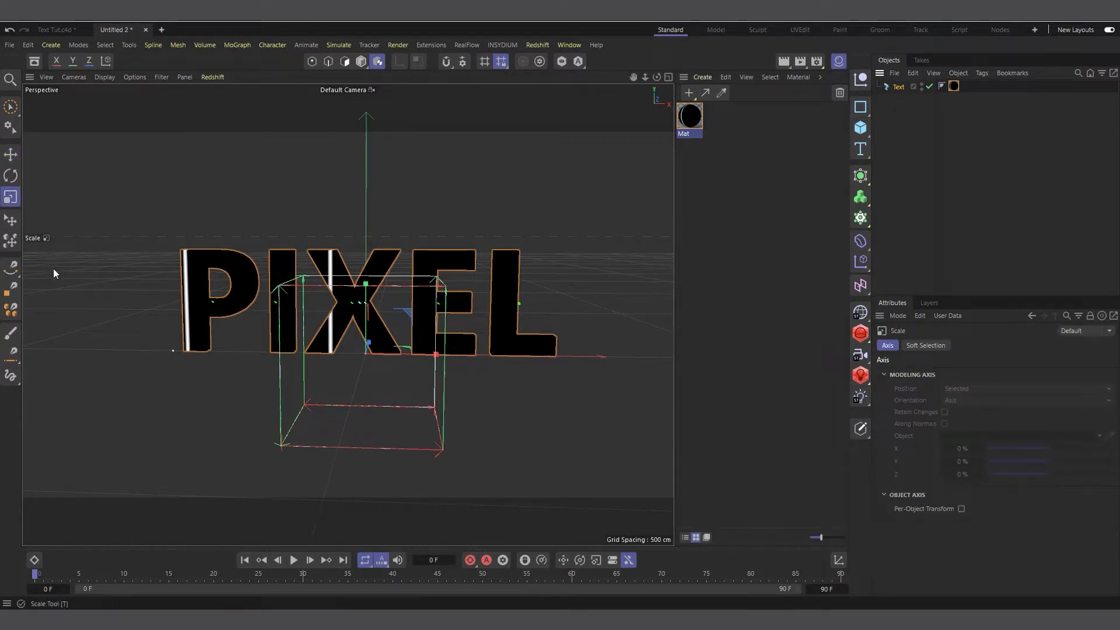
drag(300, 363, 629, 226)
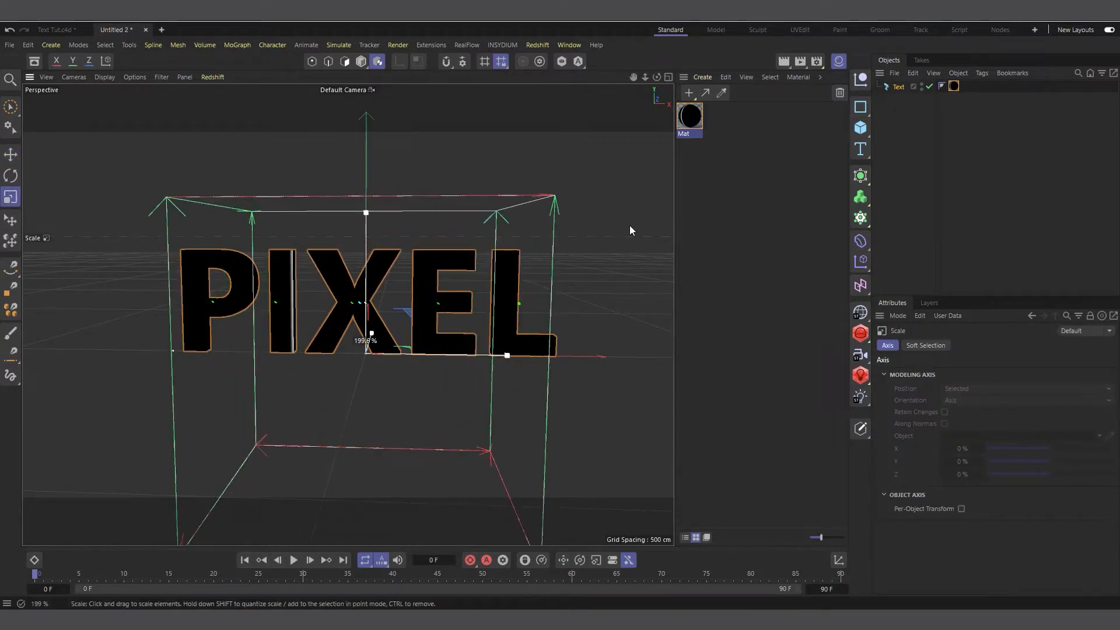
key(e)
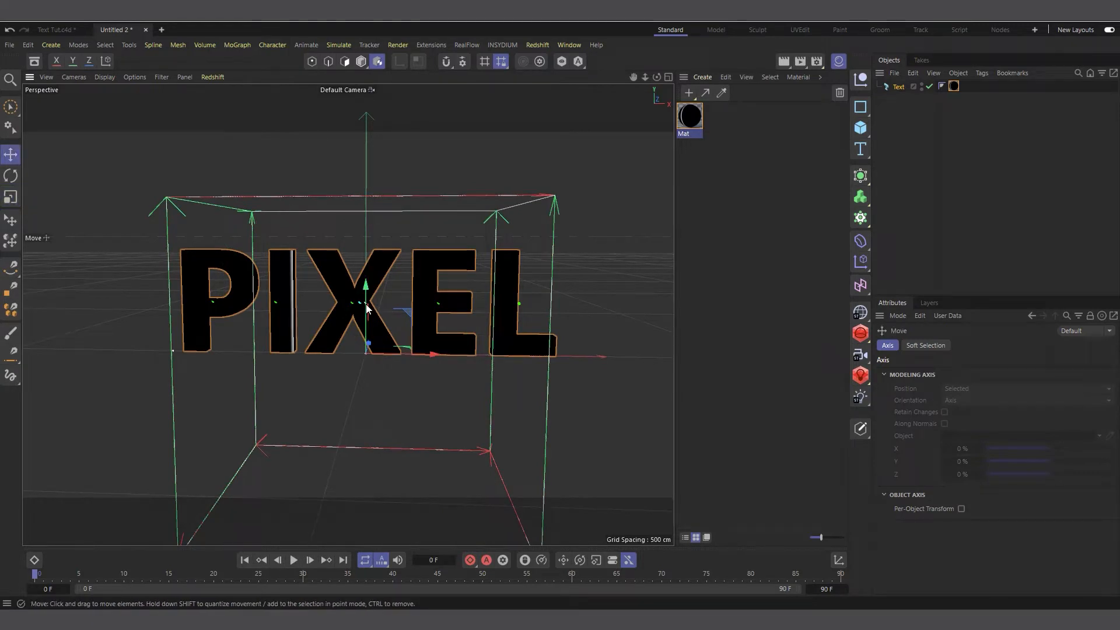
drag(366, 297, 366, 251)
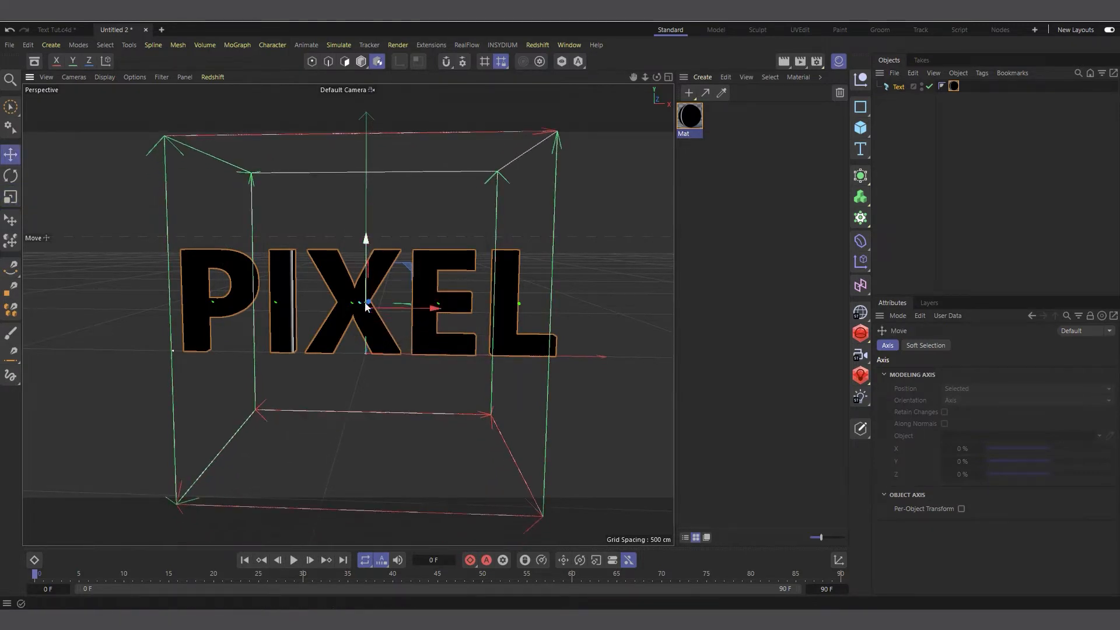
Try the material tag's Tile option off and on with the texture projection shifted toward the P, and recentre the projection on the text.
drag(387, 312, 321, 314)
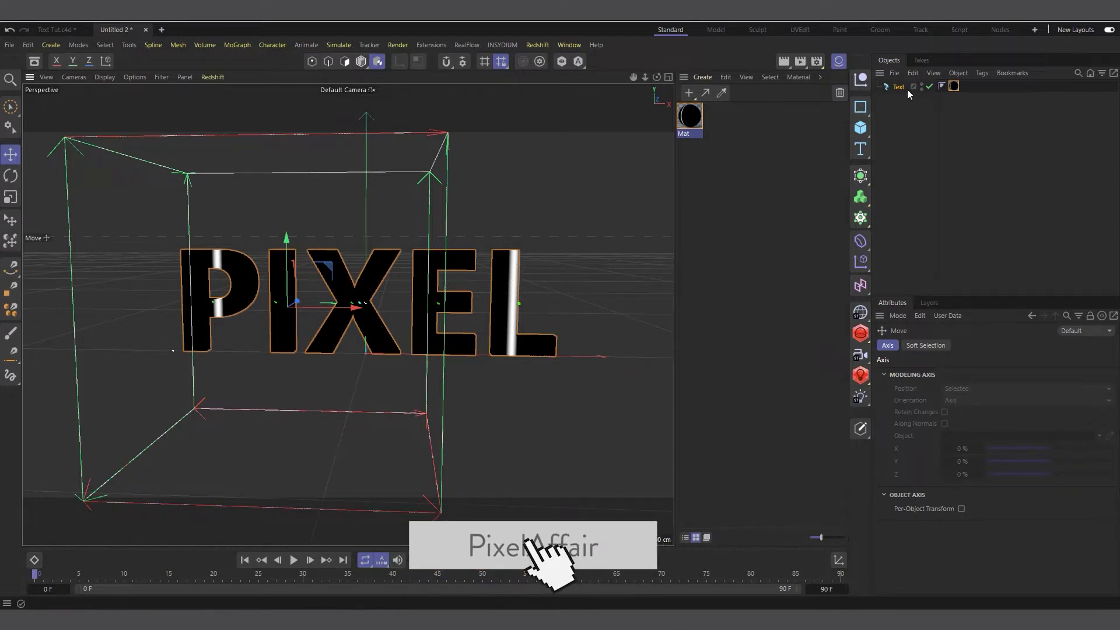
click(954, 85)
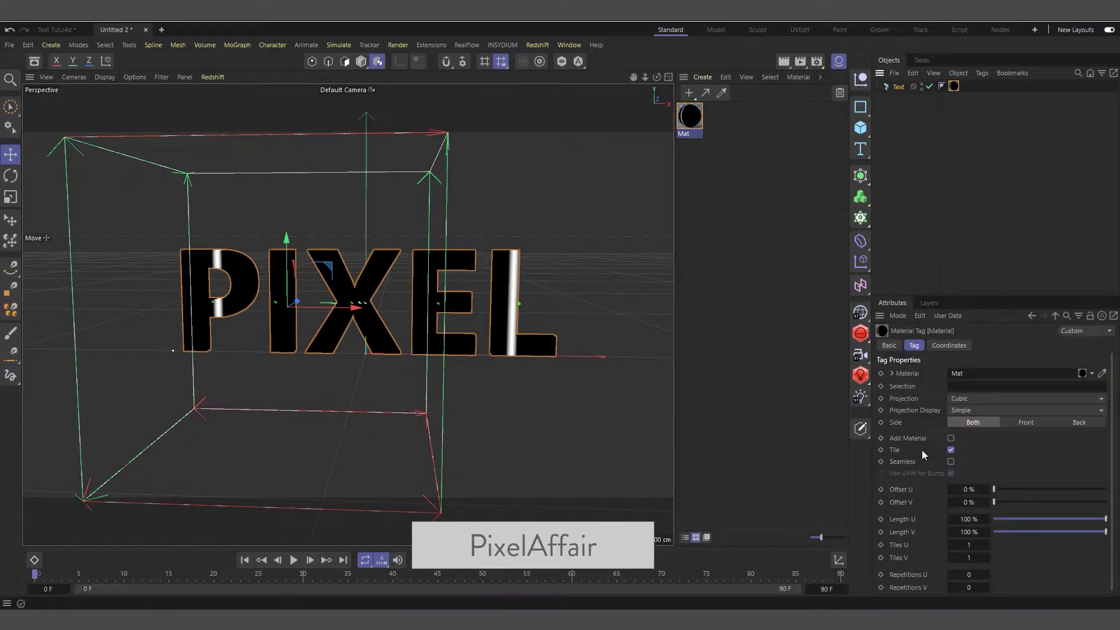
click(951, 450)
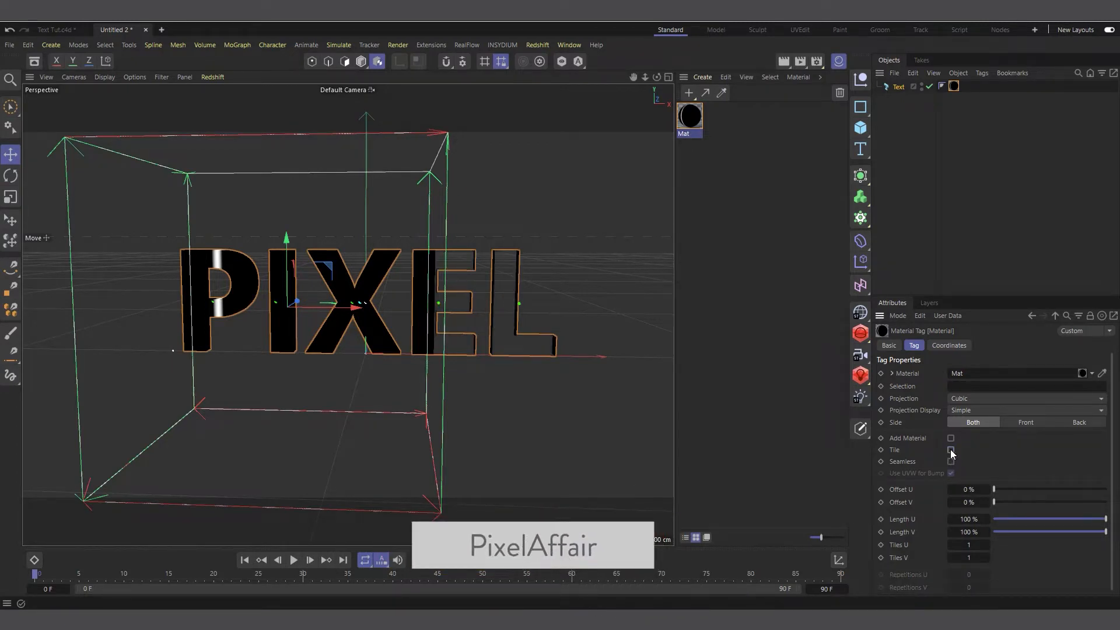
click(951, 450)
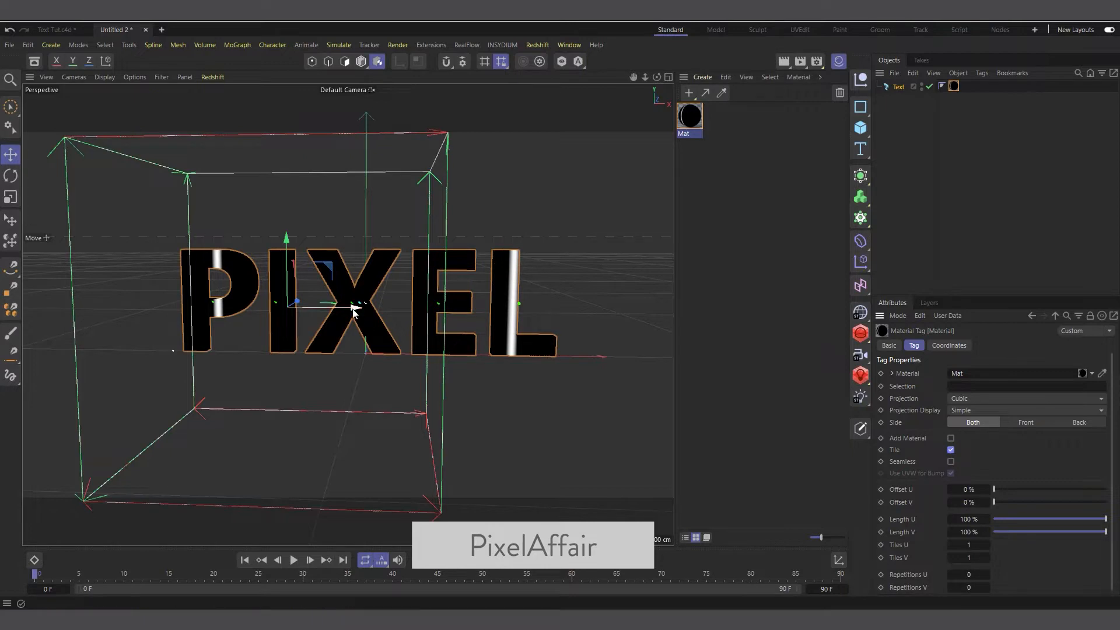
drag(366, 324, 450, 312)
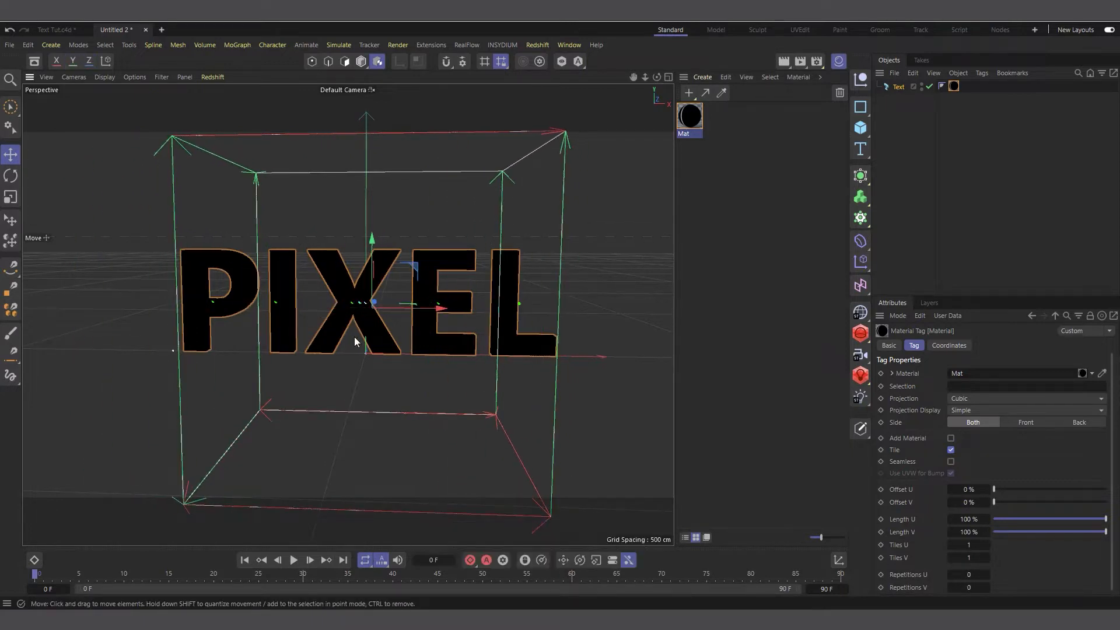
Widen the texture projection along X beyond both ends of the word and reduce its height in the Front view to frame the text.
key(t)
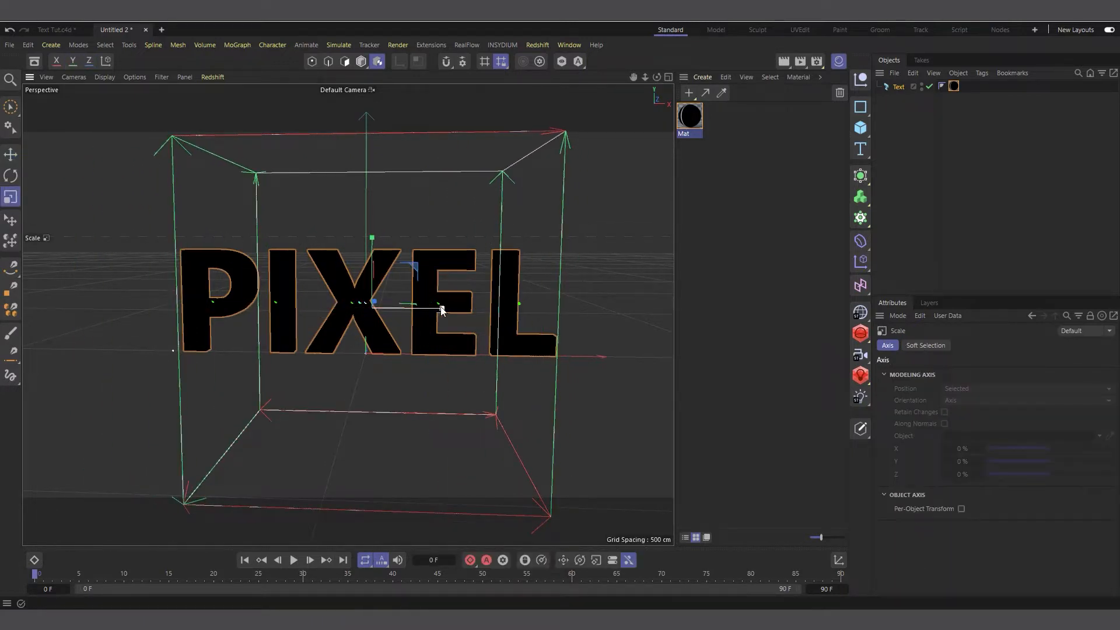
drag(442, 309, 497, 305)
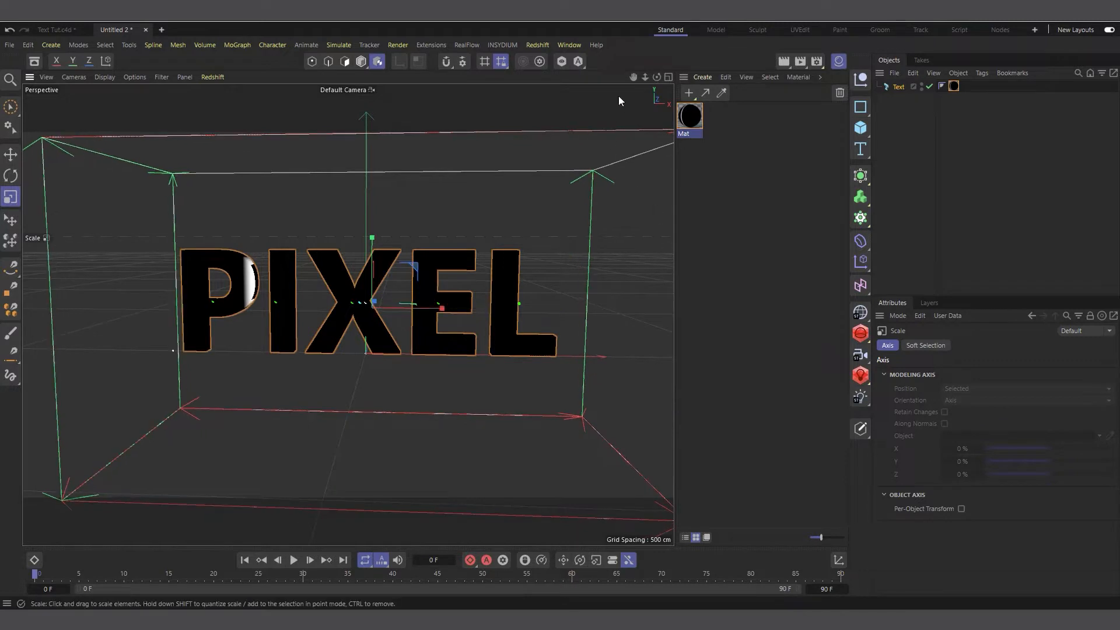
click(669, 77)
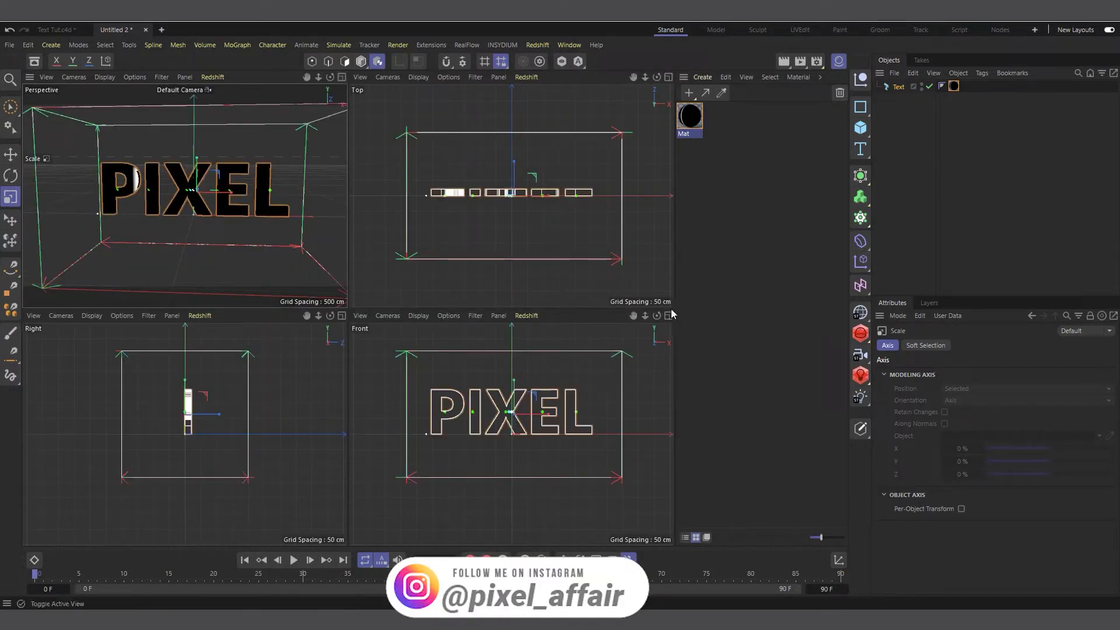
click(669, 316)
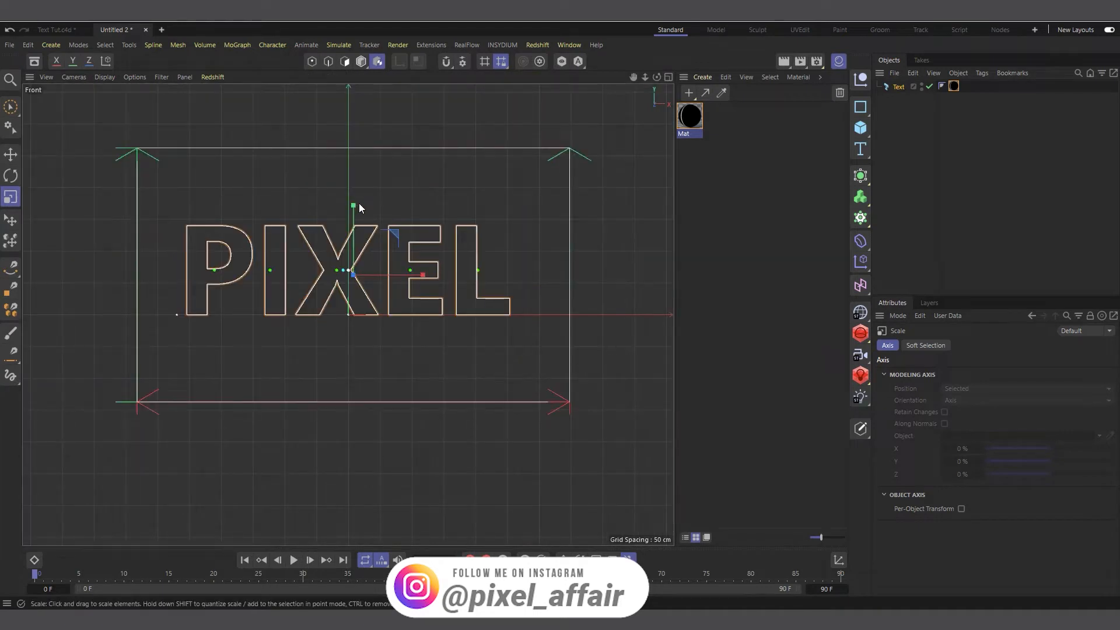
drag(360, 205, 354, 219)
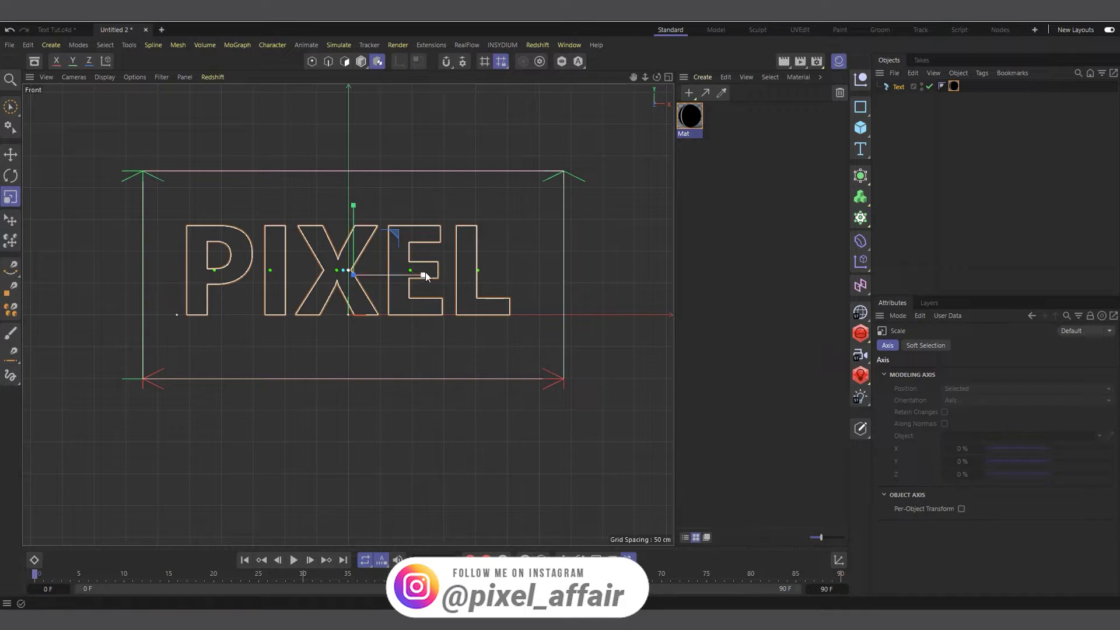
drag(424, 274, 432, 274)
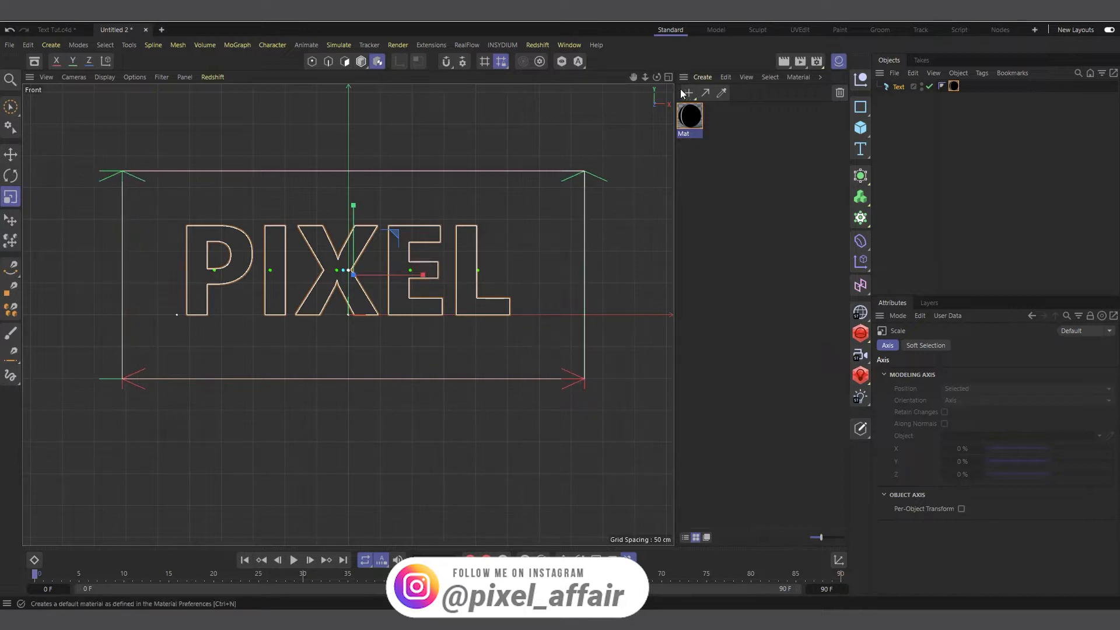
click(668, 77)
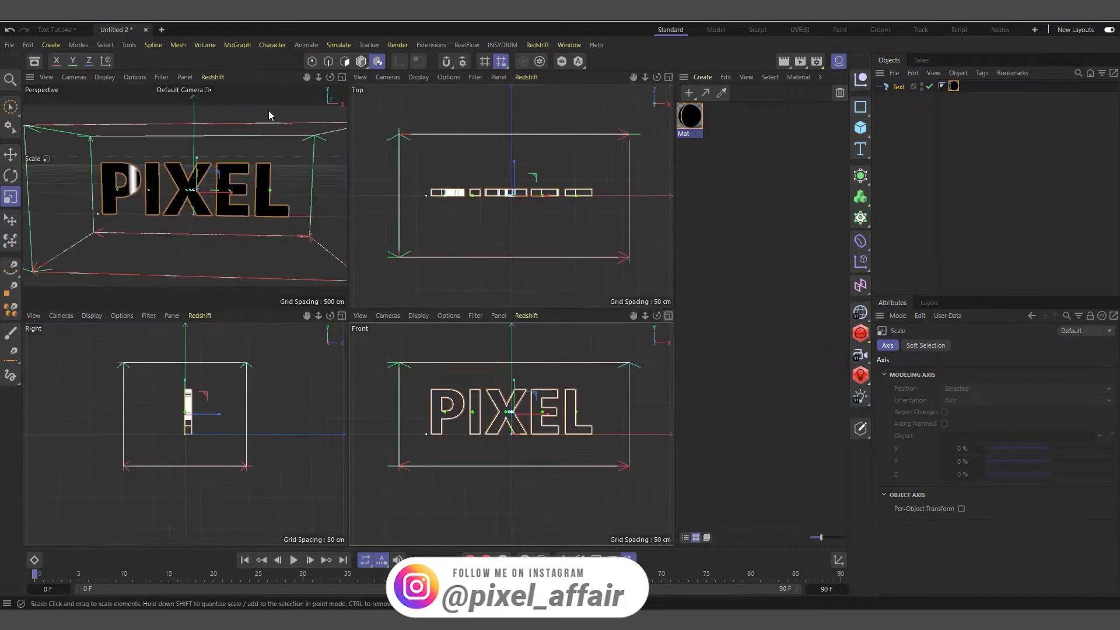
click(342, 77)
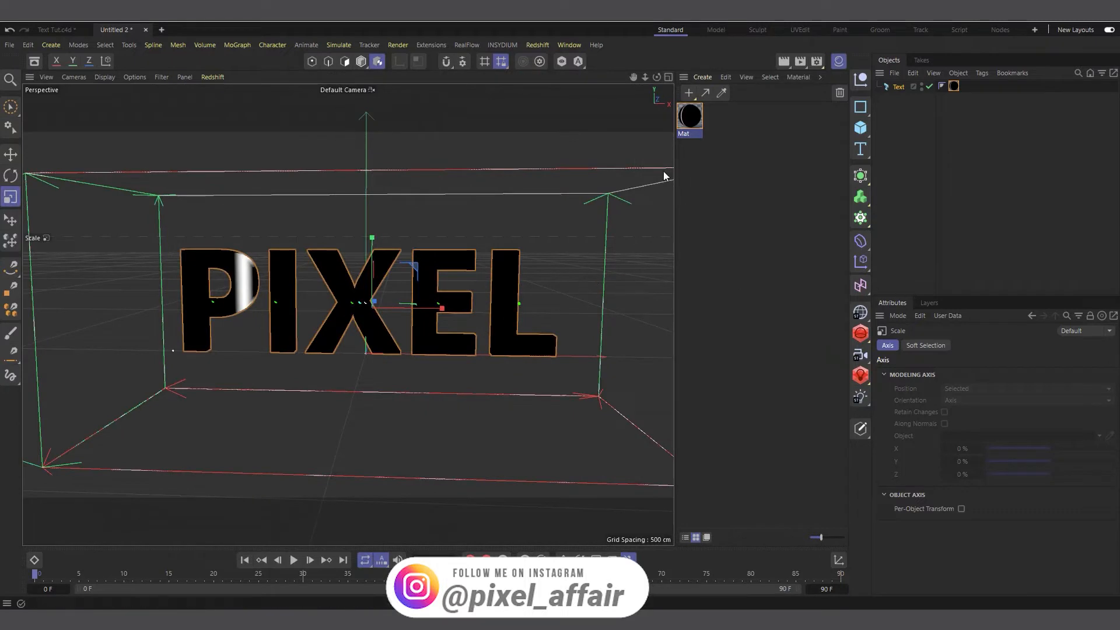
Shift the white line in the material's Luminance gradient toward the start until it clears the P, and keyframe the gradient at frame 0.
double_click(689, 121)
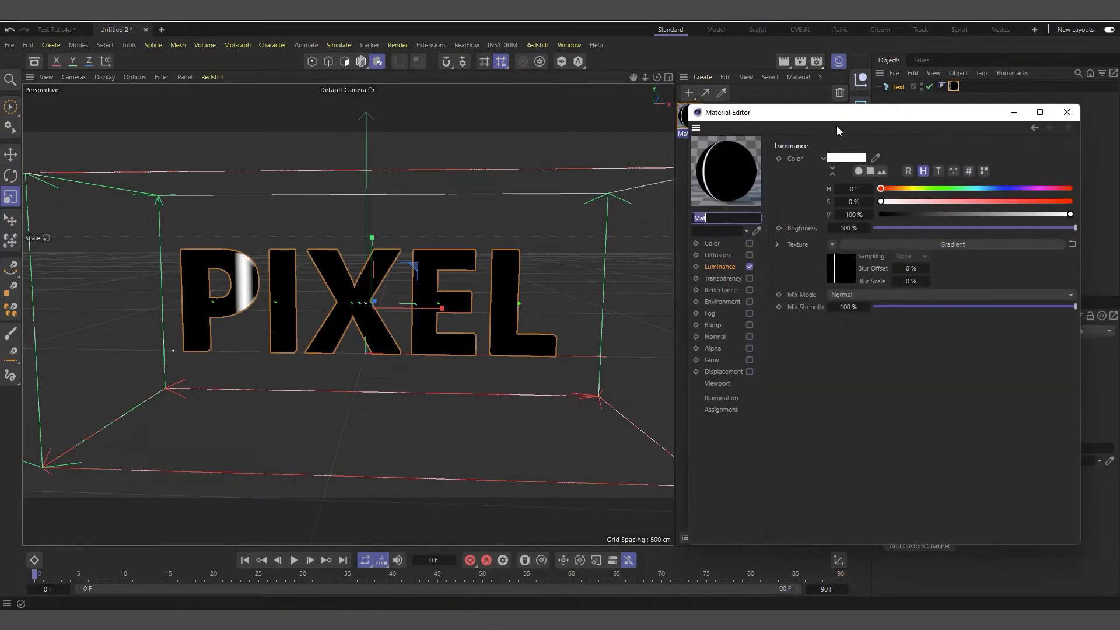
drag(832, 122, 670, 120)
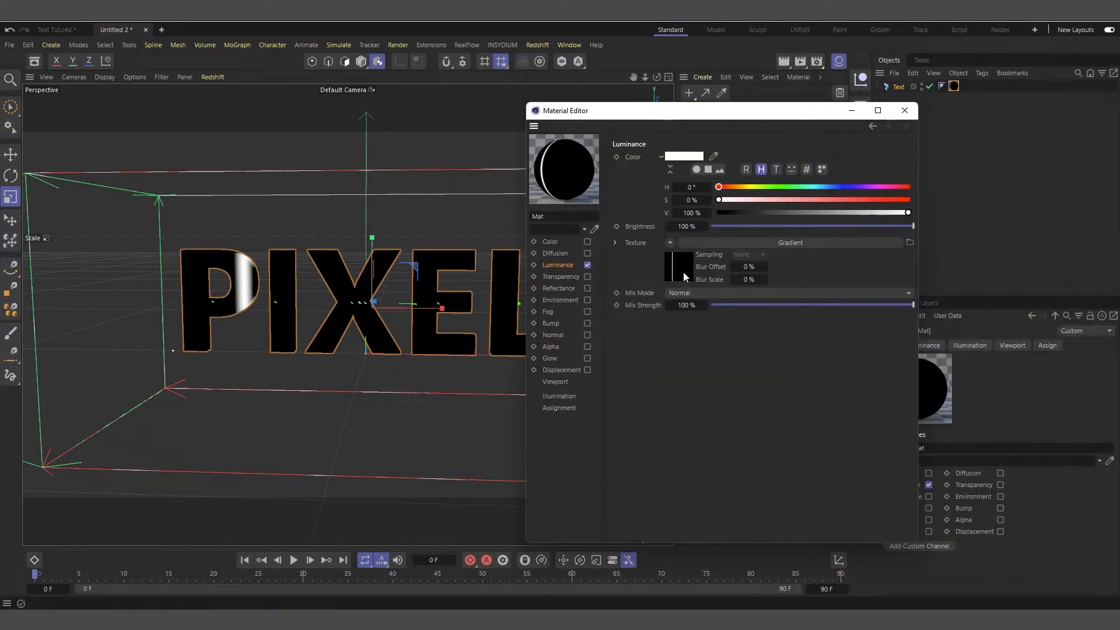
click(684, 272)
mouse_move(730, 258)
mouse_down()
mouse_move(785, 259)
mouse_move(689, 258)
mouse_move(838, 259)
mouse_move(668, 261)
mouse_move(778, 263)
mouse_move(739, 263)
mouse_move(749, 262)
mouse_up()
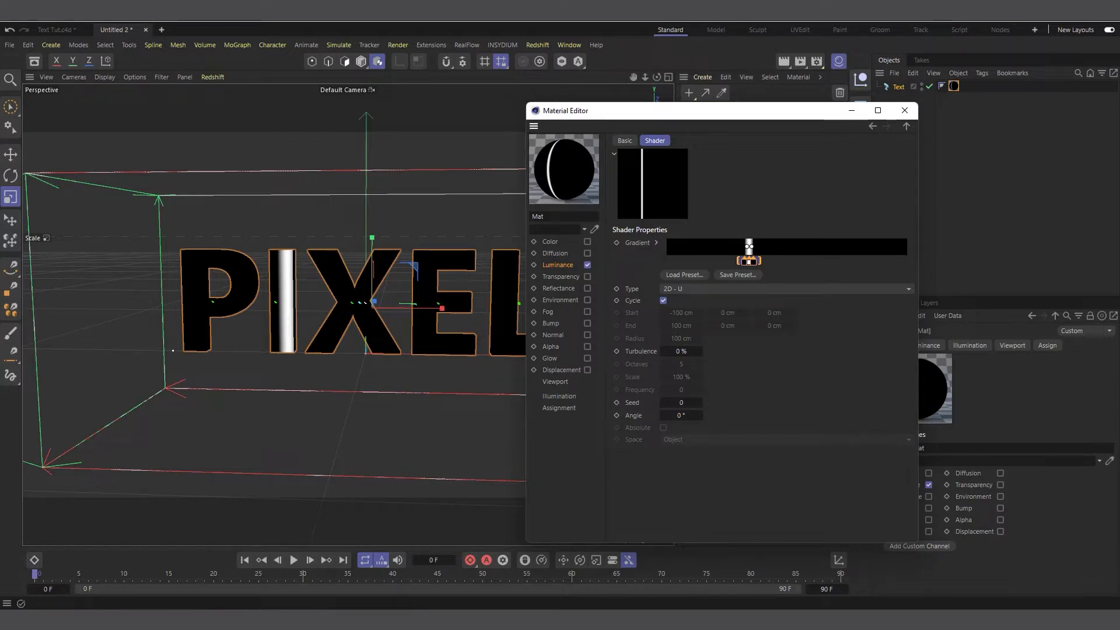
click(759, 262)
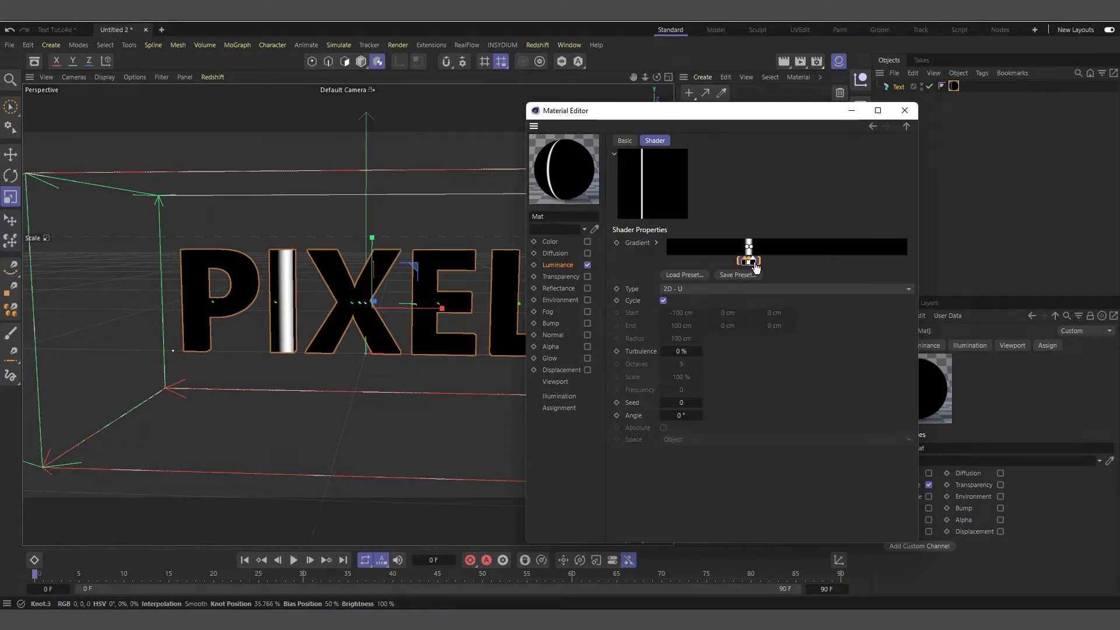
drag(751, 264, 689, 270)
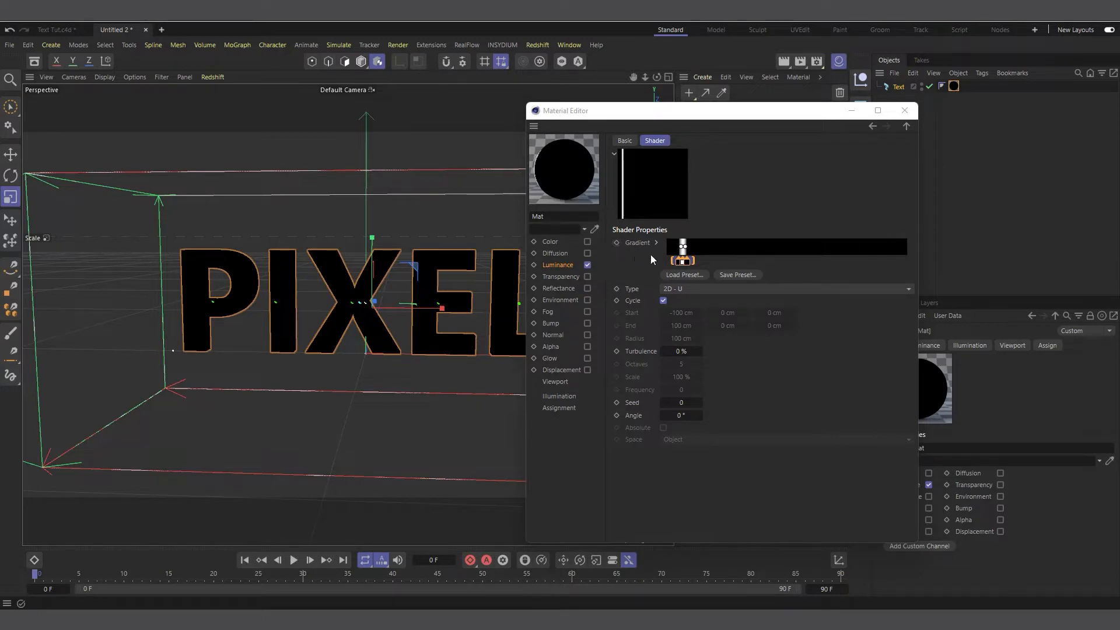
click(616, 243)
Extend the timeline to 196 frames and keyframe the gradient at frame 150 with its white line shifted past the L.
drag(825, 588, 852, 588)
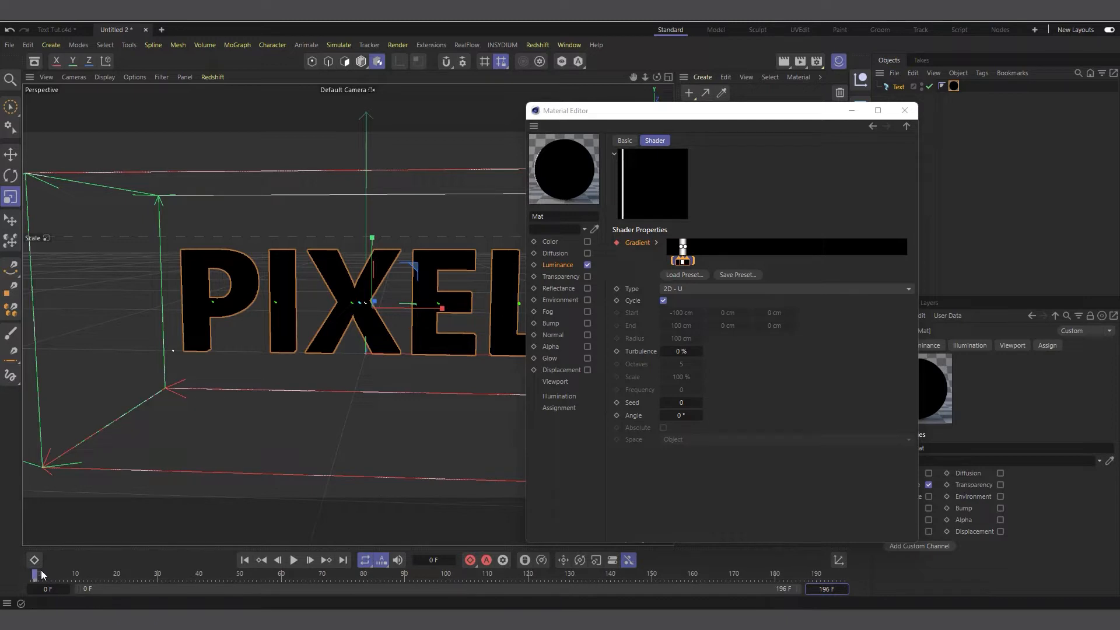
drag(33, 576, 662, 598)
drag(685, 266, 792, 266)
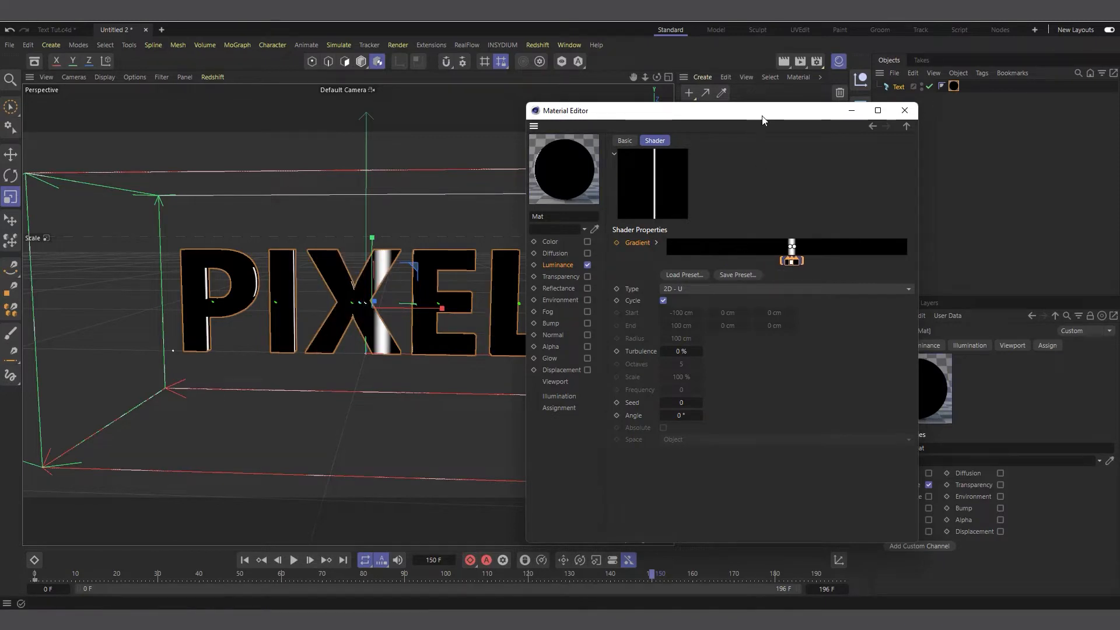
drag(758, 110, 875, 107)
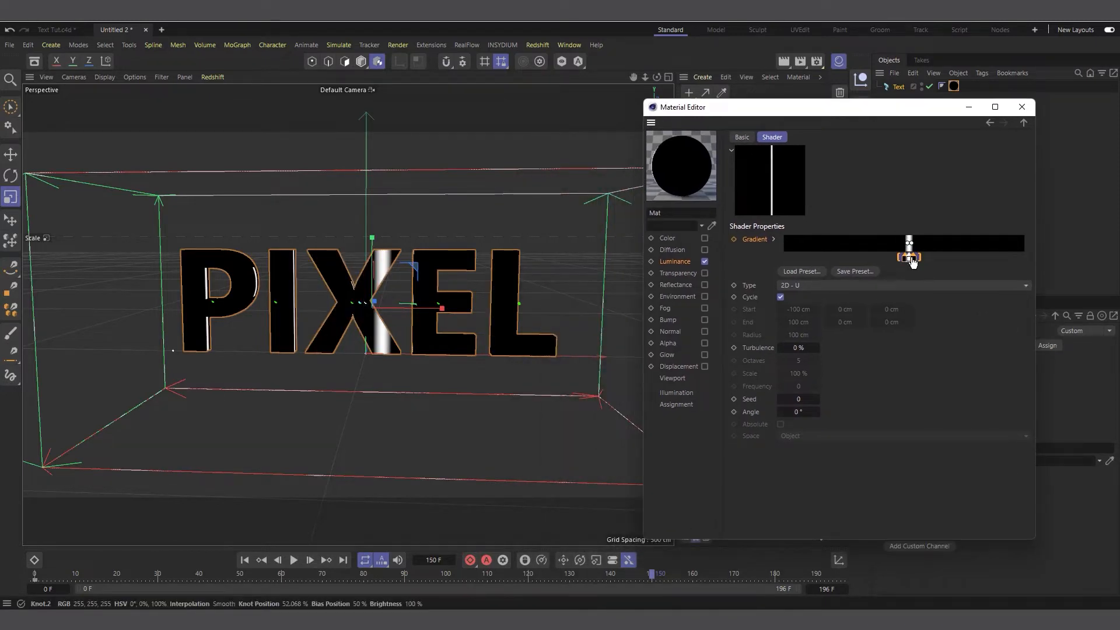
drag(912, 260, 995, 258)
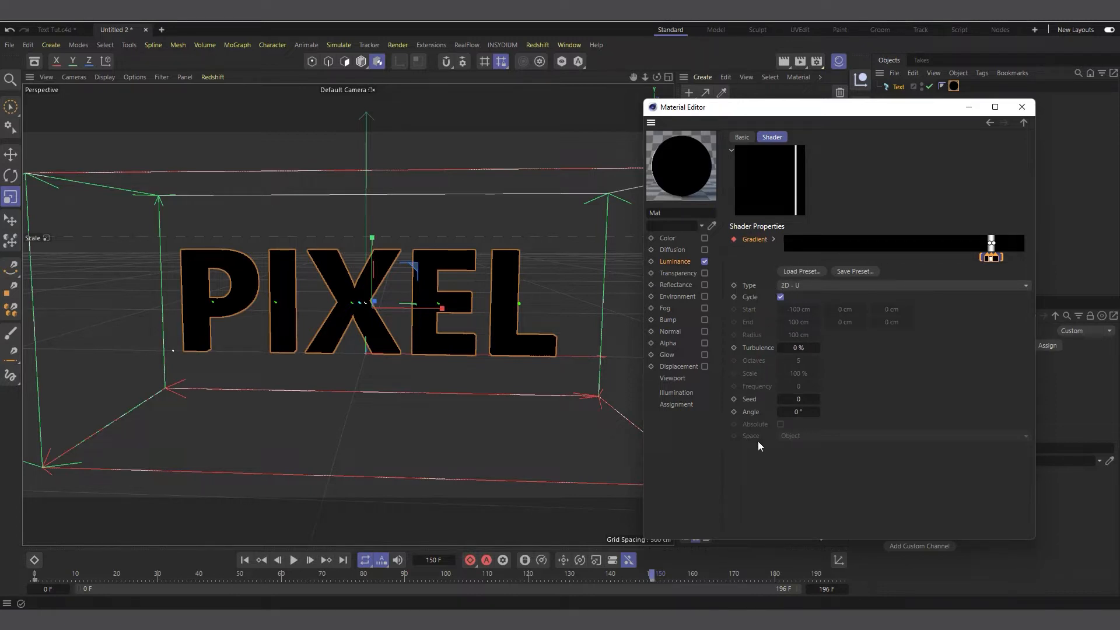
Play the animation from the first frame to preview the white line sweeping across the text.
drag(652, 576, 11, 595)
key(F8)
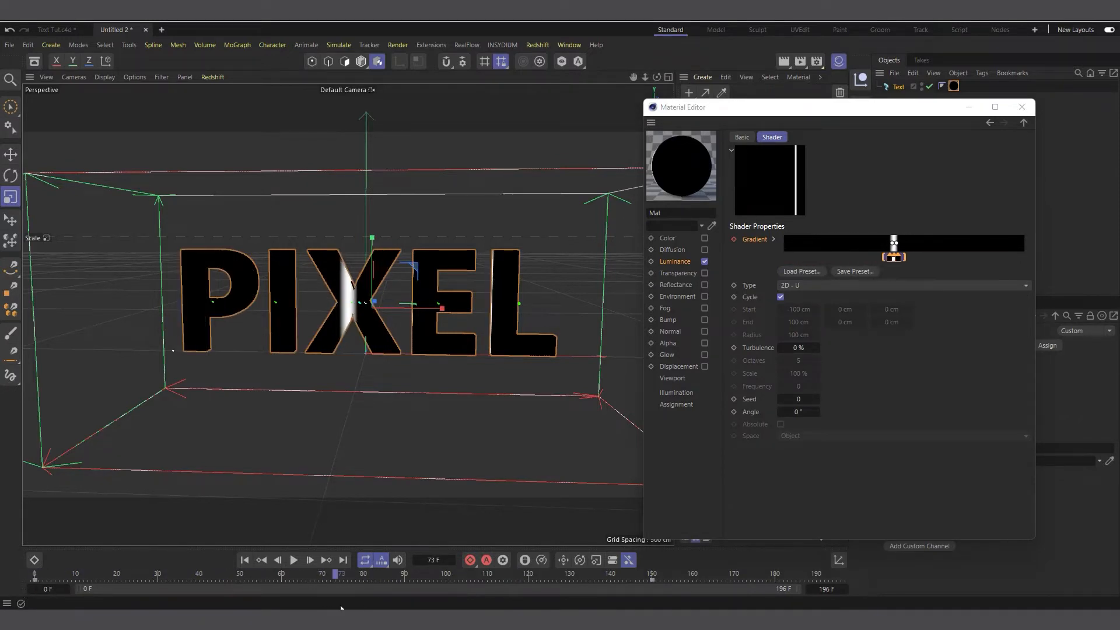
Try a turbulence of 33 % on the Luminance gradient and scrub the timeline to check the broken-up line.
key(F8)
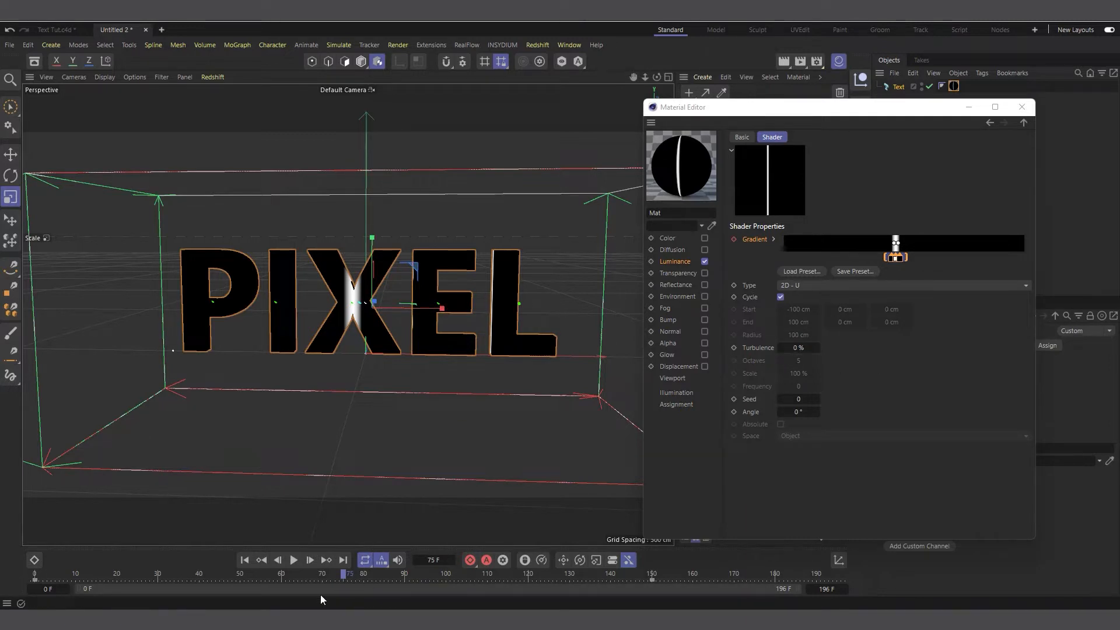
drag(331, 580, 362, 573)
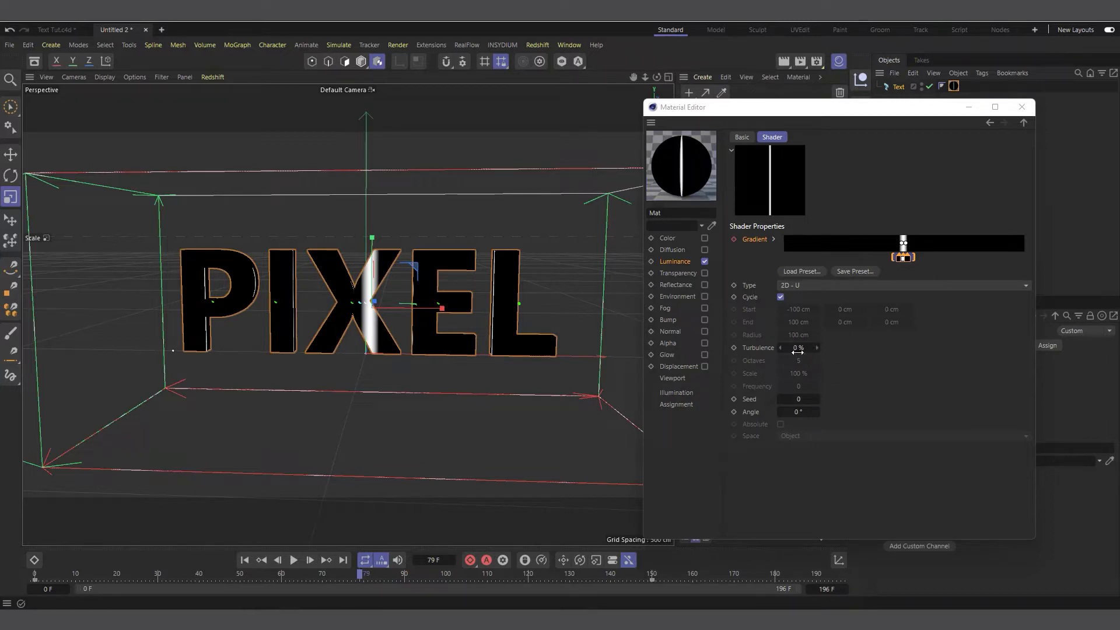
drag(794, 348, 814, 349)
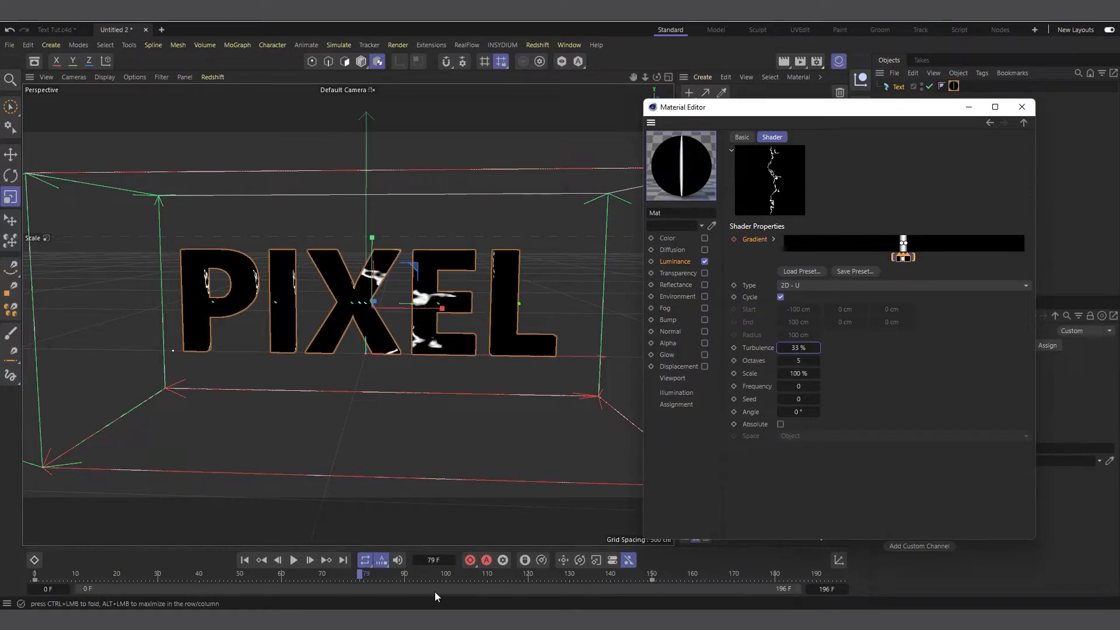
drag(362, 575, 464, 508)
mouse_move(341, 511)
mouse_down()
mouse_move(1, 517)
mouse_move(71, 542)
mouse_move(390, 541)
mouse_move(356, 542)
mouse_up()
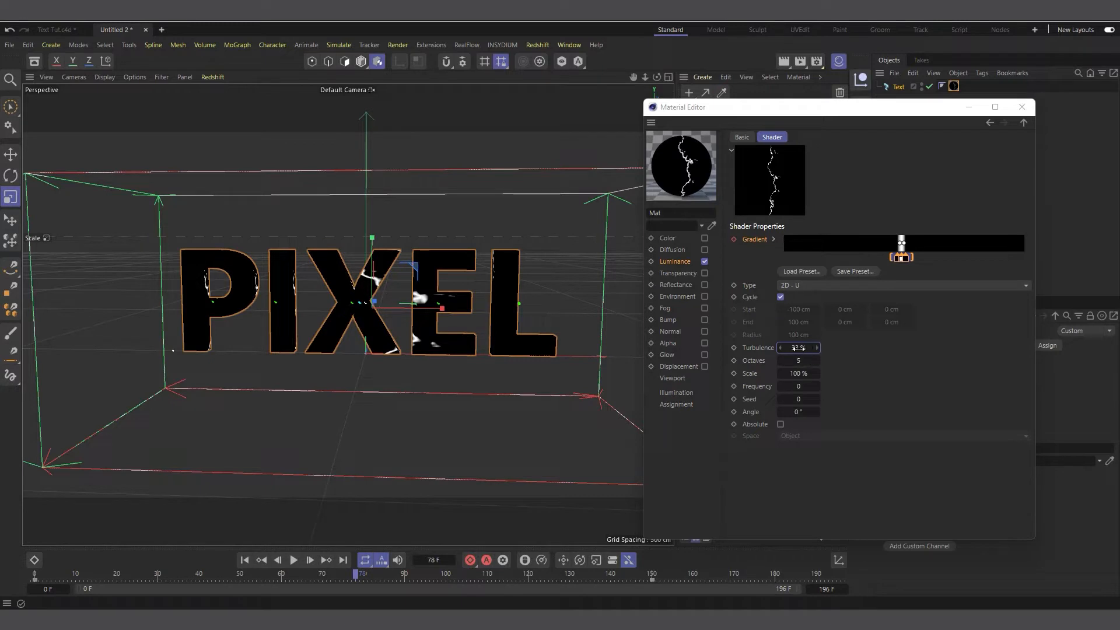
Try a turbulence of 100 % on the Luminance gradient and scrub the animation to frame 97.
click(797, 348)
key(Return)
drag(804, 352, 844, 352)
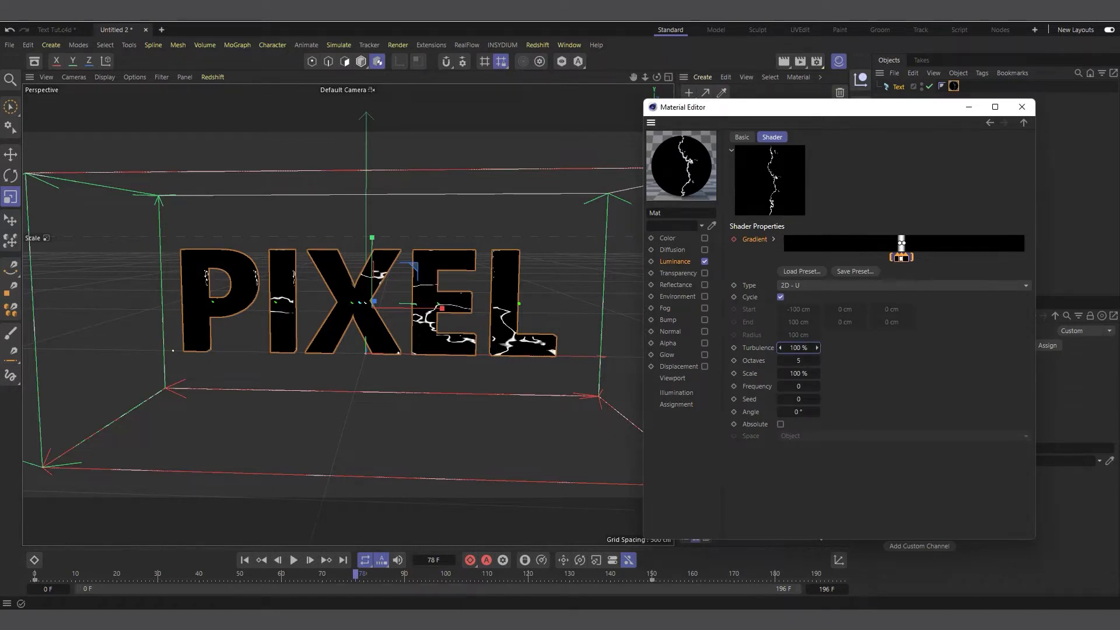
drag(352, 572, 434, 575)
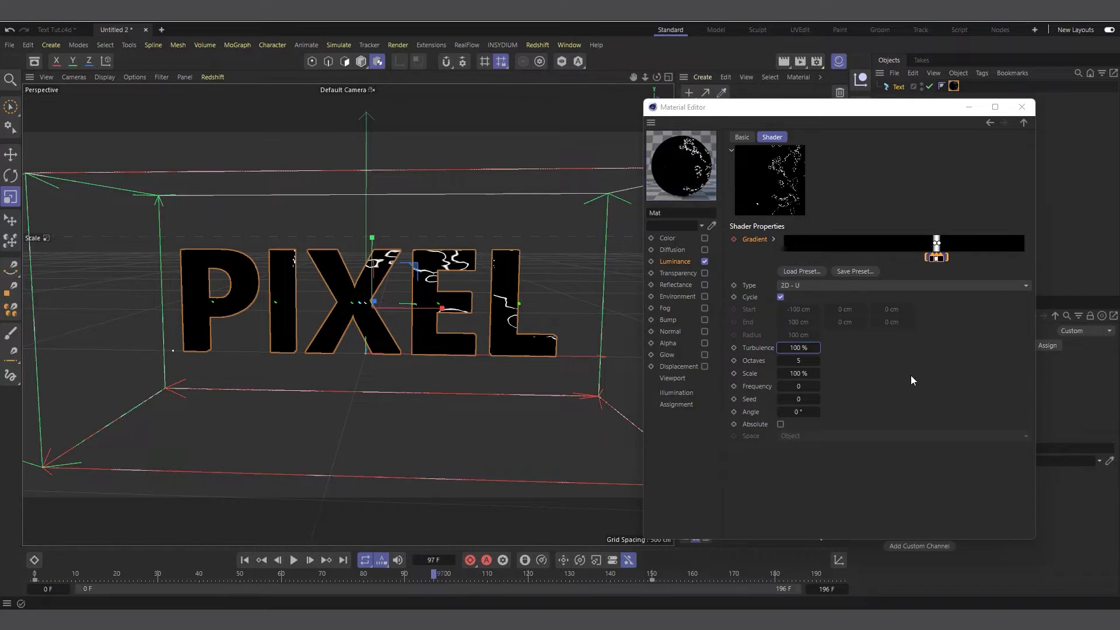
Enable Absolute on the Luminance gradient, set its turbulence to 75 %, and check the pattern from frame 0 to frame 53.
click(780, 424)
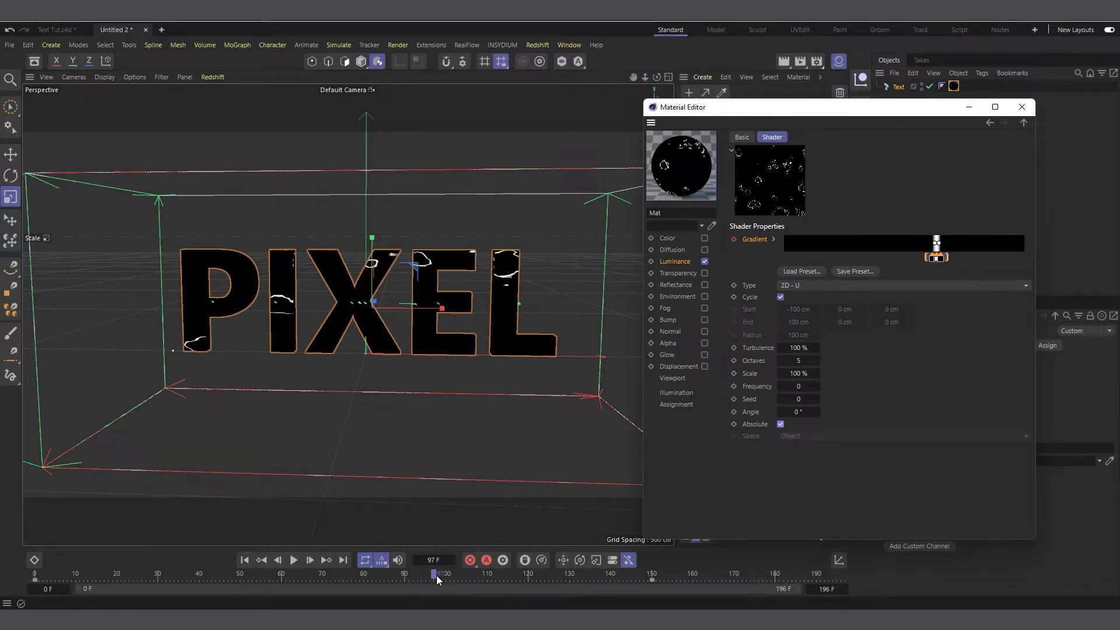
drag(434, 575, 32, 592)
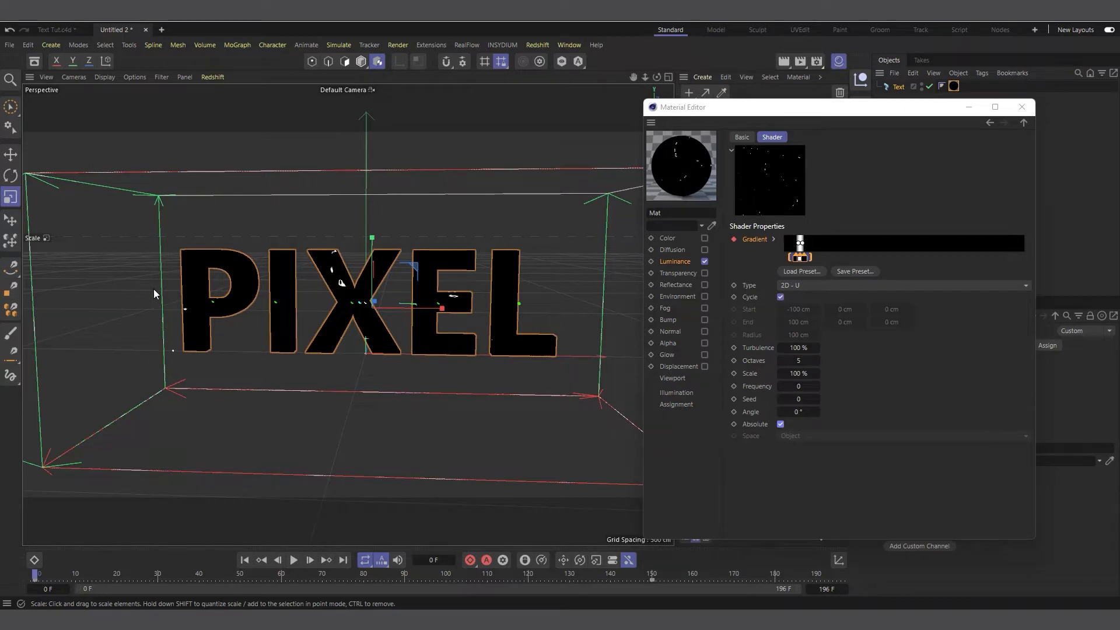
mouse_move(806, 347)
mouse_down()
mouse_move(790, 348)
mouse_move(810, 351)
mouse_up()
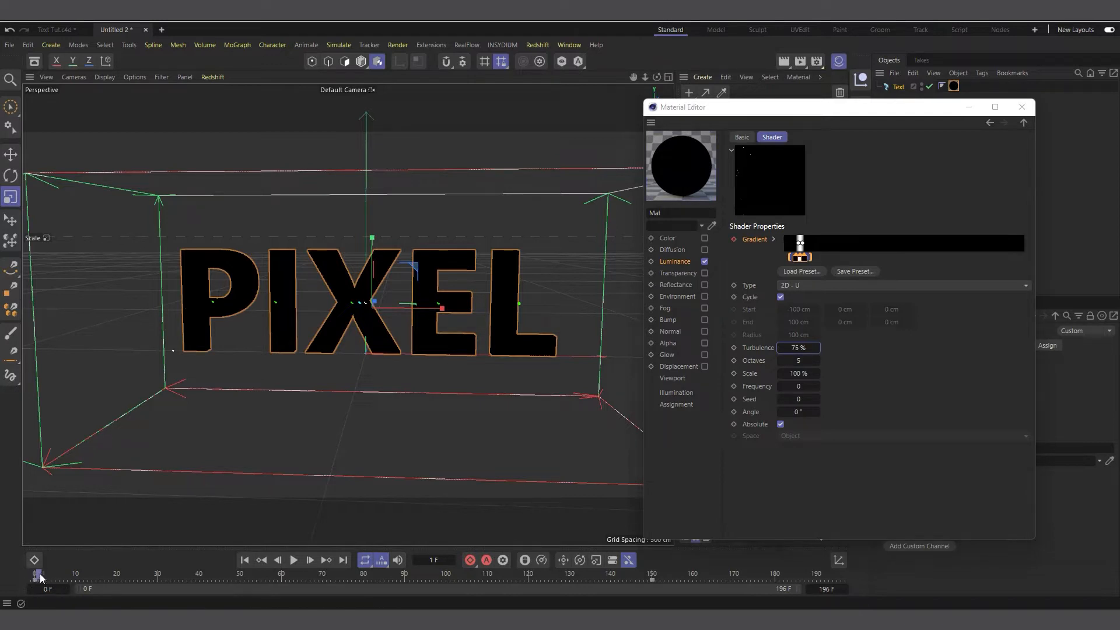
mouse_move(37, 575)
mouse_down()
mouse_move(512, 591)
mouse_move(26, 590)
mouse_up()
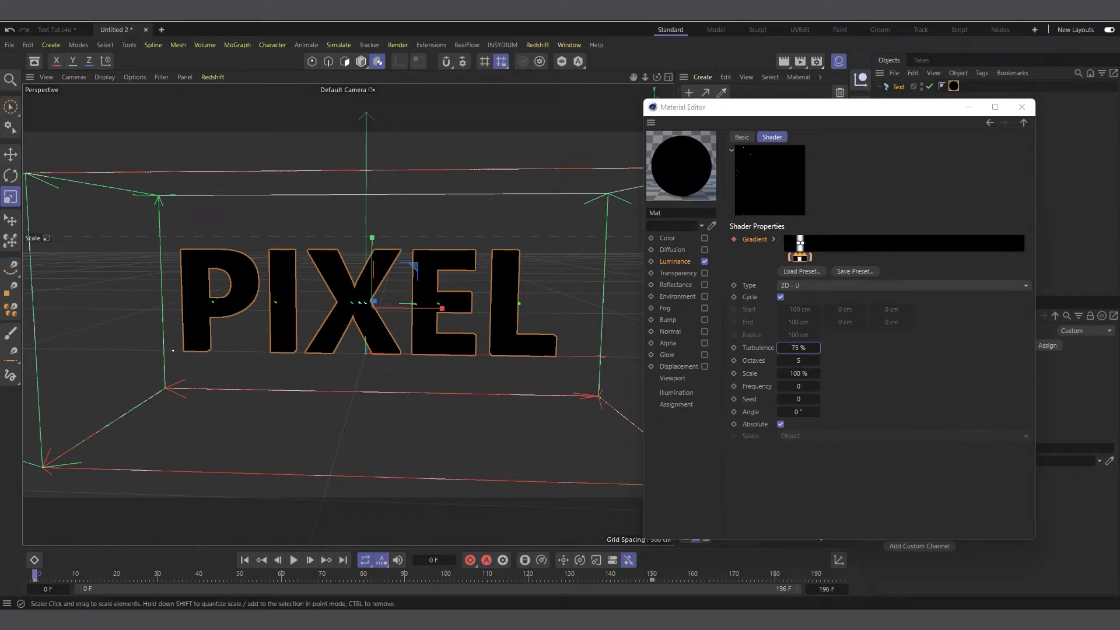
drag(50, 574, 254, 583)
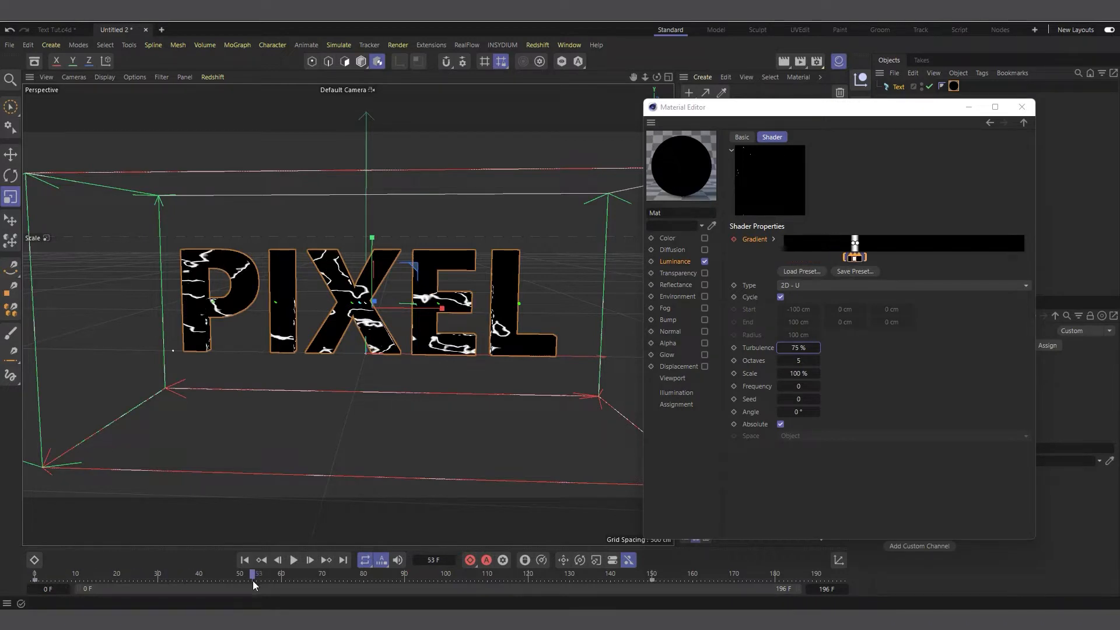
Set the Luminance gradient's scale to 200 % and return the timeline to frame 0.
double_click(799, 374)
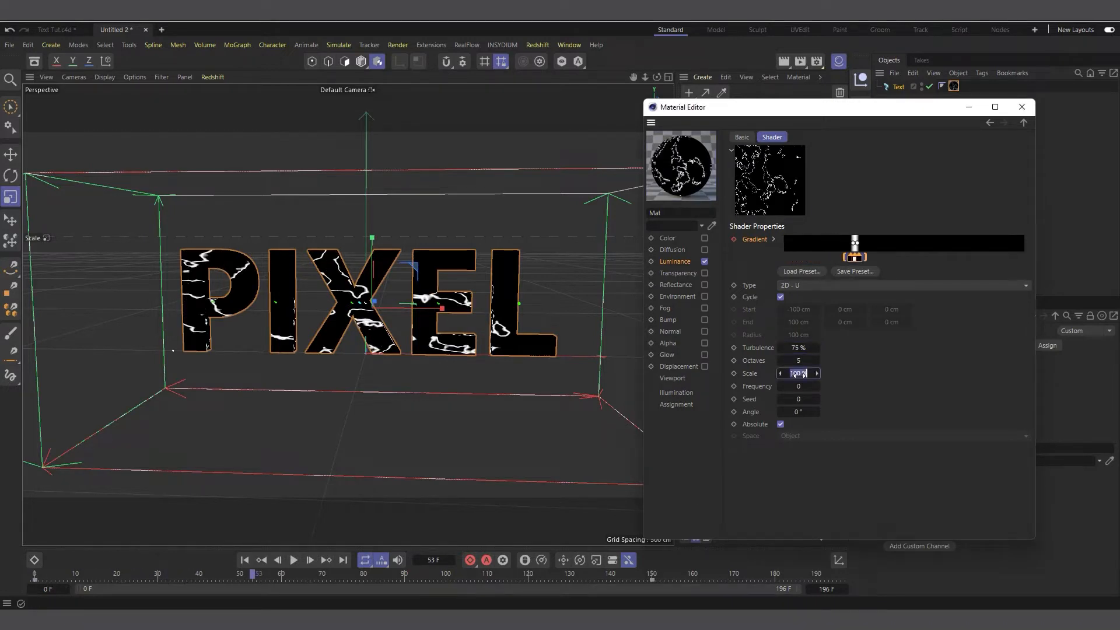
text(200)
key(Return)
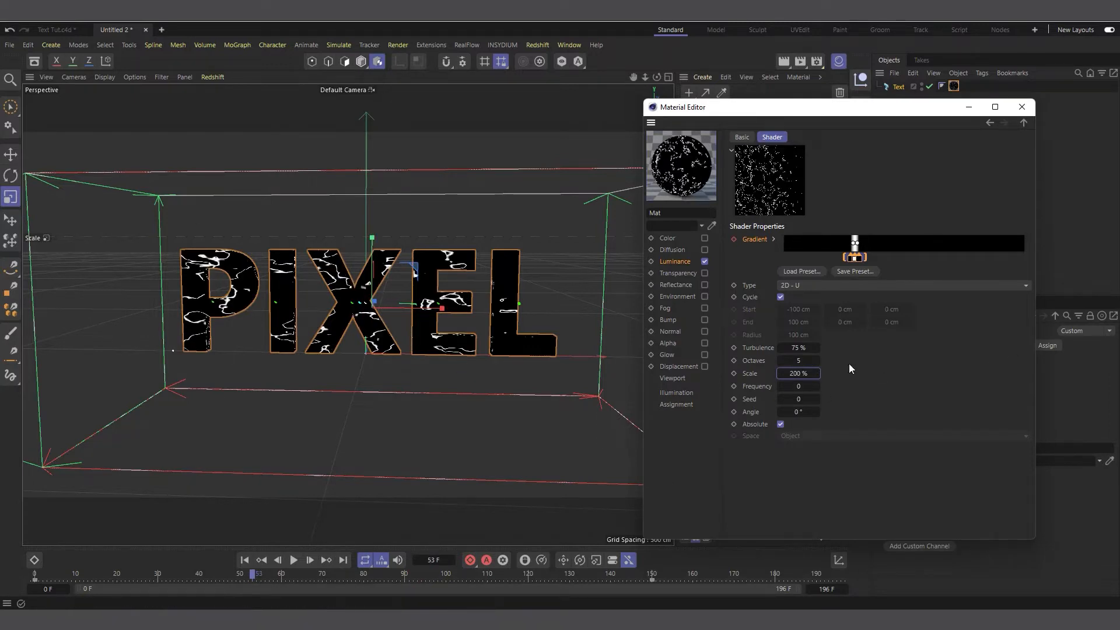
mouse_move(806, 360)
mouse_down()
mouse_move(776, 360)
mouse_move(816, 357)
mouse_up()
right_click(816, 358)
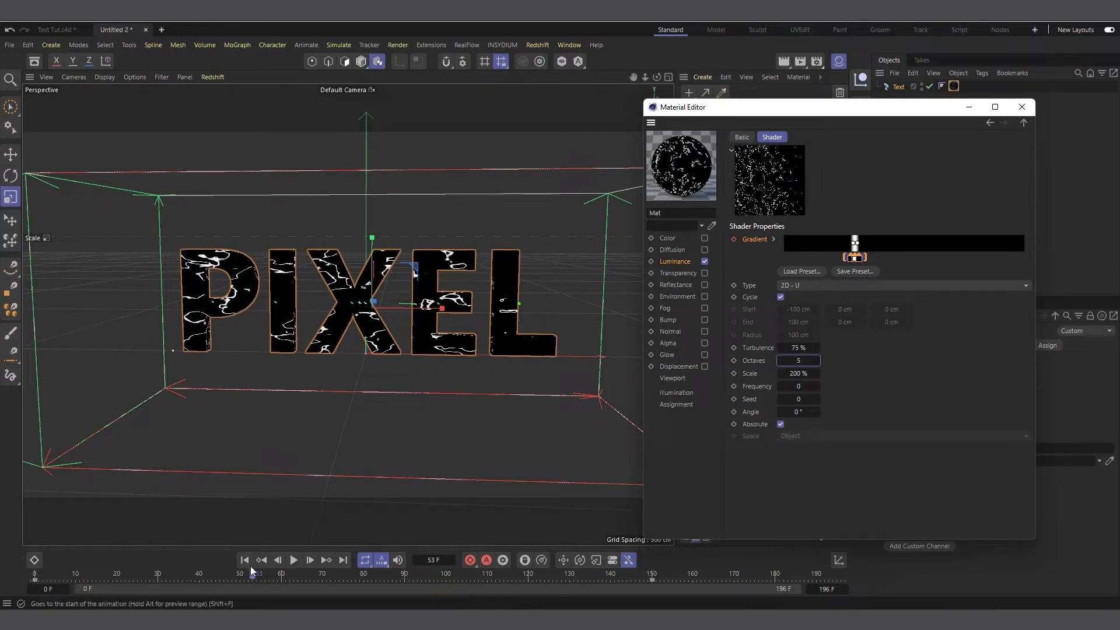
drag(251, 576, 1, 592)
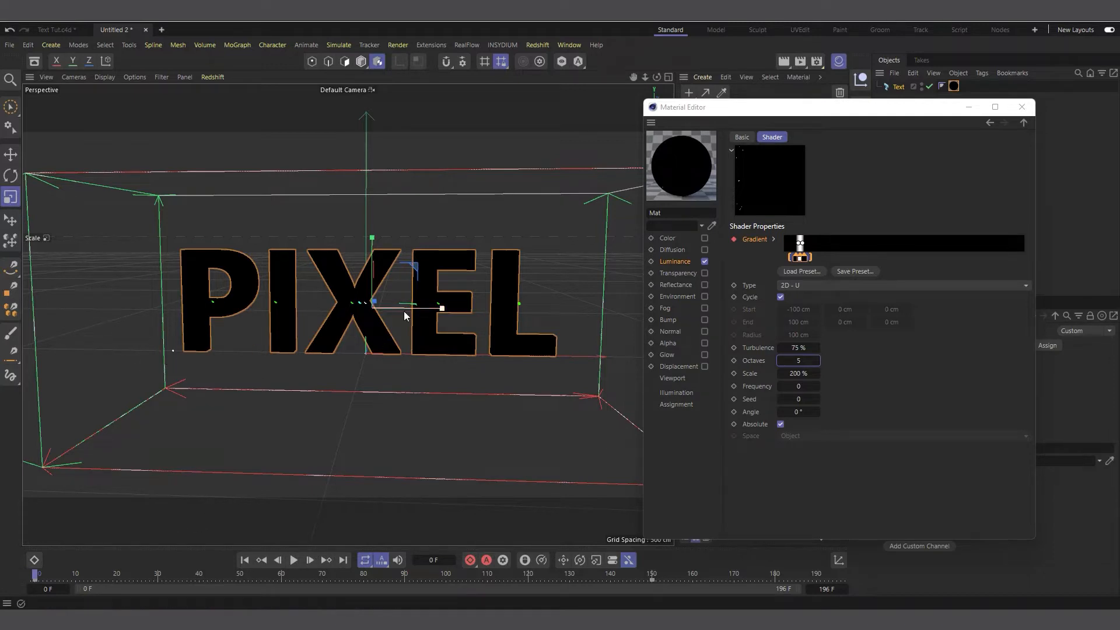
Try shifting the Luminance gradient's white line all the way to the start of the ramp at frame 0.
scroll(353, 341, up, 5)
scroll(378, 293, up, 5)
scroll(372, 218, down, 5)
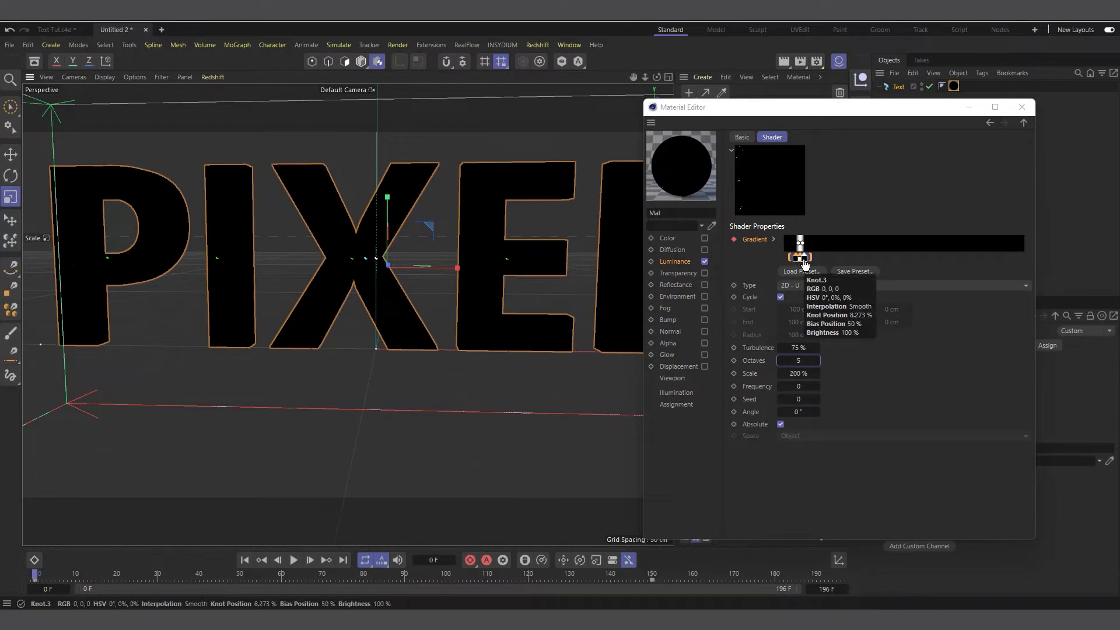
drag(805, 264, 762, 265)
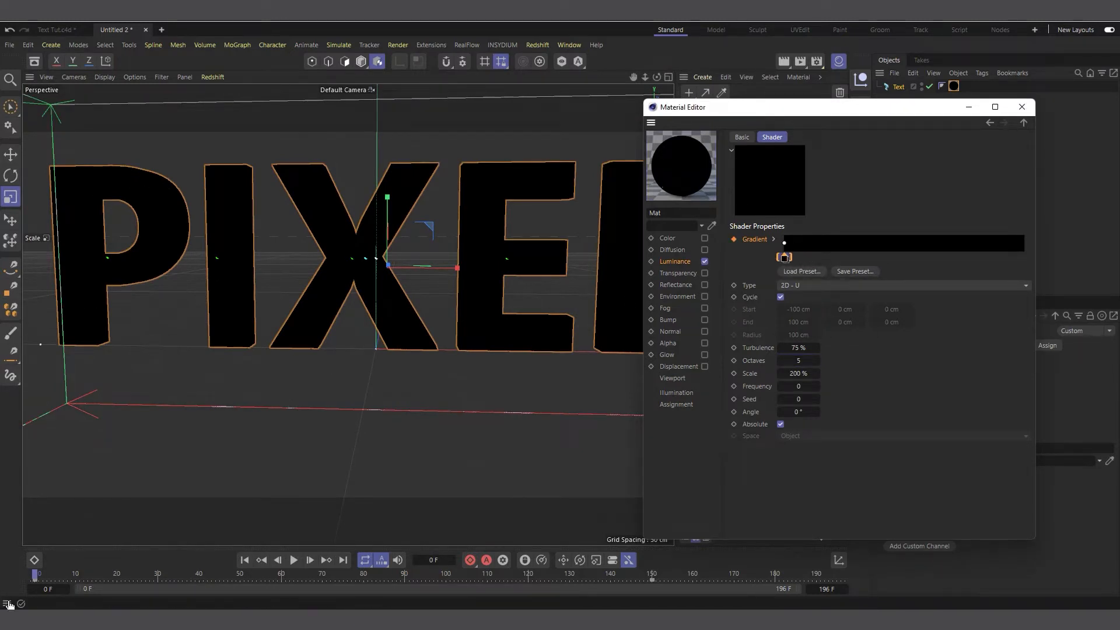
Keyframe the Luminance gradient at frame 142, delete its old key at frame 150, and move the new key there.
drag(34, 574, 620, 569)
scroll(249, 316, down, 3)
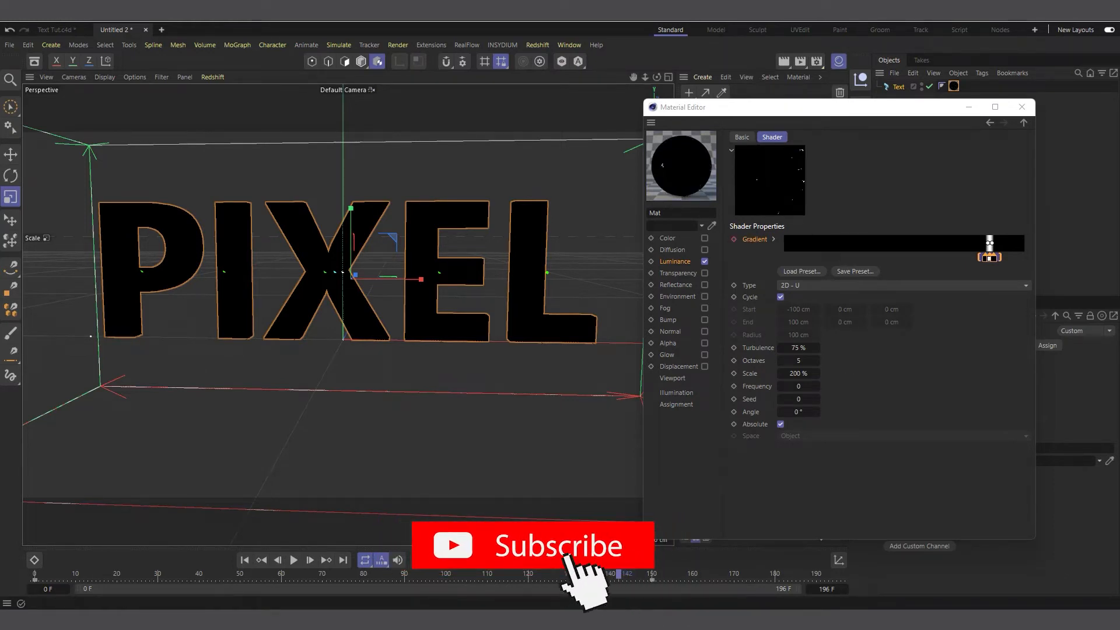
click(734, 239)
click(652, 574)
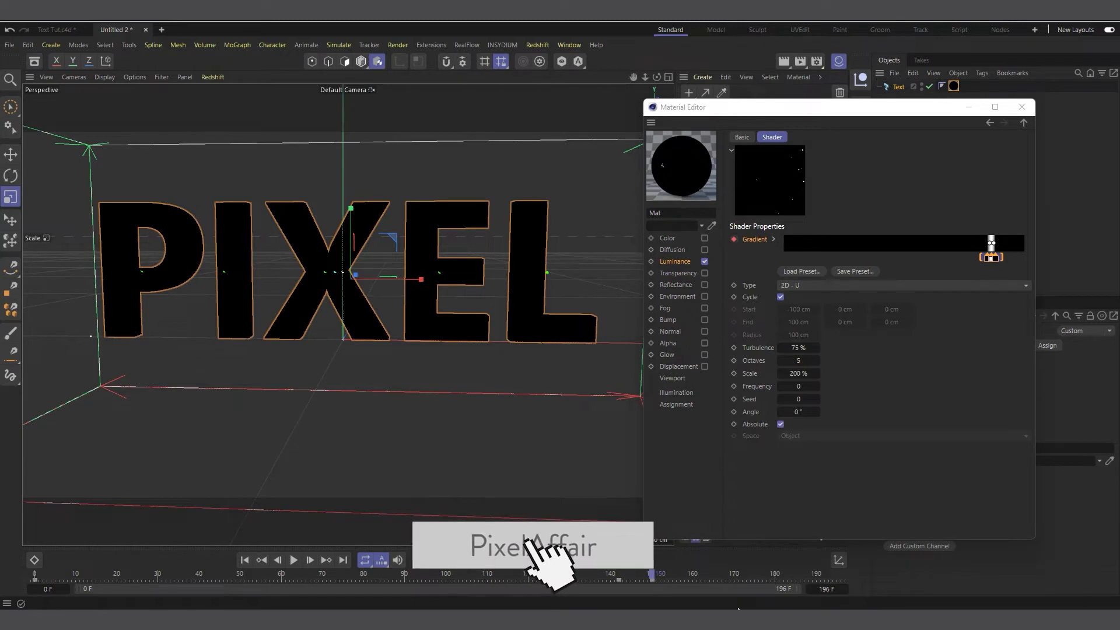
click(734, 240)
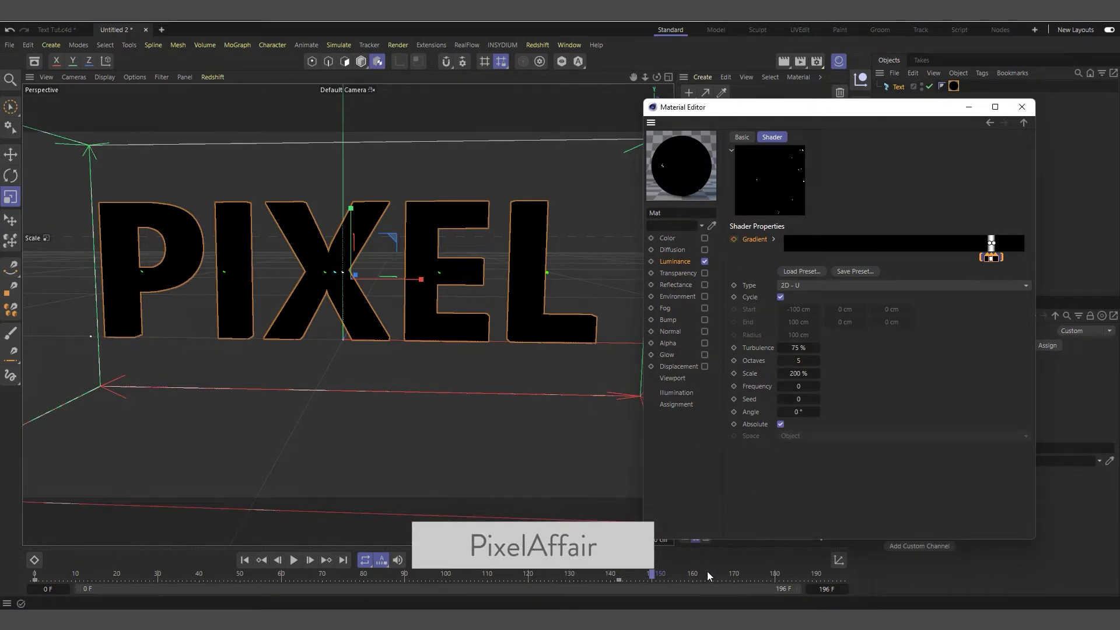
click(654, 583)
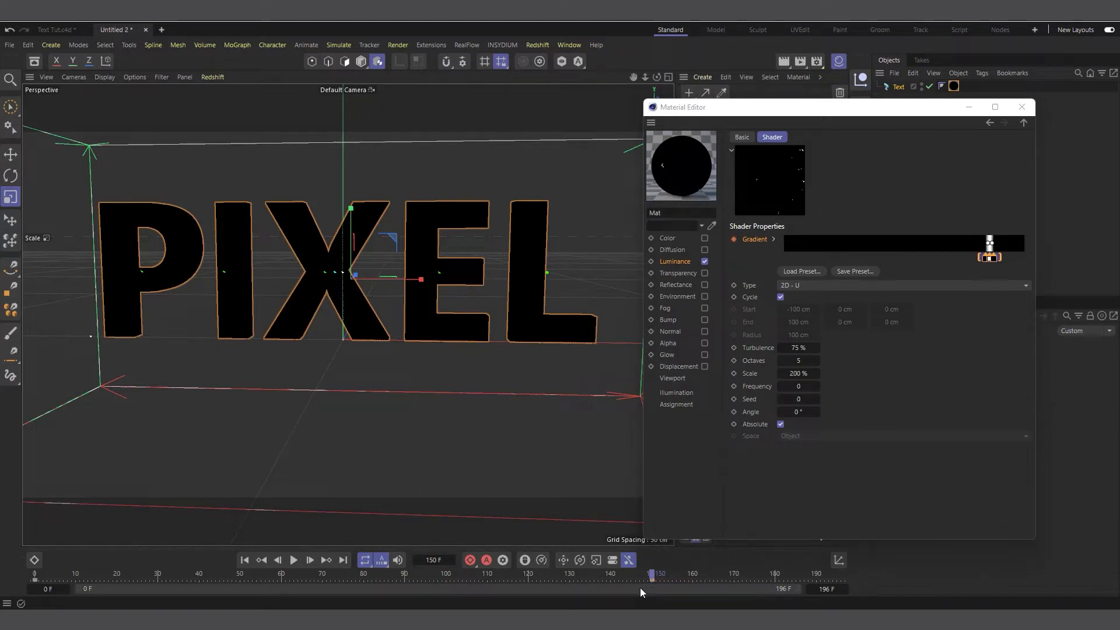
Play the animation from the first frame to preview the turbulent lines spreading over the text, and stop at frame 32.
click(249, 561)
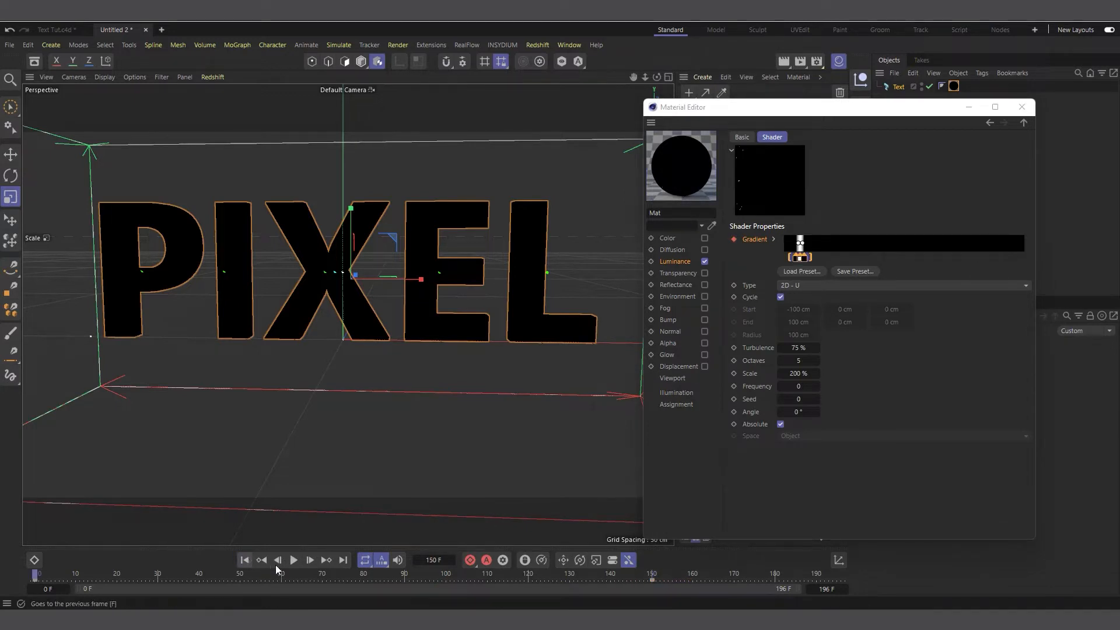
click(295, 560)
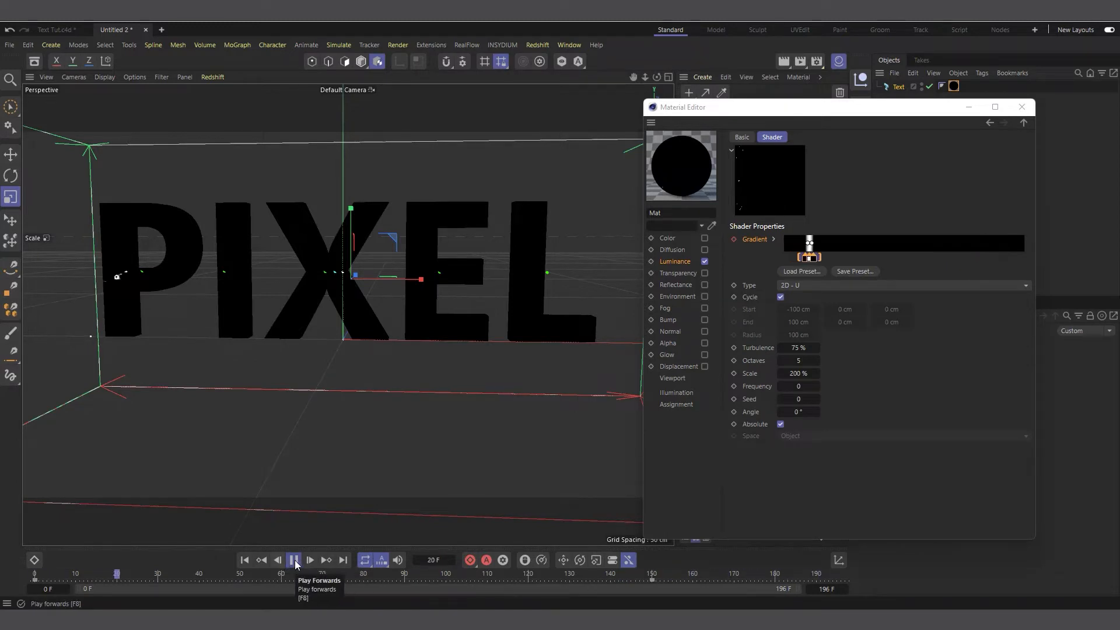
click(301, 561)
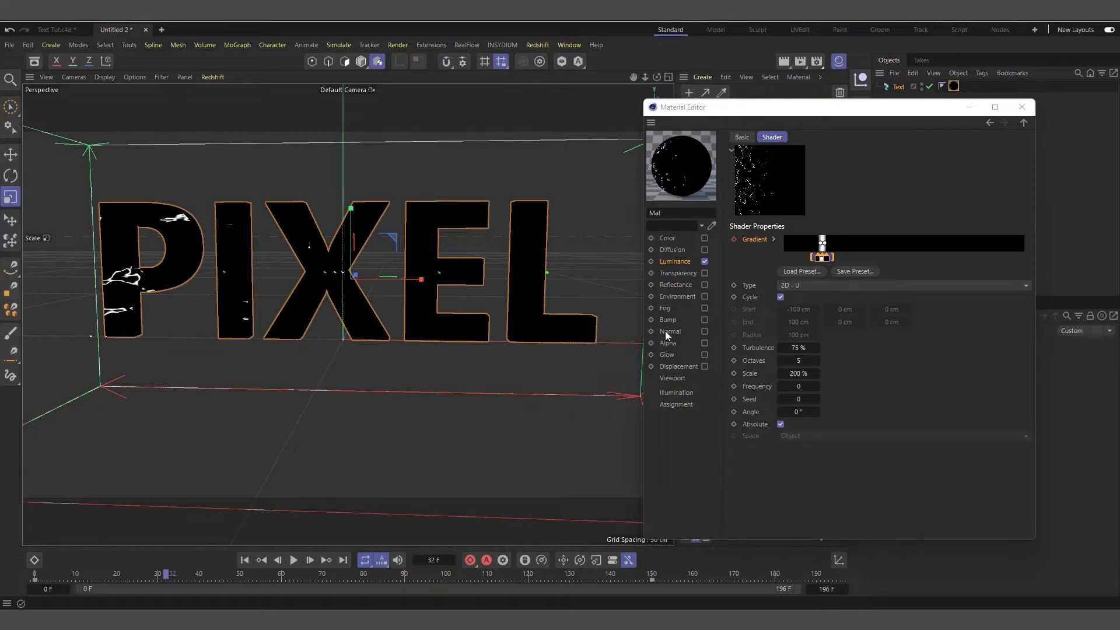
Copy the animated Gradient texture from the material's Luminance channel.
click(685, 262)
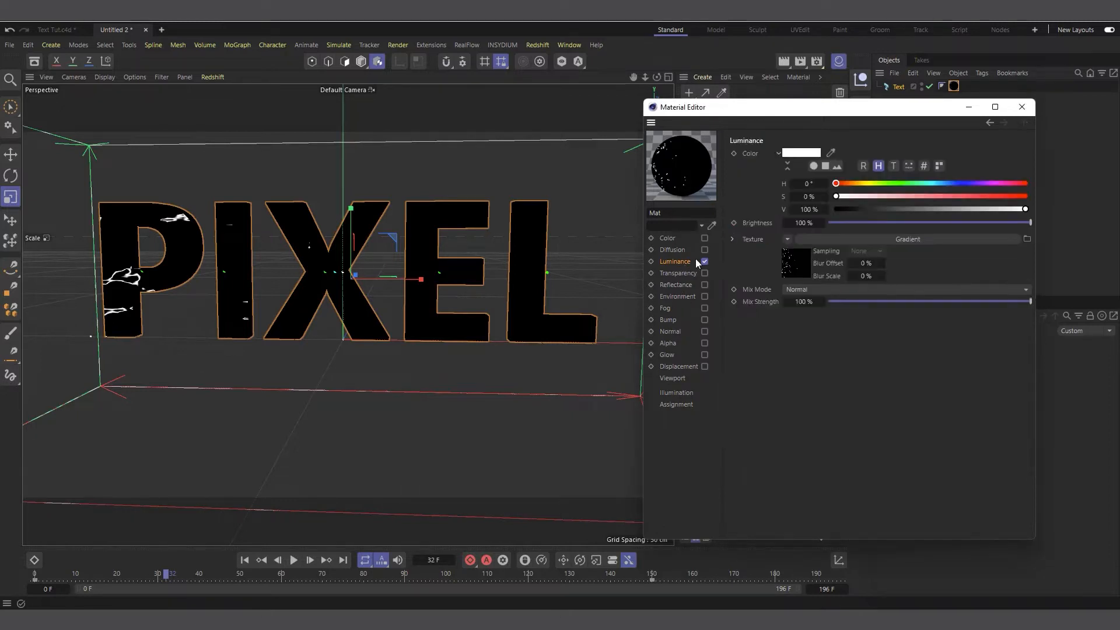
click(788, 271)
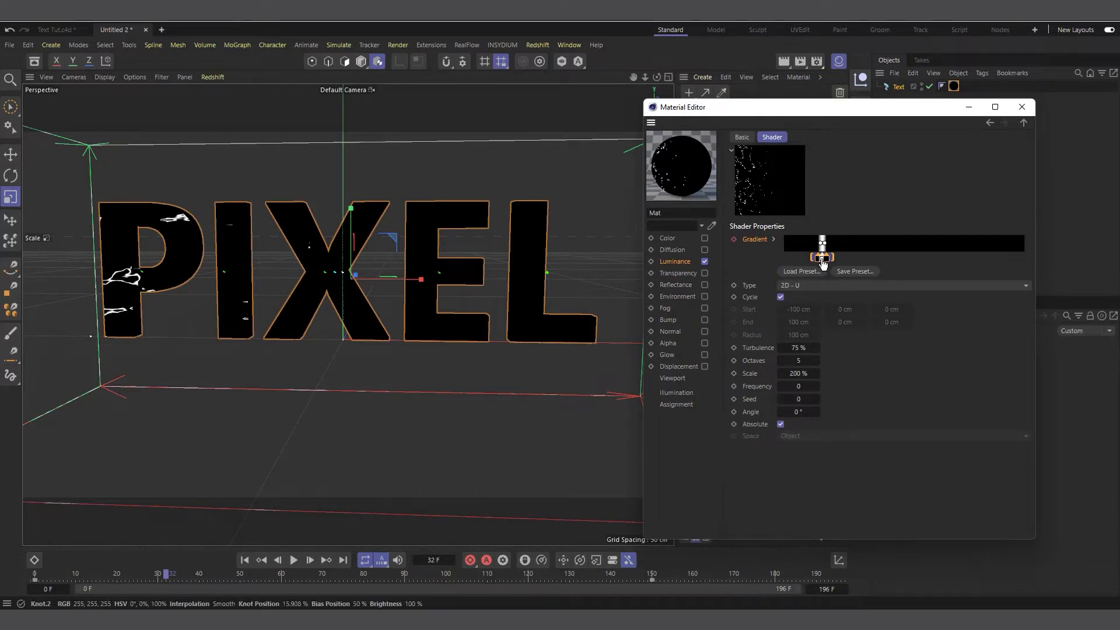
click(676, 262)
click(796, 268)
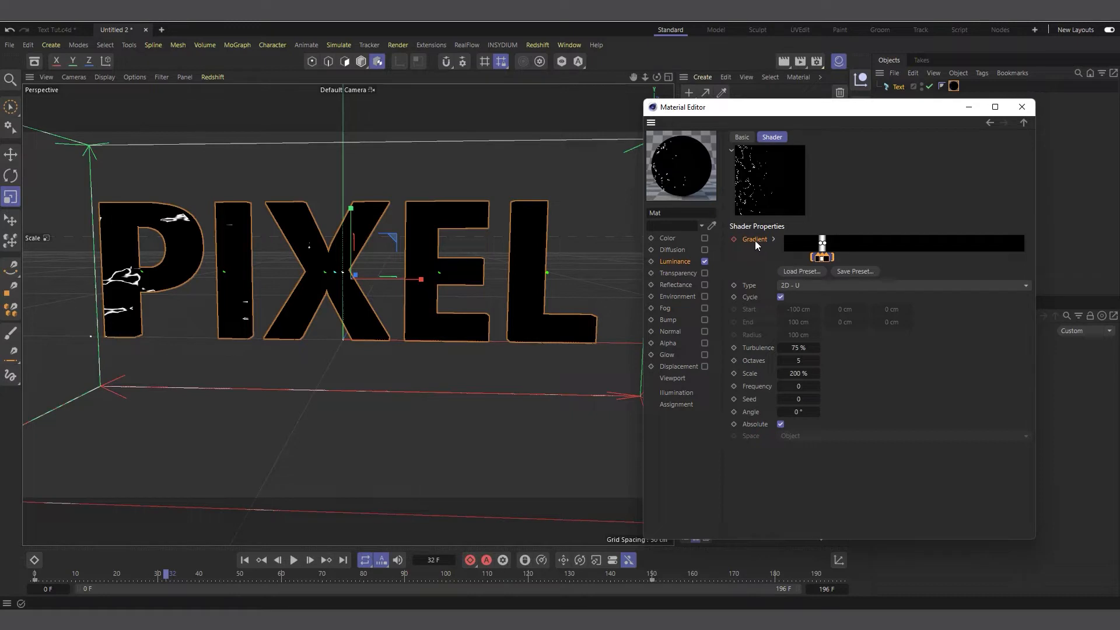
click(683, 262)
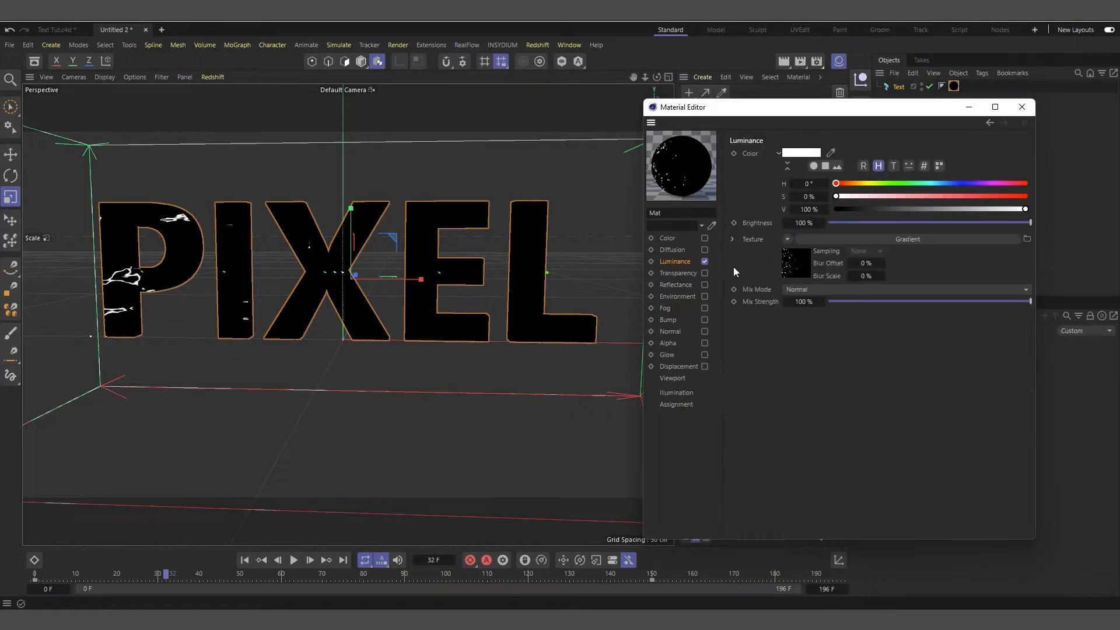
right_click(753, 240)
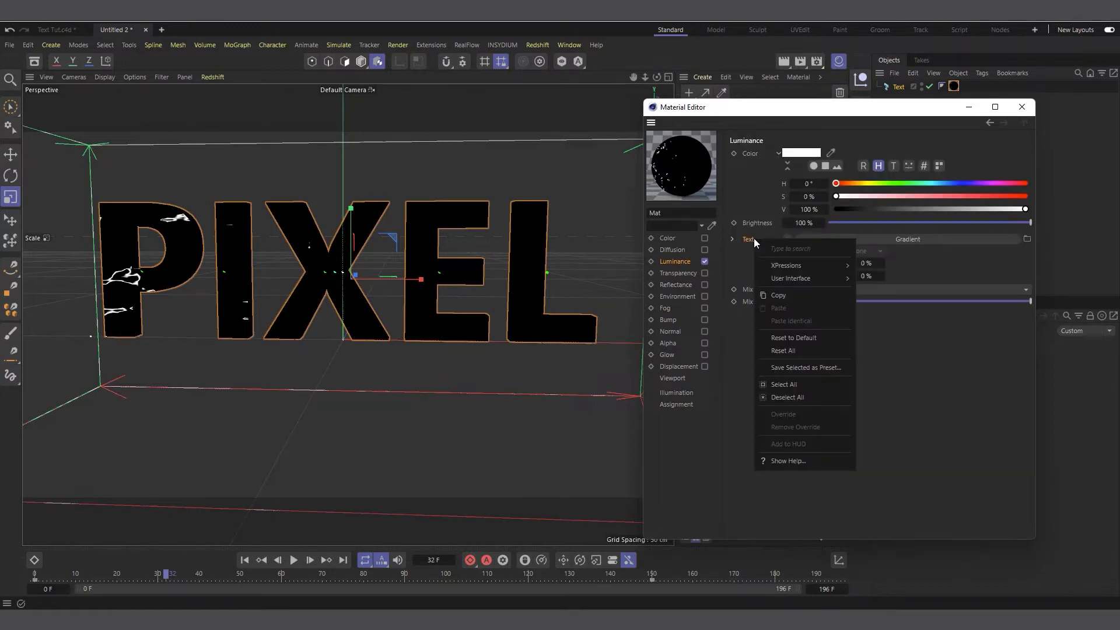
click(792, 299)
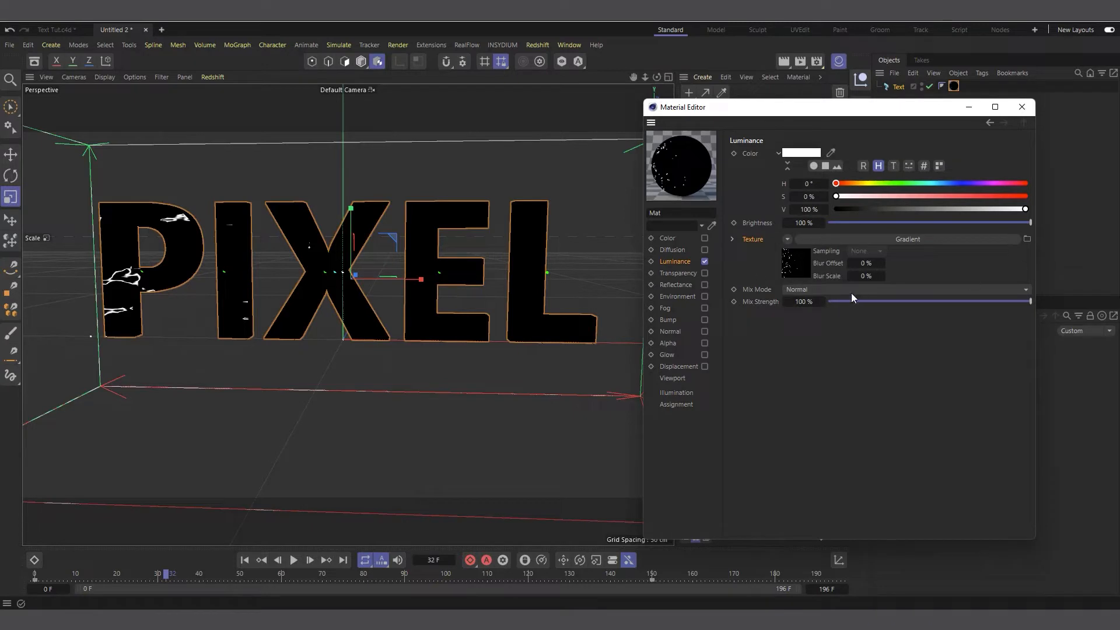
Enable the material's Alpha channel, paste the copied Gradient as its texture, and return to frame 0.
click(669, 343)
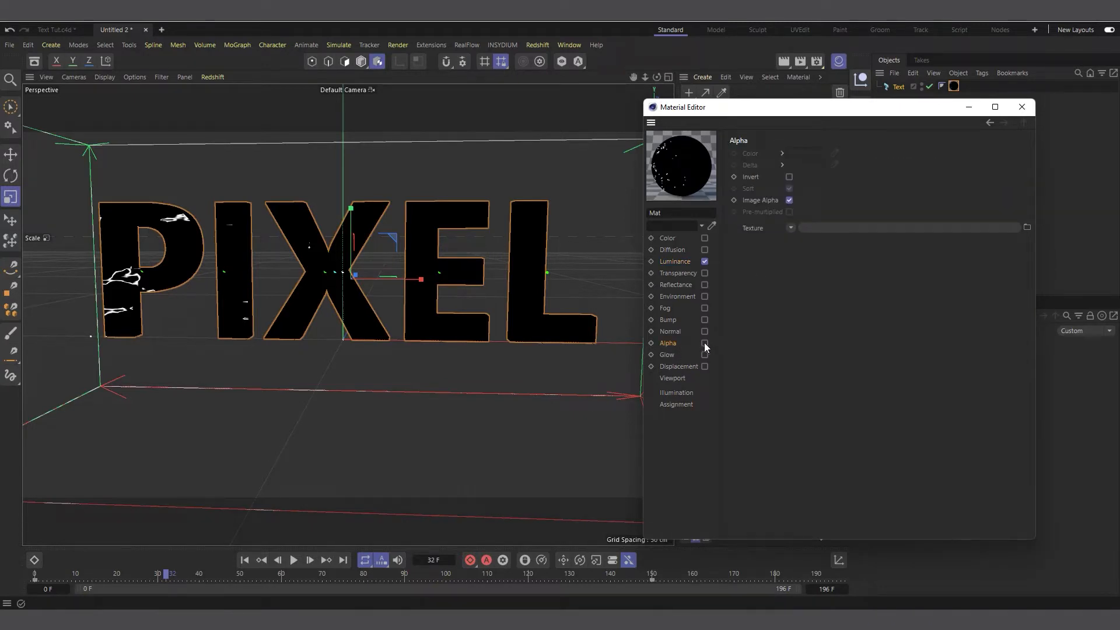
right_click(760, 226)
click(799, 298)
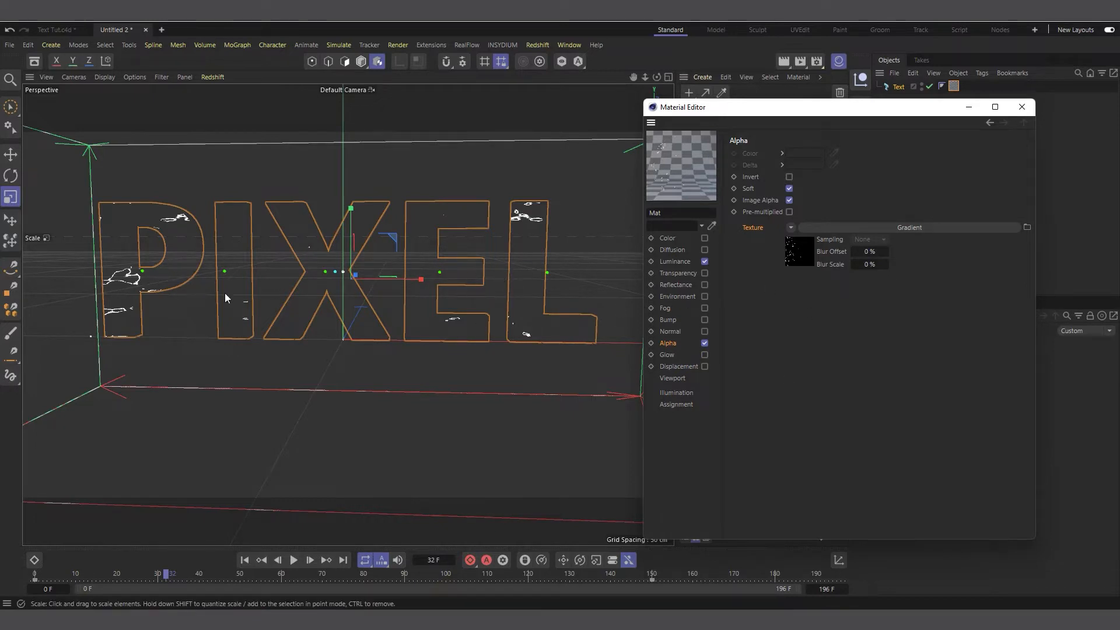
drag(166, 576, 2, 605)
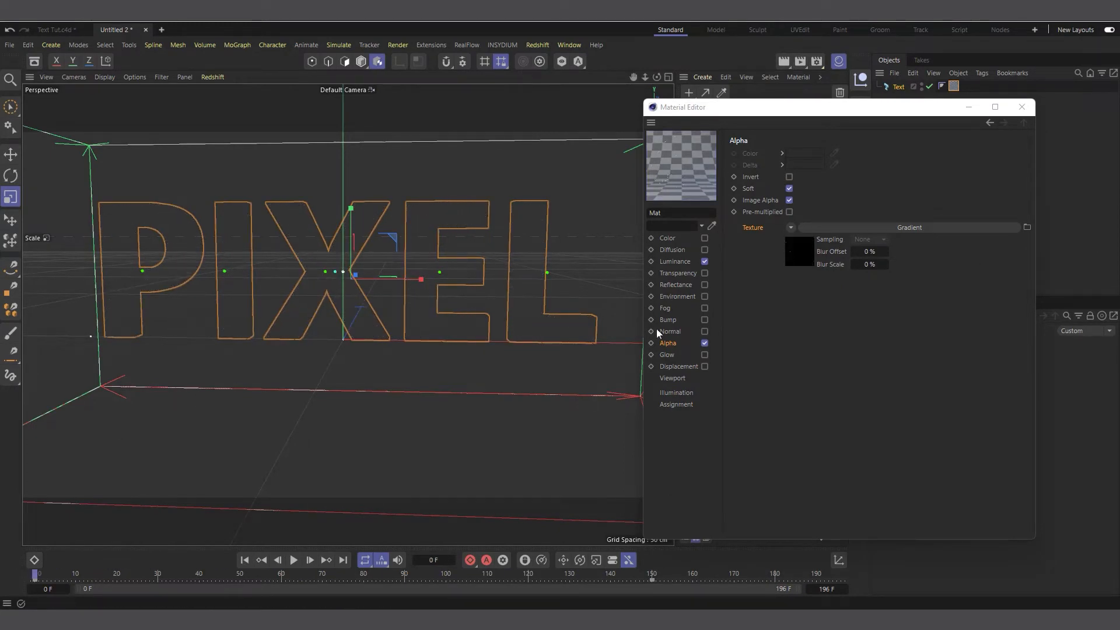
Open the Alpha channel's Gradient and remove its last black knot so it runs from black to white.
click(797, 251)
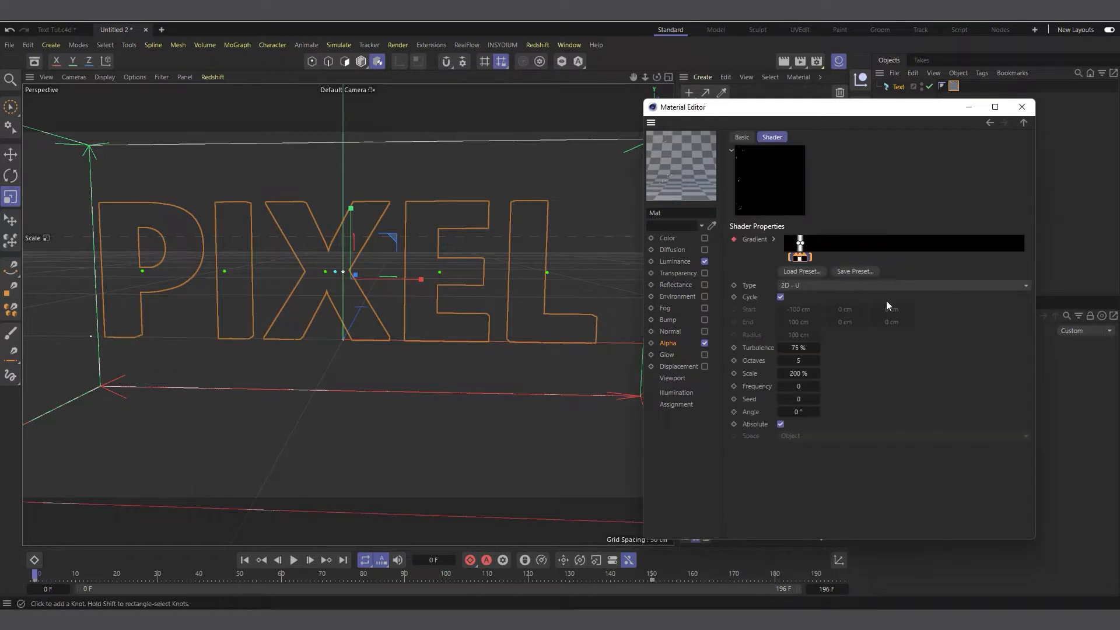
click(806, 260)
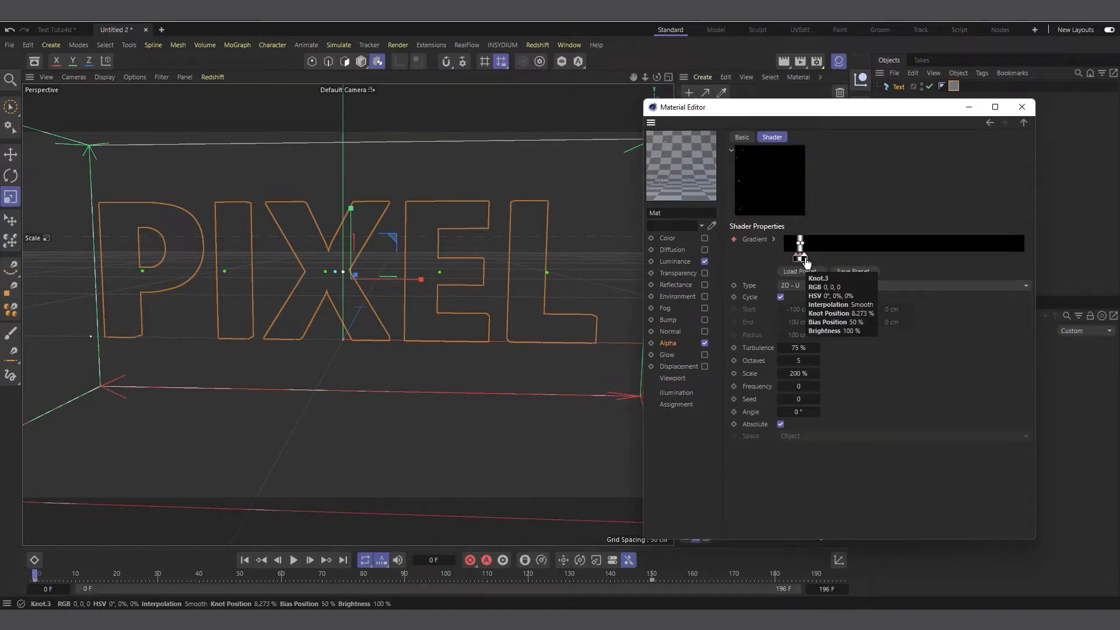
drag(805, 261, 876, 367)
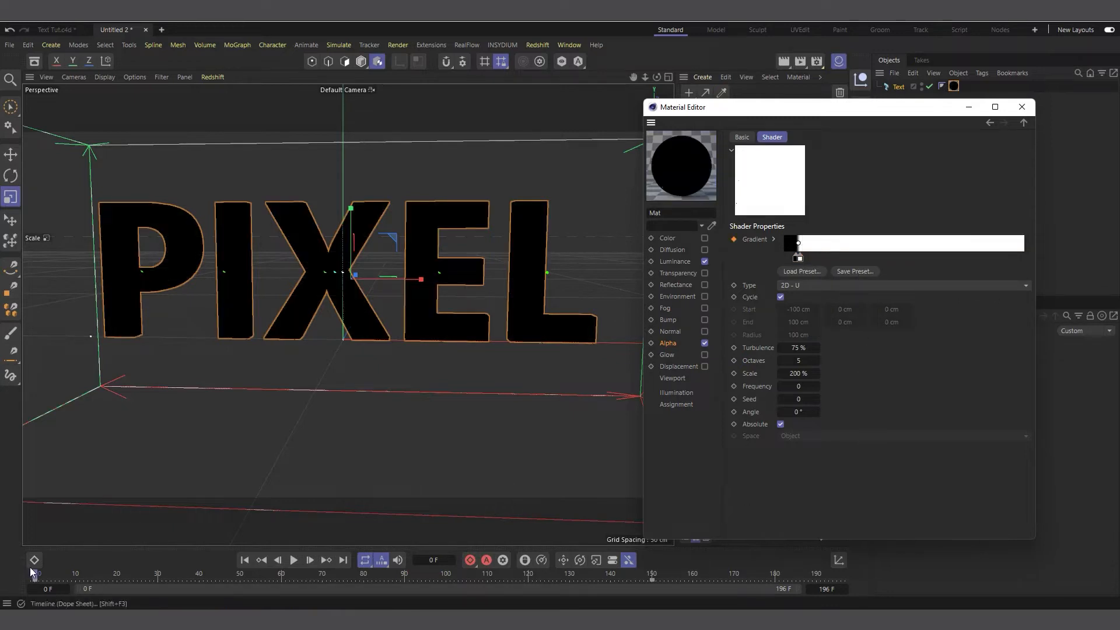
Play the animation from the first frame to preview the text dissolving, and return to frame 0.
drag(35, 575, 4, 594)
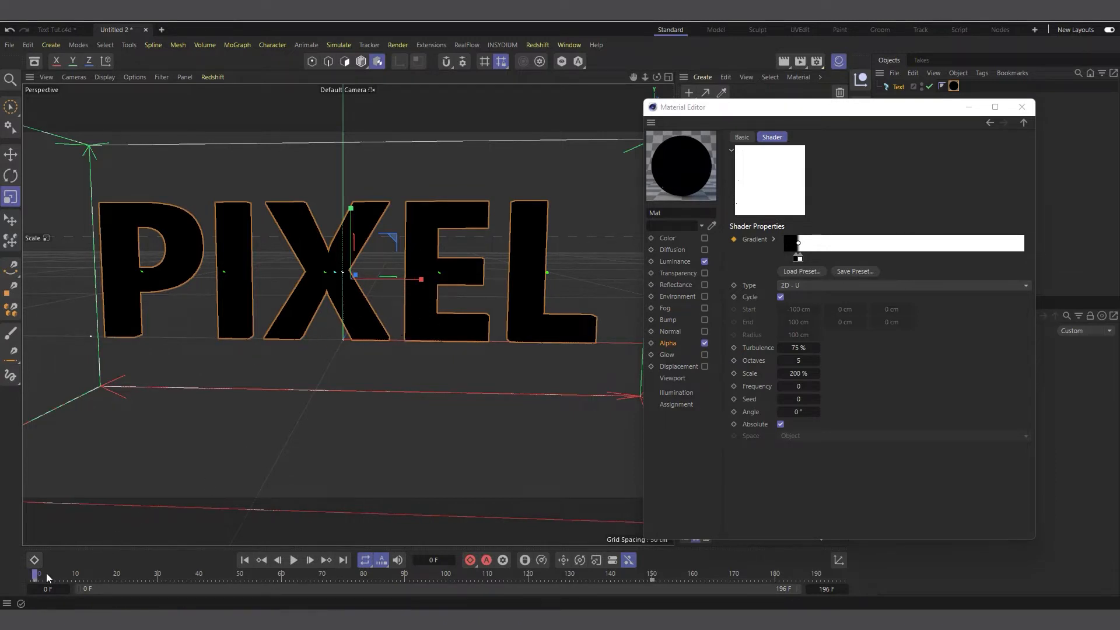
click(293, 561)
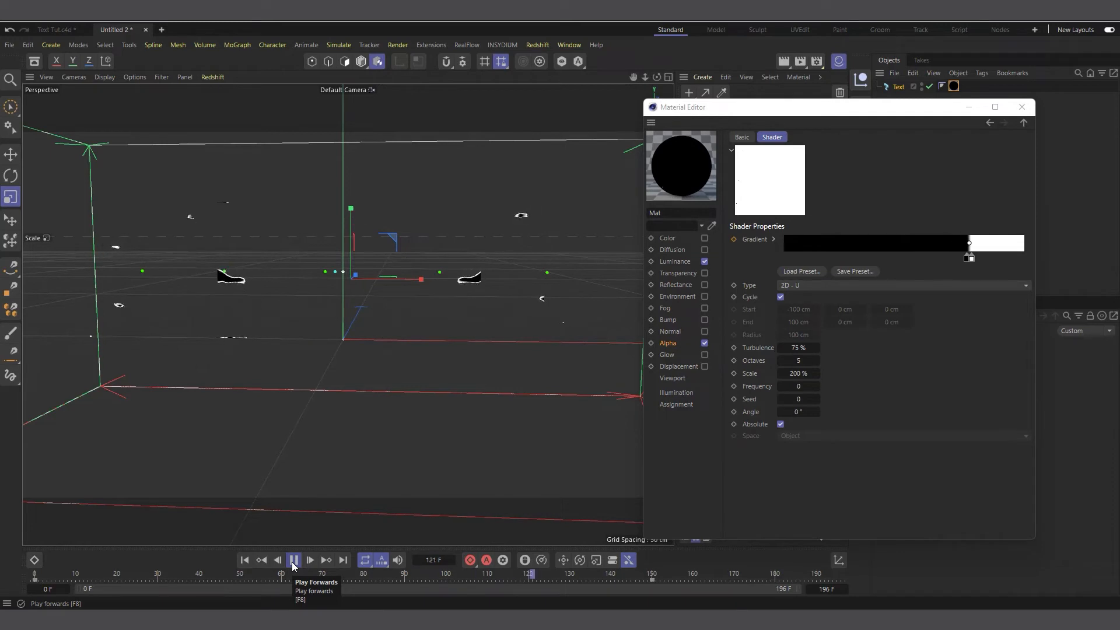
click(294, 561)
click(245, 560)
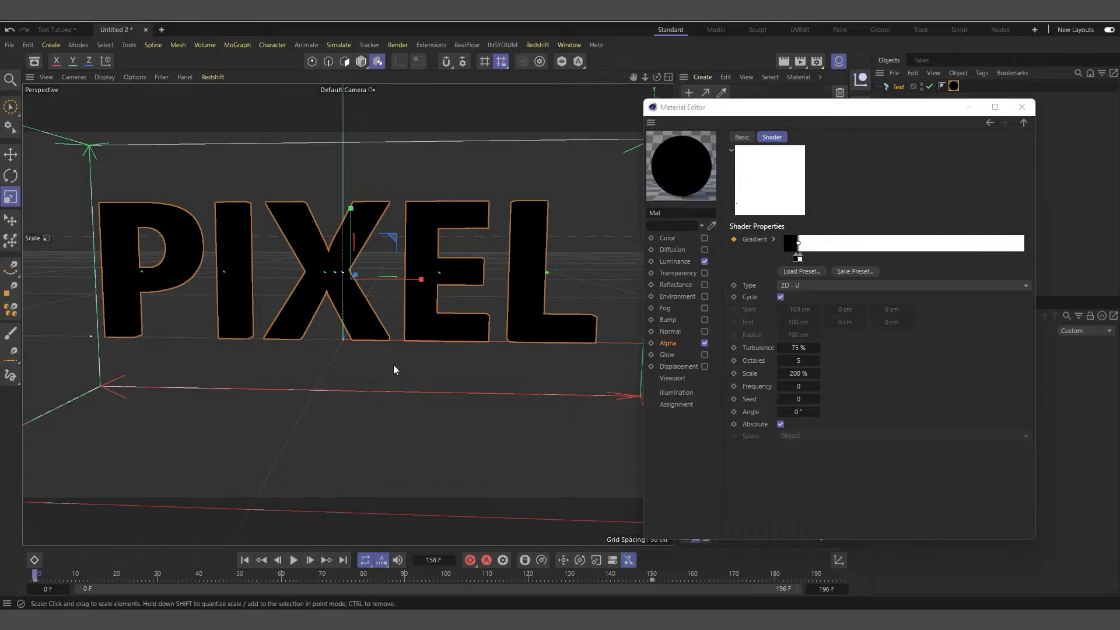
Enable the material's Color channel and preview the animation from the first frame, stopping at frame 56.
click(705, 238)
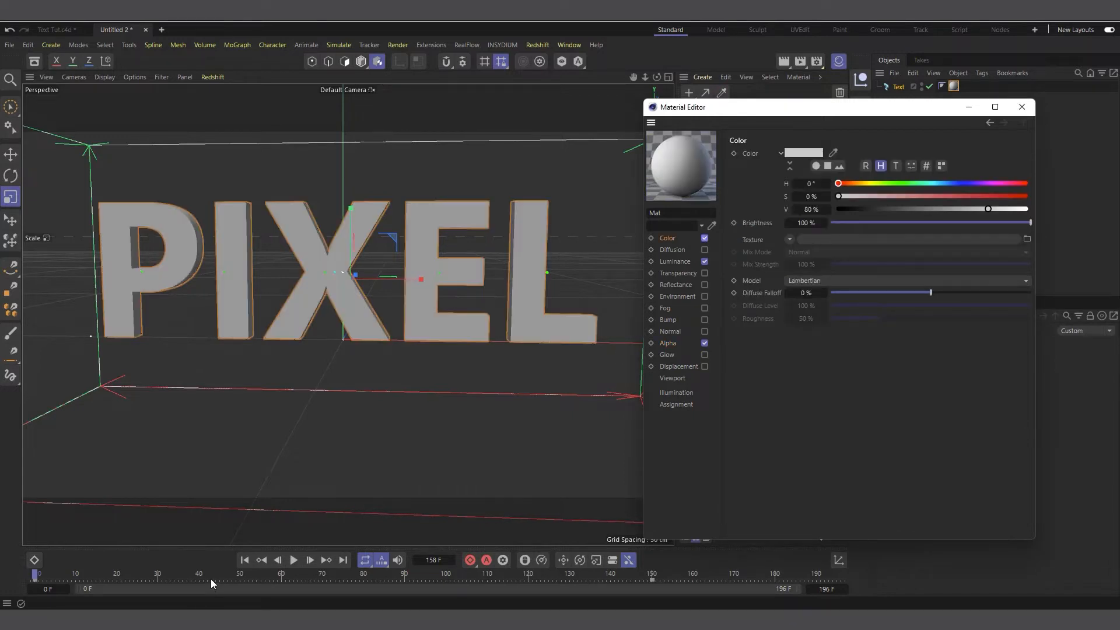
click(244, 562)
click(295, 562)
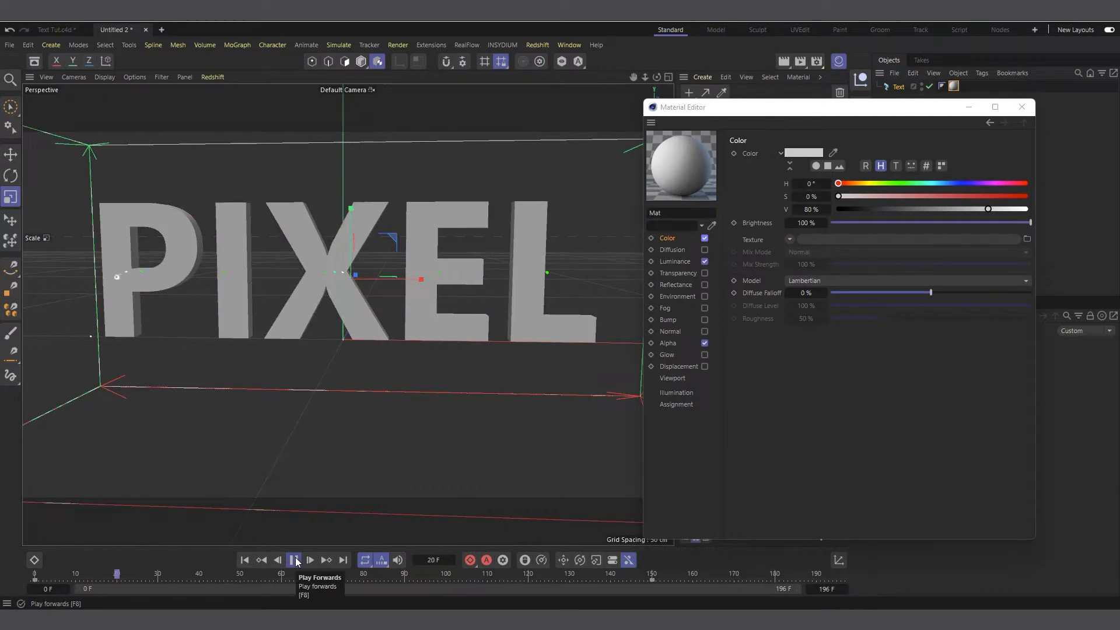
click(295, 560)
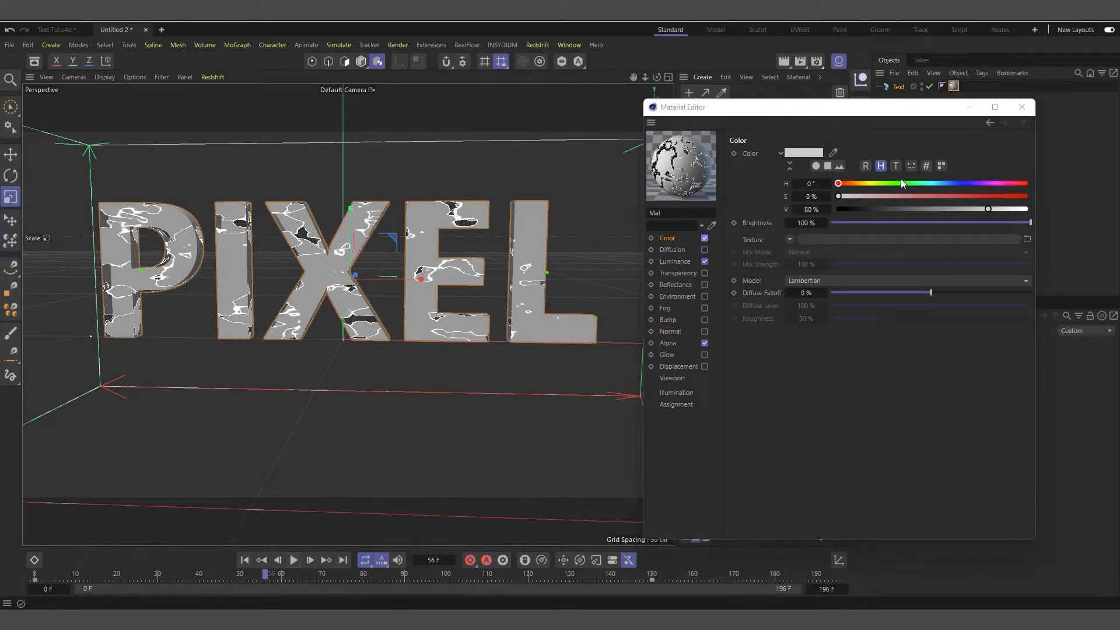
Set the material color to blue with hue 209° and saturation 100%, preview the animation up to frame 93, and close the material editor.
click(947, 183)
drag(949, 196, 1107, 199)
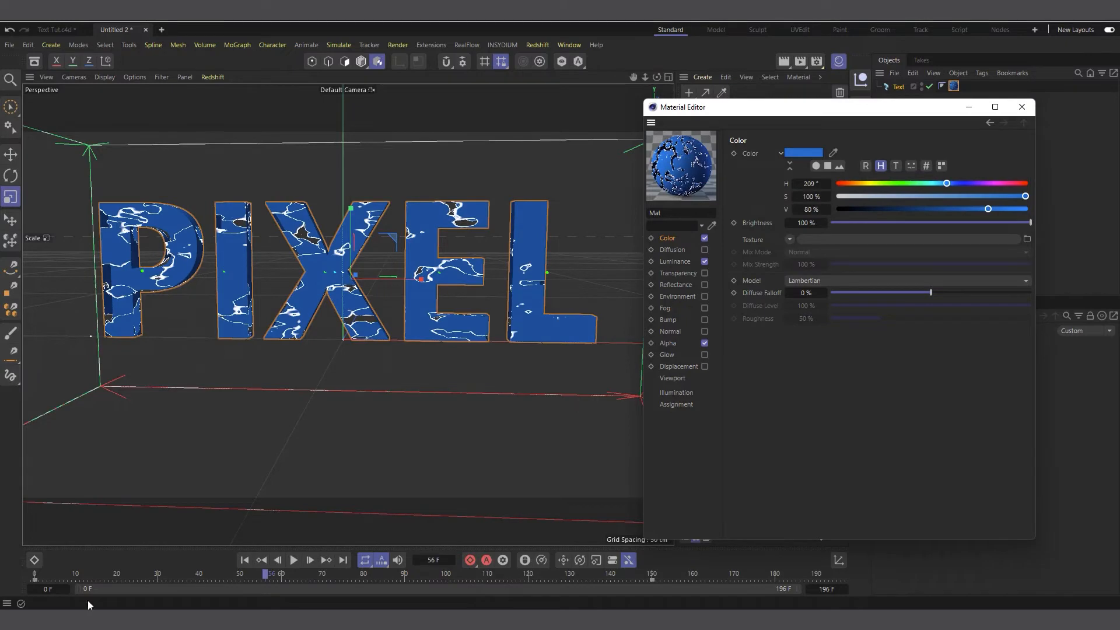
click(244, 560)
click(295, 561)
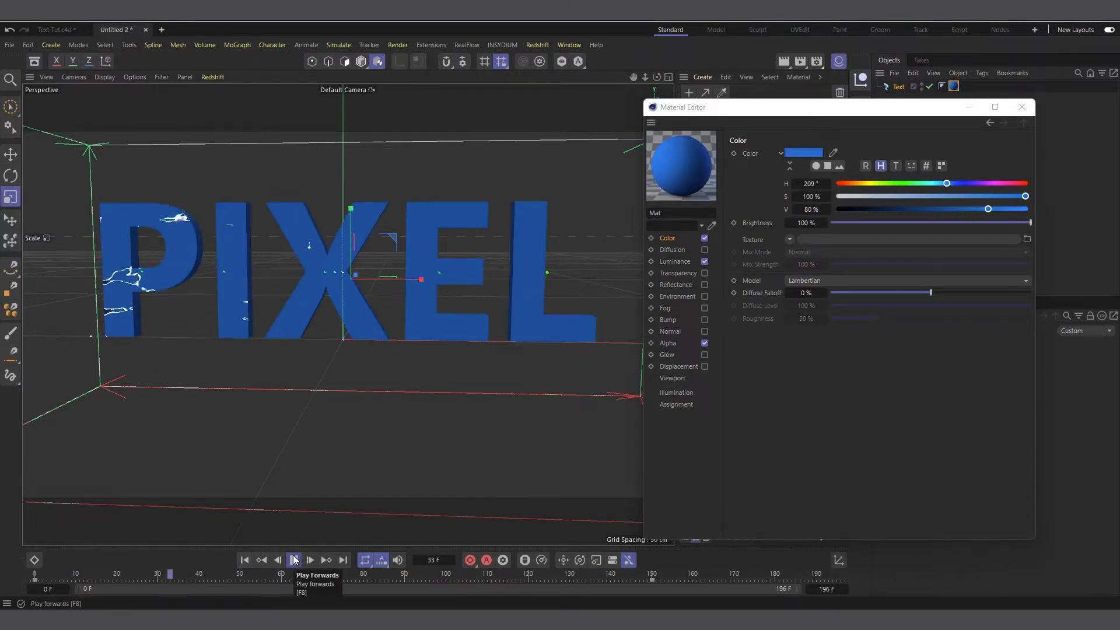
click(294, 560)
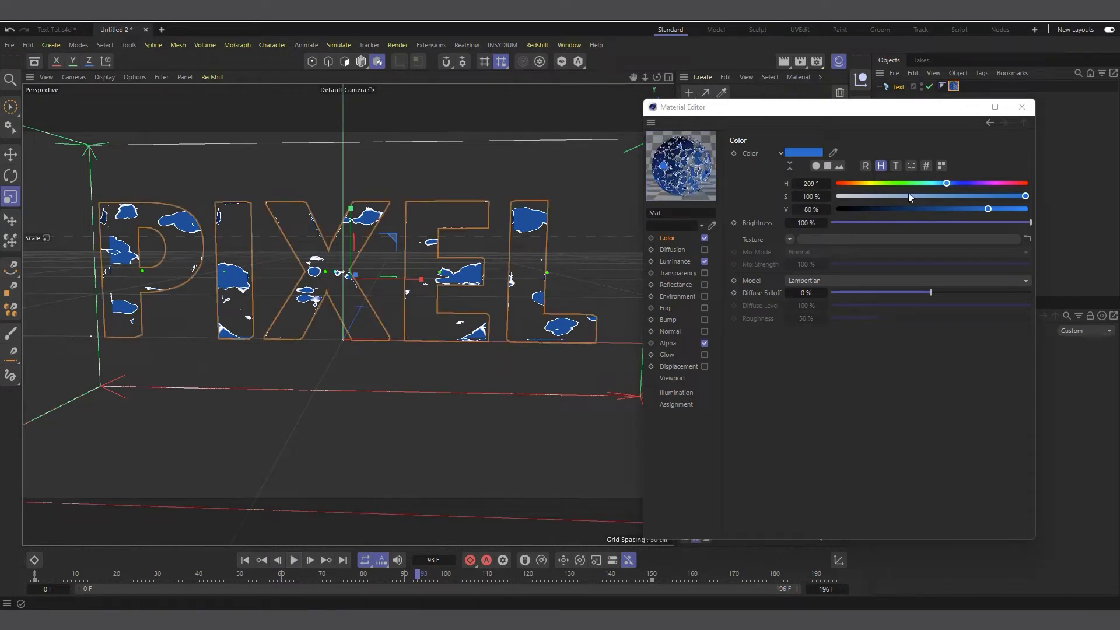
click(1020, 108)
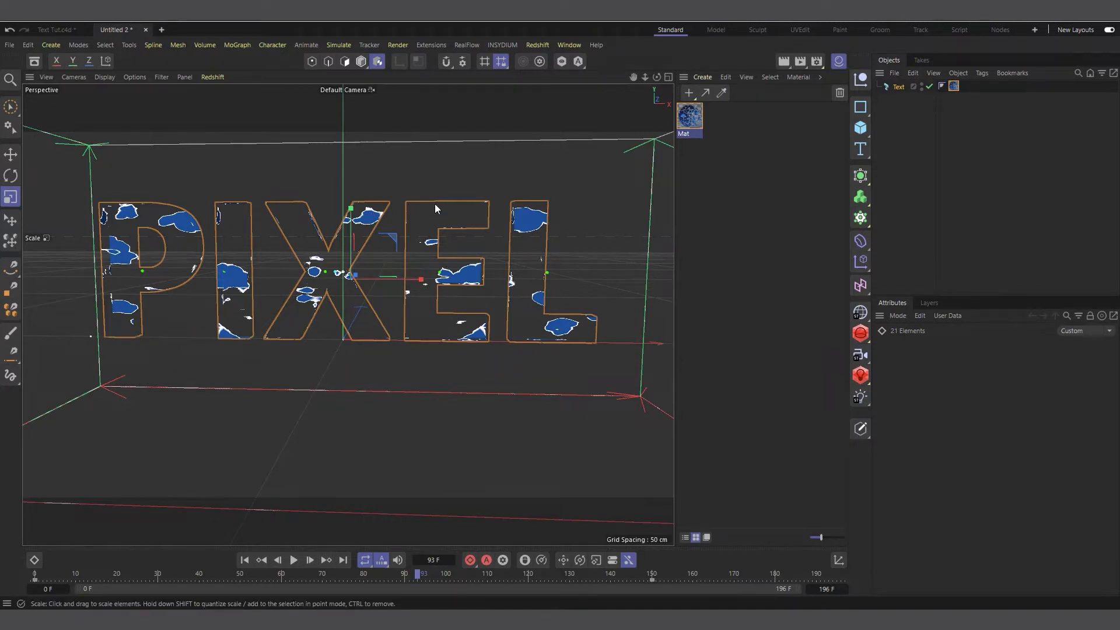
Switch to Model mode and add a MoGraph Matrix object to the scene.
click(361, 61)
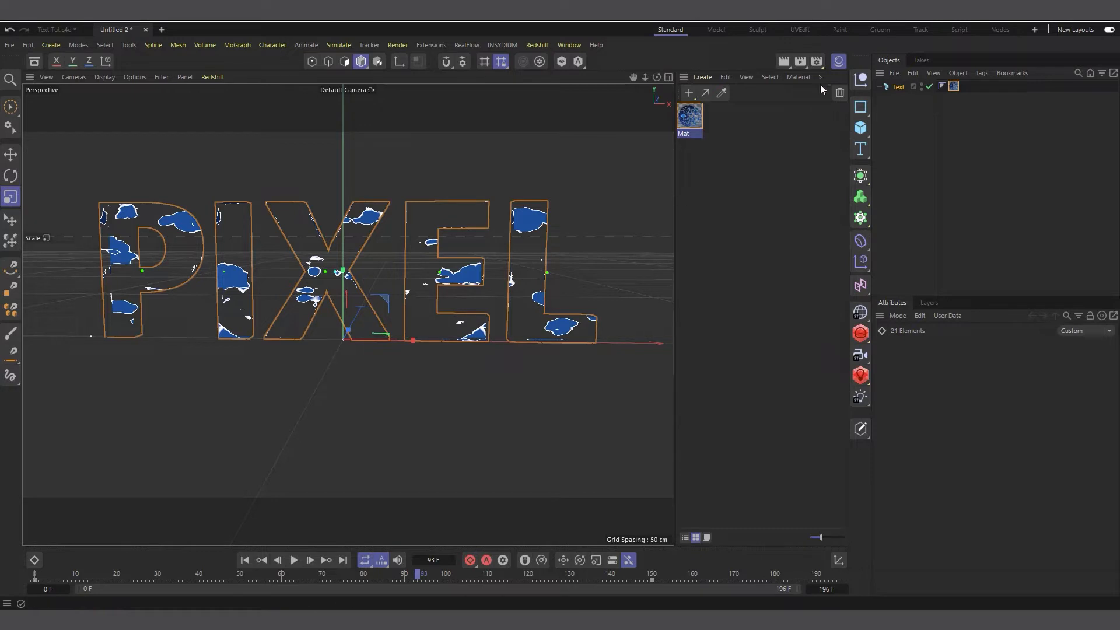
click(871, 218)
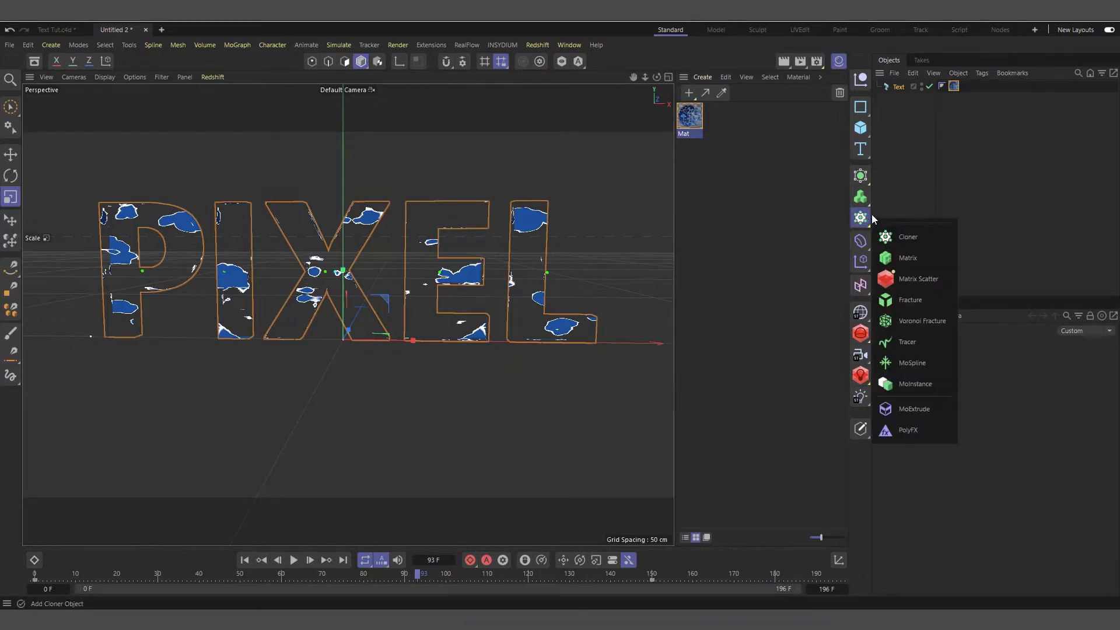
click(907, 260)
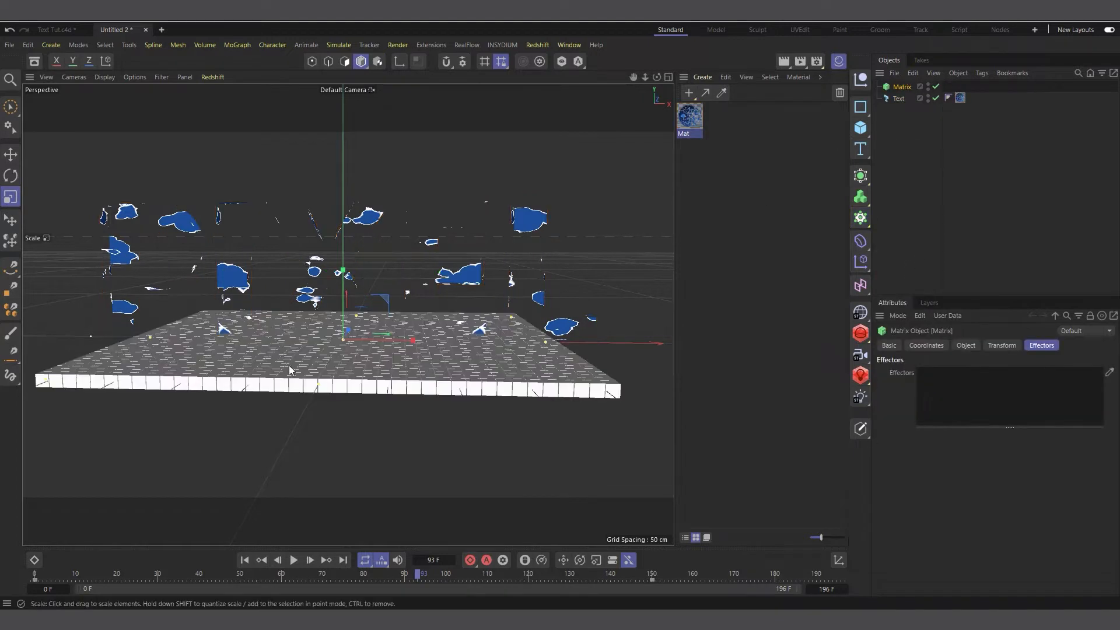
click(898, 98)
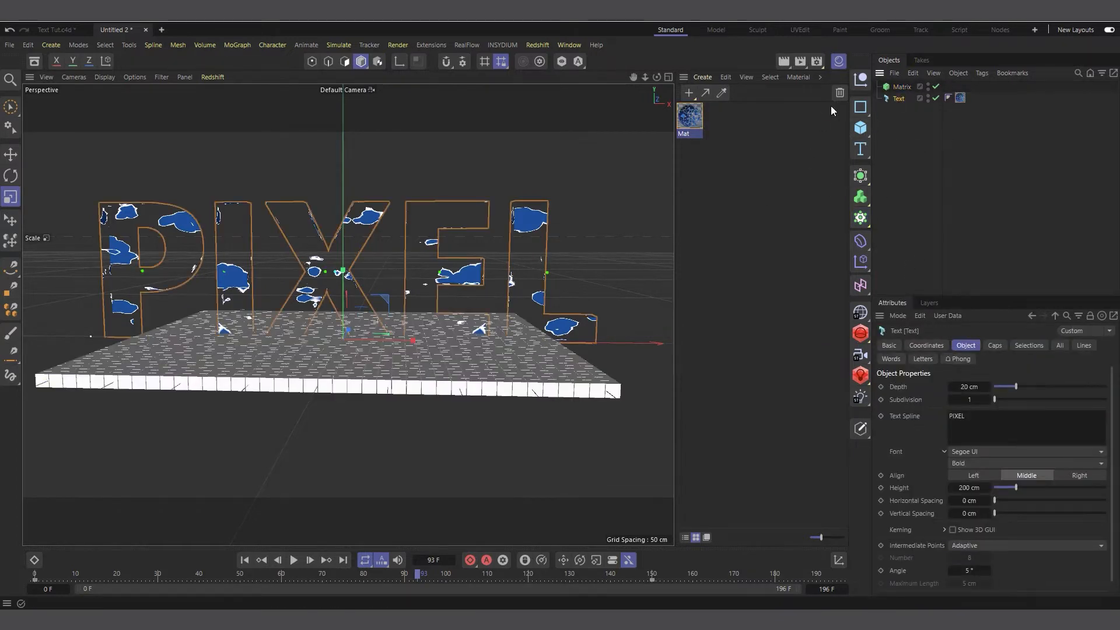
Set the Matrix's mode to Object and assign the Text as its source object.
click(901, 88)
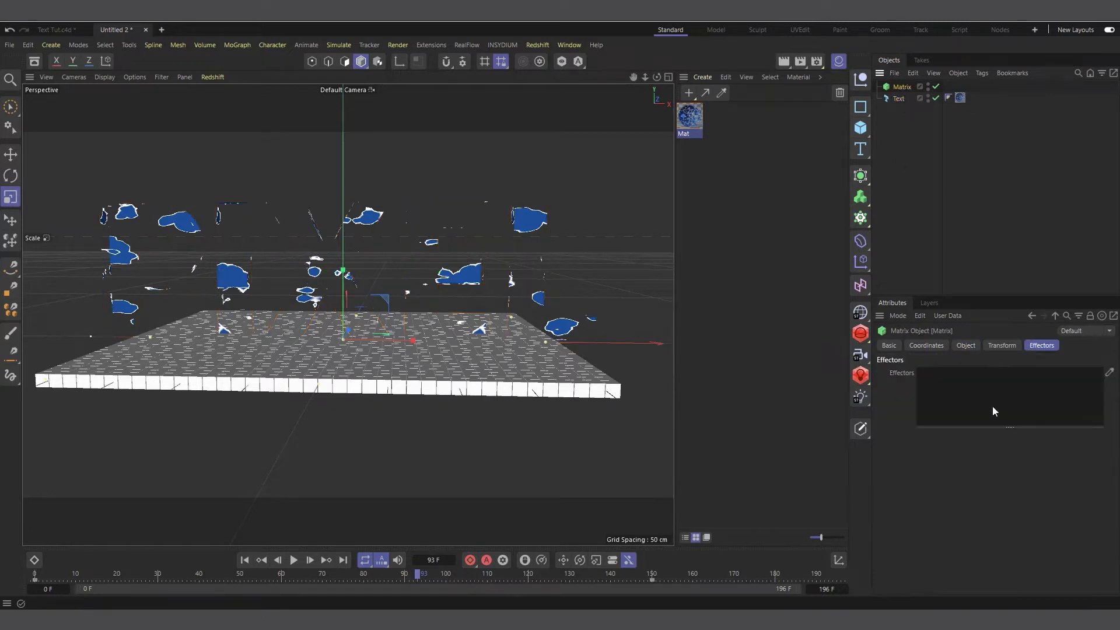
click(973, 346)
click(950, 373)
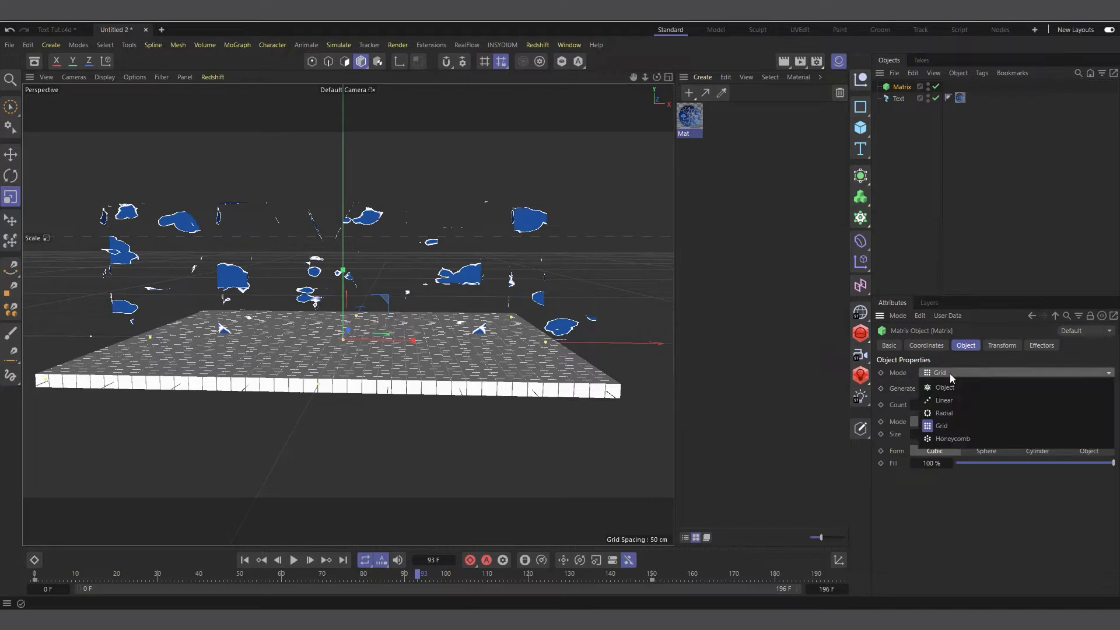
click(945, 388)
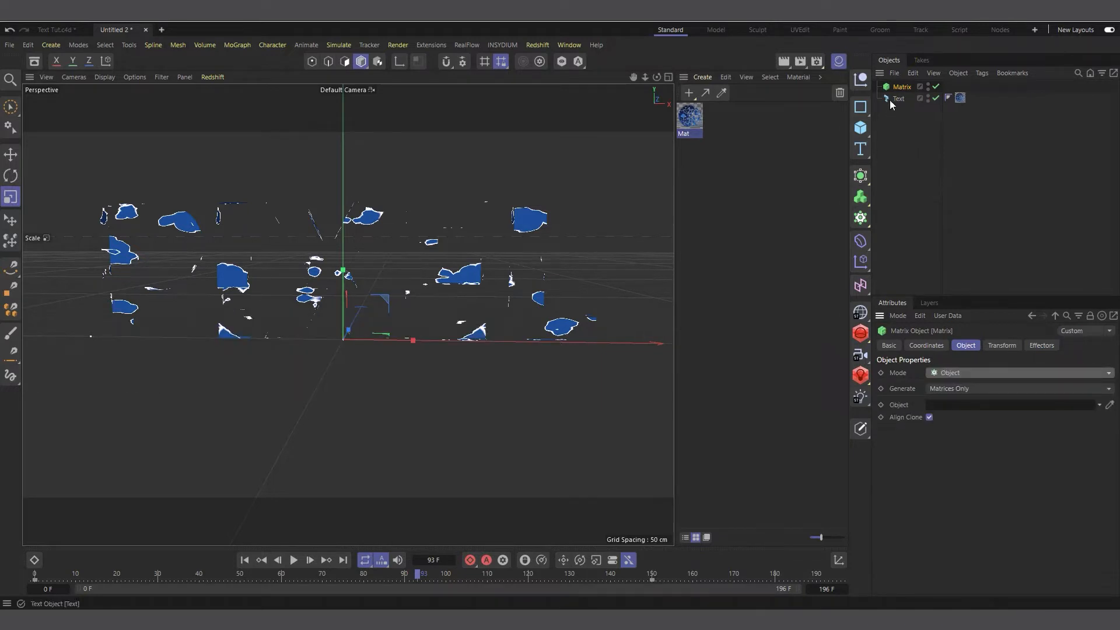
drag(892, 99, 955, 410)
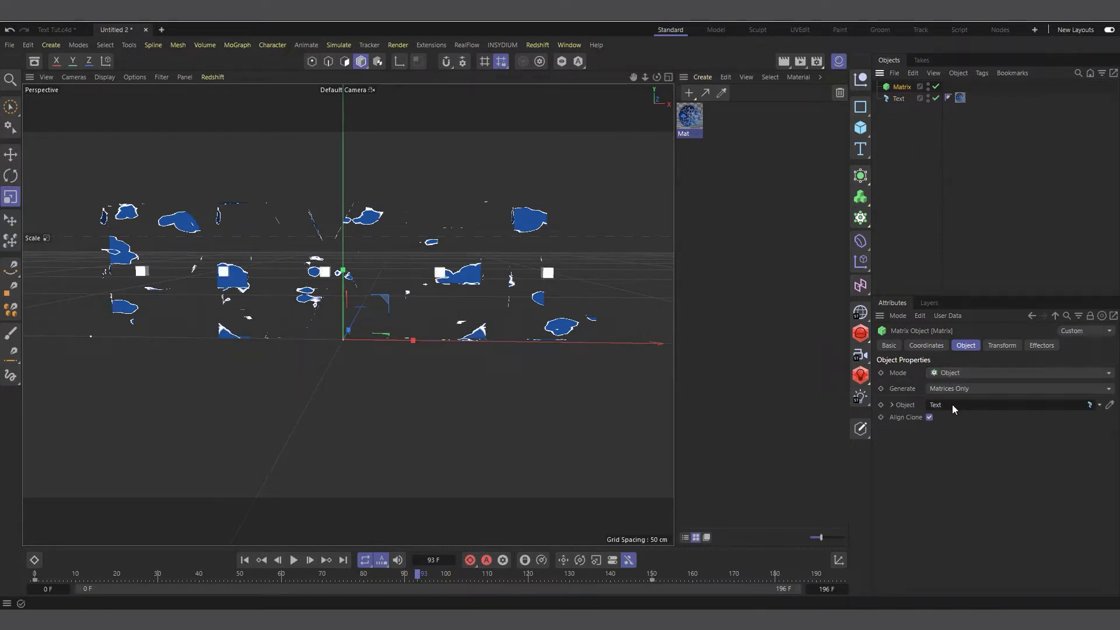
Return to frame 0, add a Connect object, and make the Text its child.
click(244, 560)
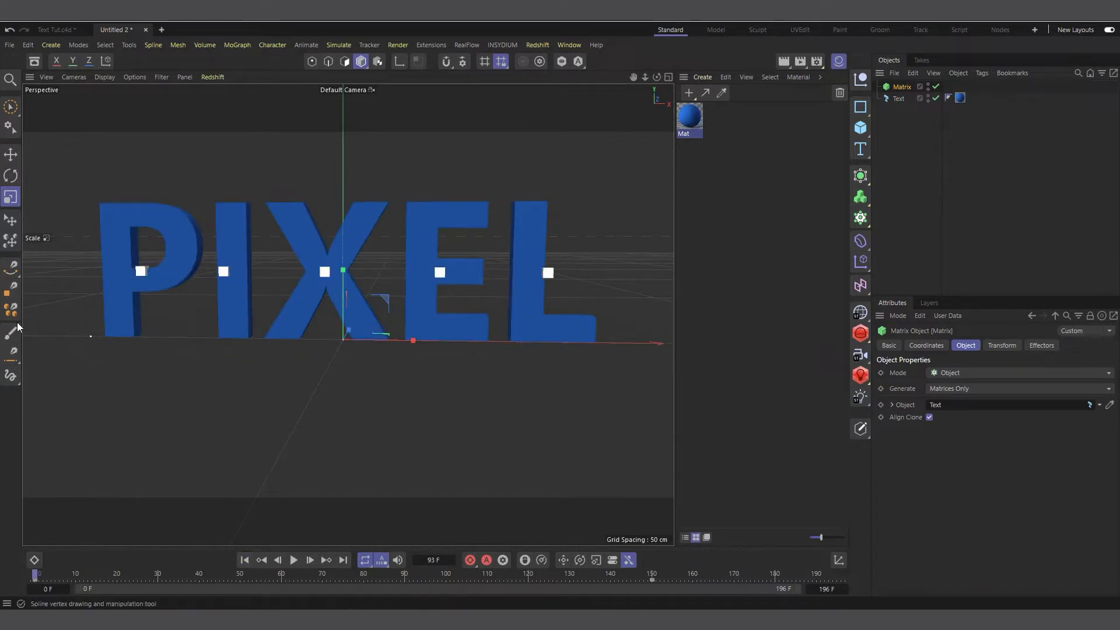
click(898, 99)
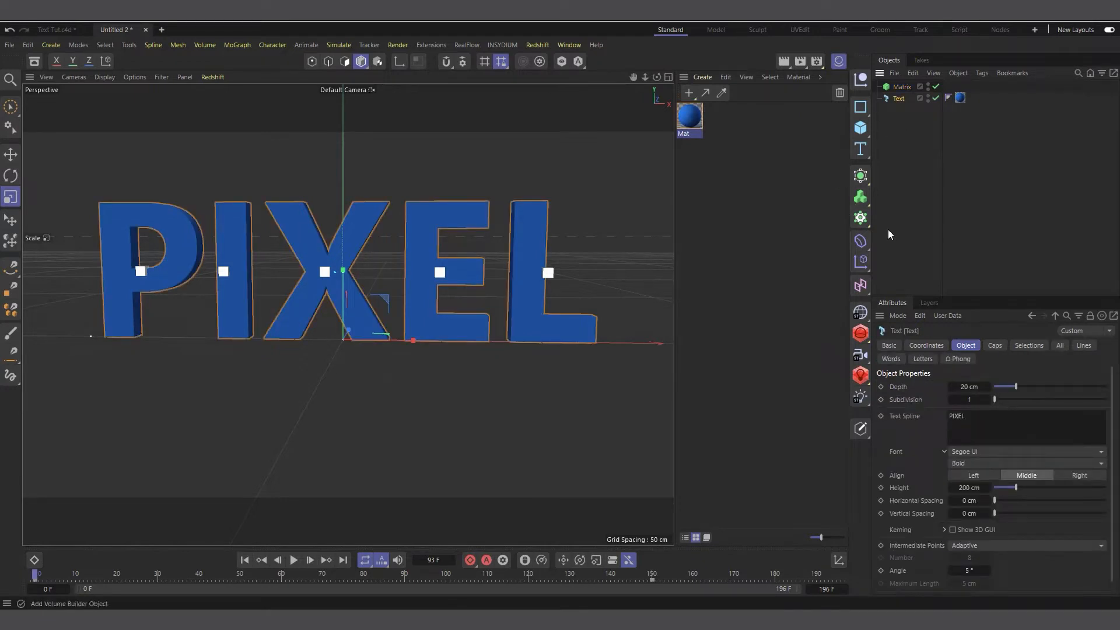
click(863, 175)
click(924, 286)
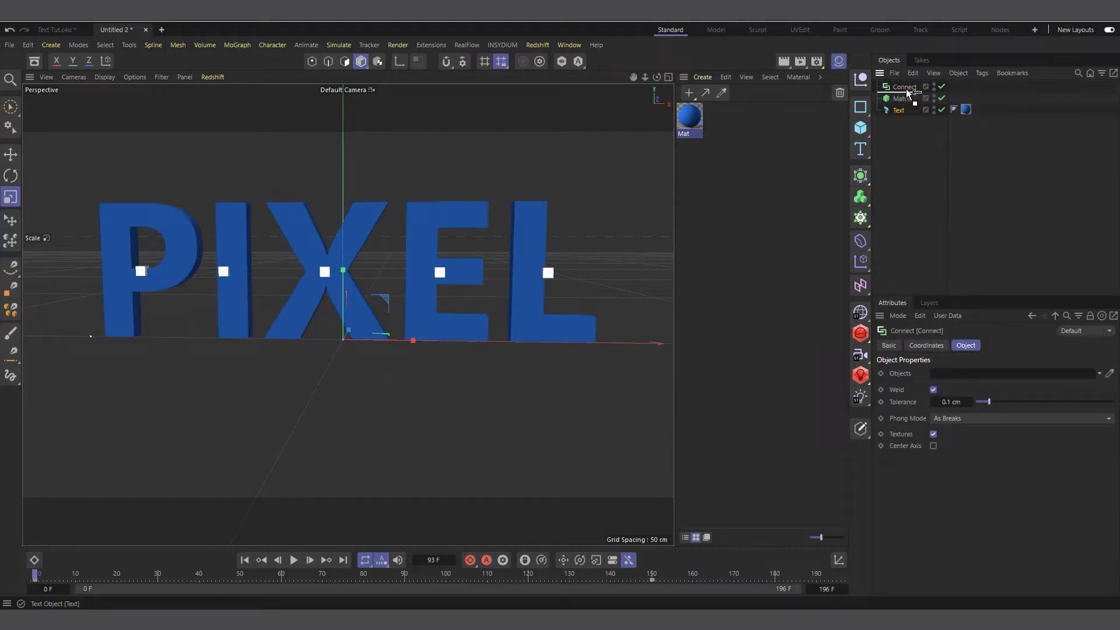
drag(906, 89, 905, 86)
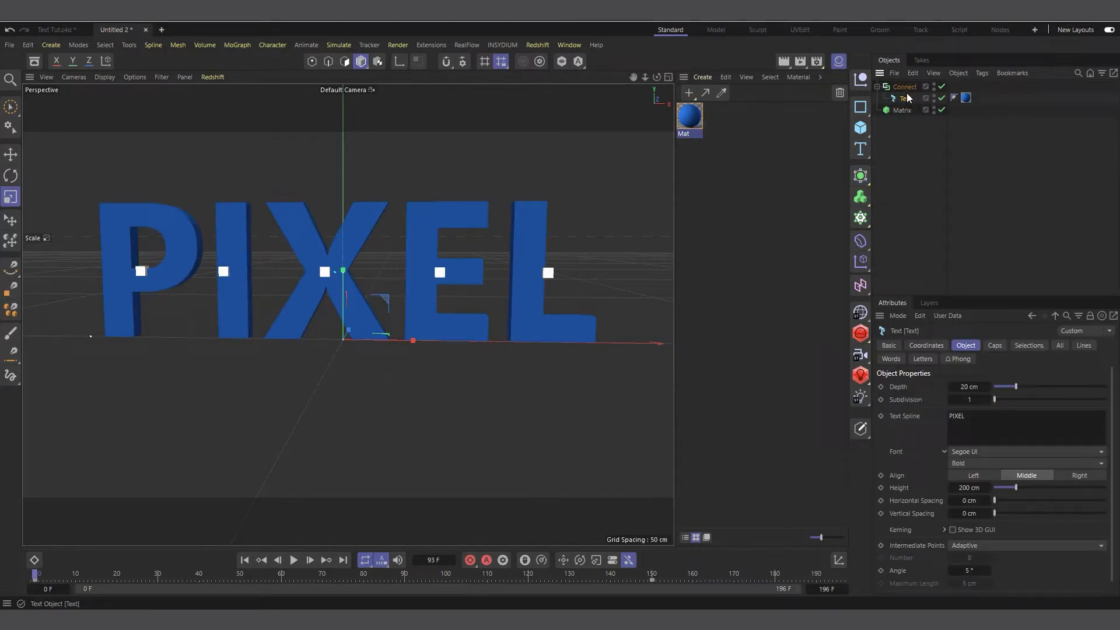
Assign the Connect object as the Matrix's source object and rename the Connect object Text.
click(903, 110)
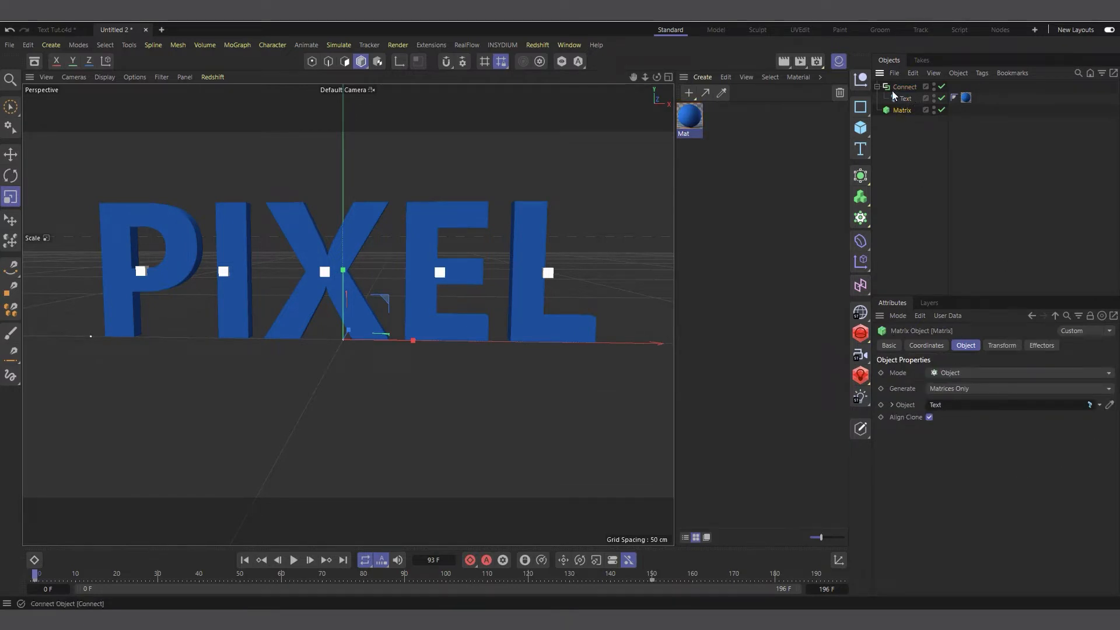
drag(898, 86, 1005, 405)
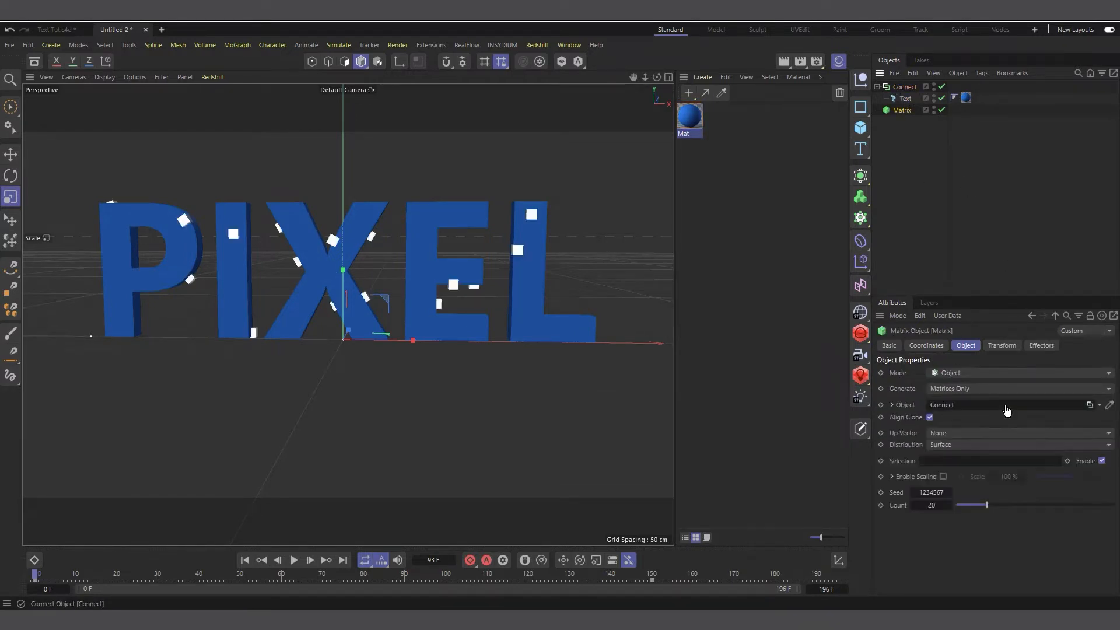
double_click(906, 87)
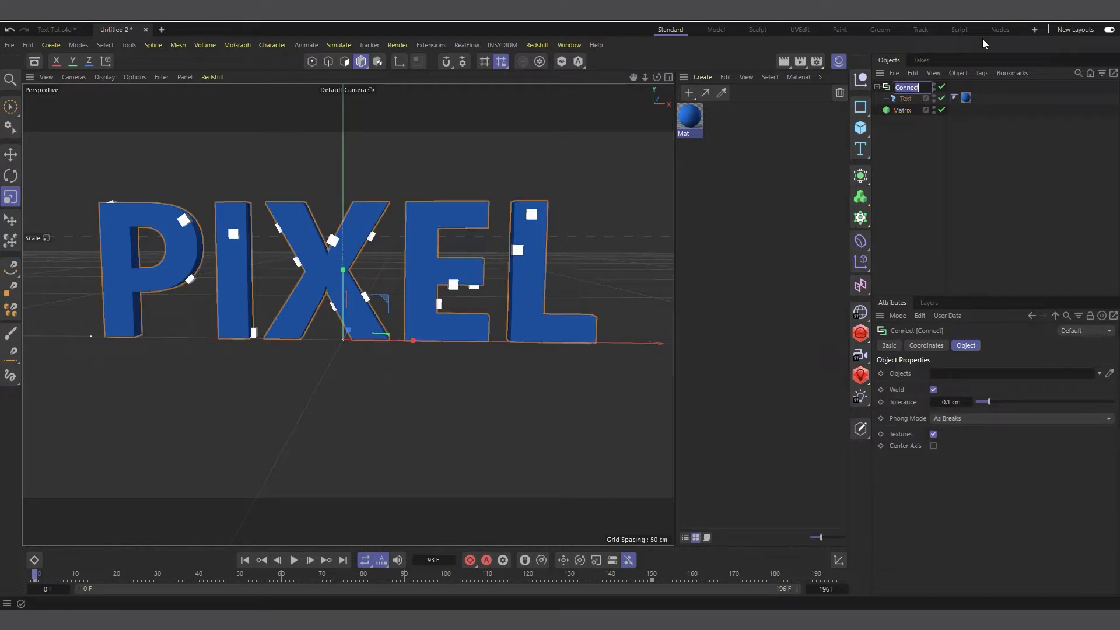
text(Text)
click(903, 188)
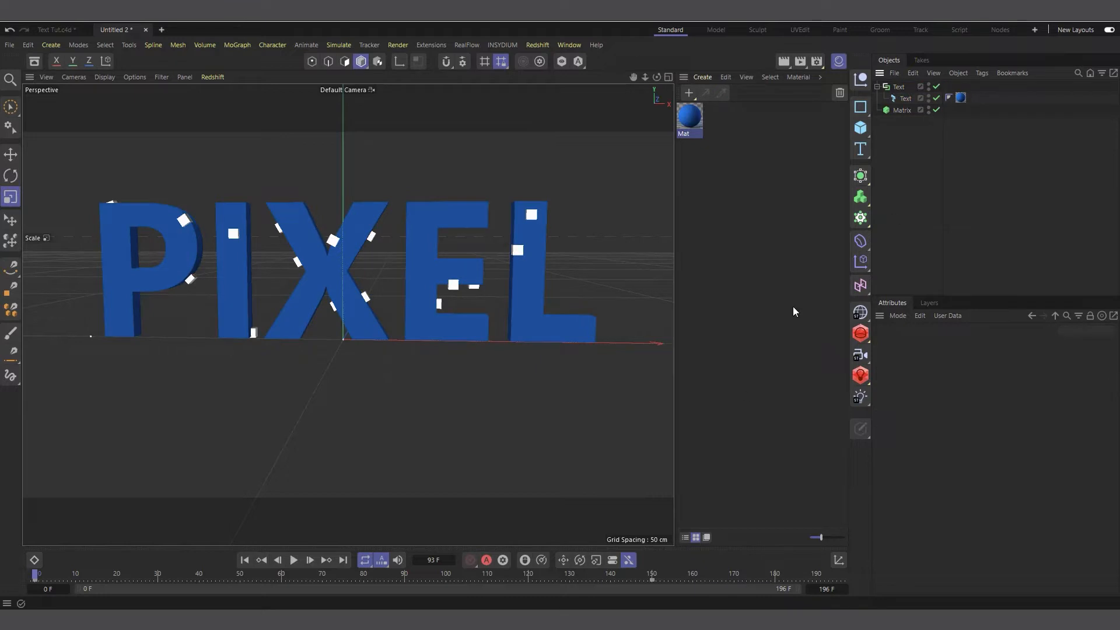
Move the material tag from the child Text to the parent Connect object and collapse its hierarchy.
click(906, 98)
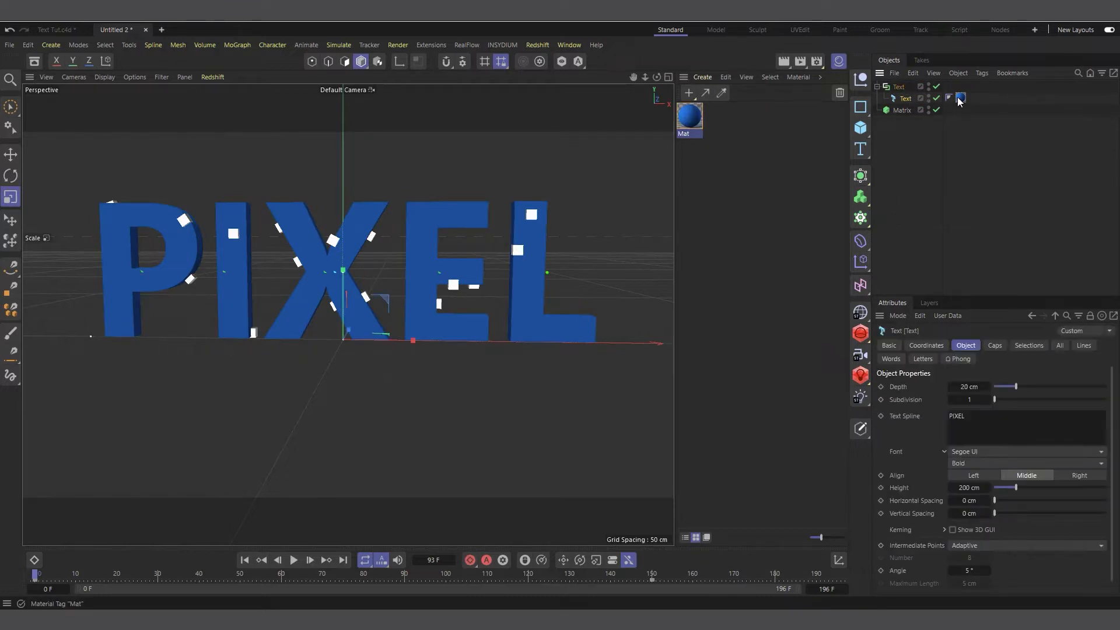
click(959, 100)
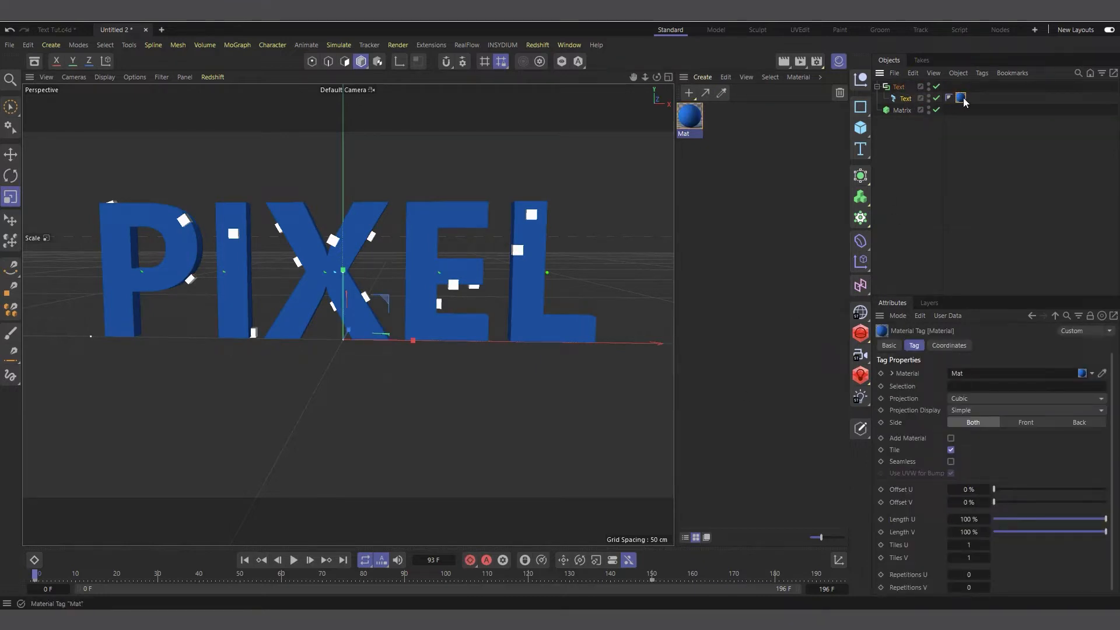
drag(961, 98, 933, 87)
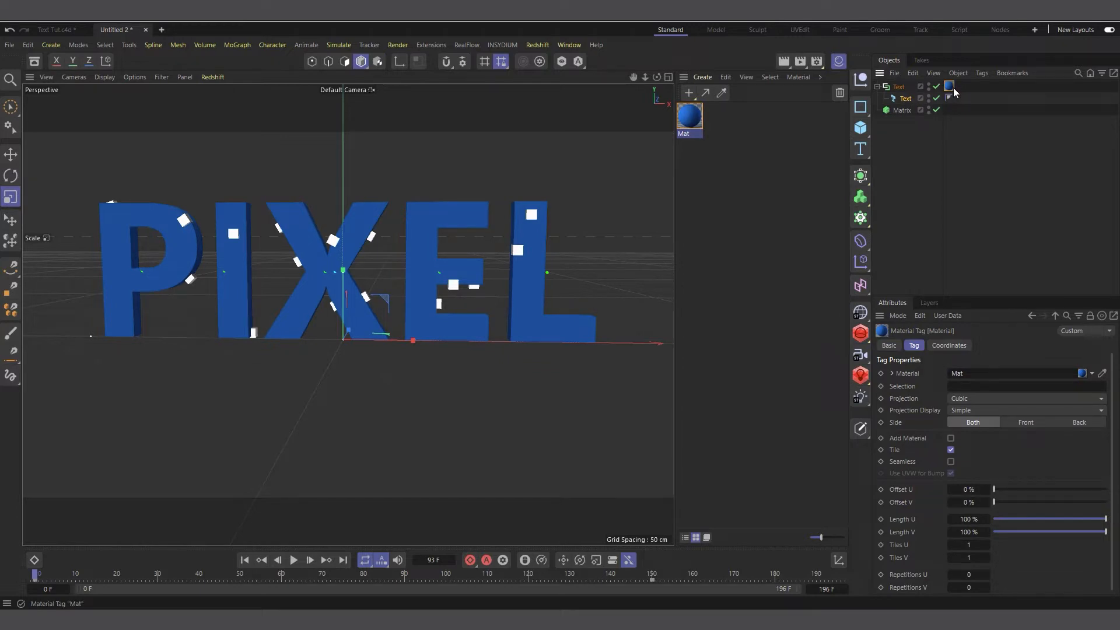
click(898, 90)
click(878, 86)
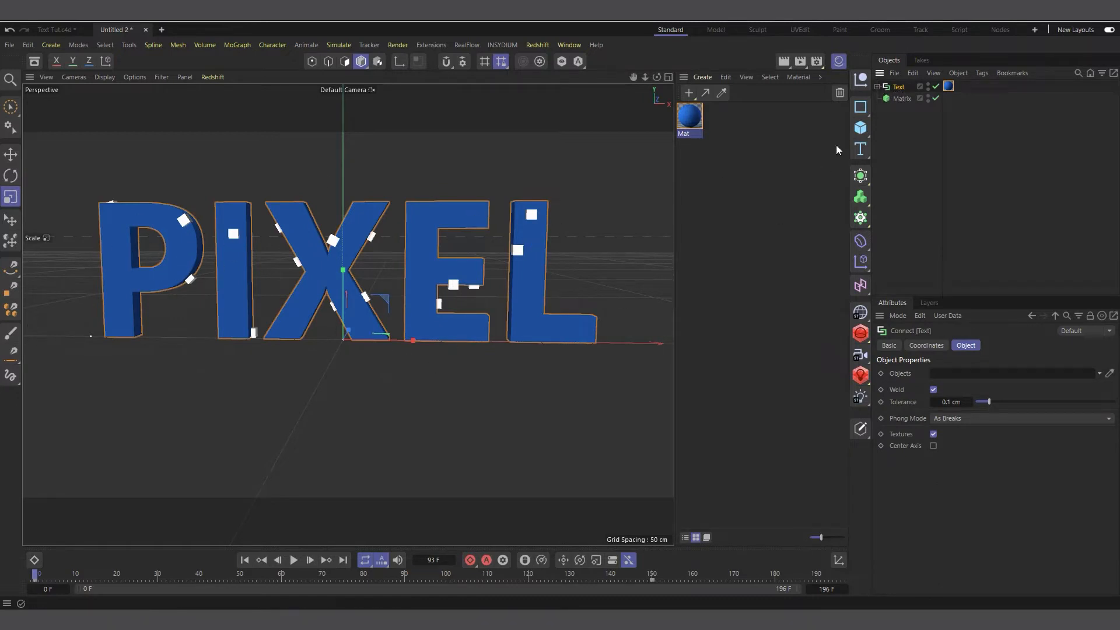
Set the Matrix object's Count to 10000.
click(903, 99)
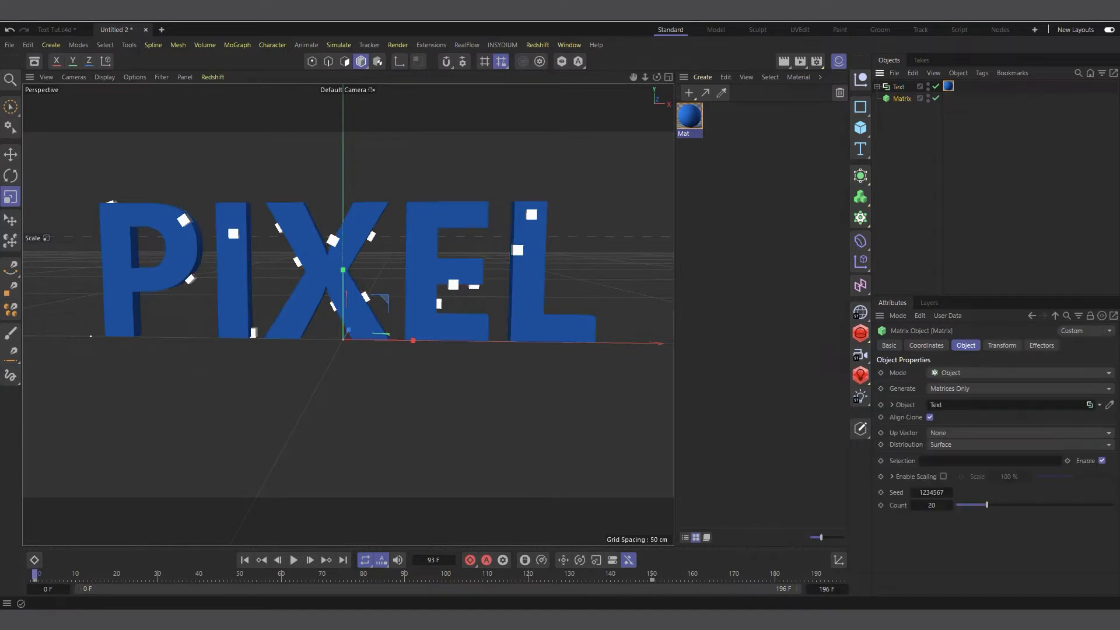
click(931, 505)
text(10000)
key(Return)
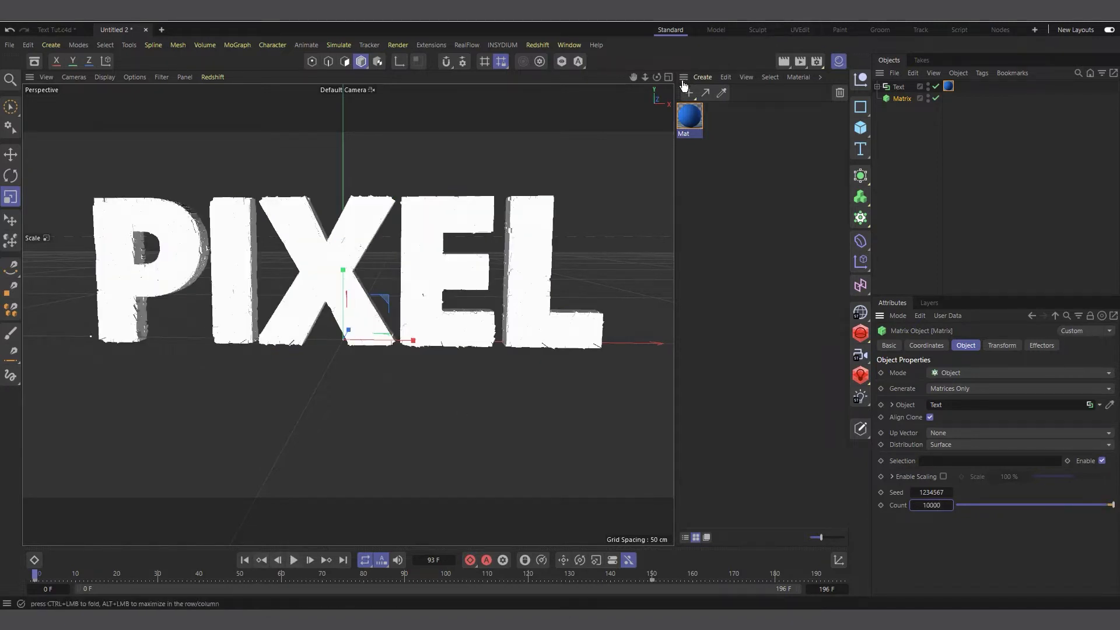
Set the Matrix object's transform scale to 0.3 on X, Y and Z.
drag(657, 76, 719, 114)
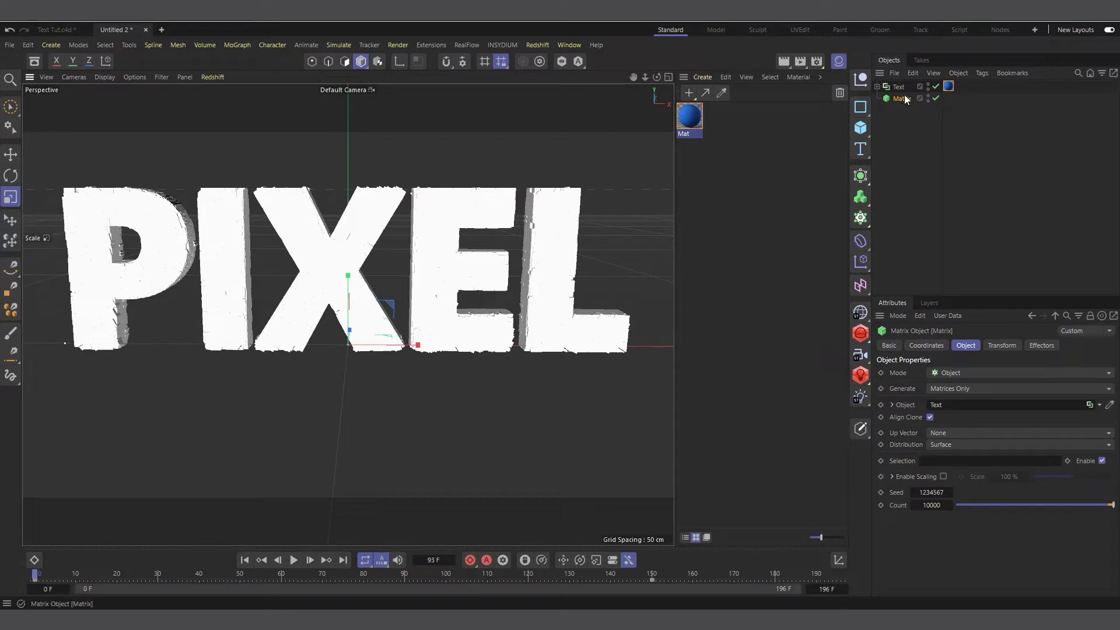
click(1003, 346)
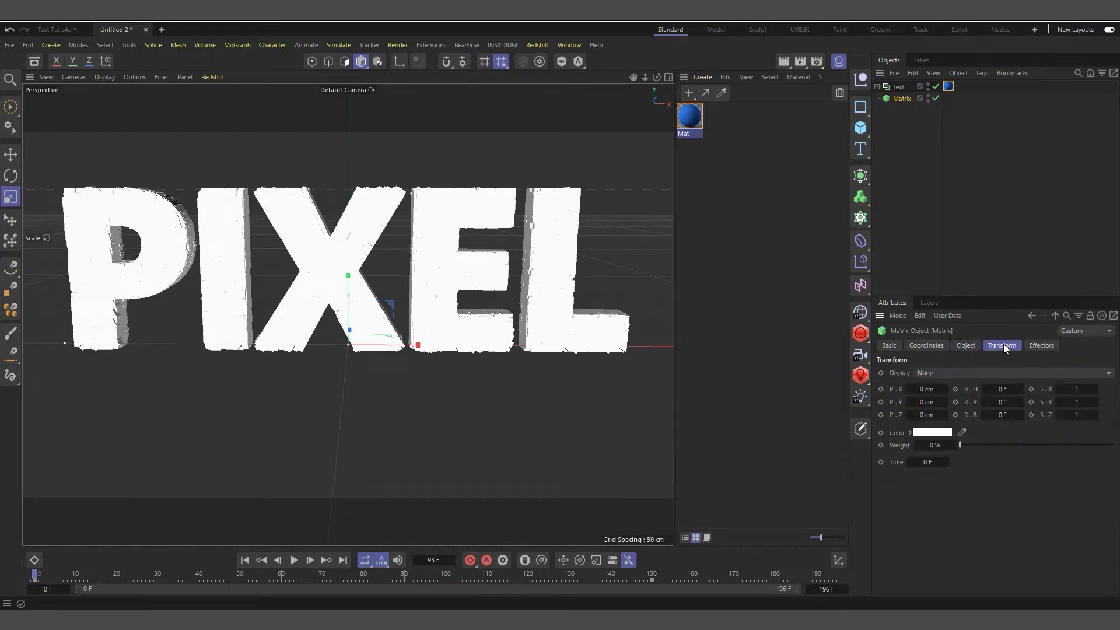
click(1080, 390)
click(1076, 402)
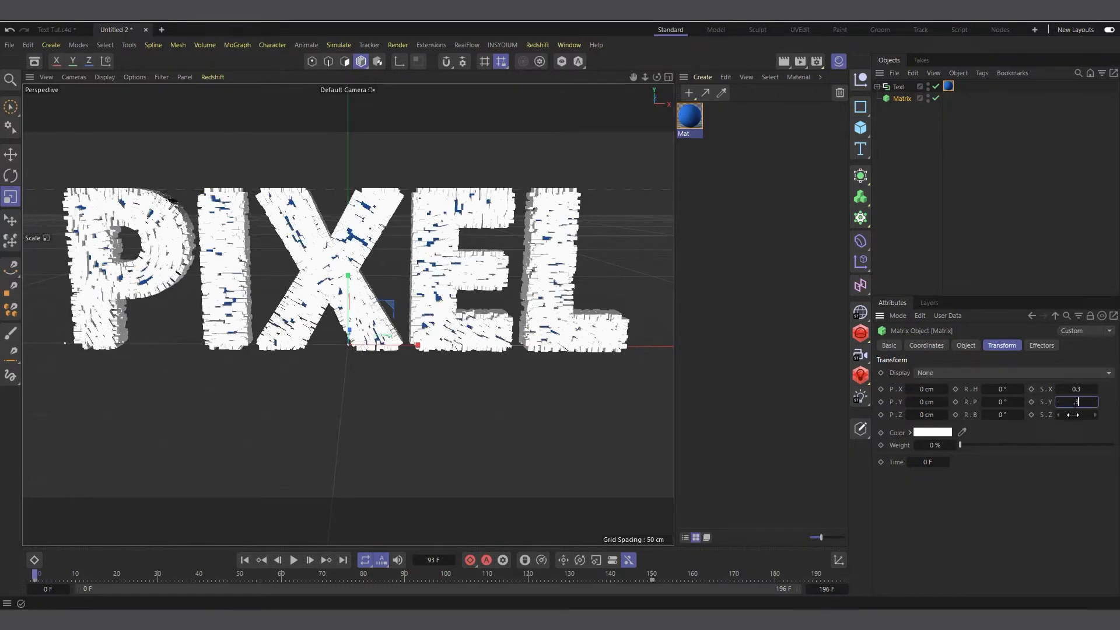
click(1073, 415)
text(.3)
key(Return)
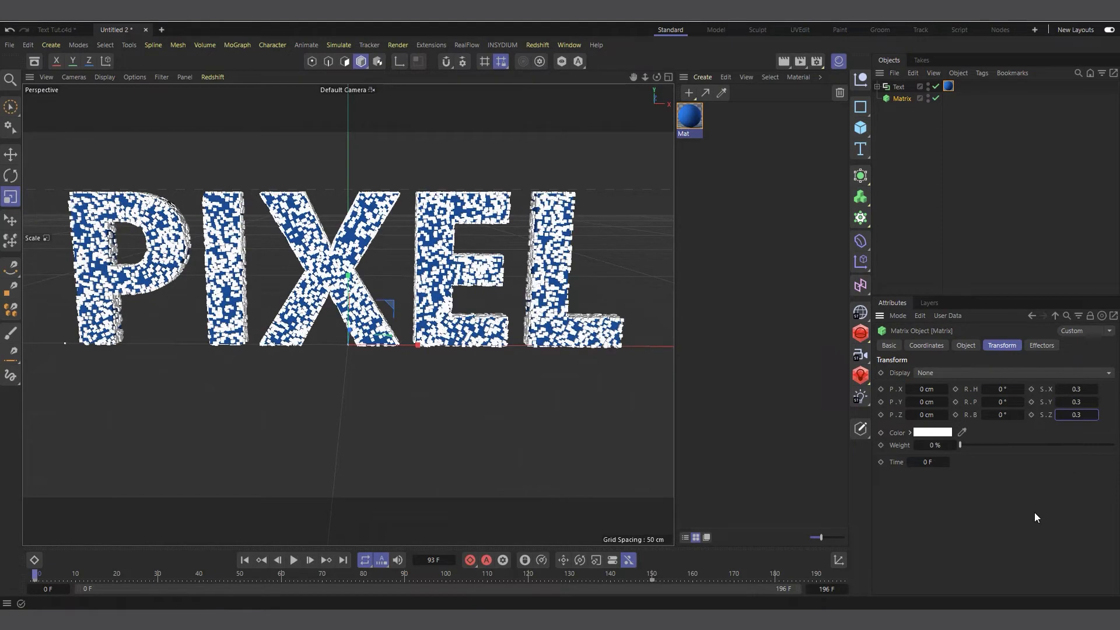
Close the Material Manager, then add a Plain effector to the Matrix, placed below it in the object hierarchy.
scroll(303, 328, down, 3)
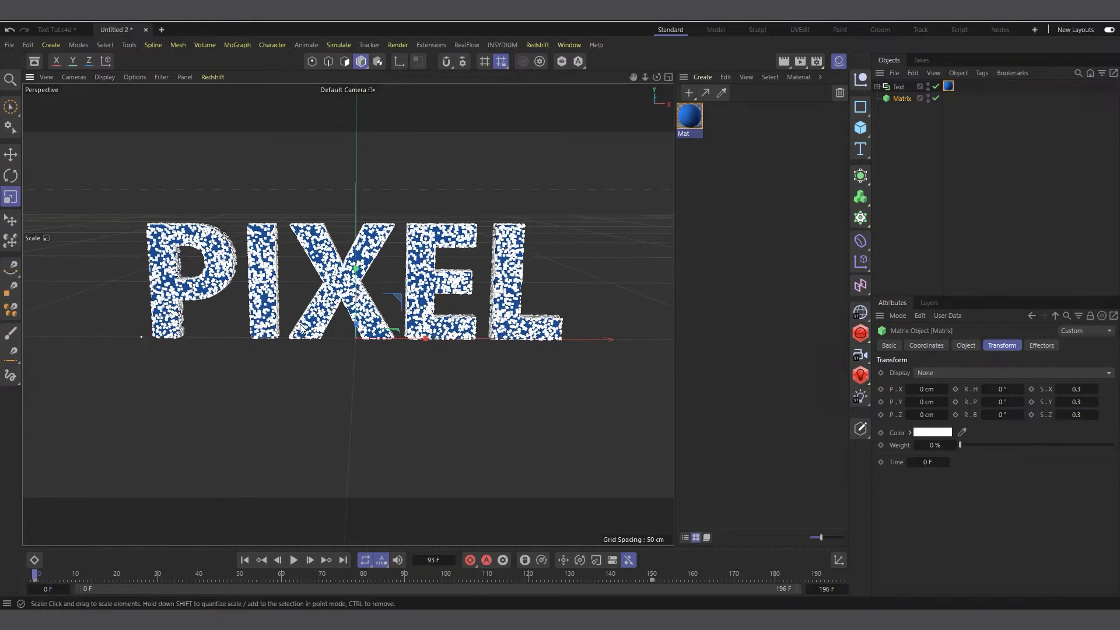
scroll(295, 297, up, 2)
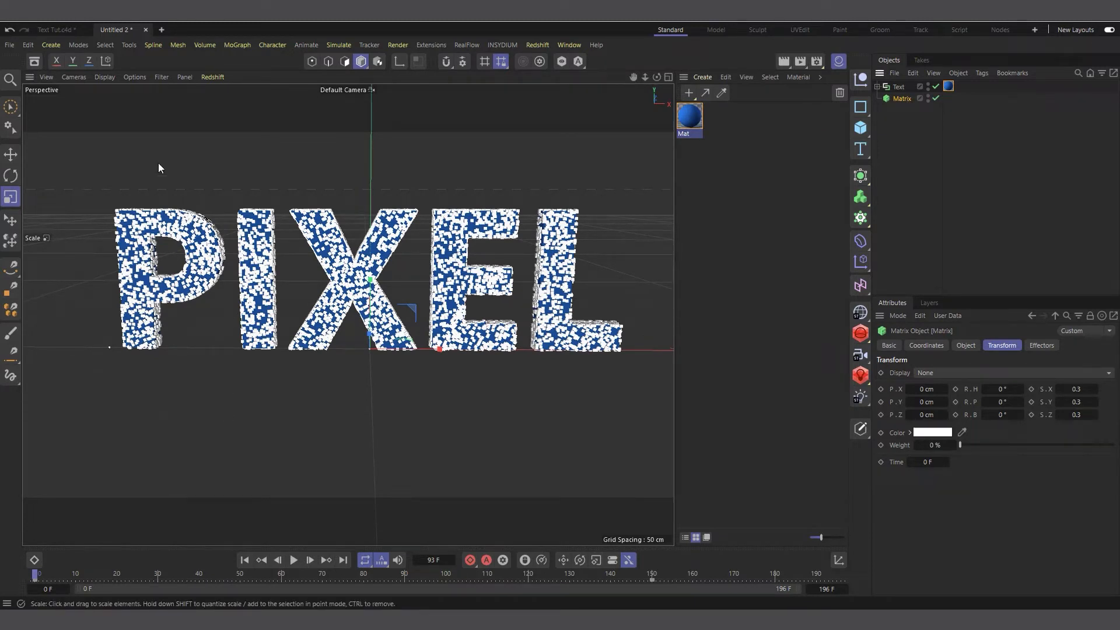
scroll(321, 341, down, 1)
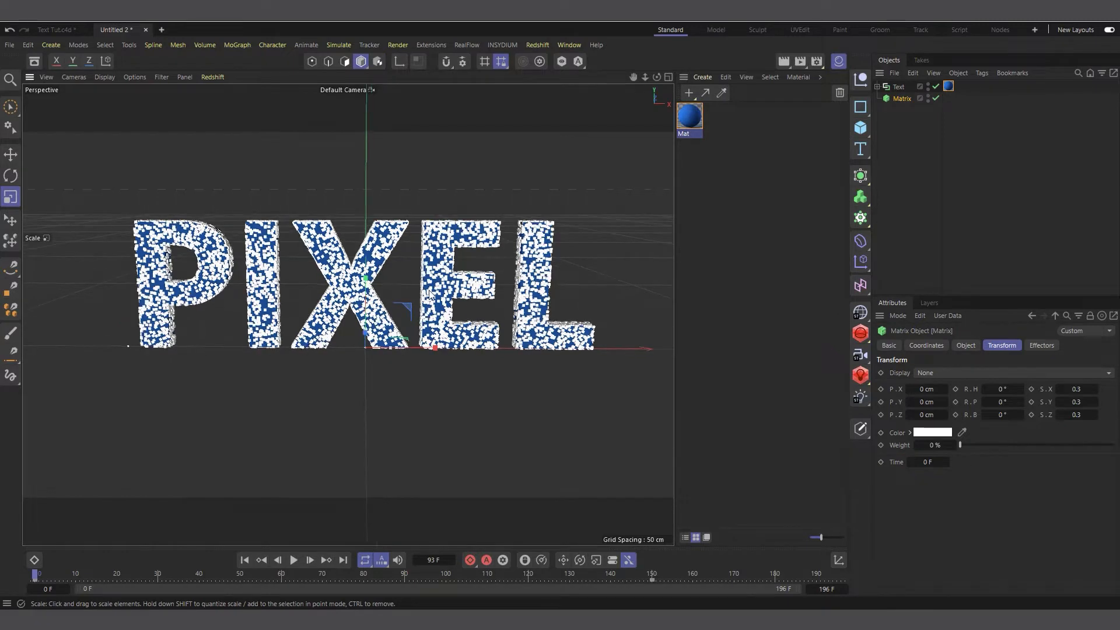
scroll(466, 242, up, 1)
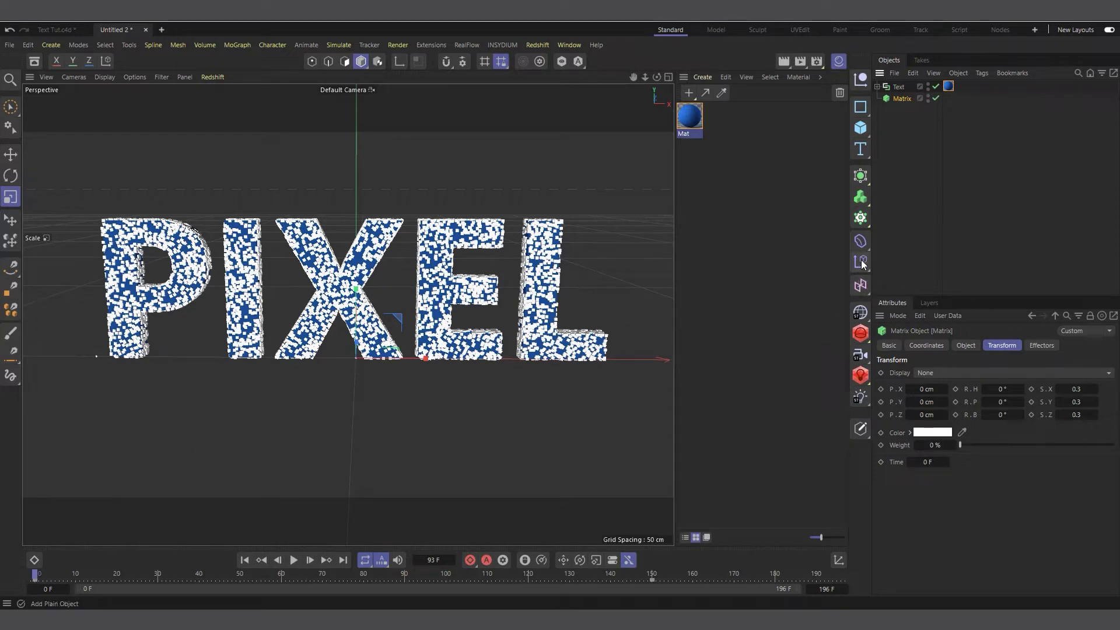
click(836, 62)
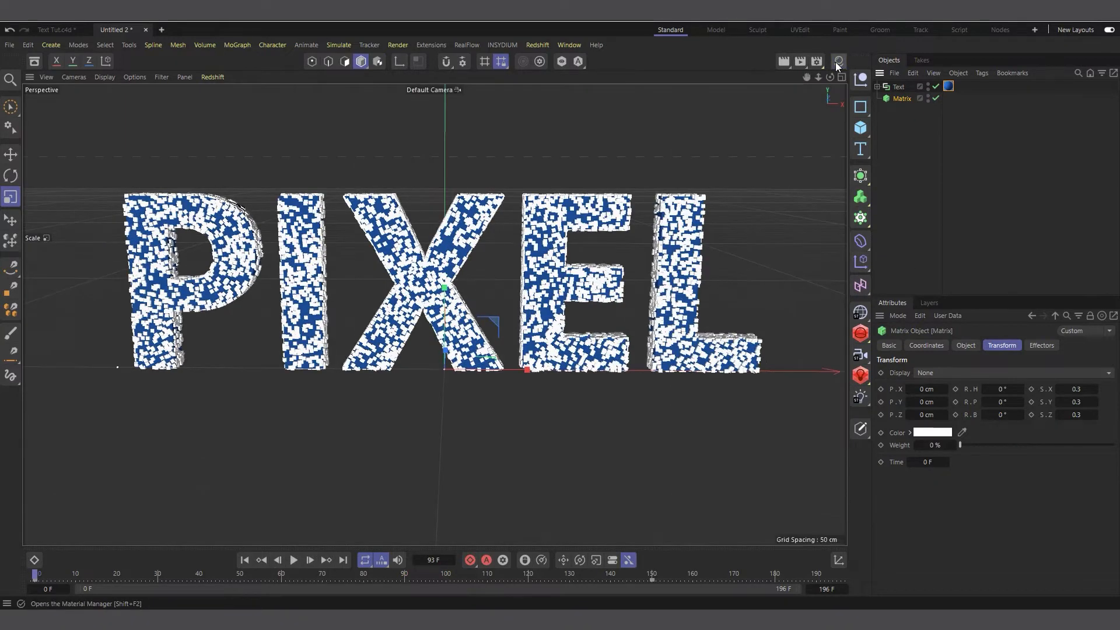
click(862, 262)
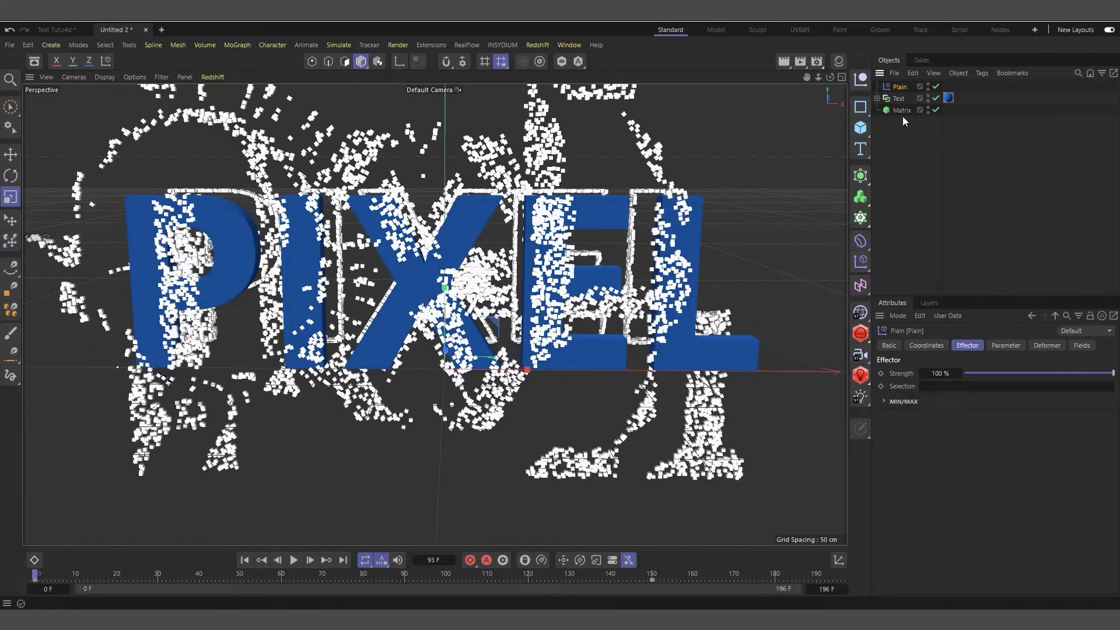
drag(899, 91, 904, 117)
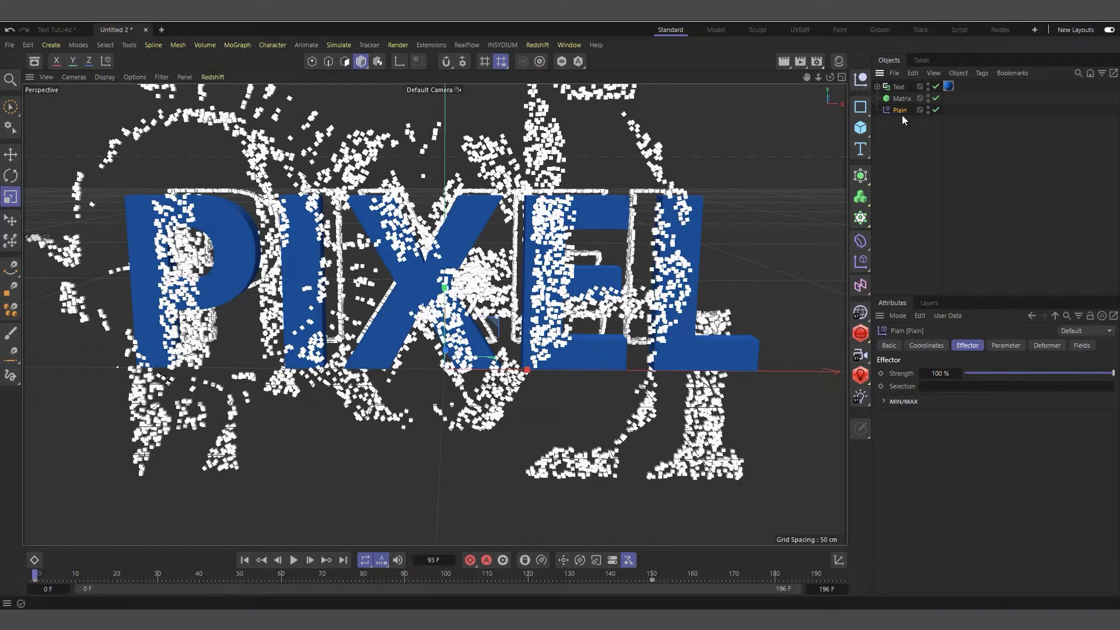
Disable Position on the Plain effector, enable Scale with Uniform Scale, and set the Scale to -1.
click(1008, 346)
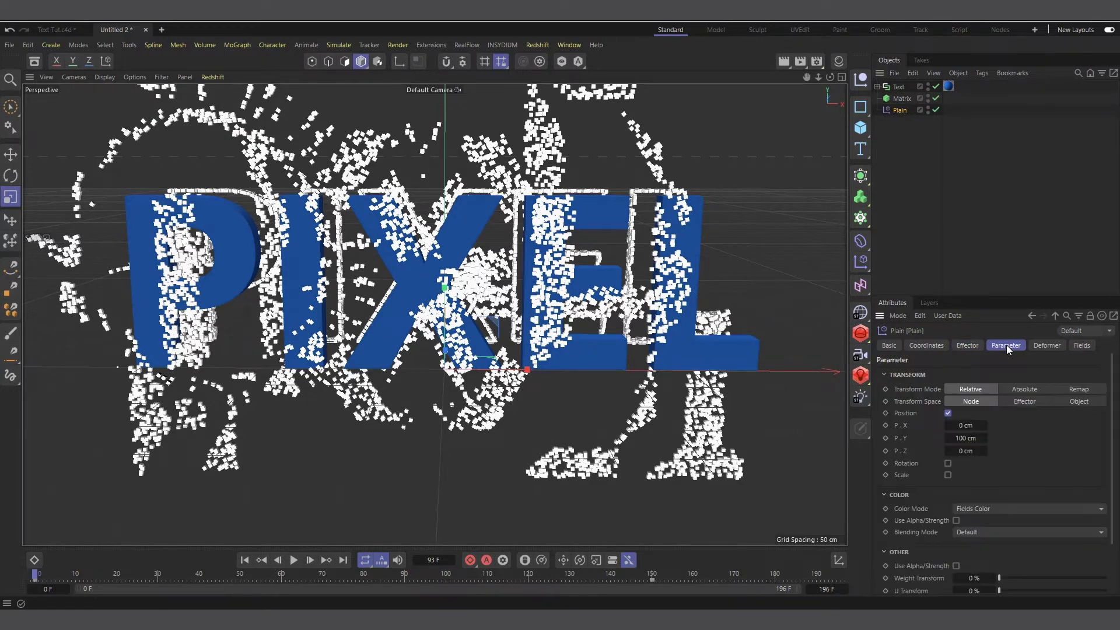
click(950, 414)
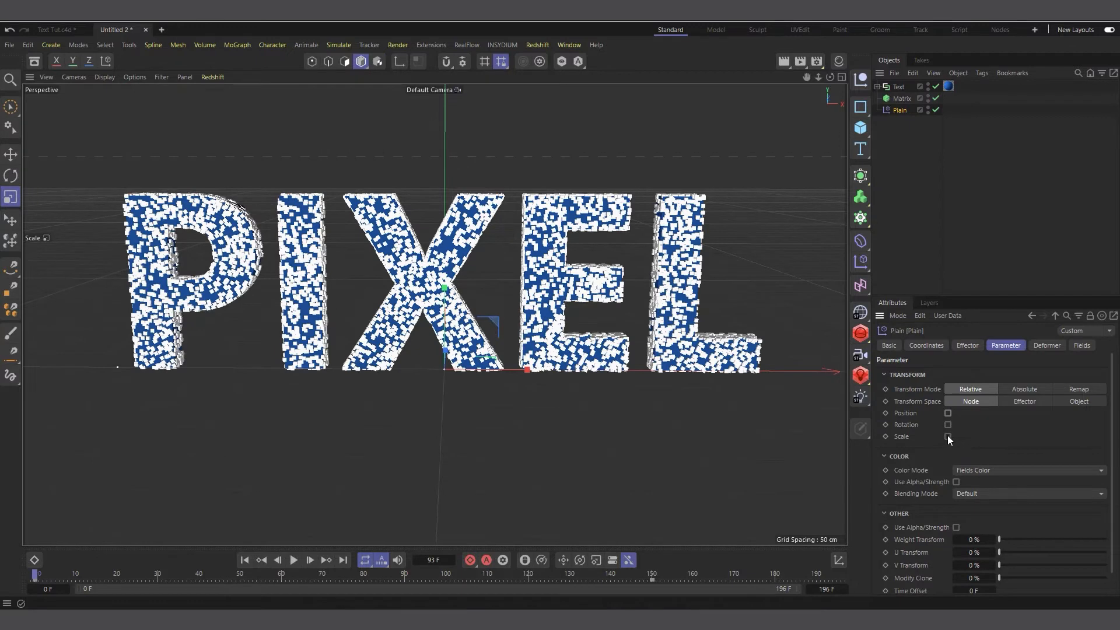
click(947, 437)
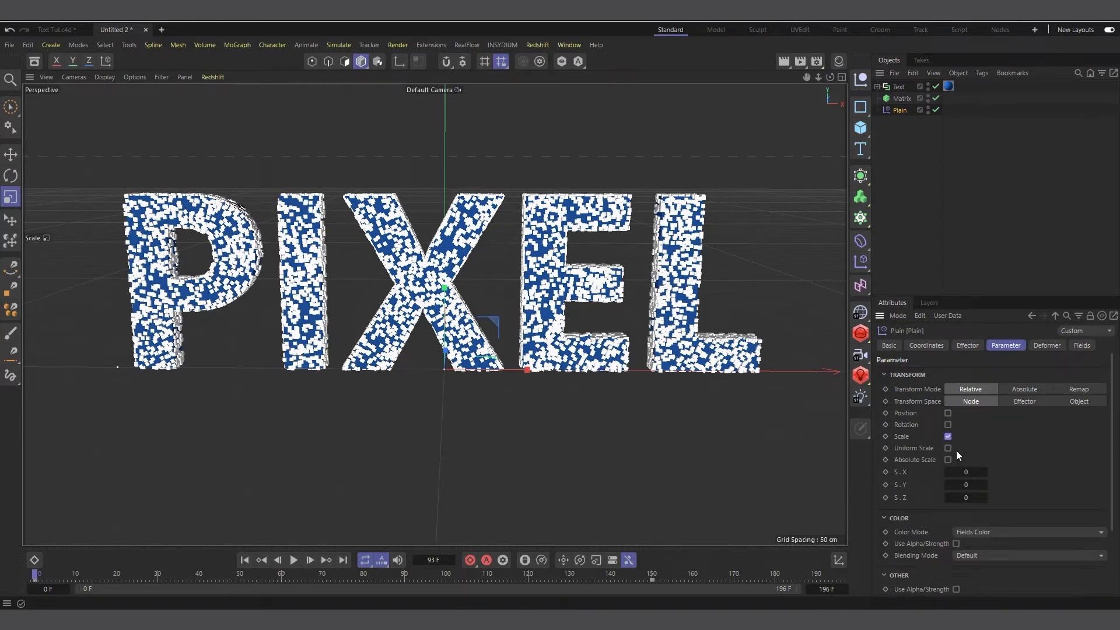
click(948, 448)
click(966, 472)
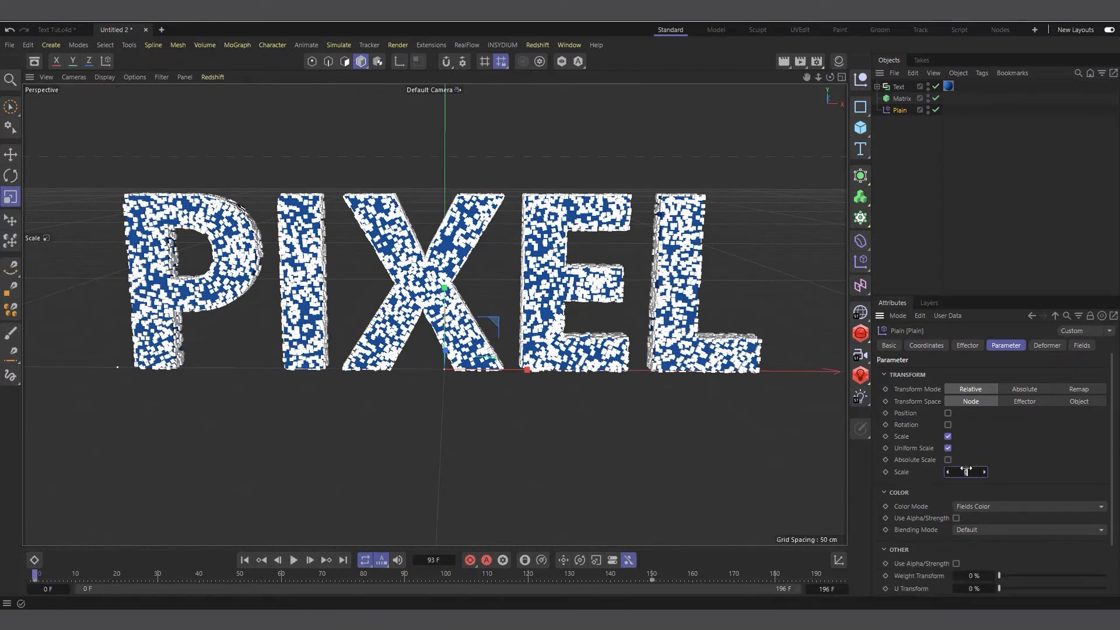
text(-1)
key(Return)
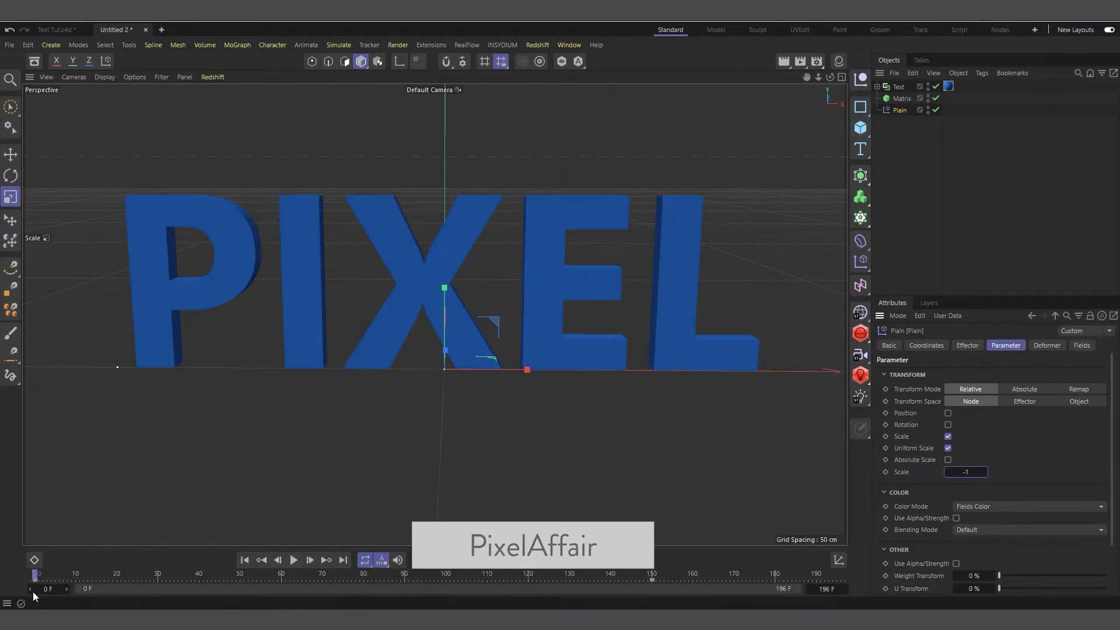
drag(35, 573, 0, 593)
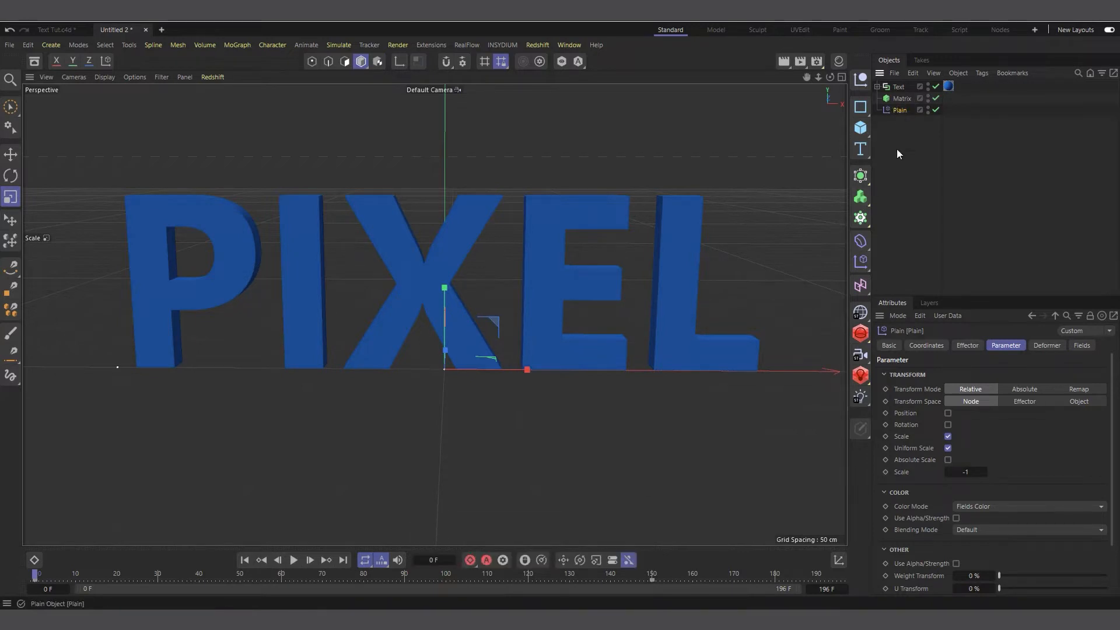
Add a Shader Field to the Plain effector's fields.
click(1081, 347)
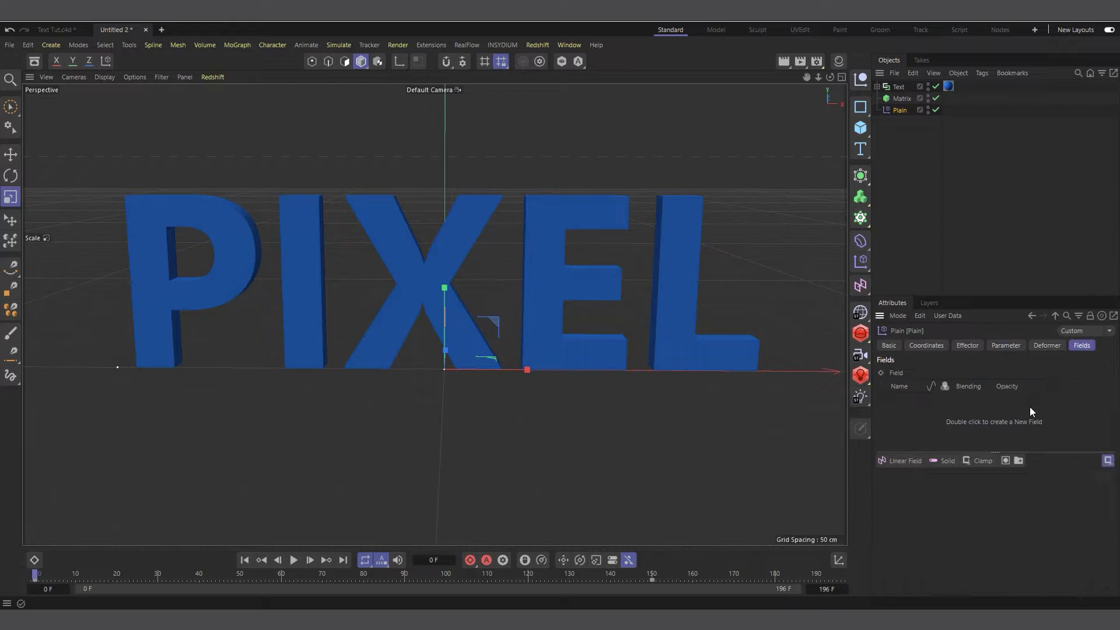
click(895, 463)
mouse_move(927, 465)
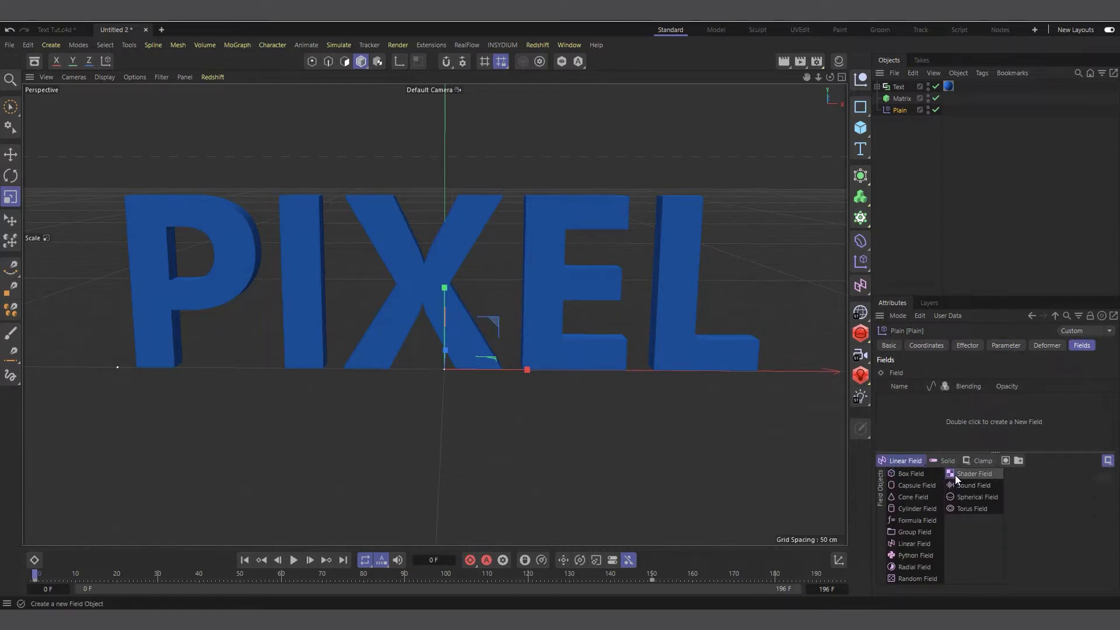
click(970, 473)
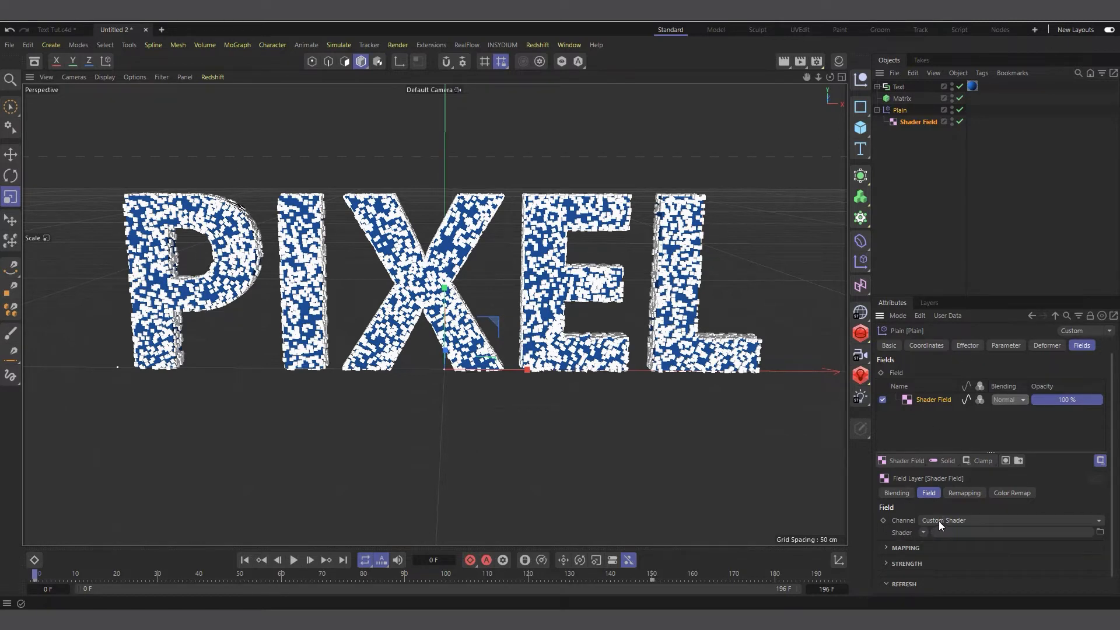
click(918, 120)
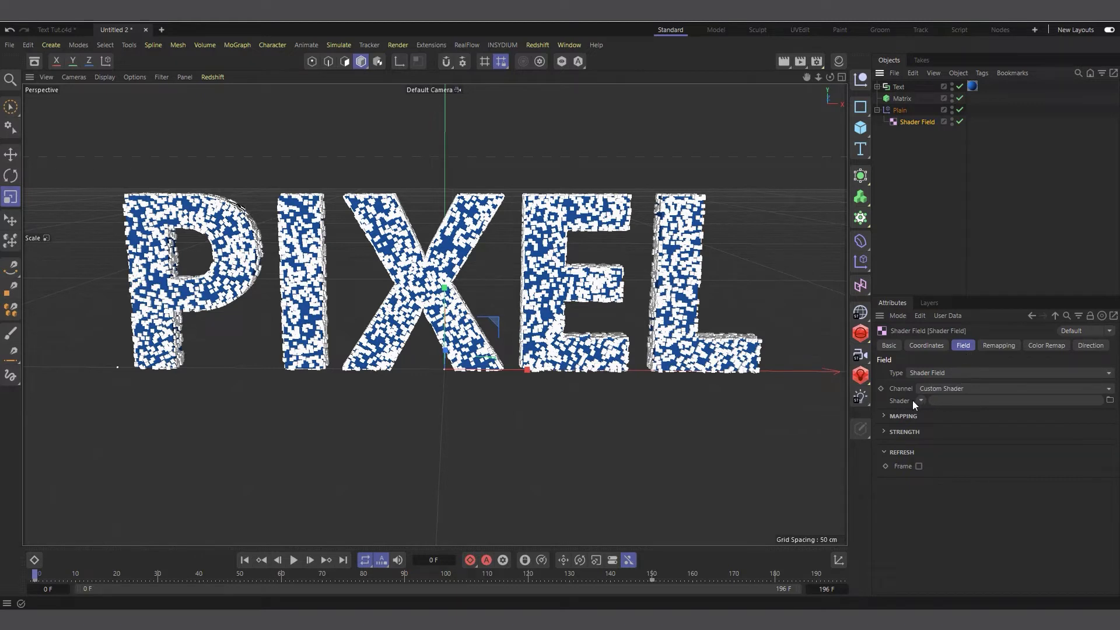
click(989, 387)
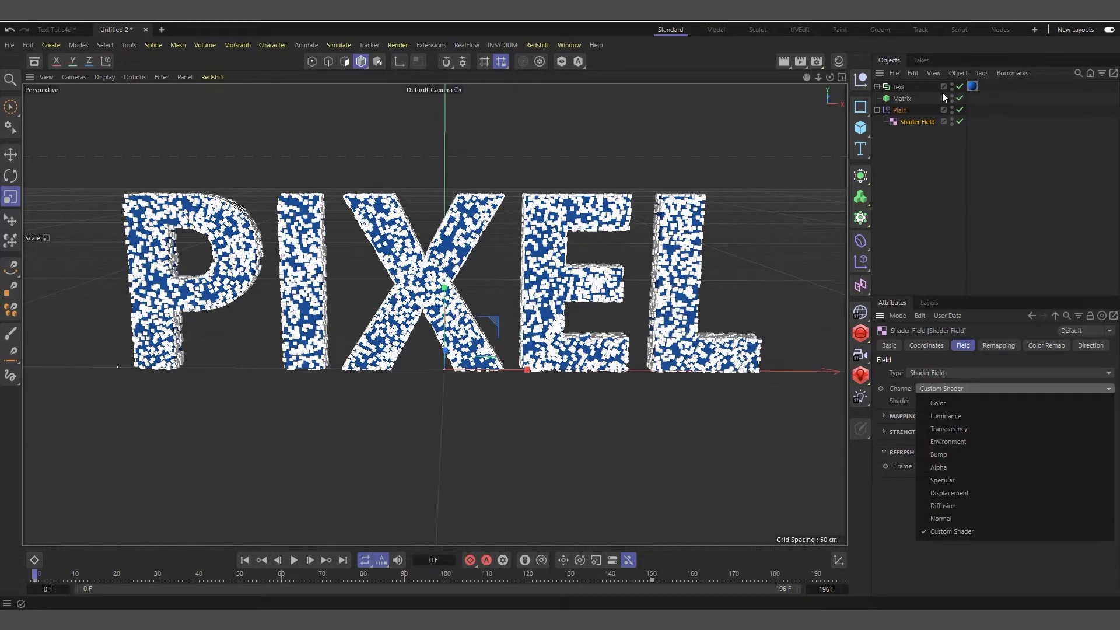
click(977, 416)
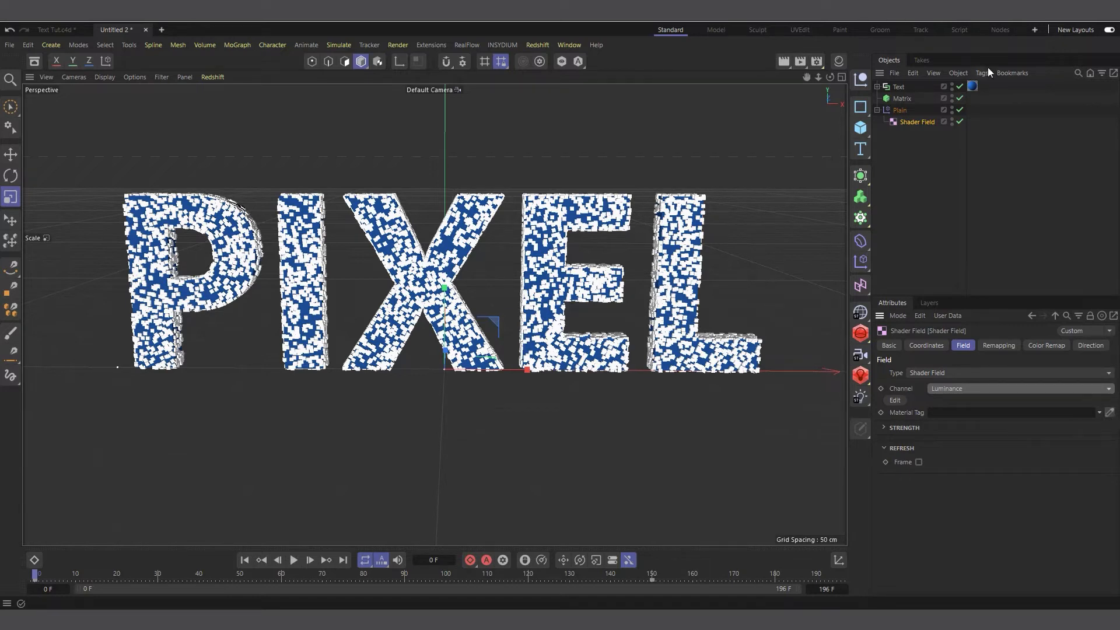
drag(972, 87, 971, 416)
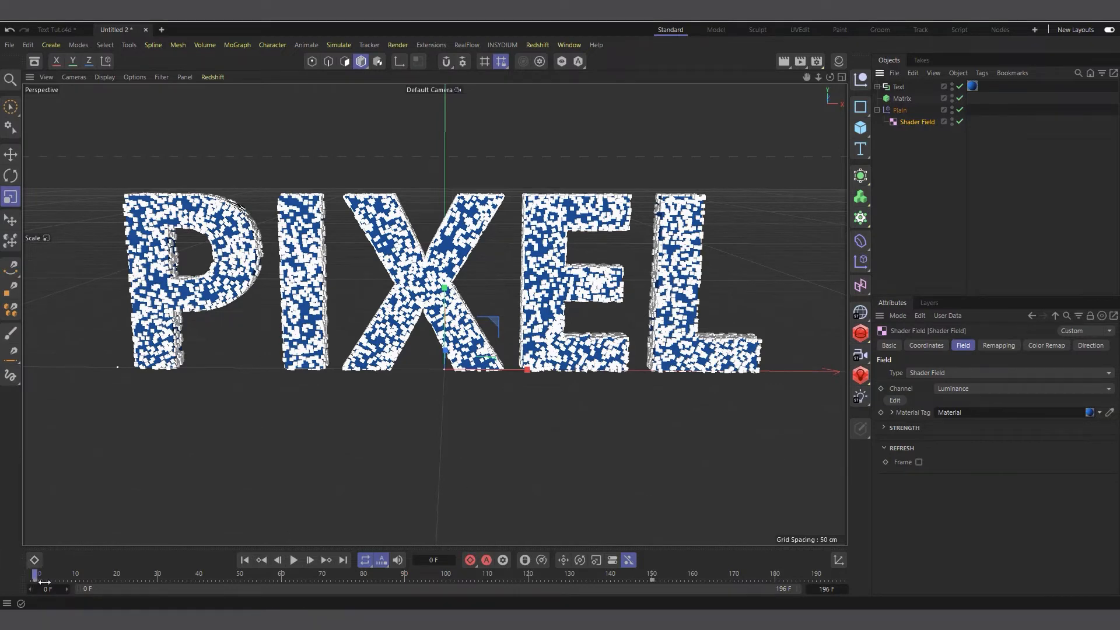
Hide the Text object in the viewport, preview the Matrix animation, and return to frame 0.
click(294, 560)
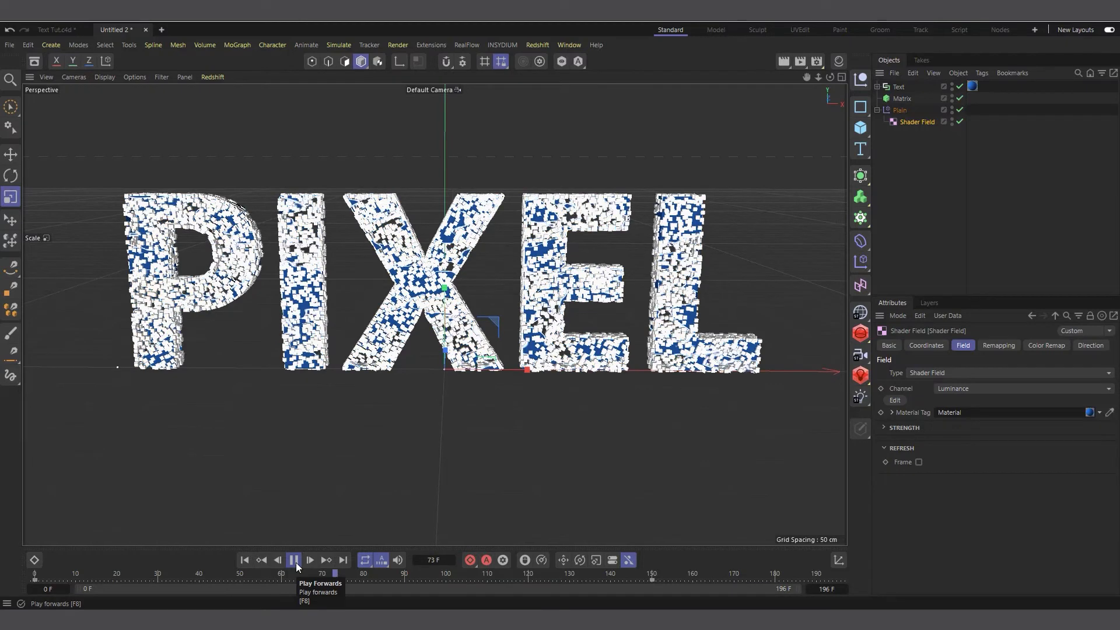
click(294, 561)
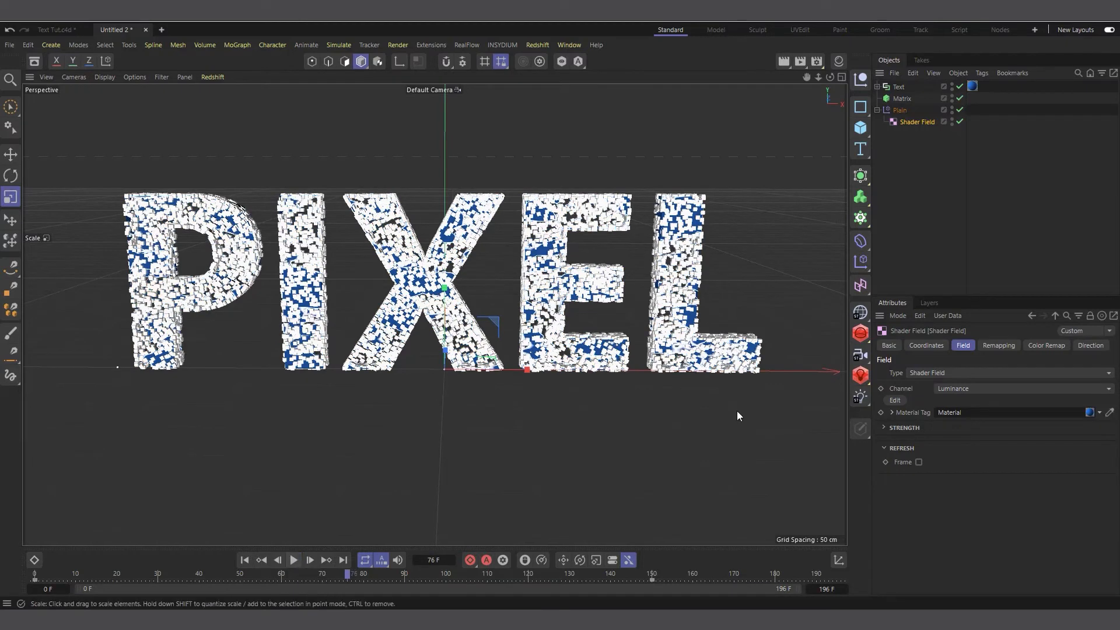
click(952, 85)
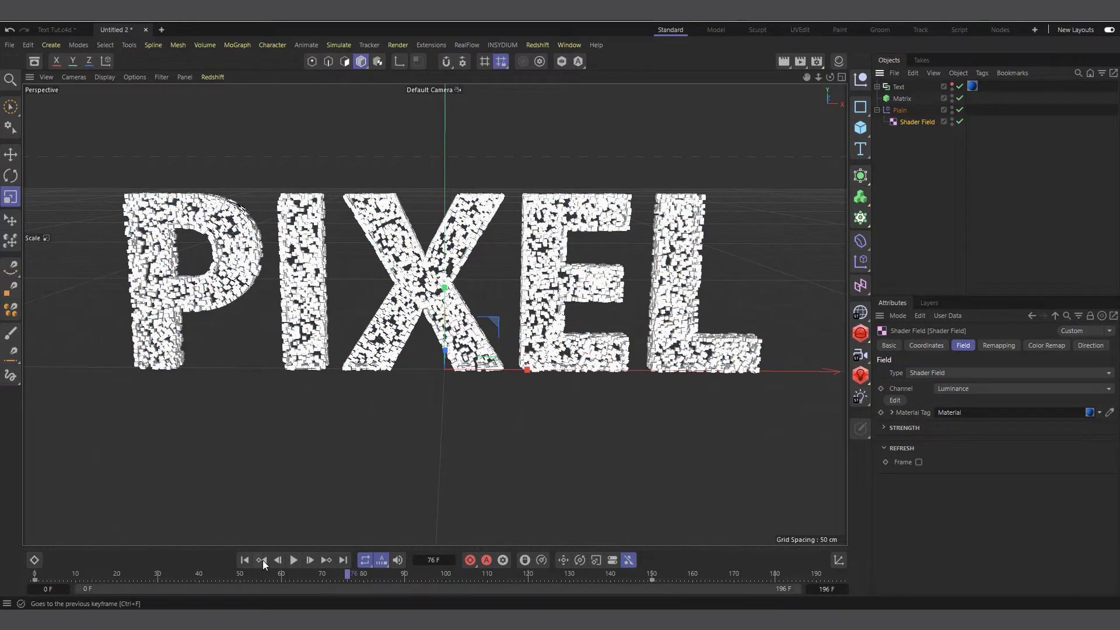
click(262, 560)
click(293, 561)
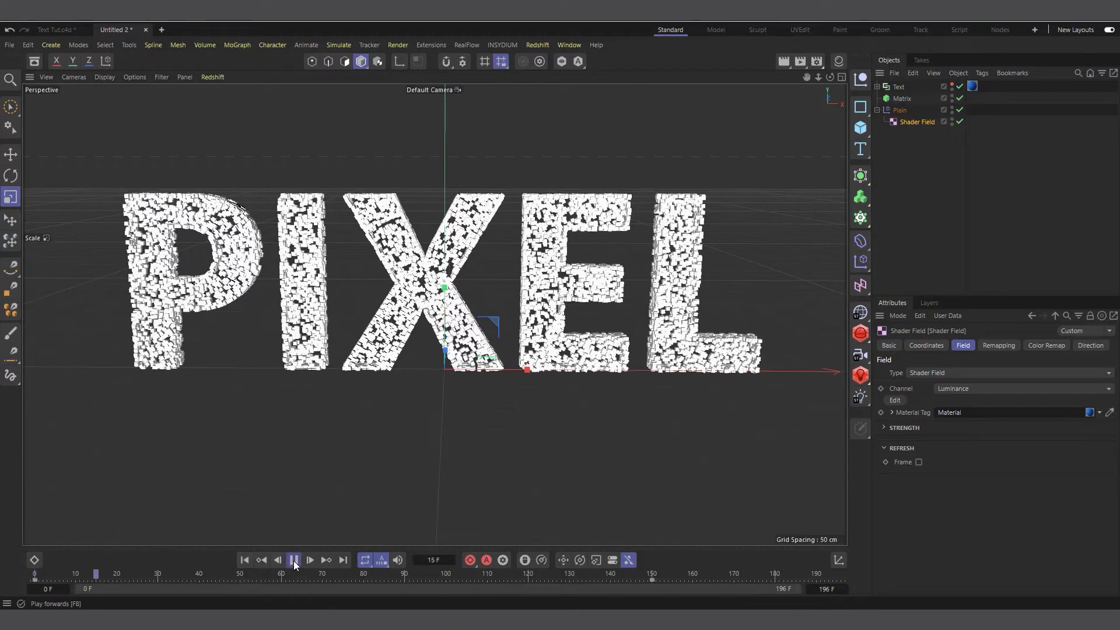
click(294, 561)
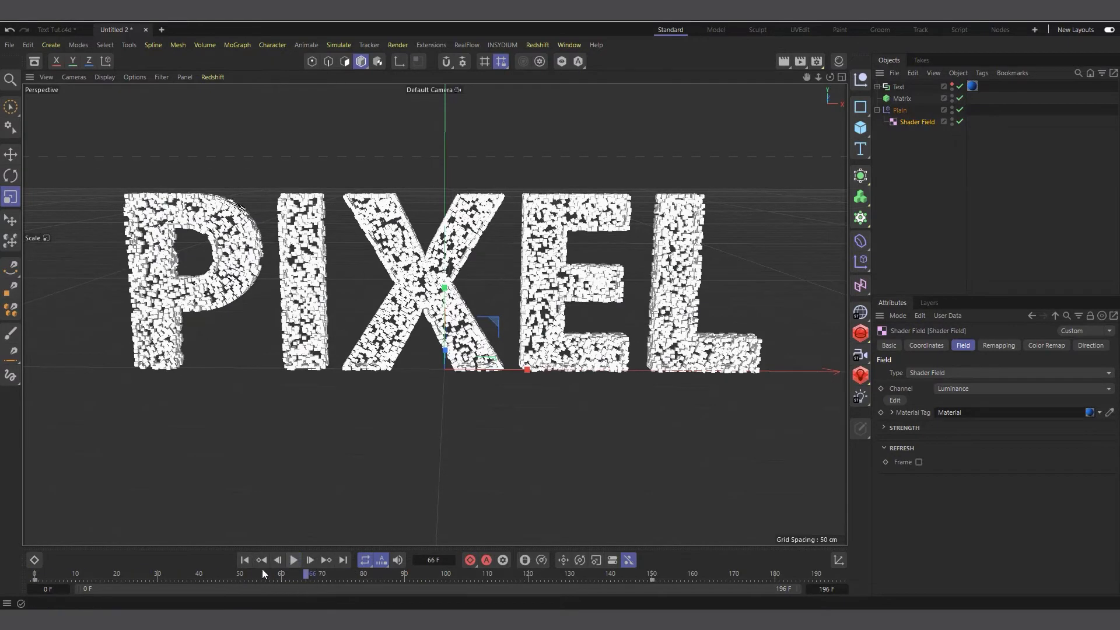
click(244, 560)
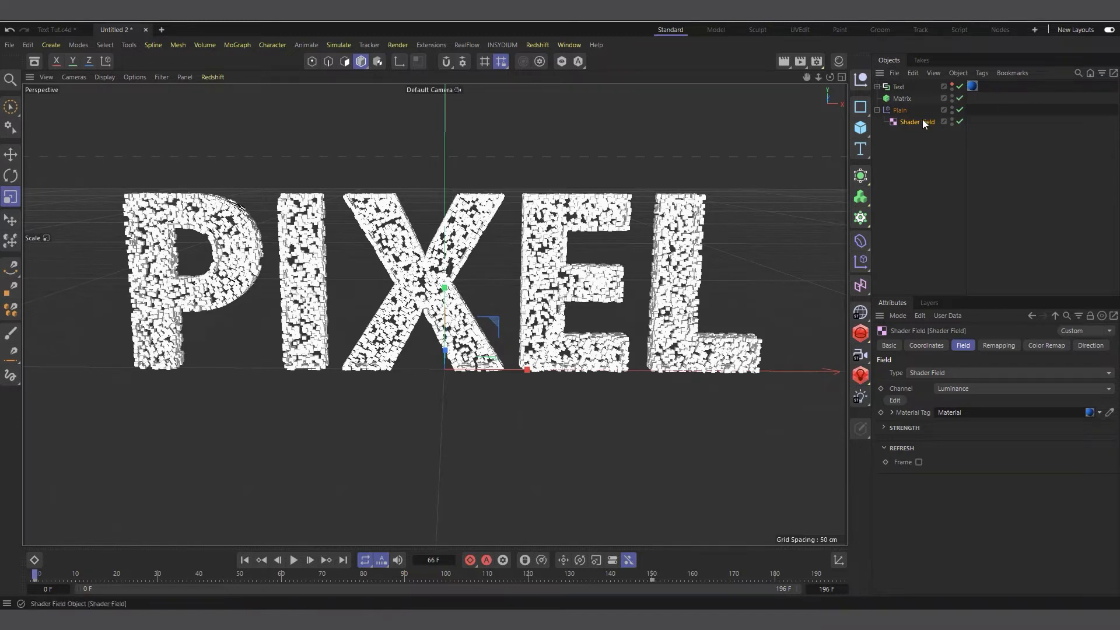
Add an Invert modifier layer above the Plain effector's Shader Field, preview the animation, and return to frame 0.
click(900, 109)
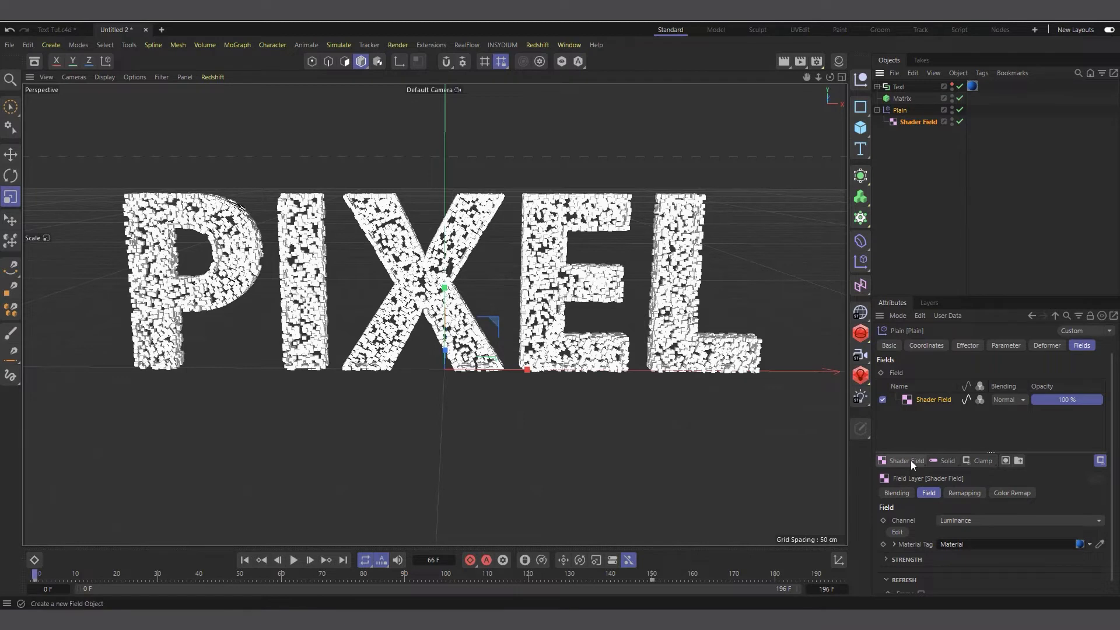
click(978, 462)
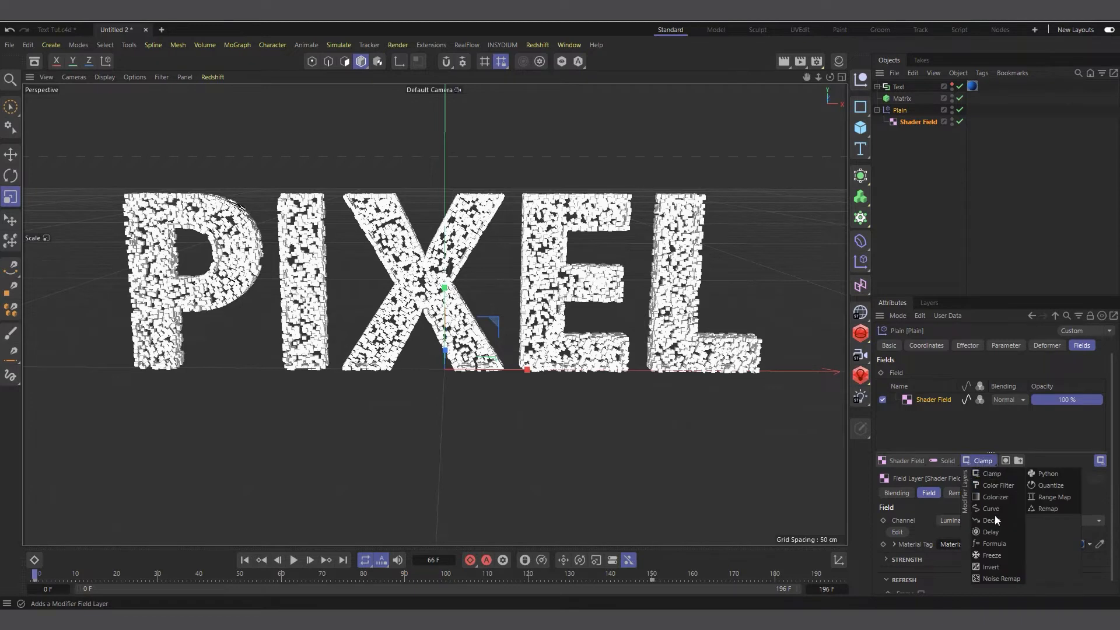
click(999, 569)
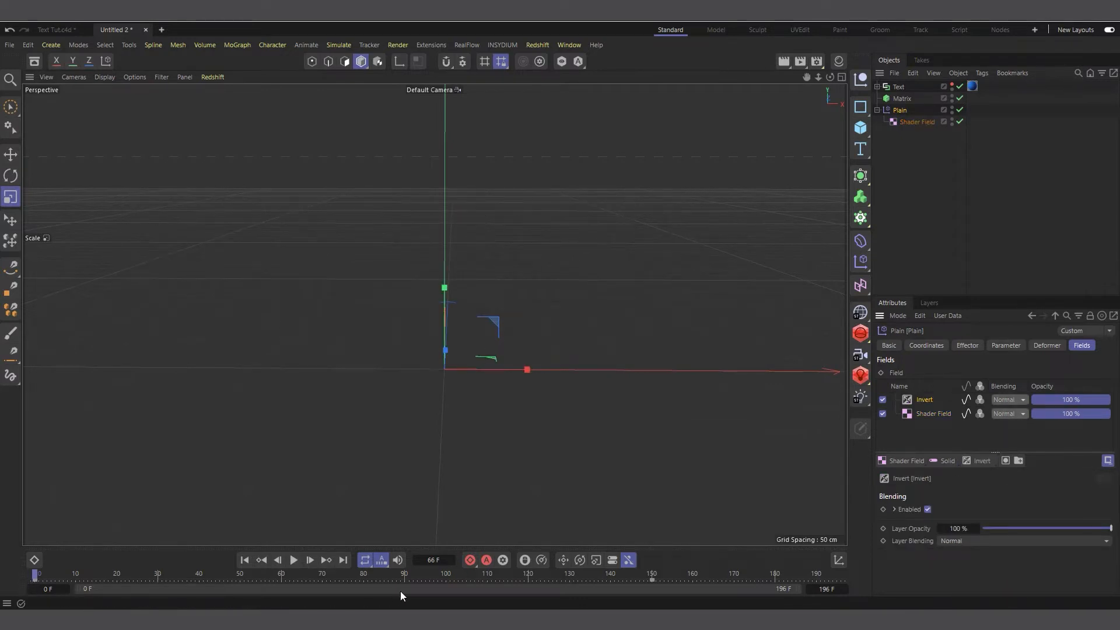
click(294, 560)
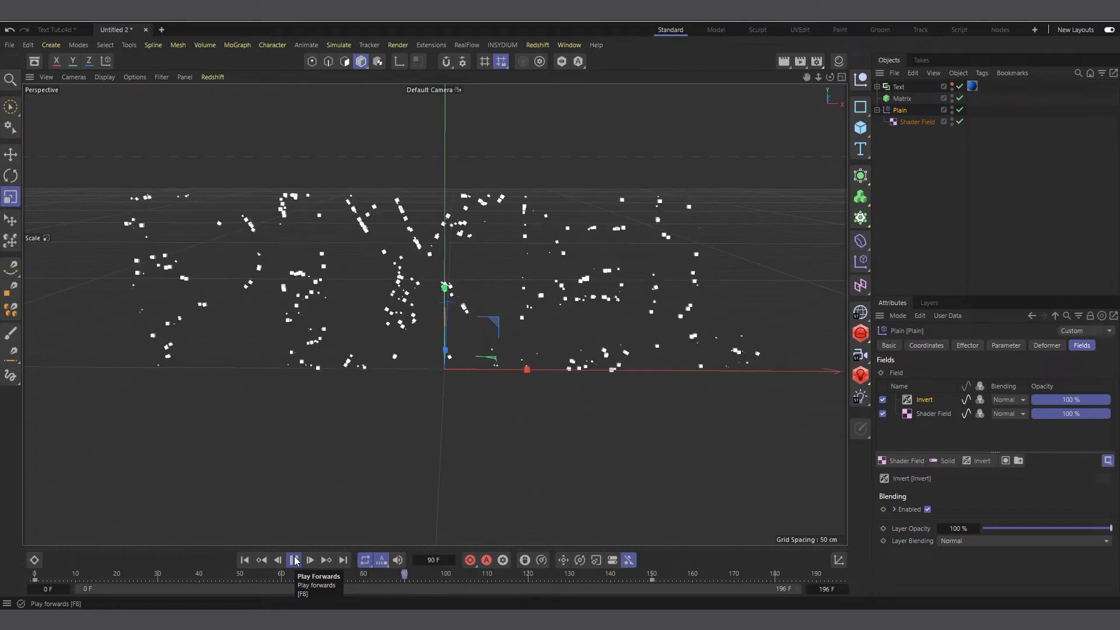
click(294, 560)
click(244, 560)
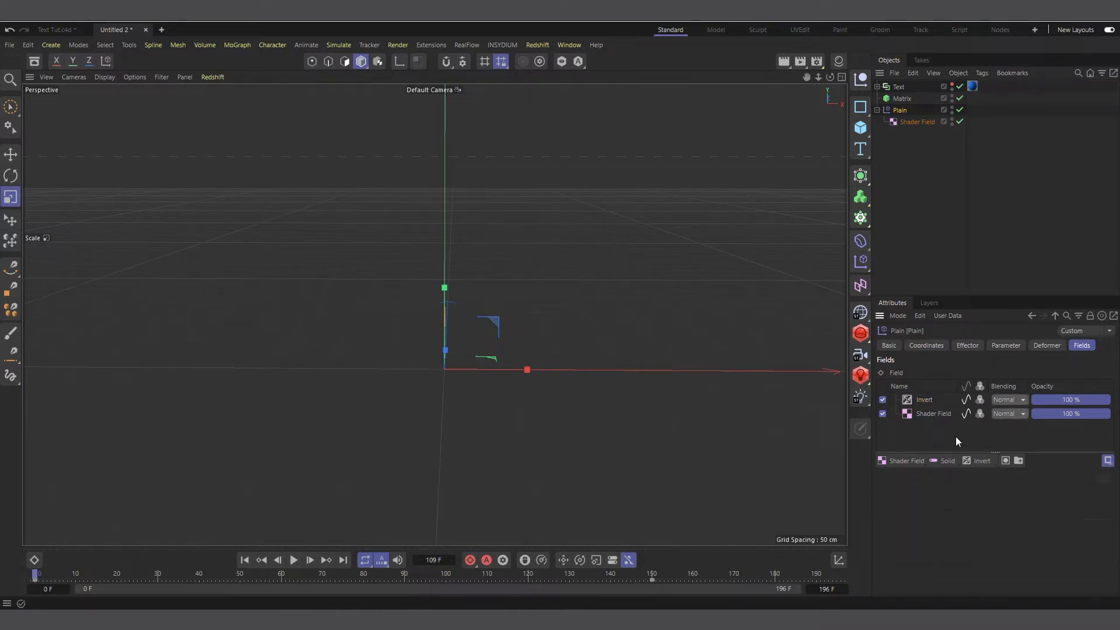
Add a Decay modifier layer between Invert and Shader Field in the Plain effector's fields, with Effect Strength set to 84%.
click(980, 461)
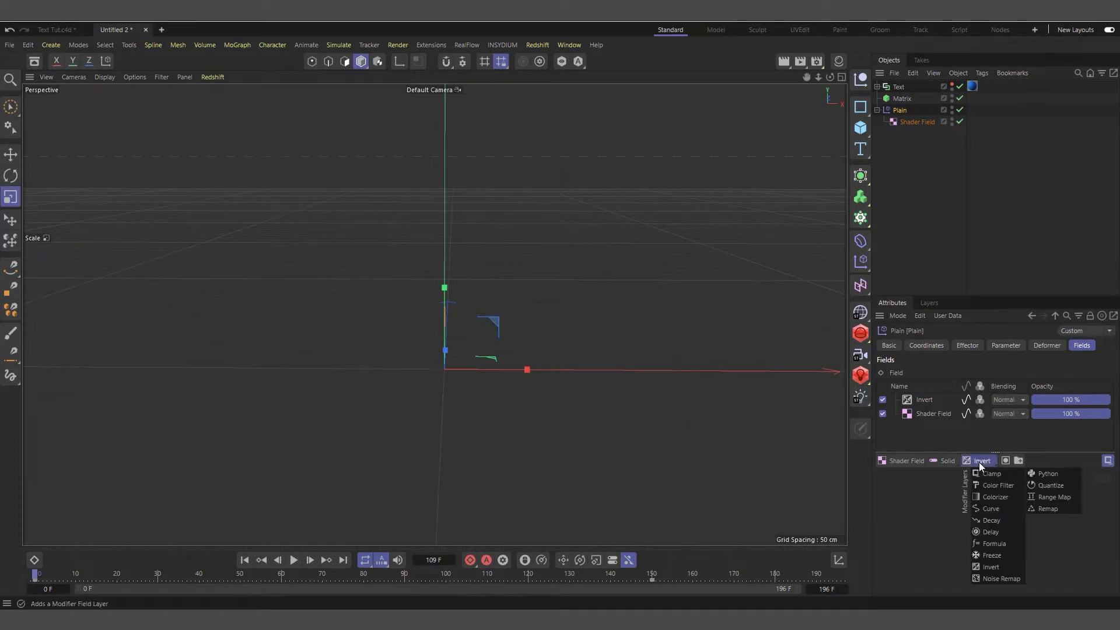
click(996, 522)
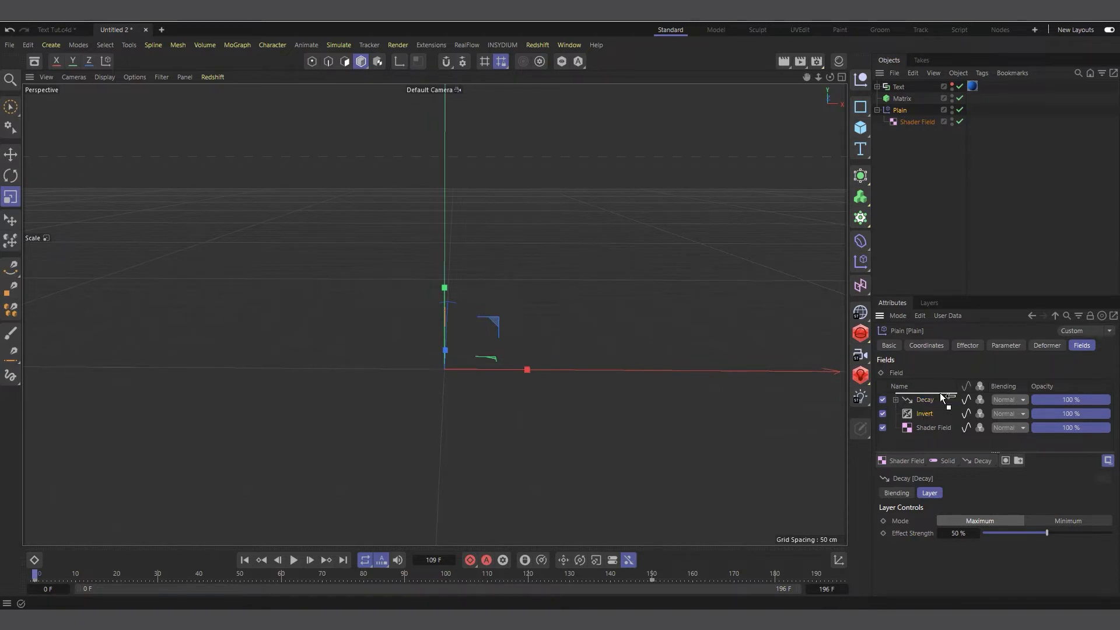
drag(940, 394, 940, 392)
click(924, 414)
click(1075, 534)
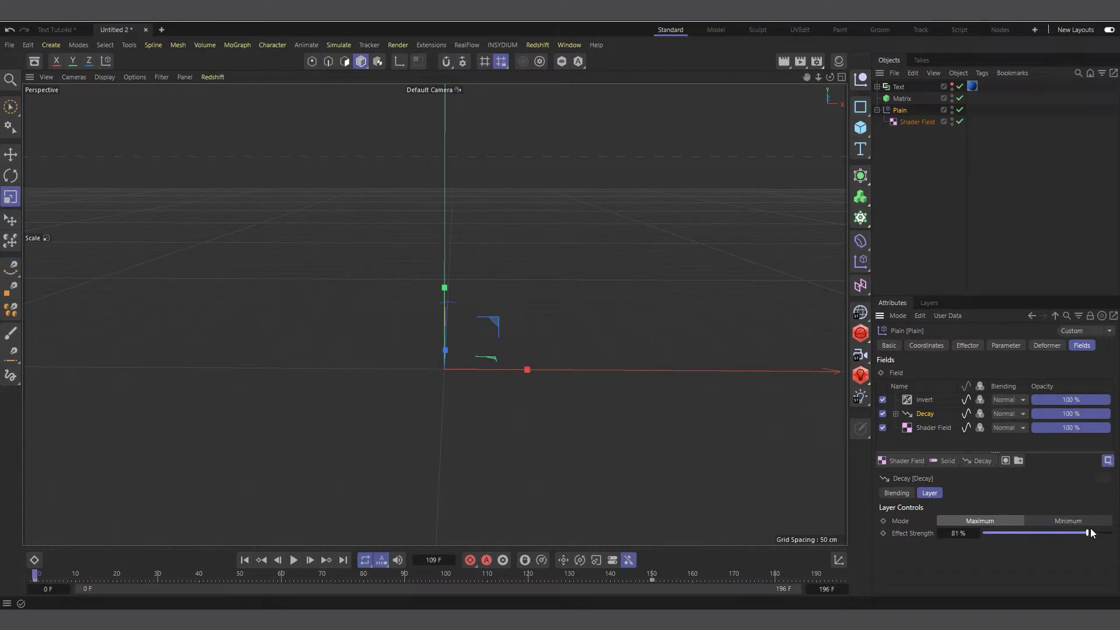
Extend the project's end to 263 F while previewing the animation, and return to frame 0.
click(245, 560)
click(293, 560)
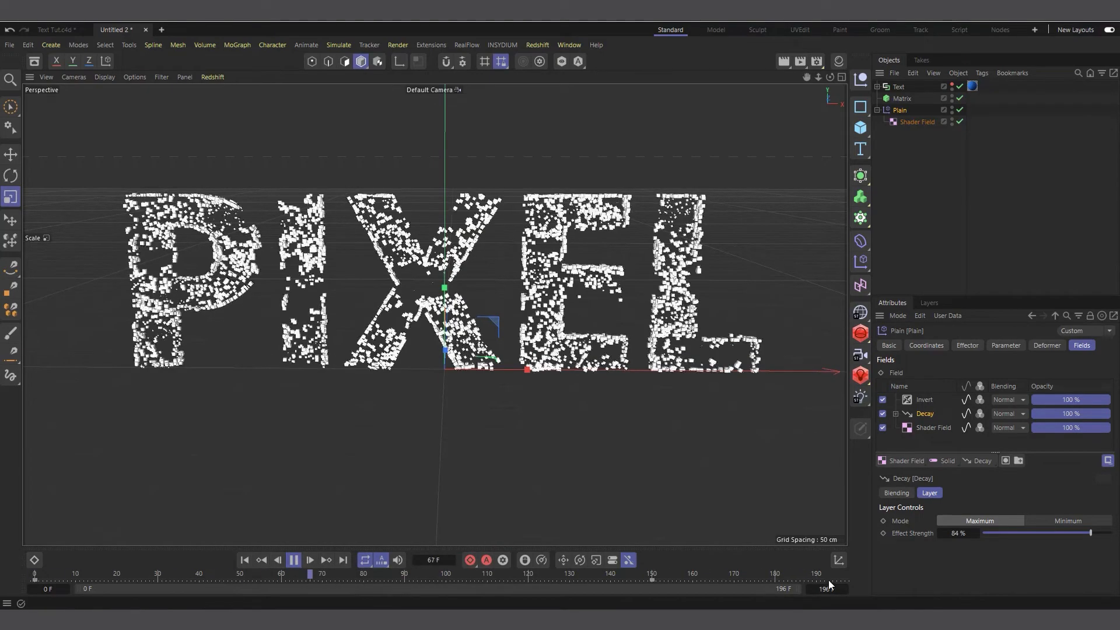
text(263)
key(Return)
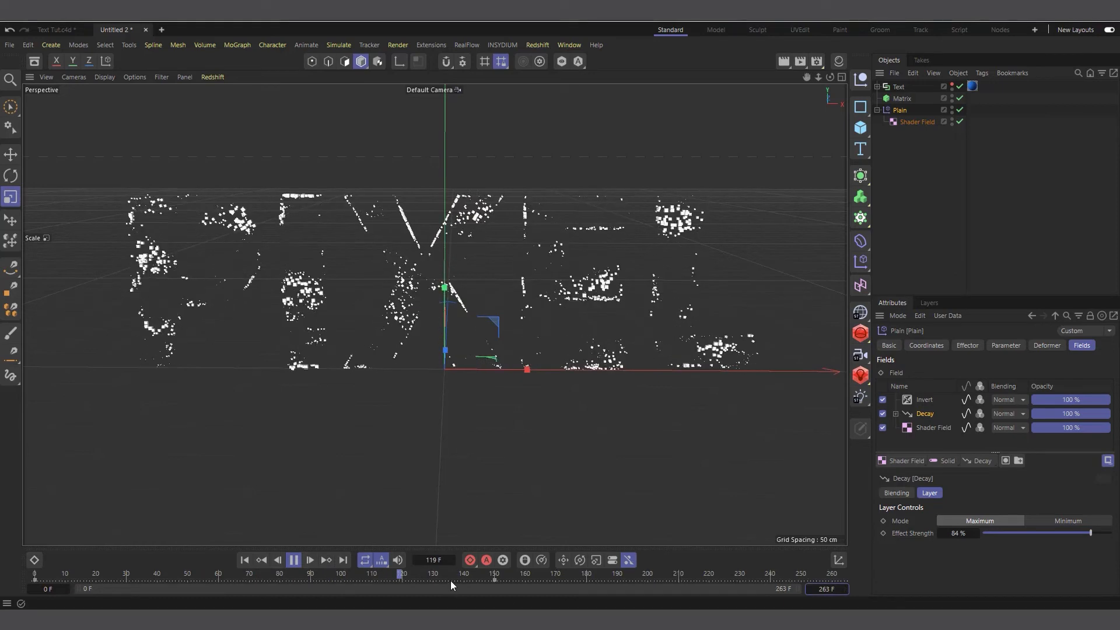
click(293, 560)
click(245, 560)
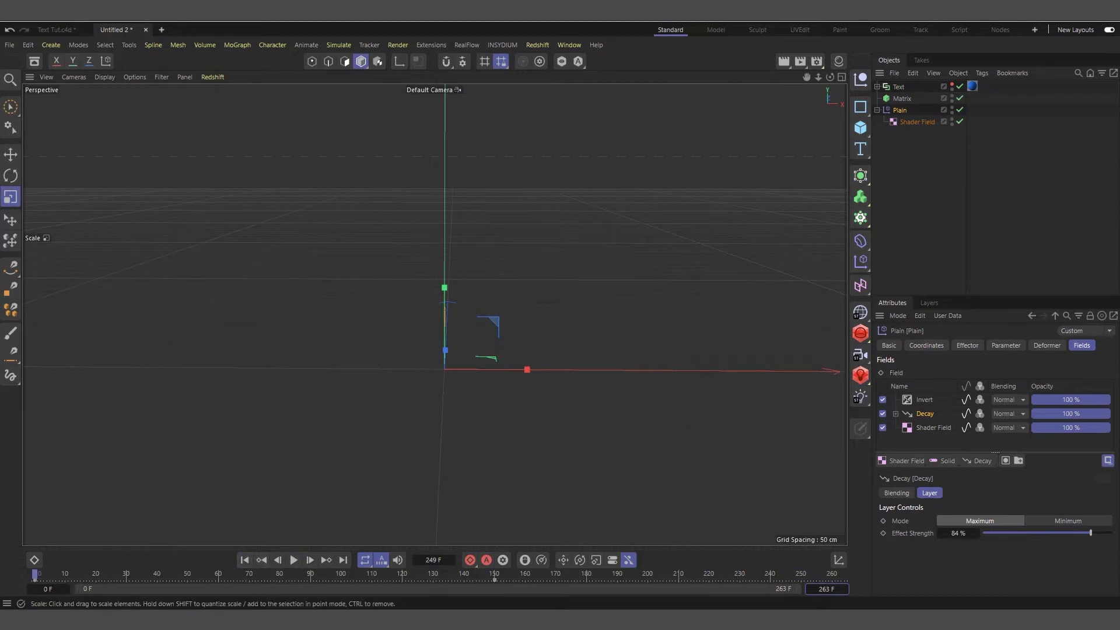
Add a Time effector to the Matrix, place it below Plain in the object list, and preview the animation to frame 60.
click(906, 144)
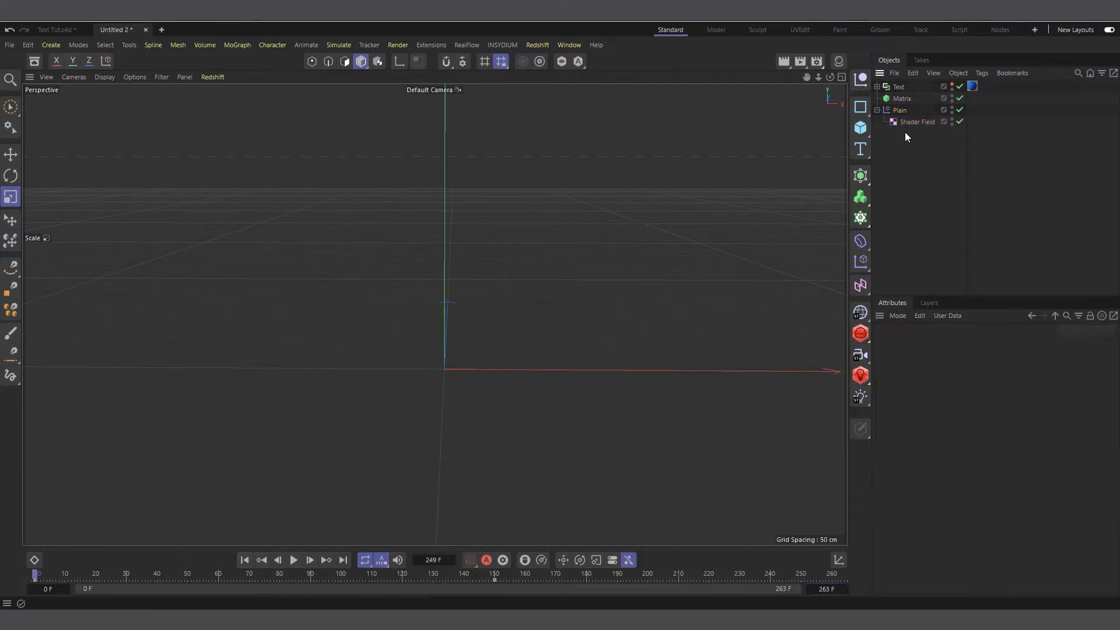
click(877, 110)
click(906, 99)
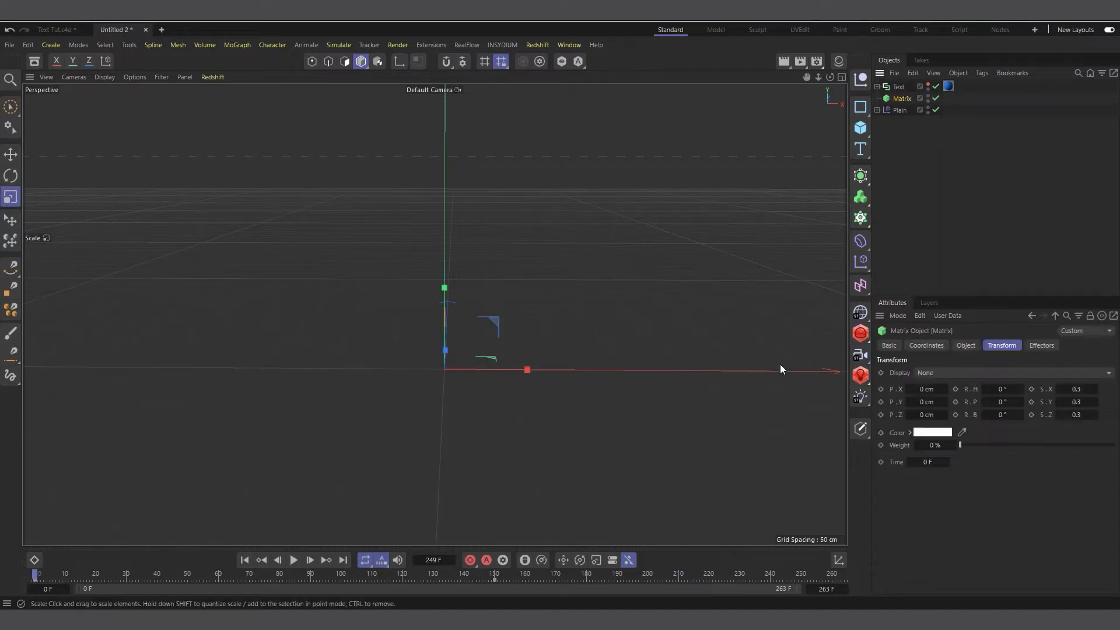
click(864, 263)
click(904, 426)
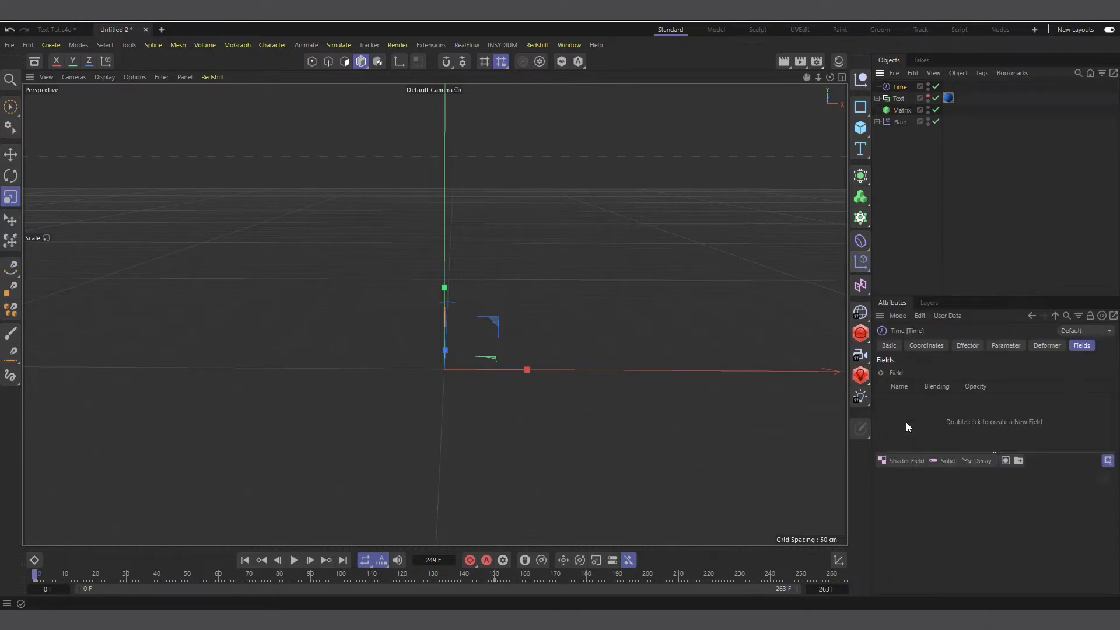
drag(896, 88, 895, 144)
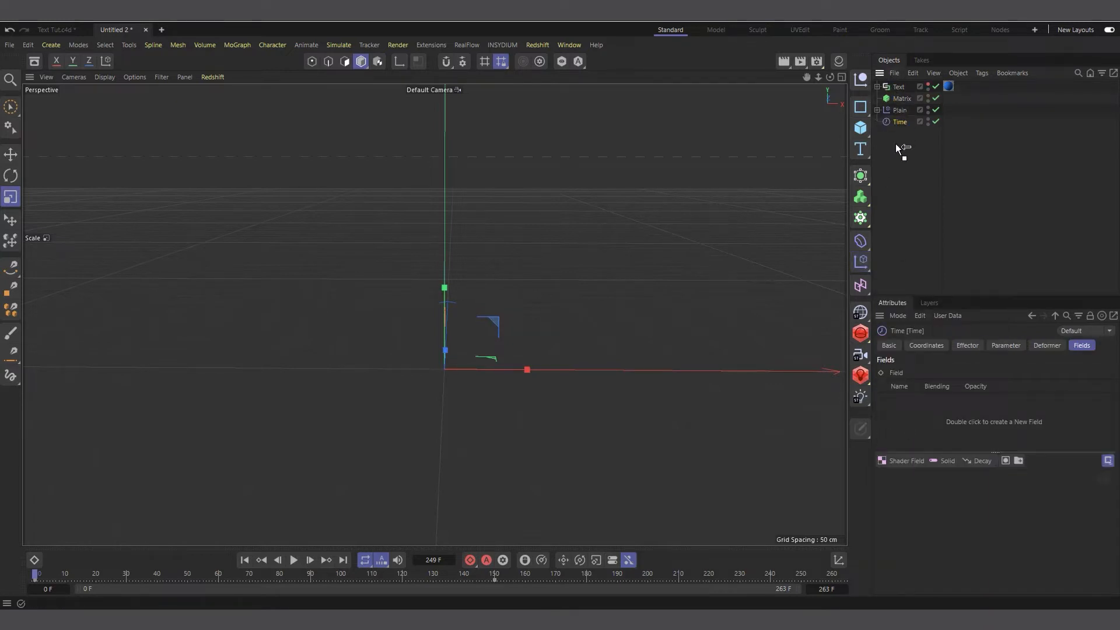
click(290, 559)
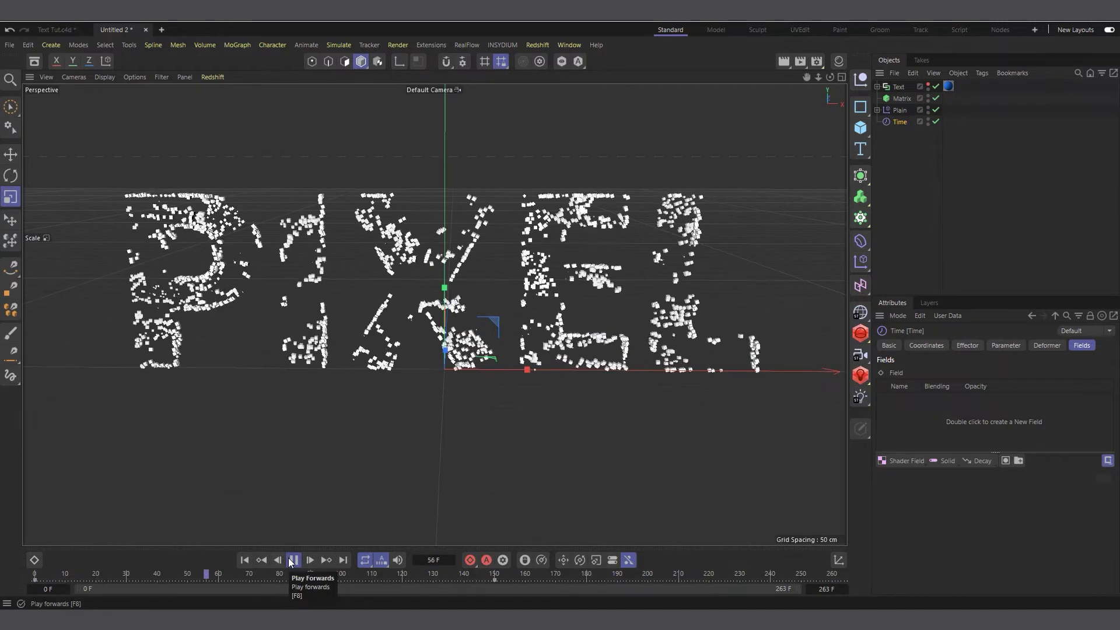
click(292, 560)
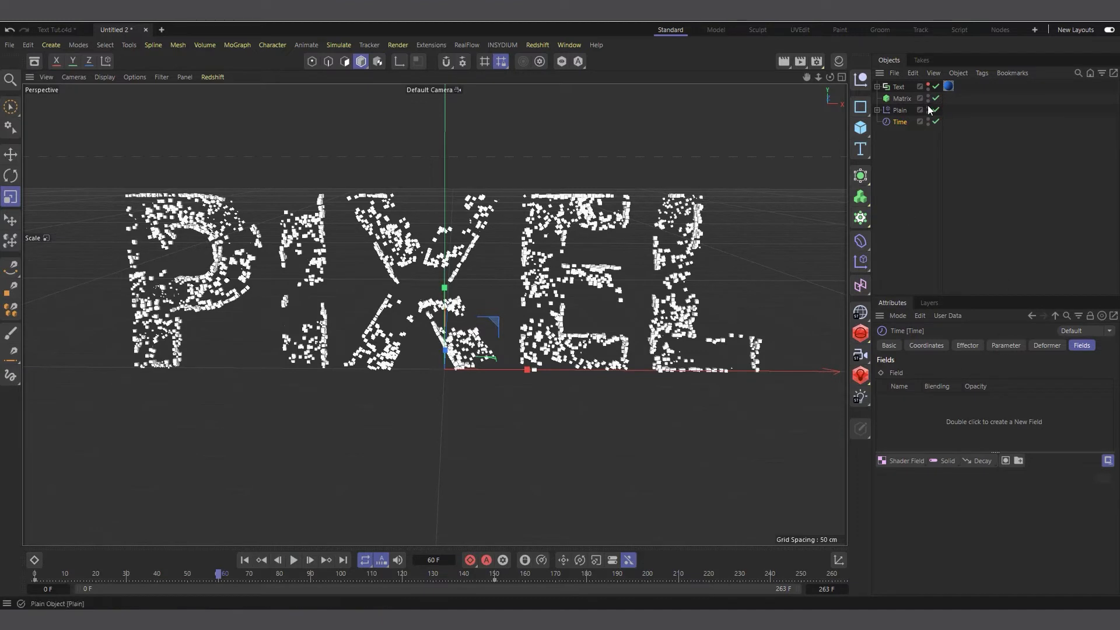
Enable Position on the Time effector and set its offset to X -16 cm, Y 12 cm and Z -70 cm.
click(999, 345)
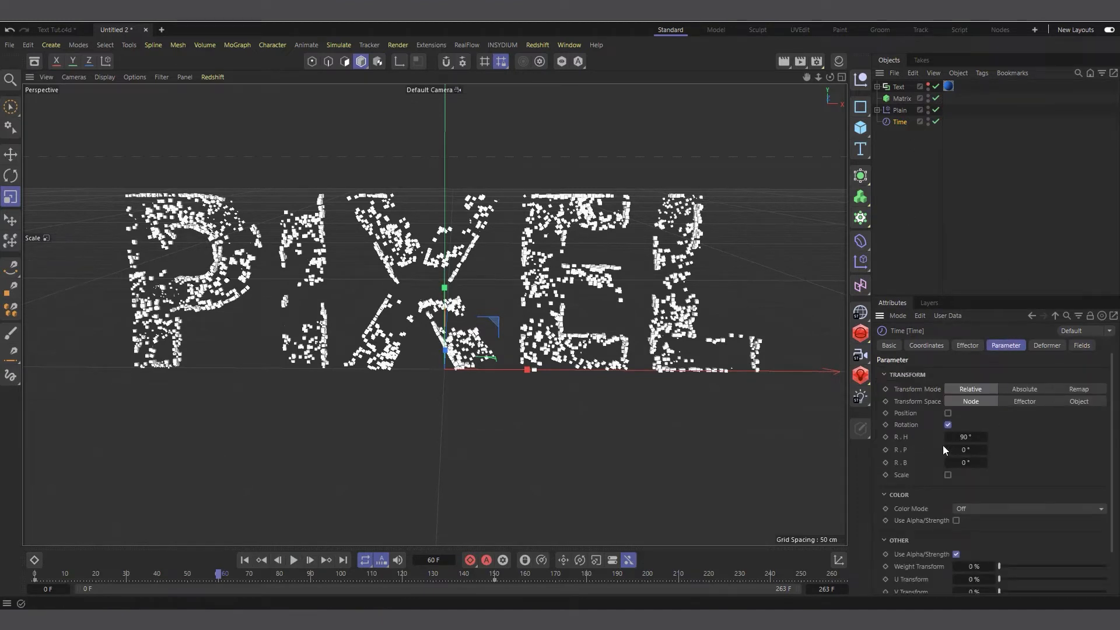
click(948, 414)
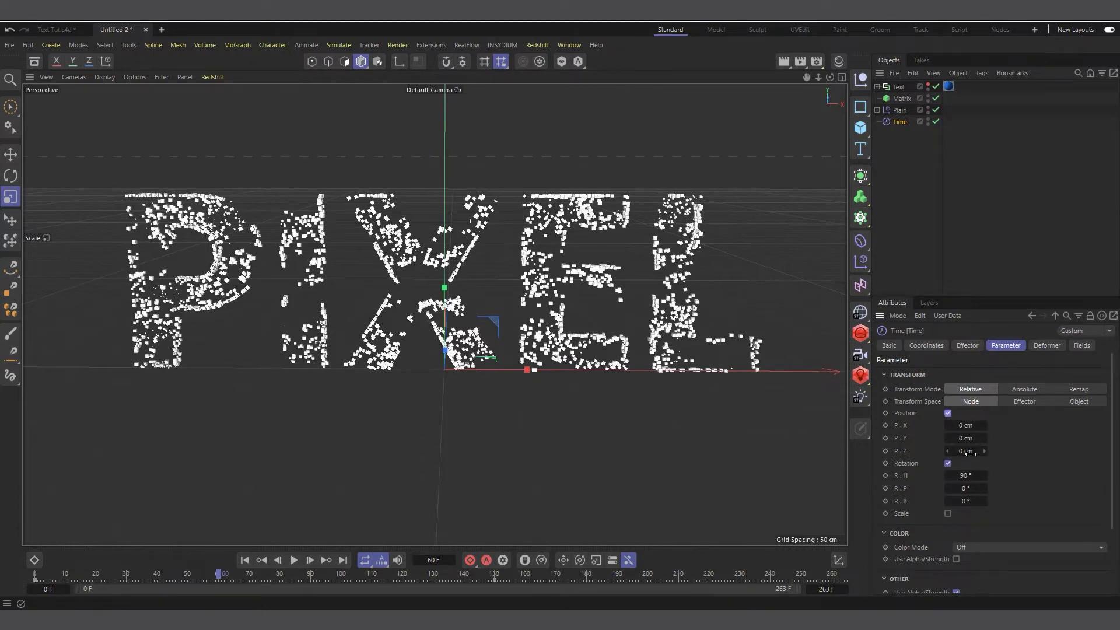
drag(970, 452, 932, 452)
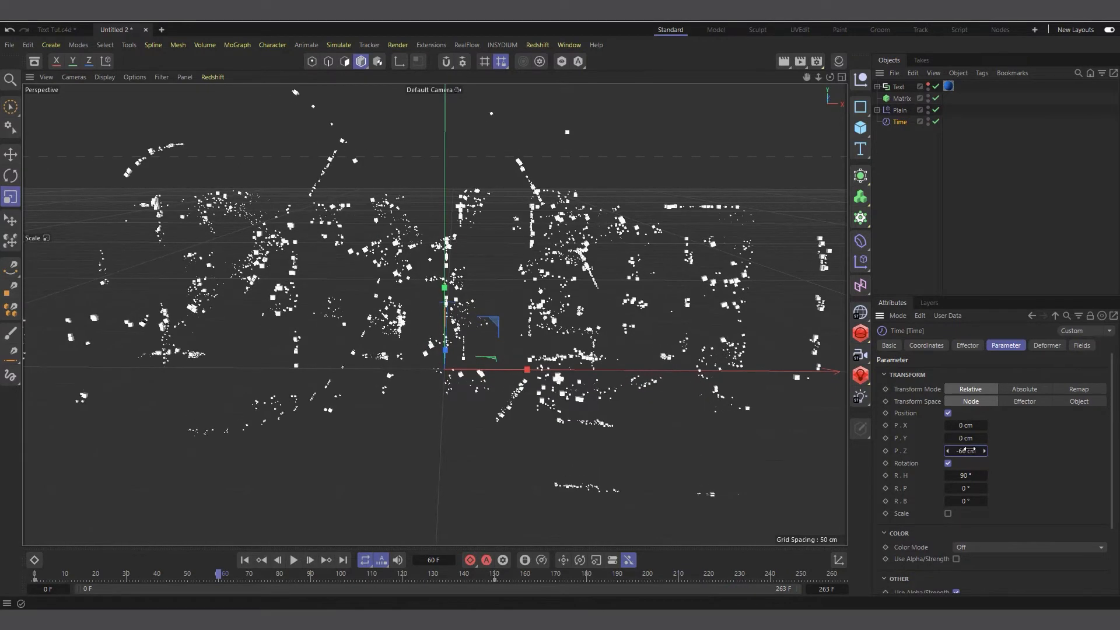
click(948, 450)
click(948, 451)
click(948, 451)
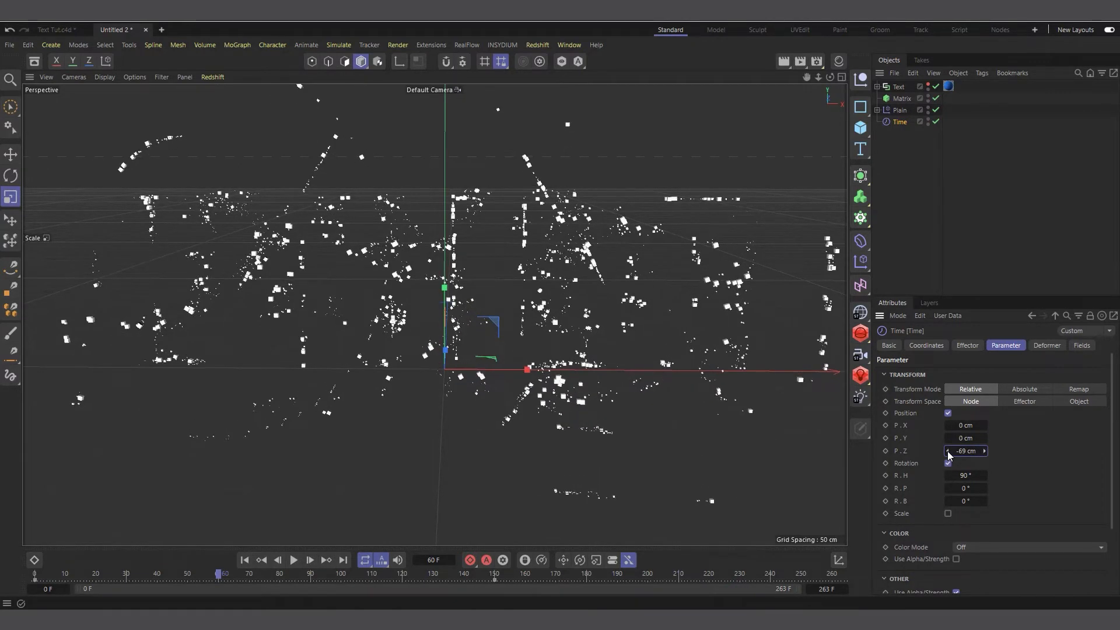
click(948, 450)
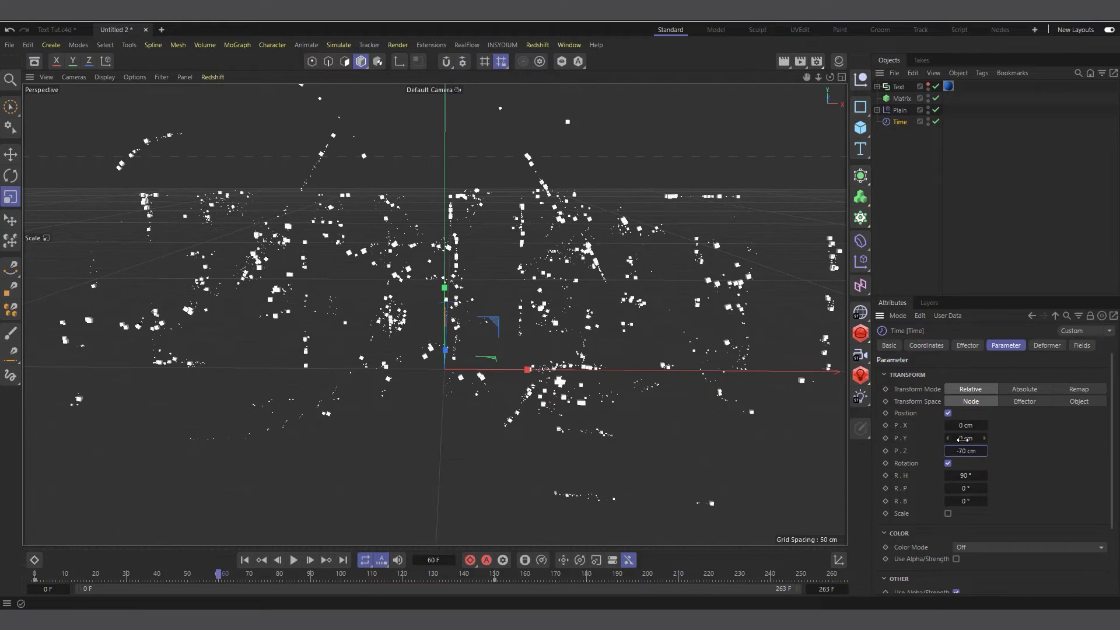
drag(966, 438, 957, 426)
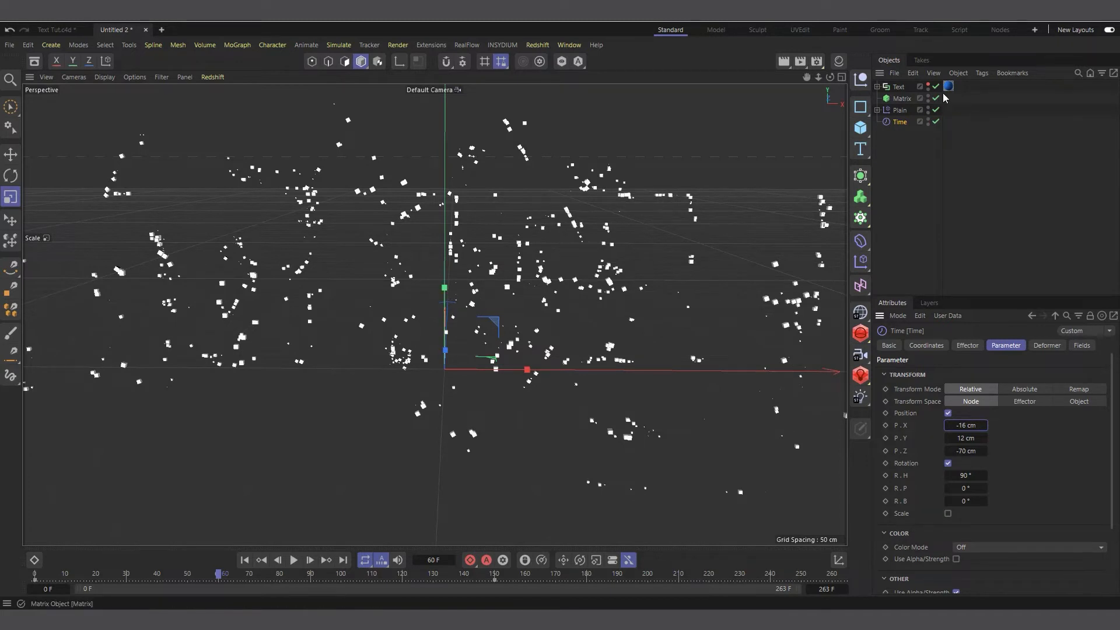
Show the Text object in the viewport again and set the Time effector's Transform Space to Effector, trying Object as well.
click(928, 86)
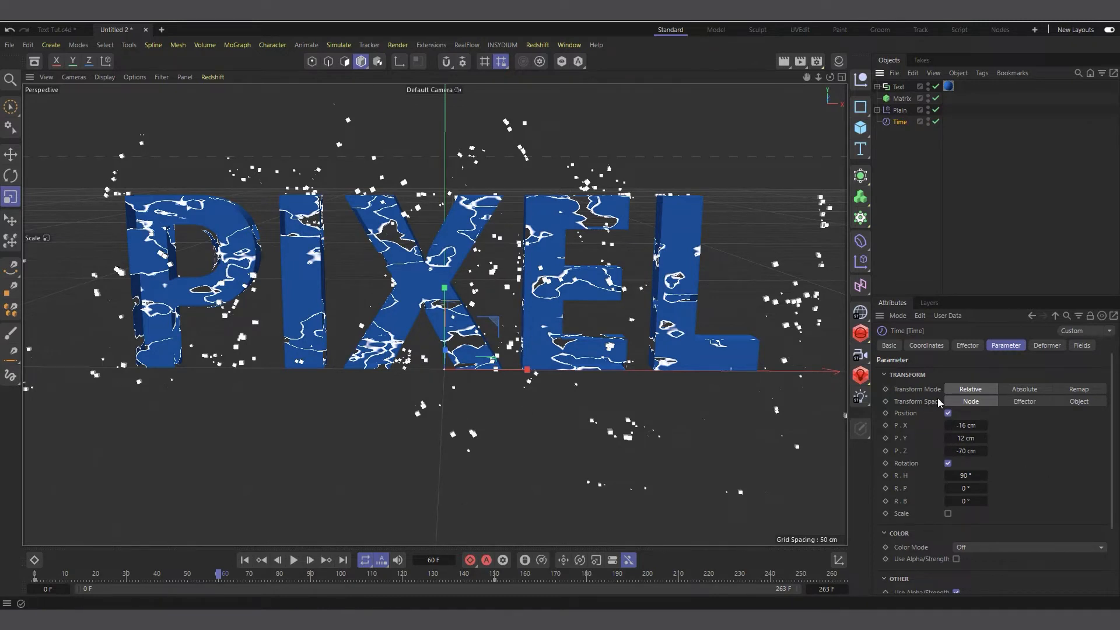
click(1030, 401)
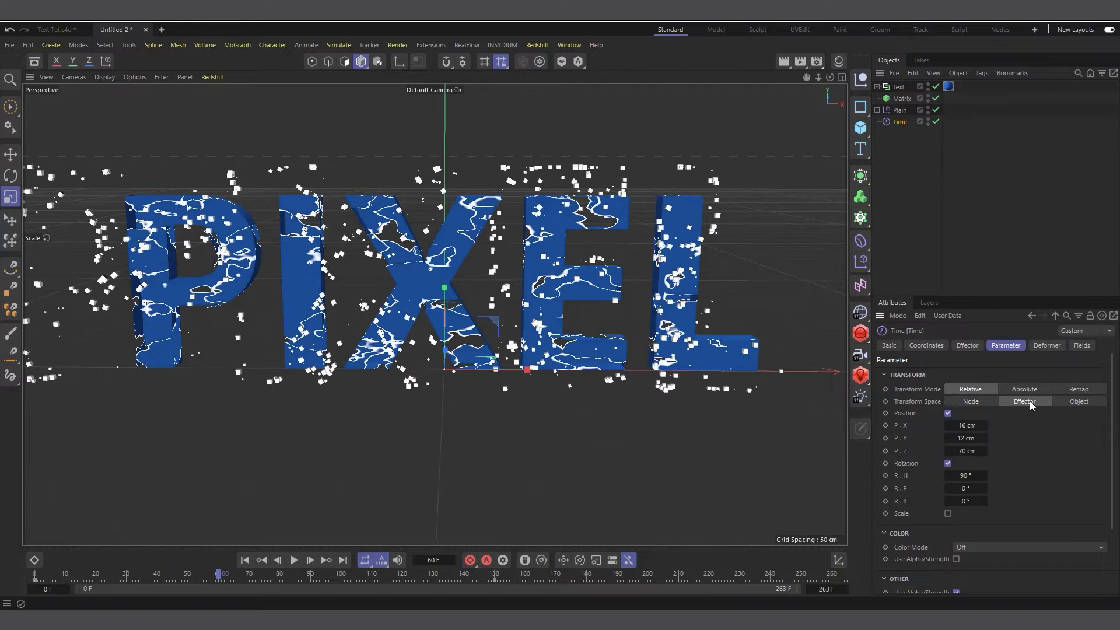
click(1076, 402)
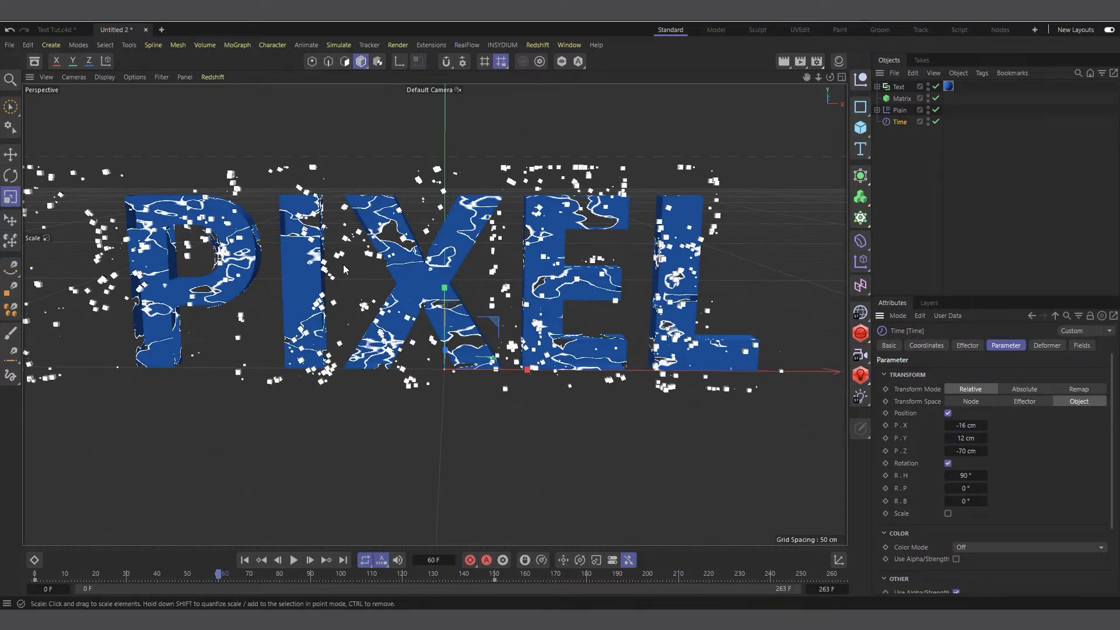
click(1021, 406)
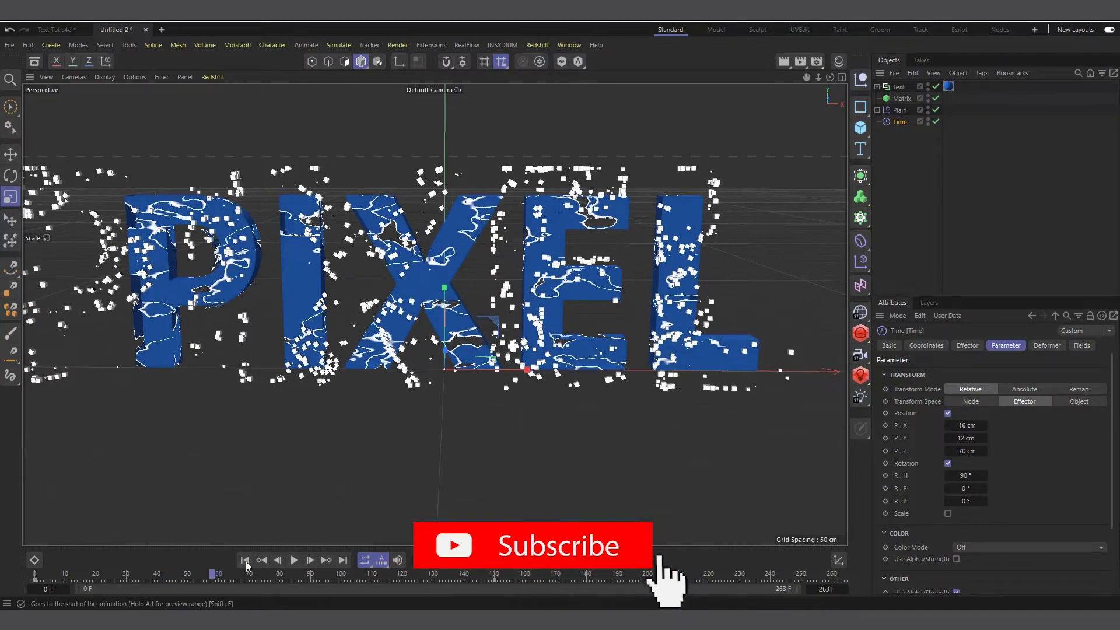
Replay the animation from frame 0 several times to examine how the offset Matrix cubes move against the dissolving text.
click(245, 561)
click(294, 560)
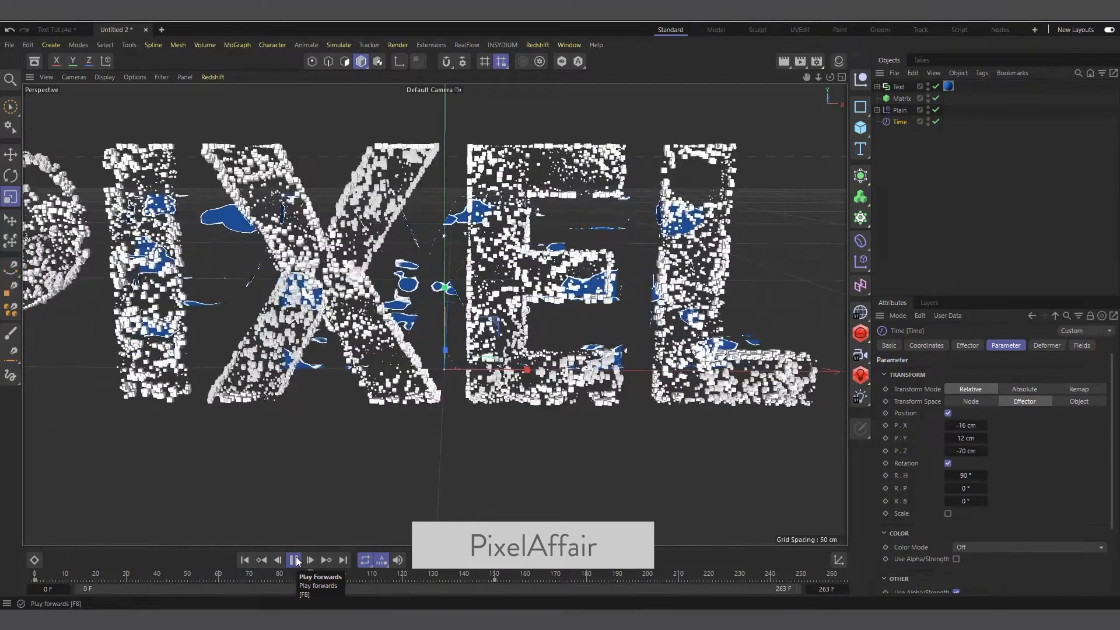
click(294, 560)
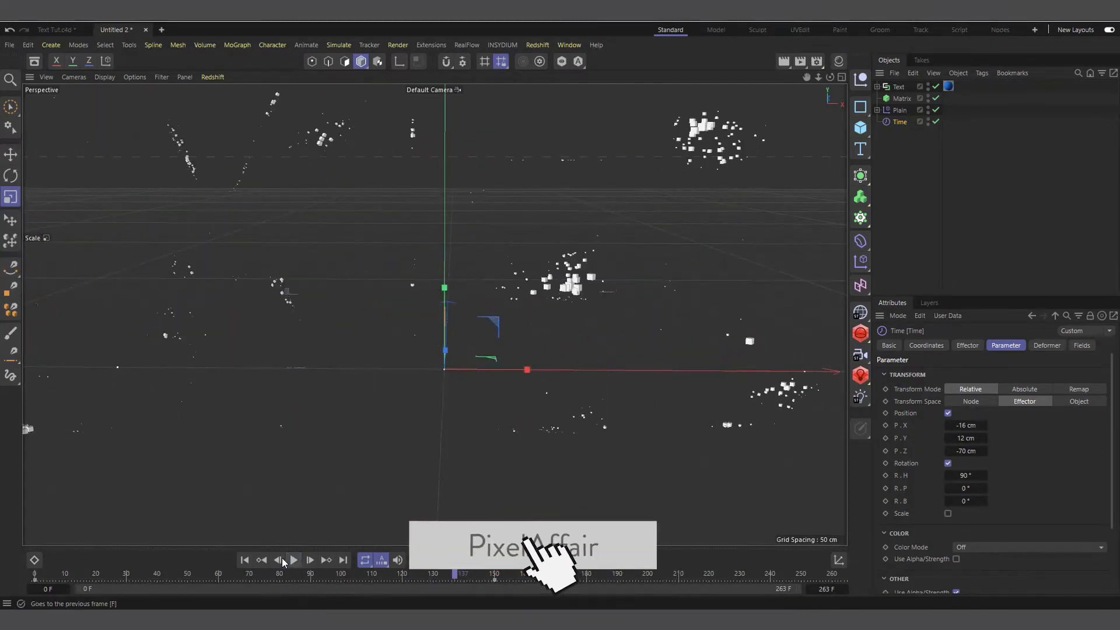
click(244, 560)
click(294, 560)
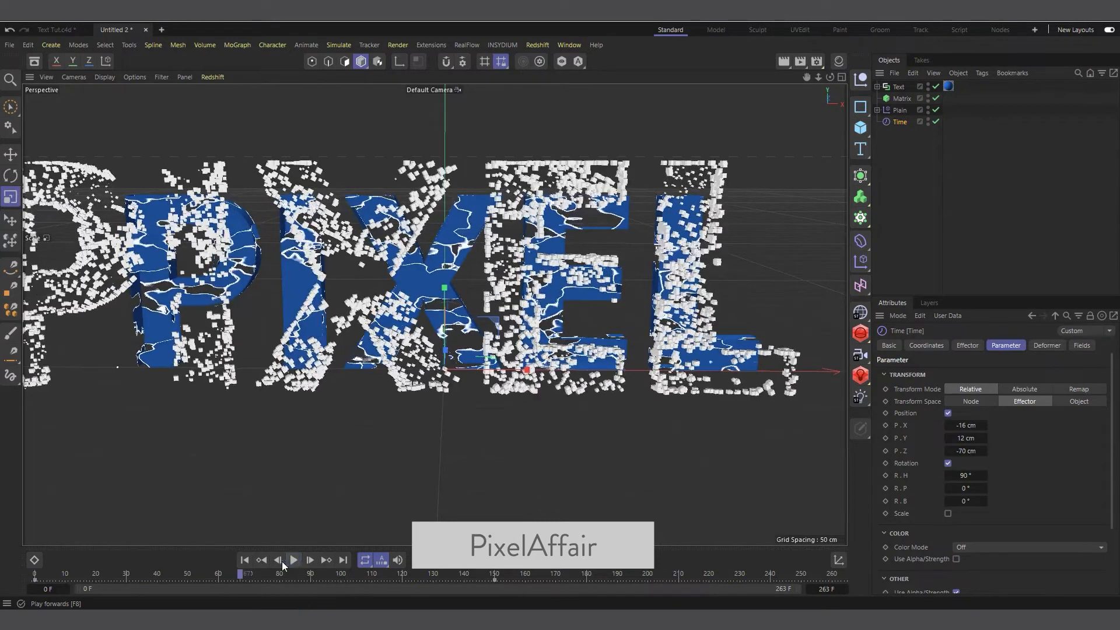
click(294, 560)
click(245, 560)
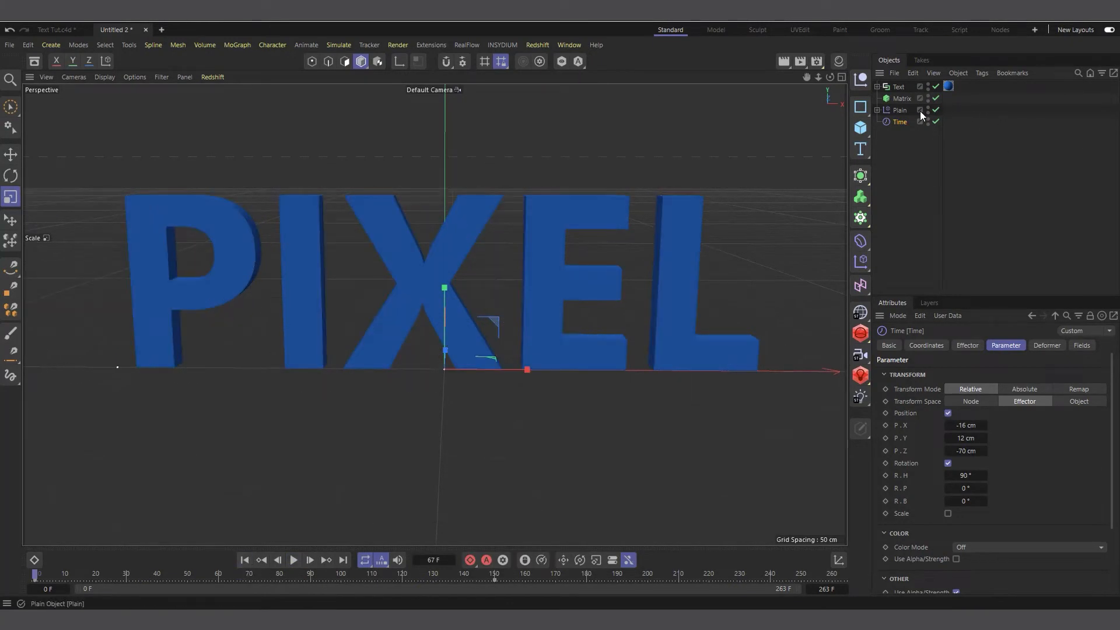
click(294, 560)
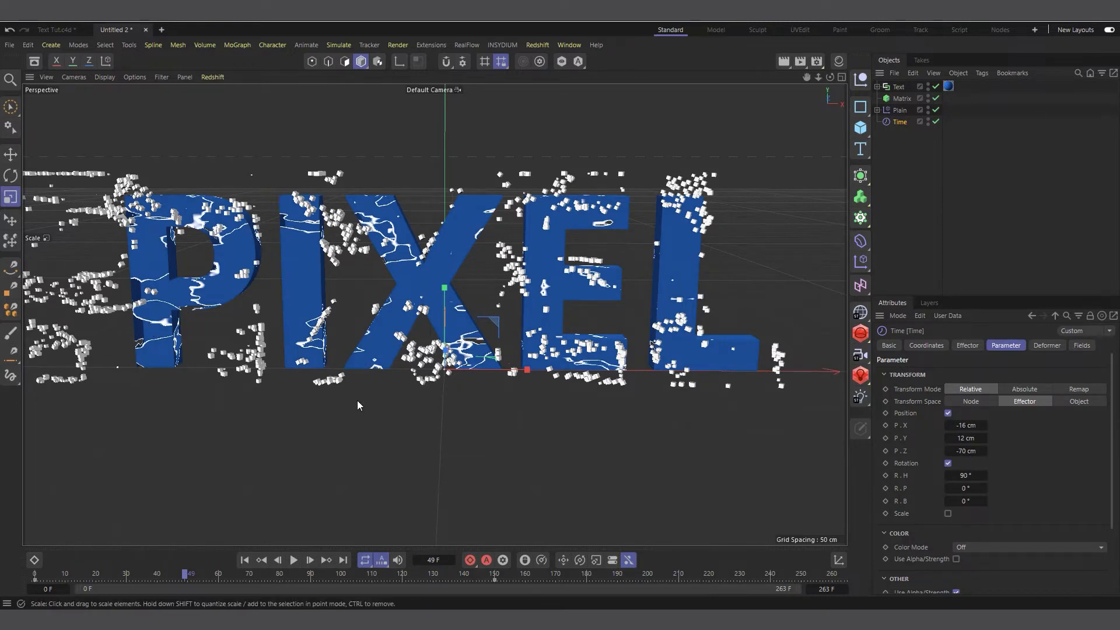
Compare the cubes close up by disabling the Time effector, replaying from frame 0 to frame 83, and enabling the effector again.
scroll(154, 338, up, 10)
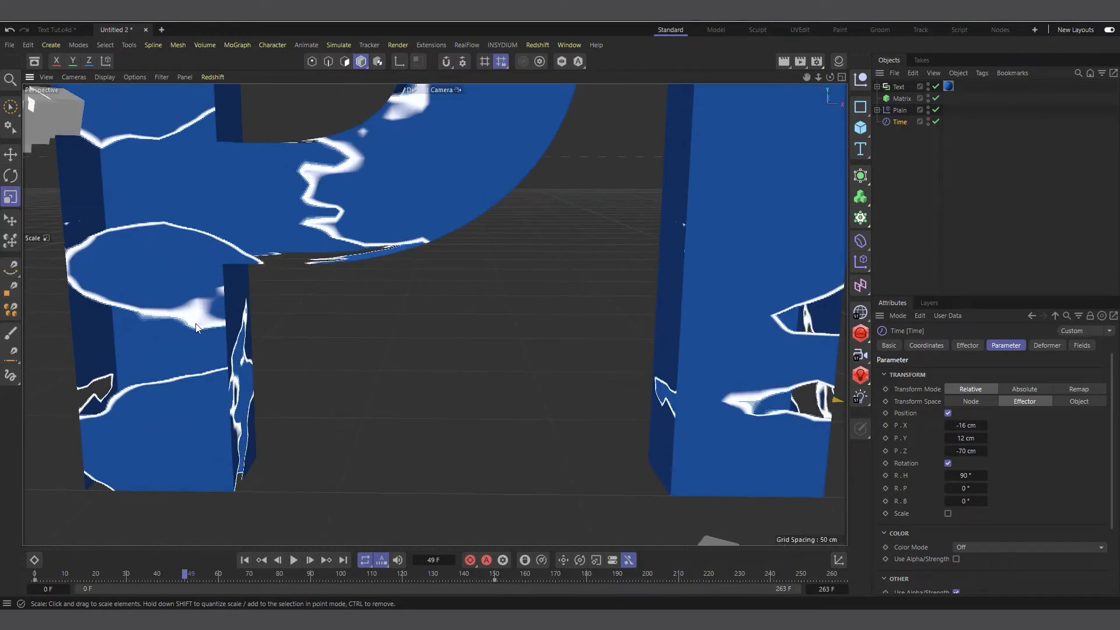
click(935, 121)
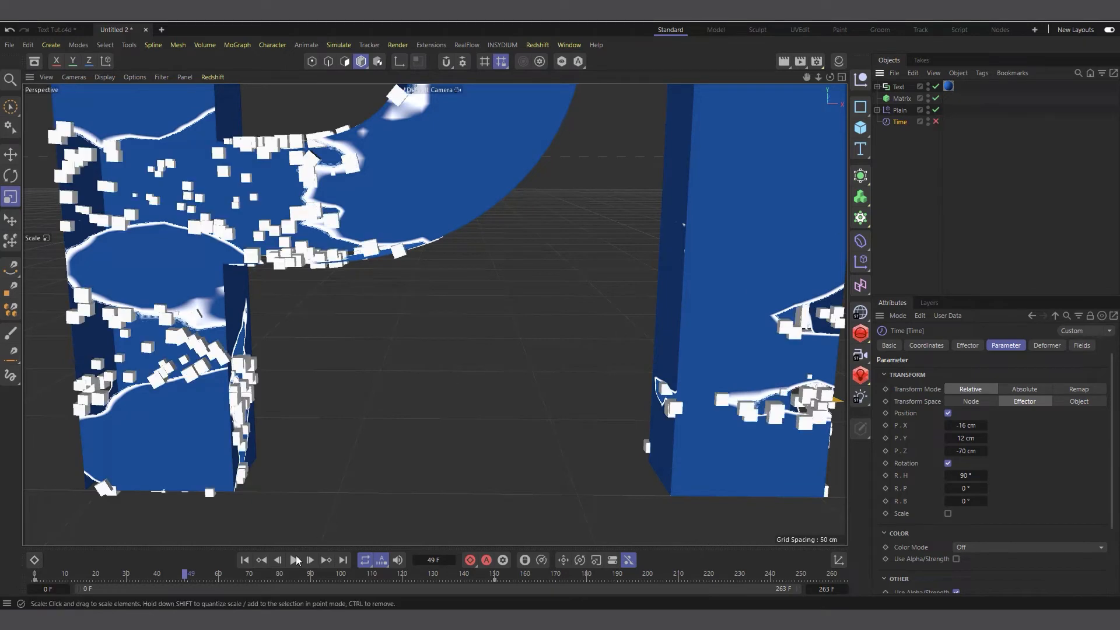
click(244, 560)
click(295, 558)
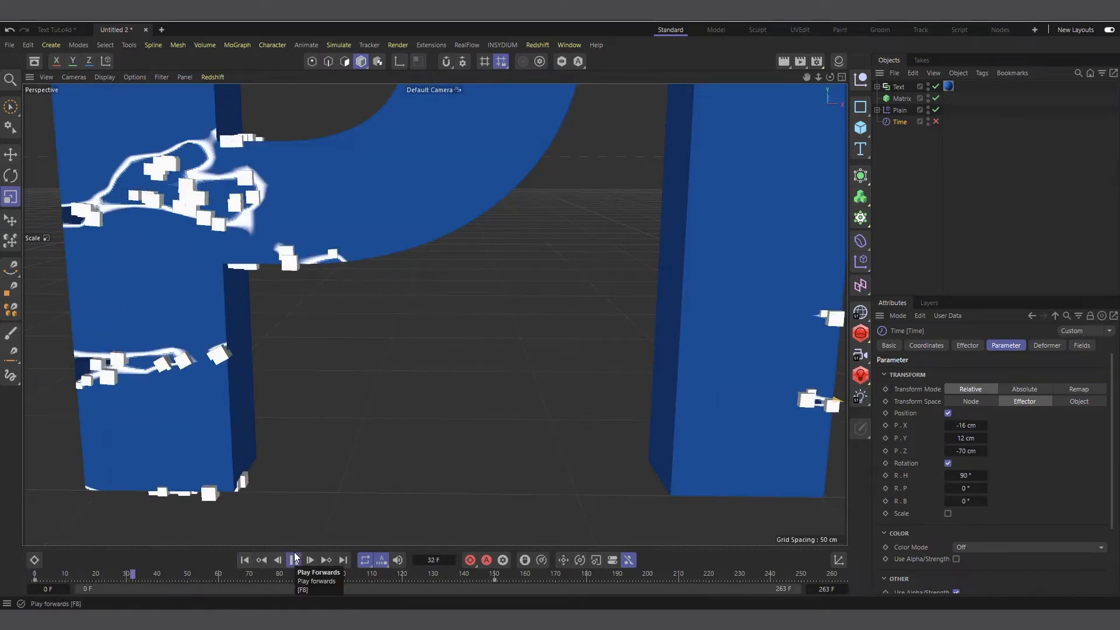
click(295, 558)
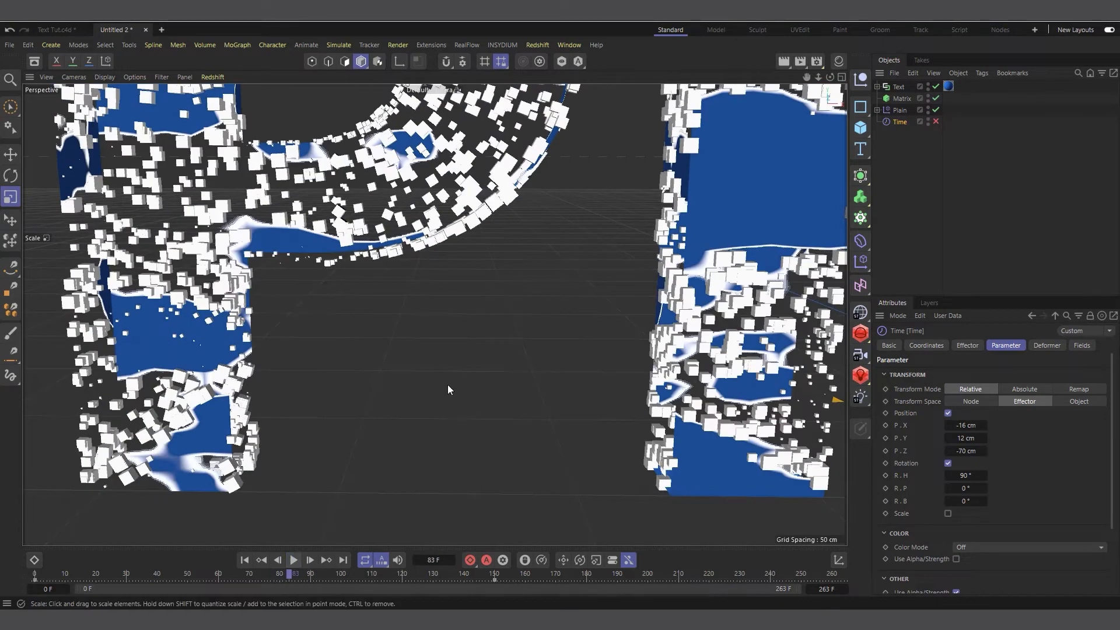
alt+right_drag(447, 384, 166, 322)
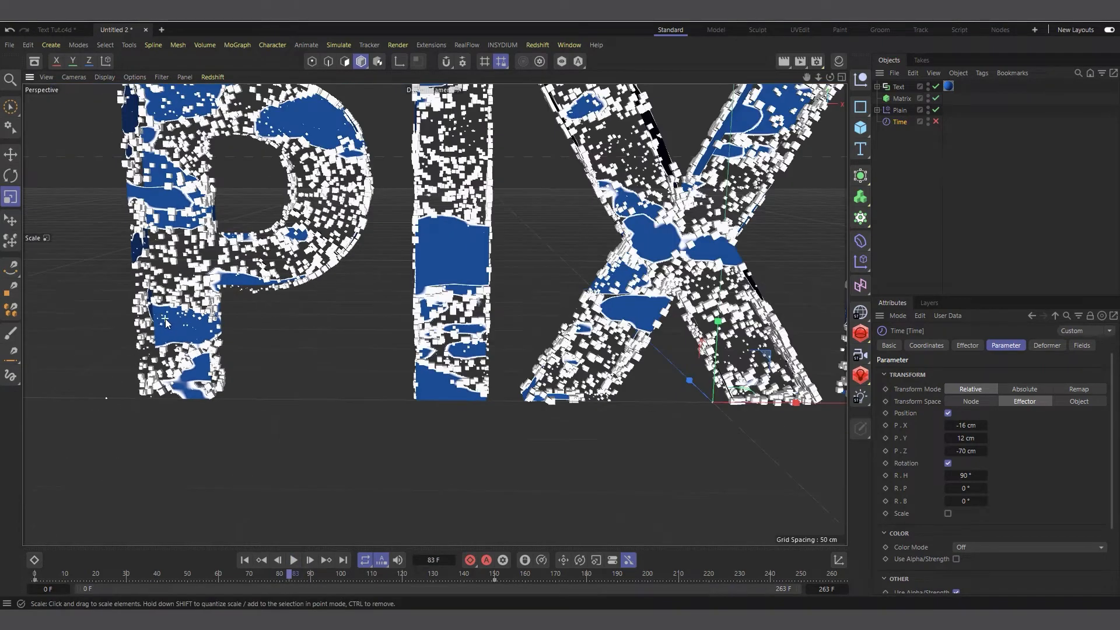
click(937, 121)
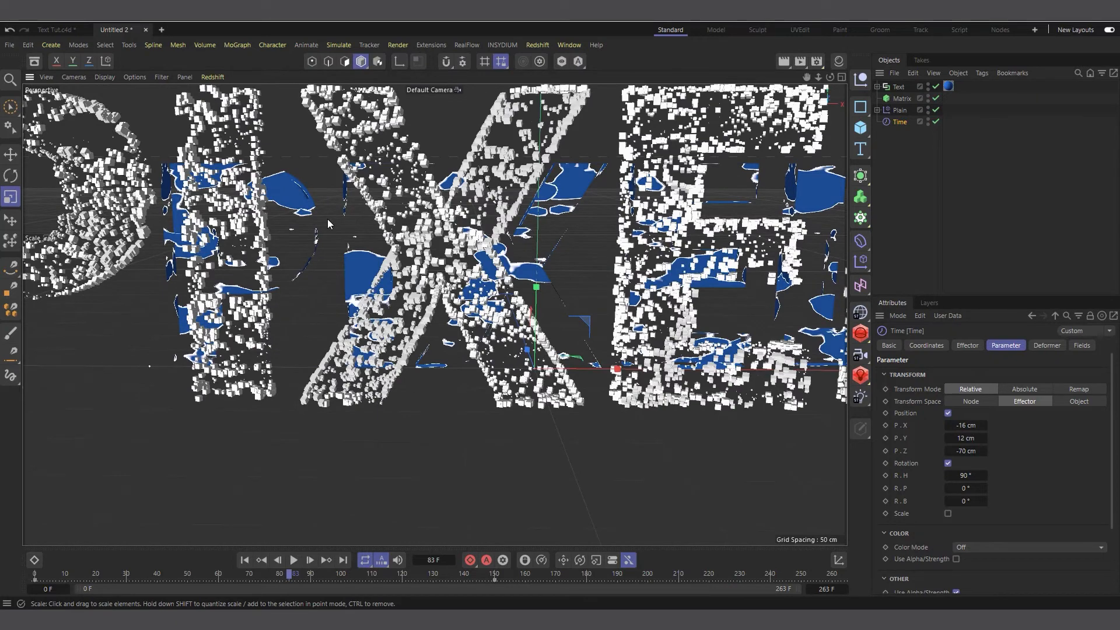
alt+right_drag(327, 218, 238, 392)
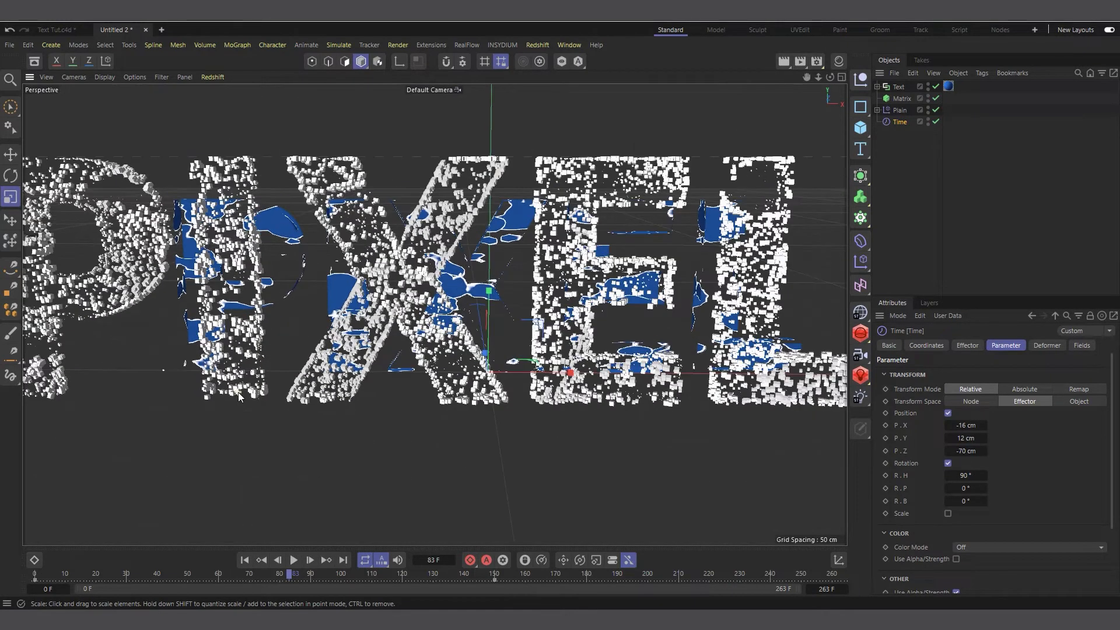
alt+right_drag(321, 397, 370, 377)
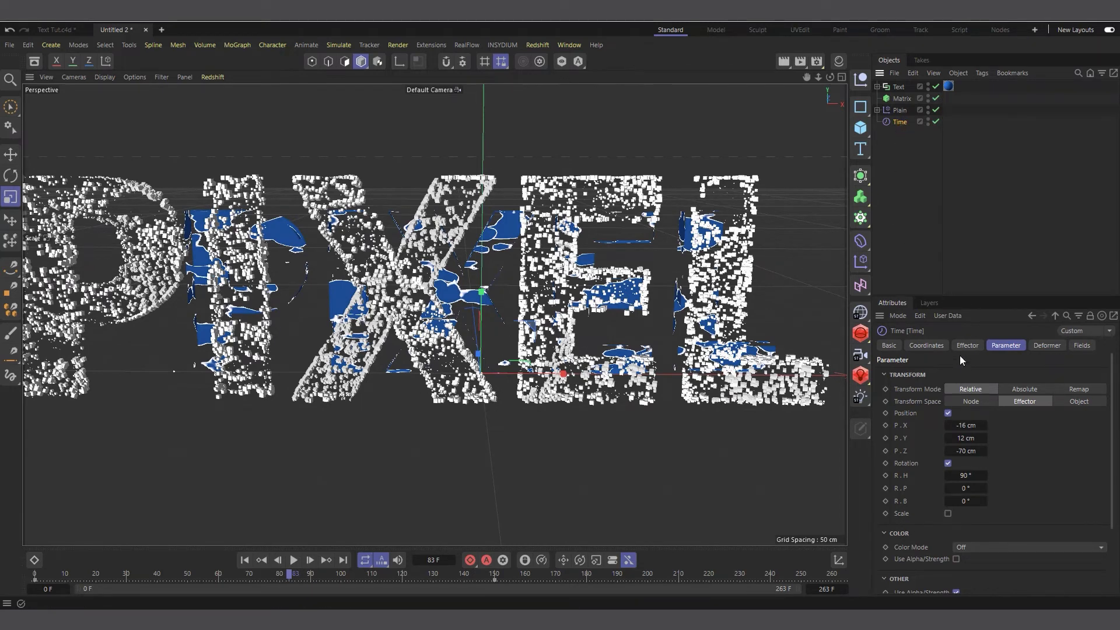
Add a Shader Field to the Time effector's fields and examine the Matrix cubes on the letters up close.
click(1080, 346)
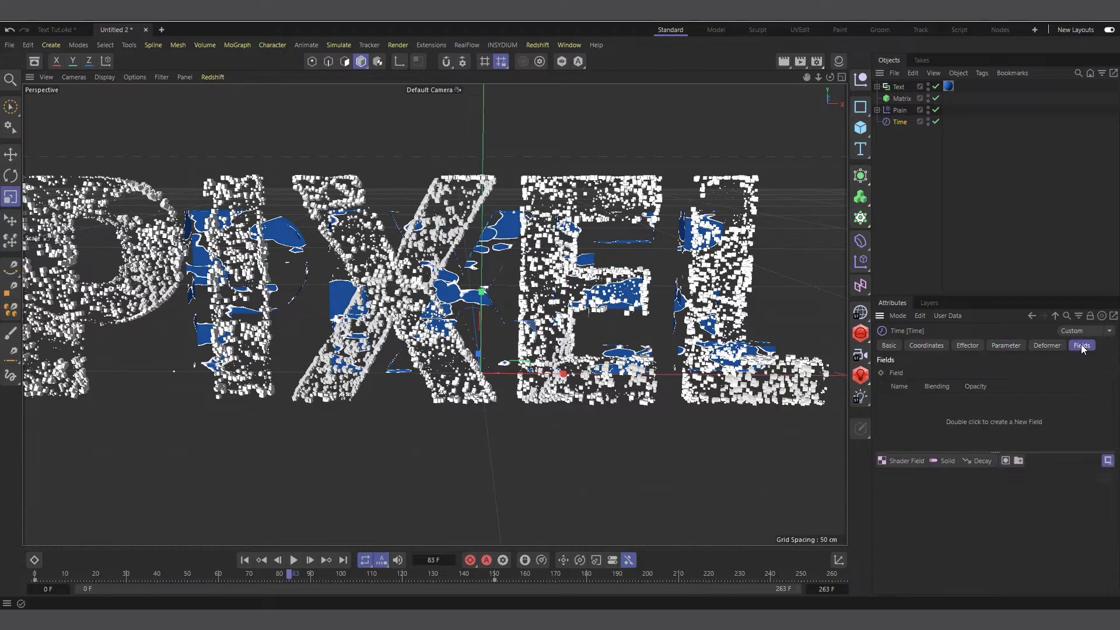
click(905, 461)
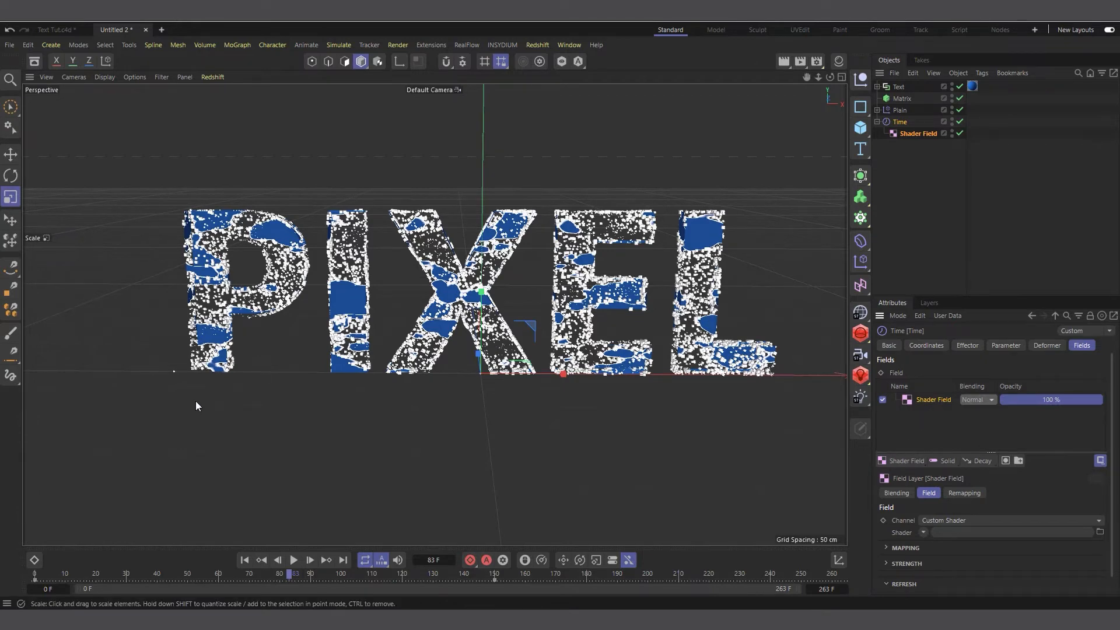
scroll(196, 405, up, 5)
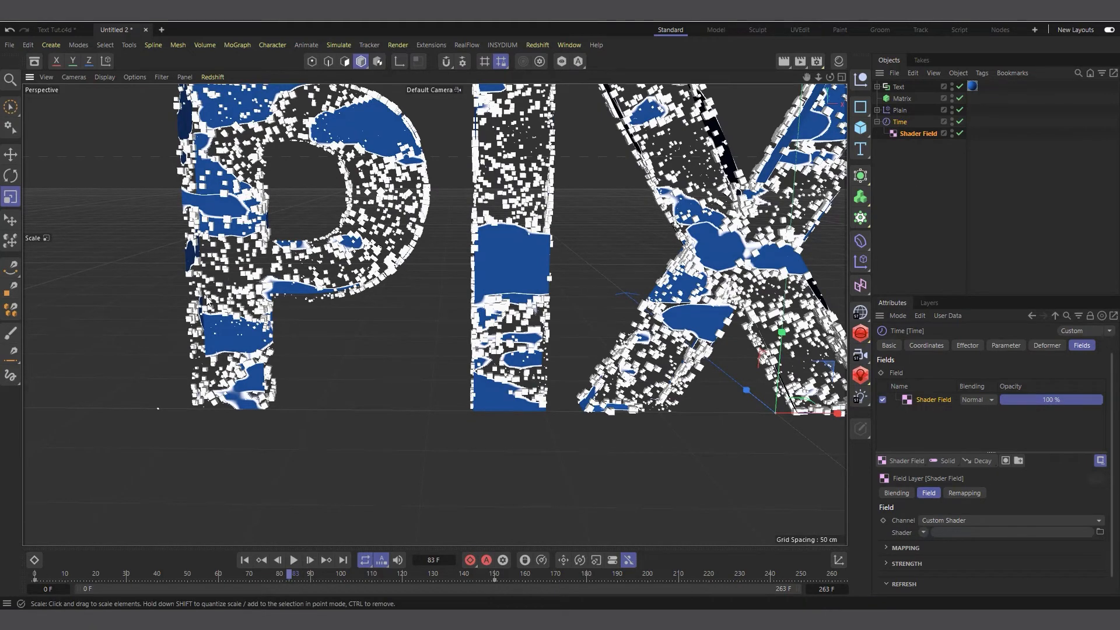
scroll(208, 301, up, 3)
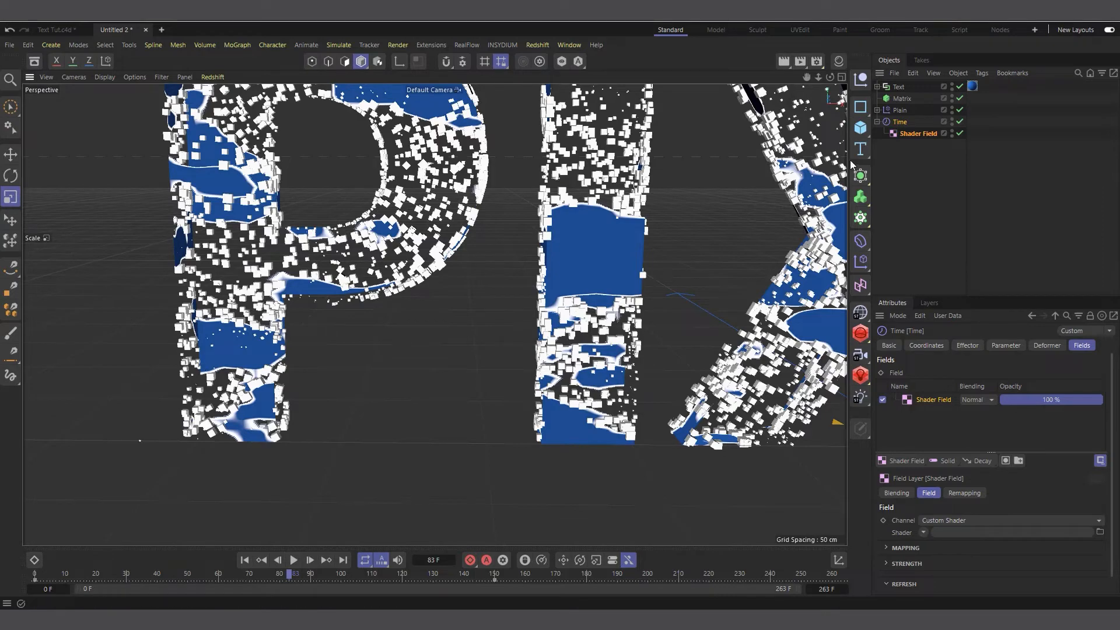
scroll(132, 398, down, 2)
scroll(584, 392, down, 3)
scroll(346, 378, down, 3)
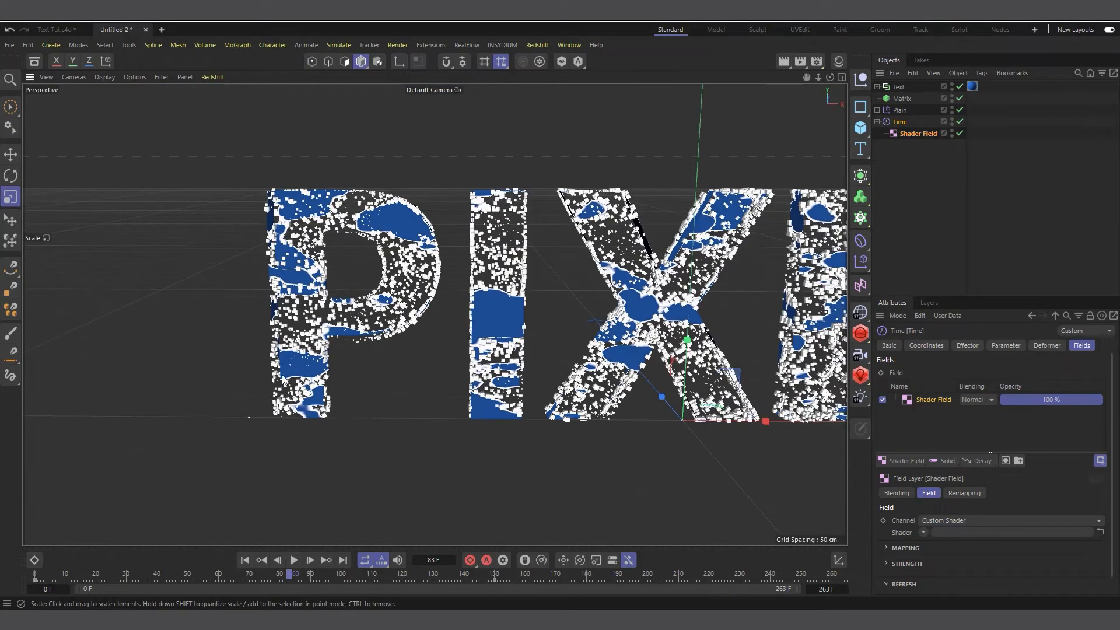
drag(803, 75, 279, 469)
scroll(379, 302, up, 2)
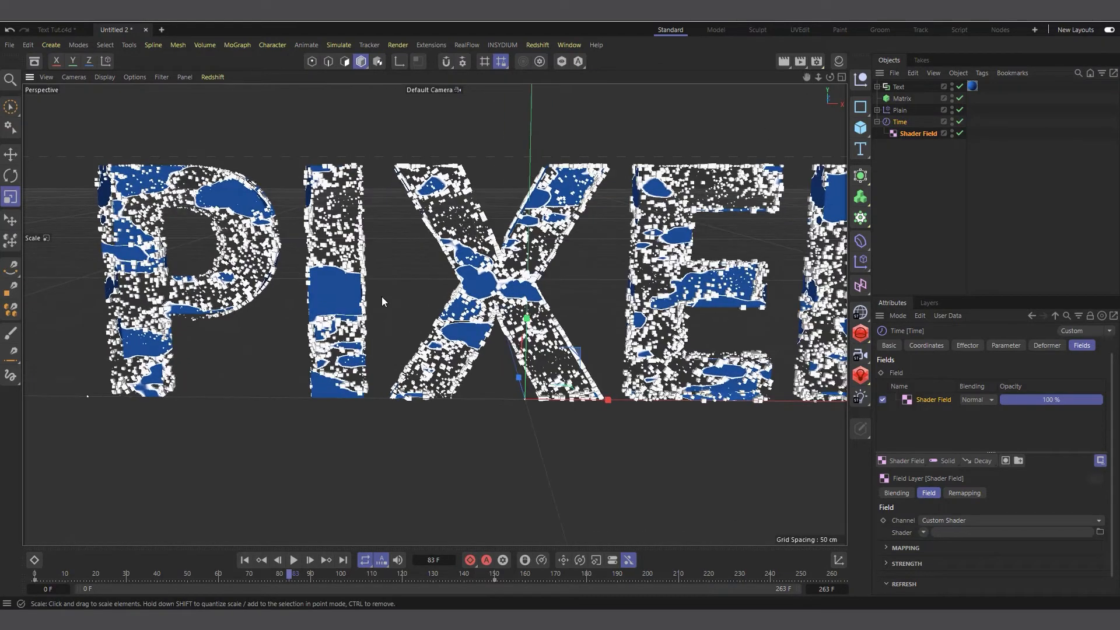
Set the Time effector's Shader Field channel to Alpha and link the Text object's material tag to it.
click(909, 135)
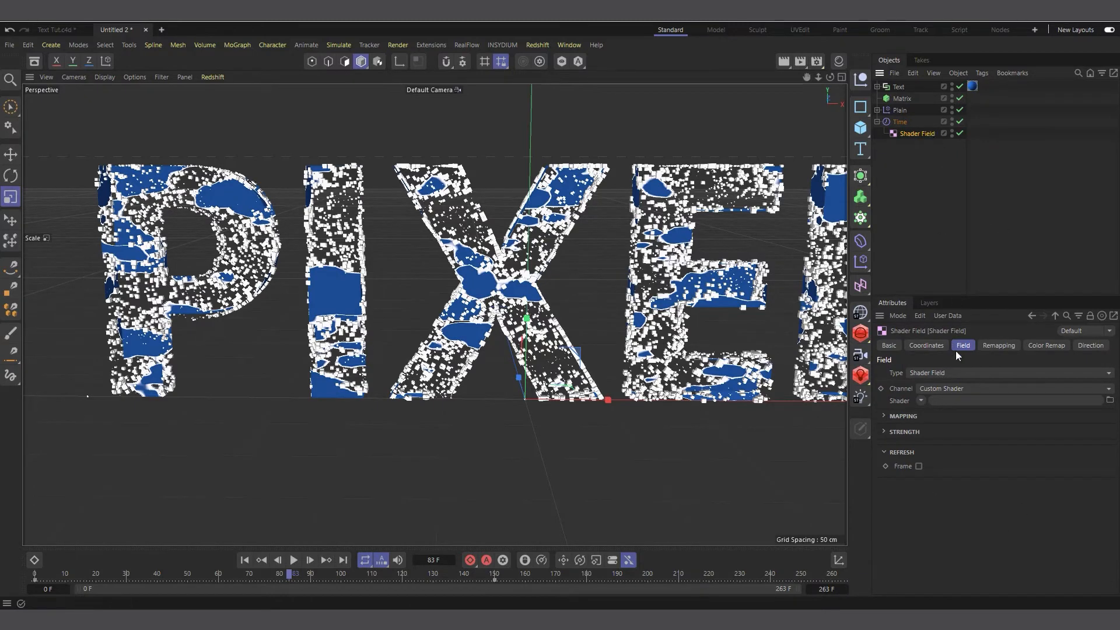
click(964, 386)
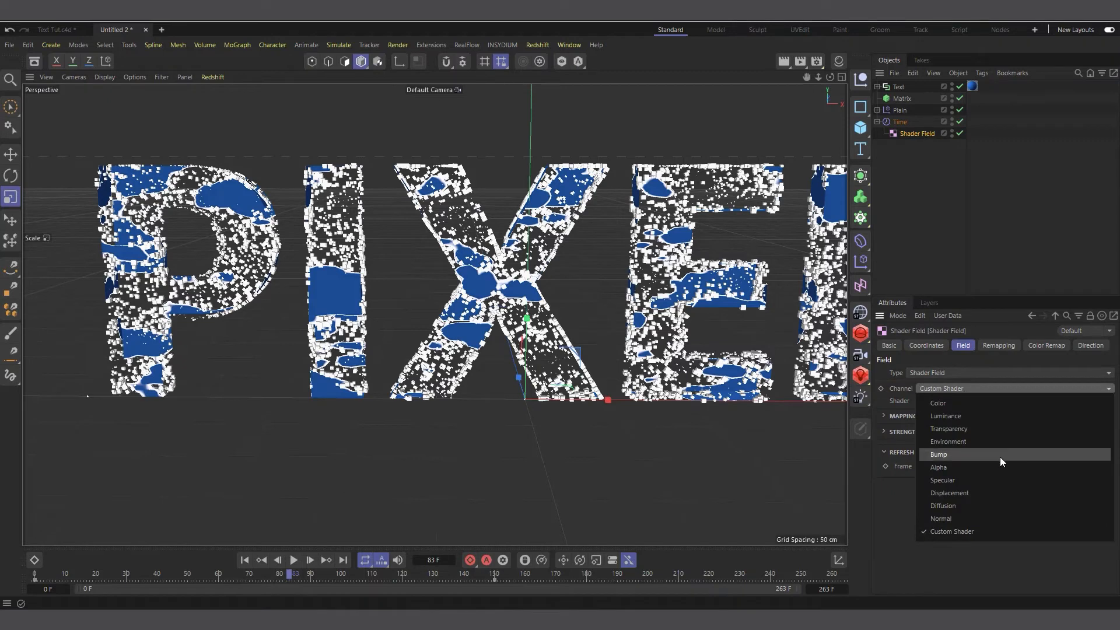
click(953, 470)
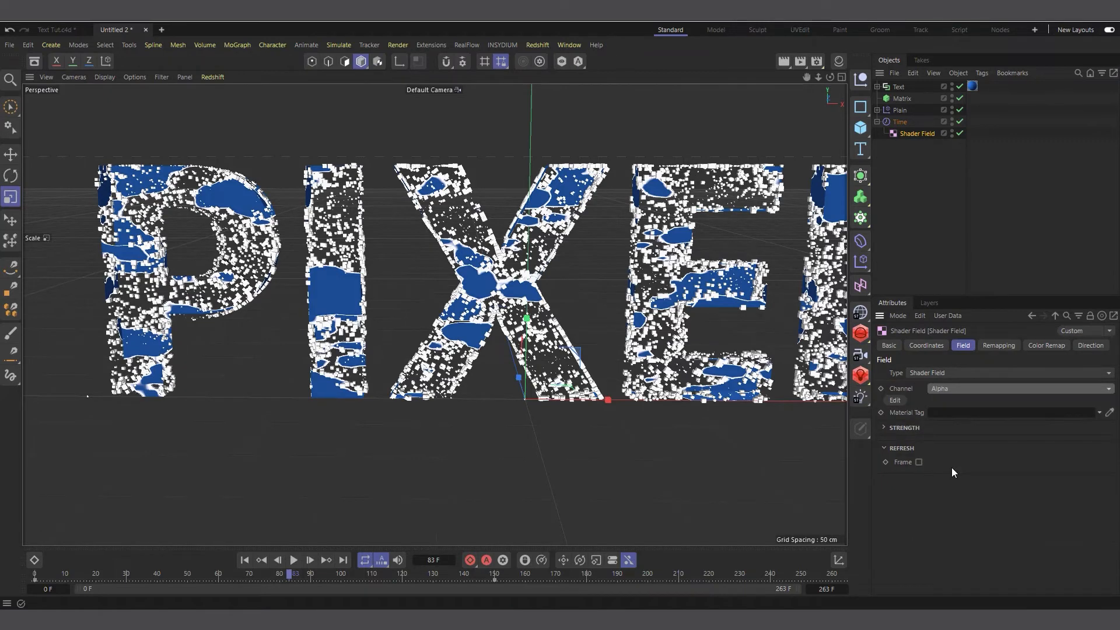
click(1110, 413)
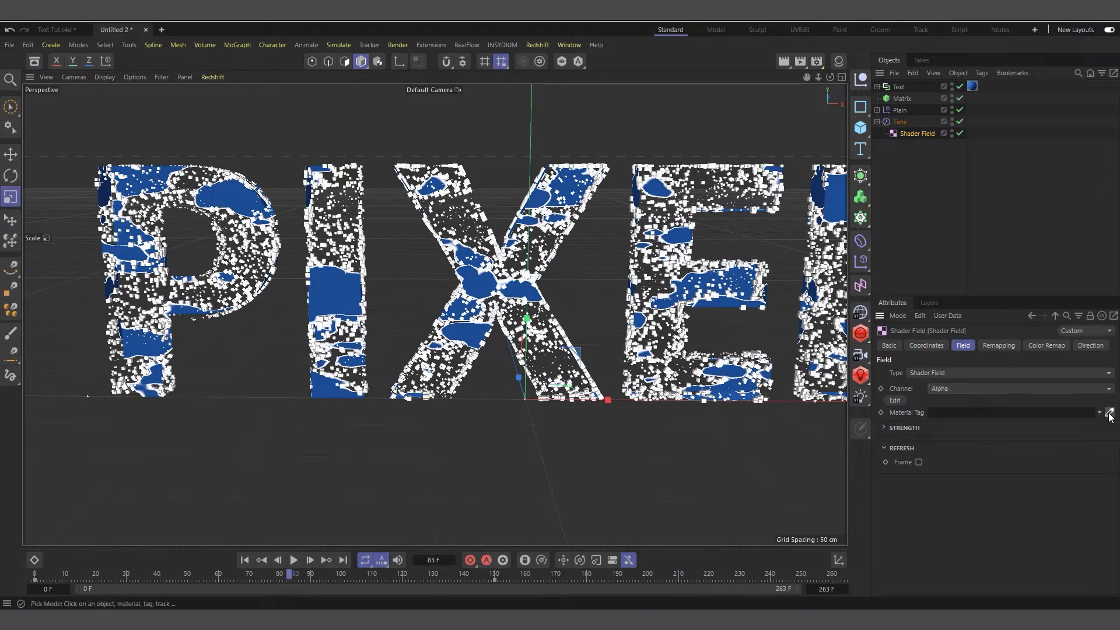
click(972, 88)
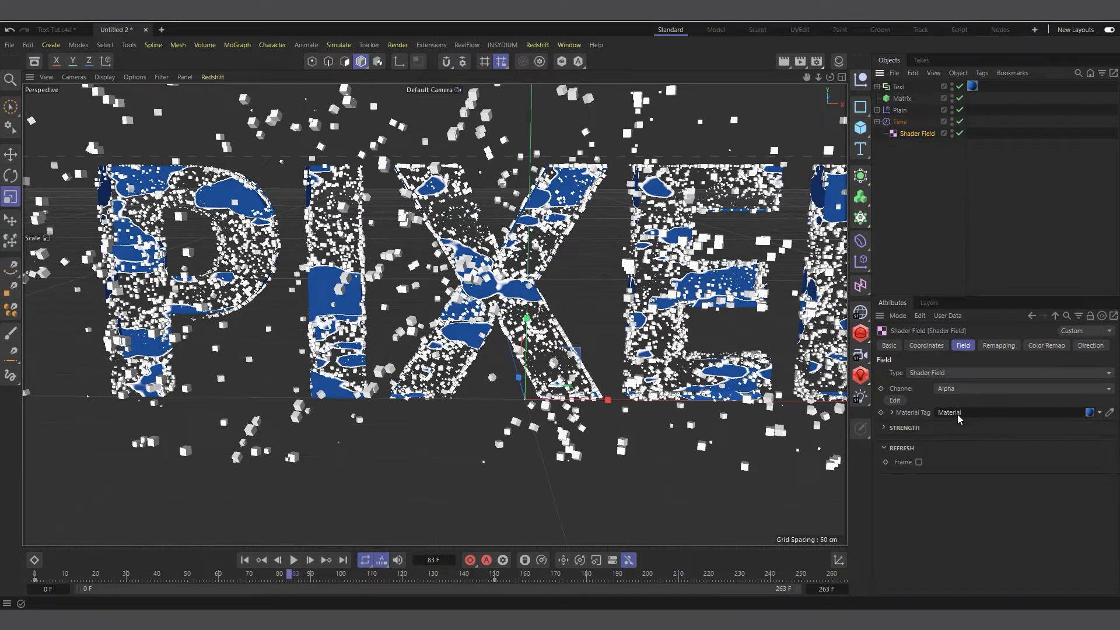
Replay the animation from frame 0 to frame 100 to check how the Alpha-driven field moves the cubes.
click(245, 560)
click(294, 561)
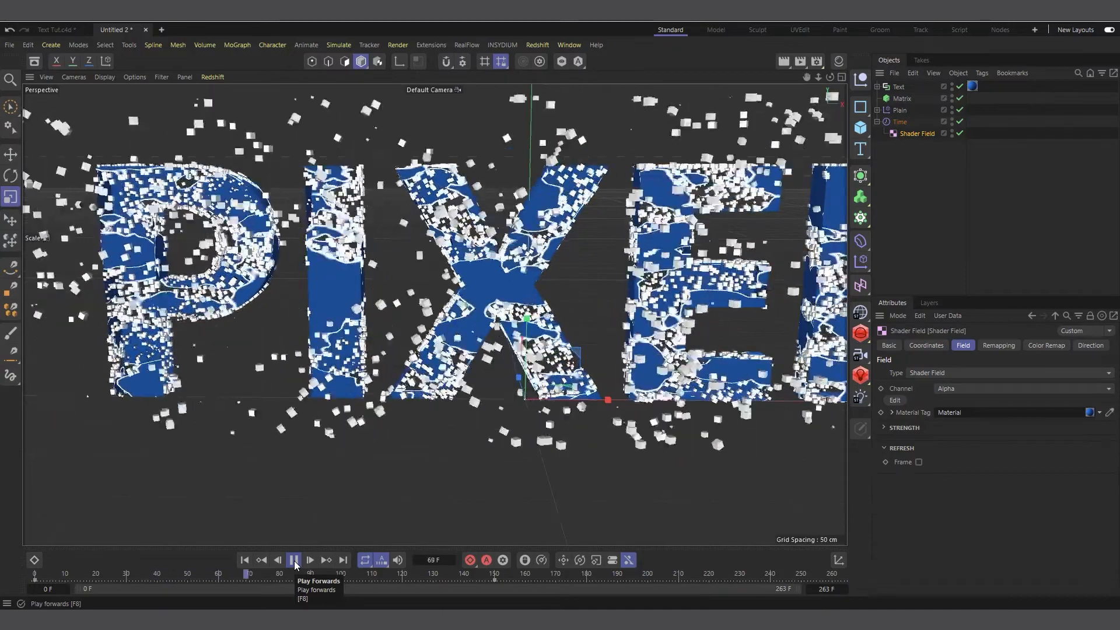
click(294, 560)
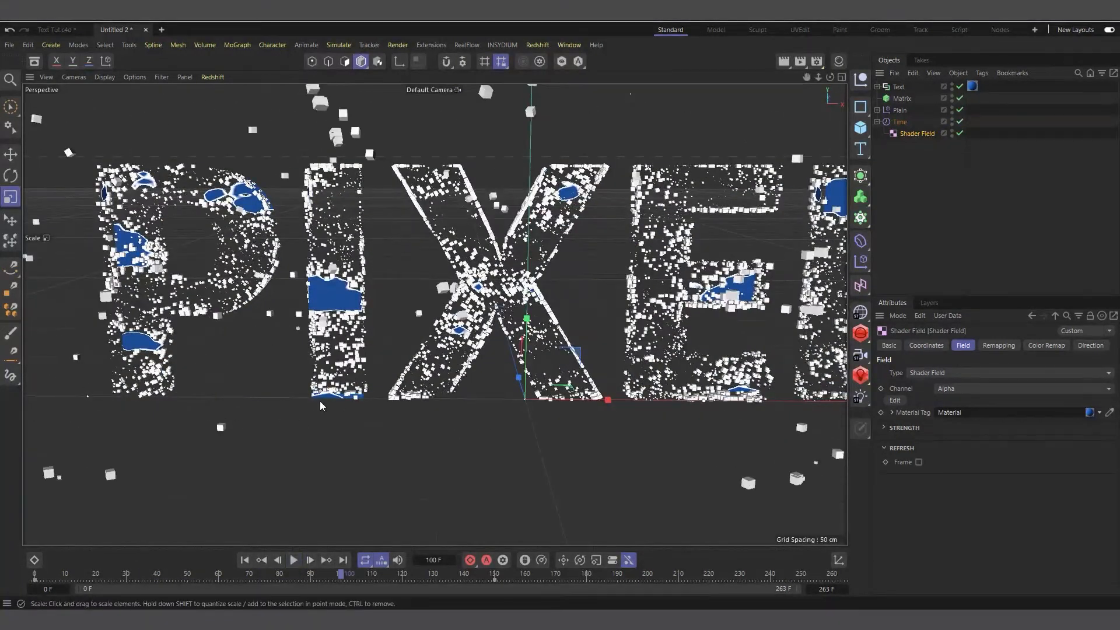
scroll(260, 400, down, 2)
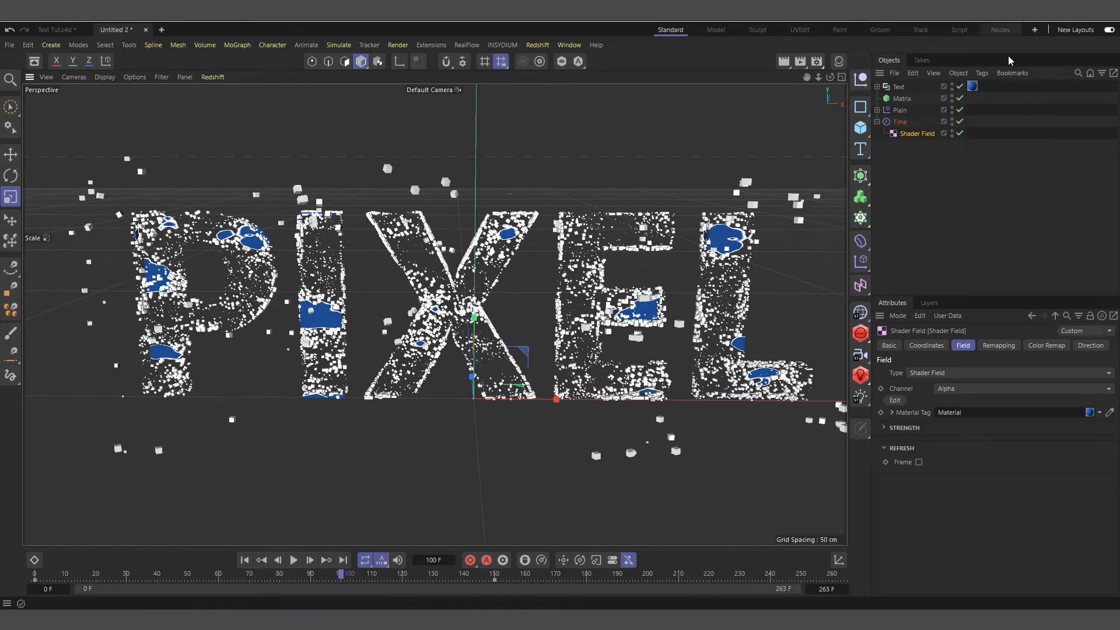
Add an Invert modifier layer above the Shader Field in the Time effector's fields.
click(899, 123)
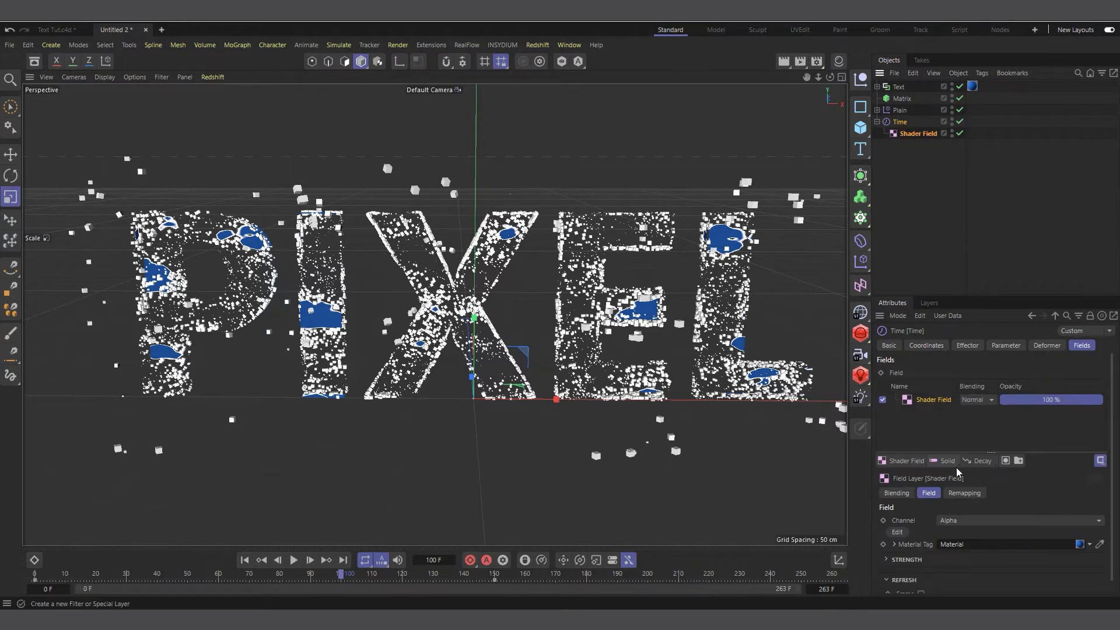
click(983, 462)
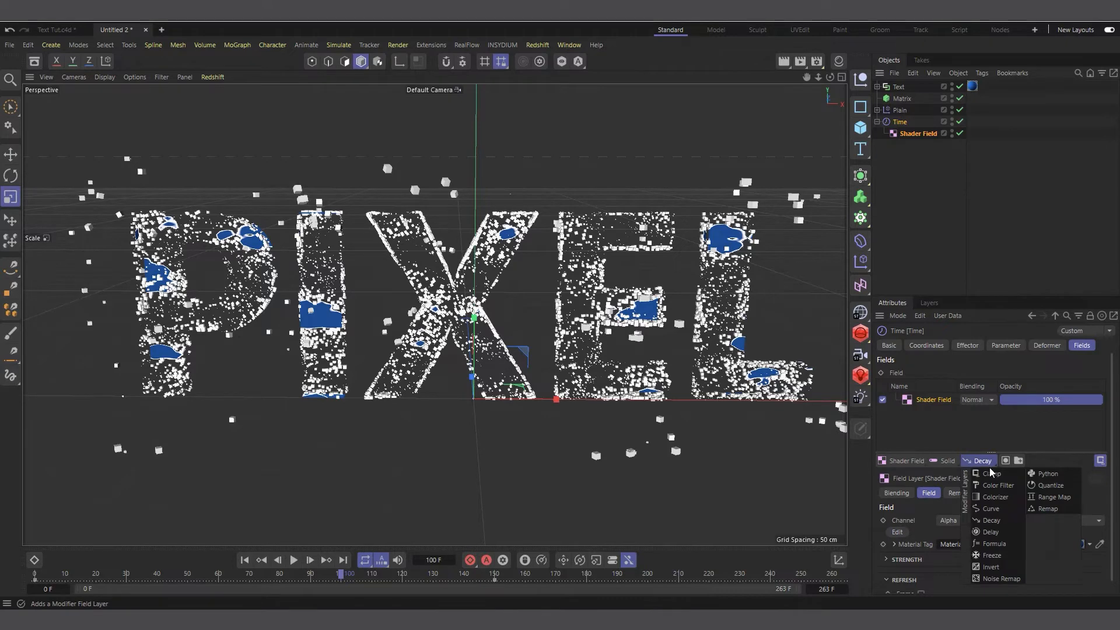
click(990, 567)
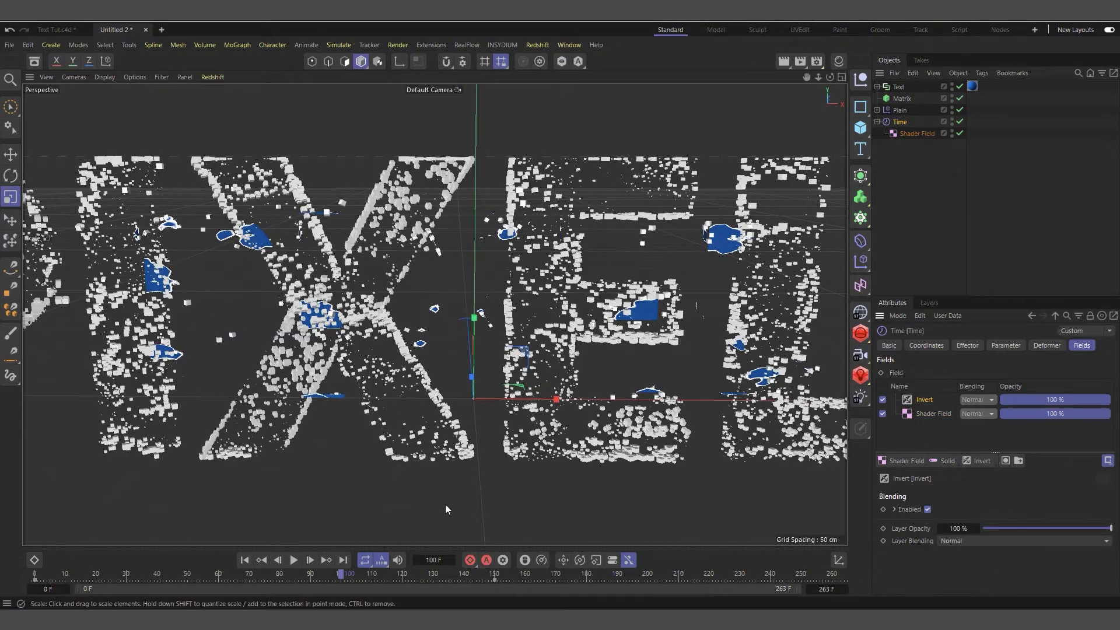
Replay the animation from frame 0 twice to examine the cube motion with the inverted field, and return to the start.
click(244, 560)
click(299, 559)
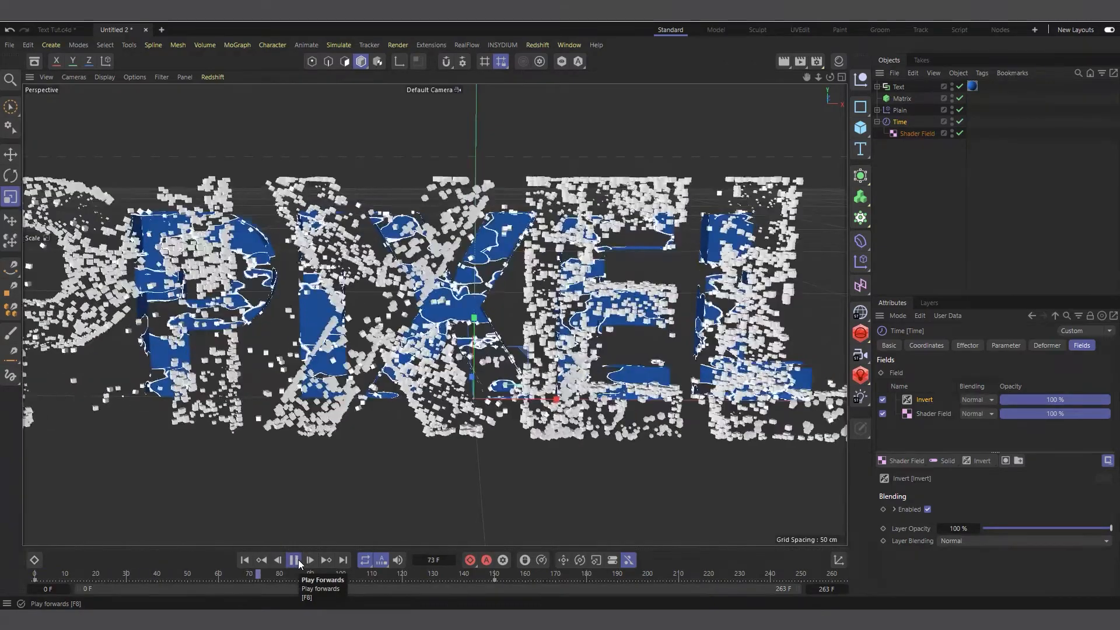
click(298, 561)
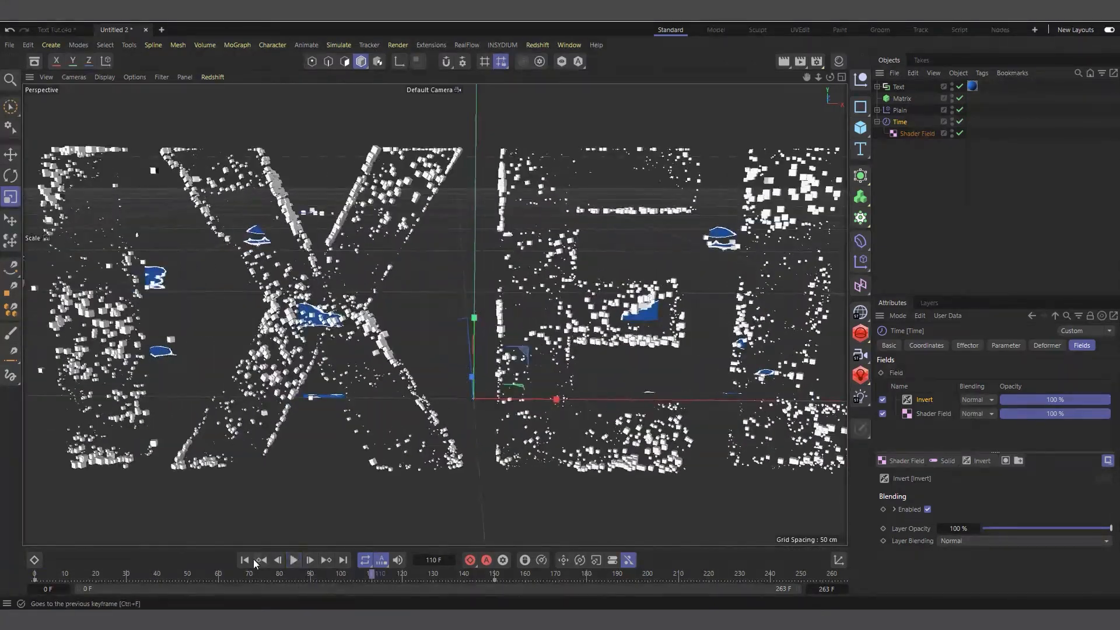
click(245, 560)
scroll(465, 170, down, 2)
scroll(290, 418, down, 2)
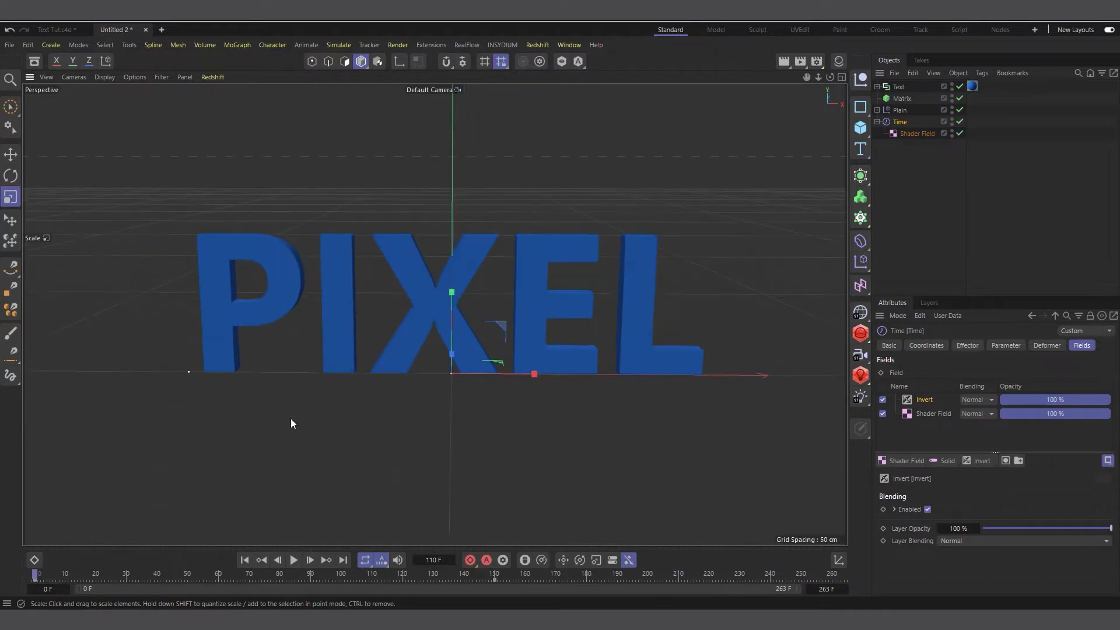
click(294, 560)
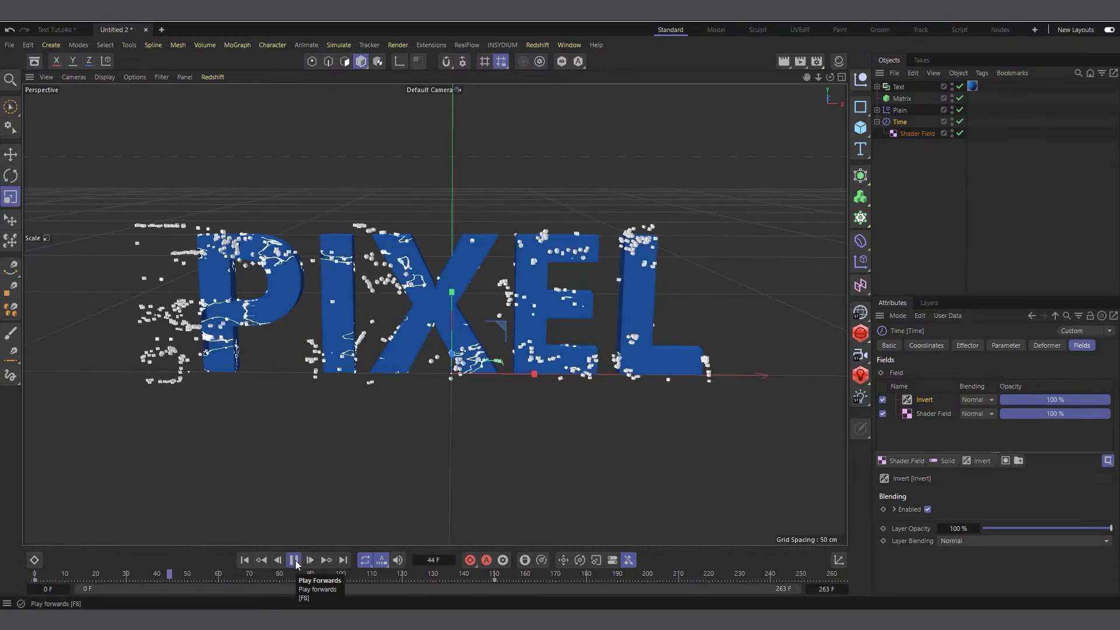
click(295, 560)
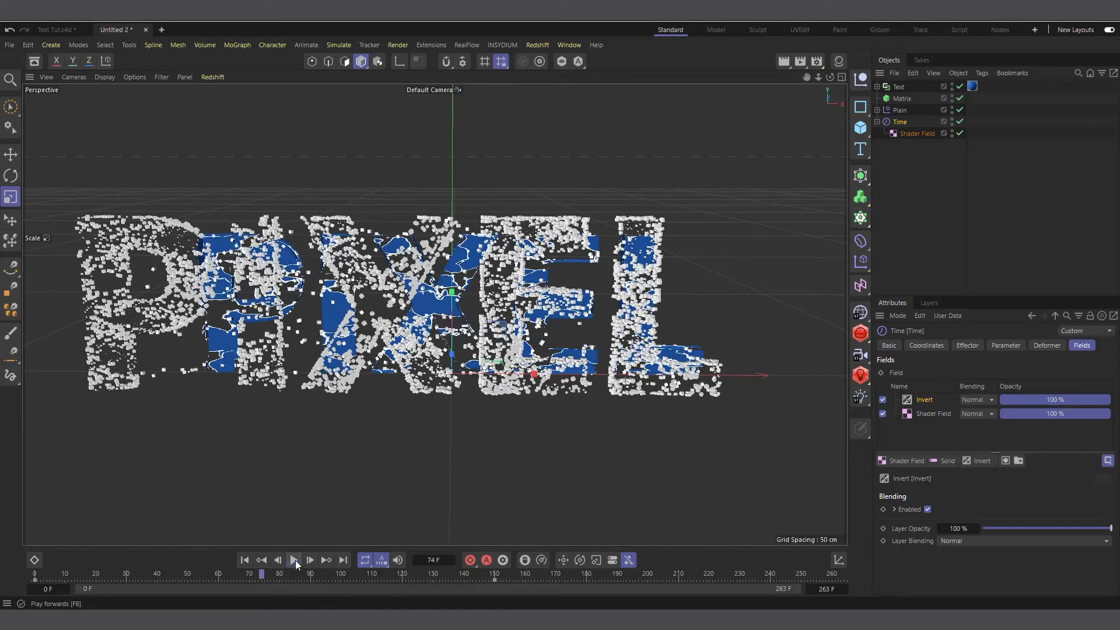
click(245, 560)
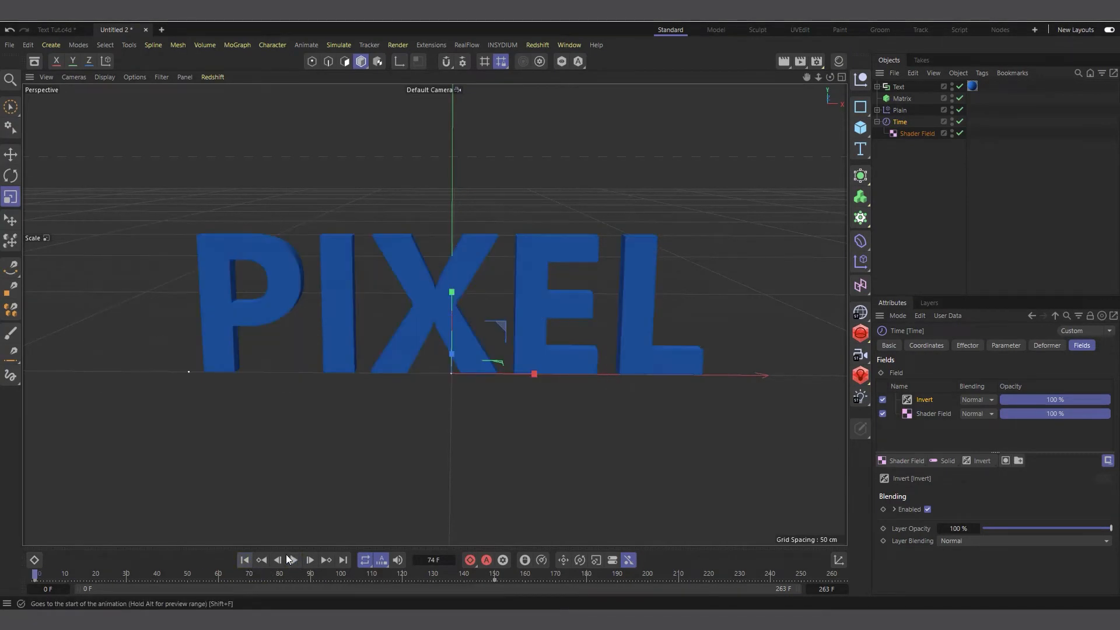
Add a Random effector to the Matrix object and place it below the Time effector in the object hierarchy.
click(878, 121)
click(902, 99)
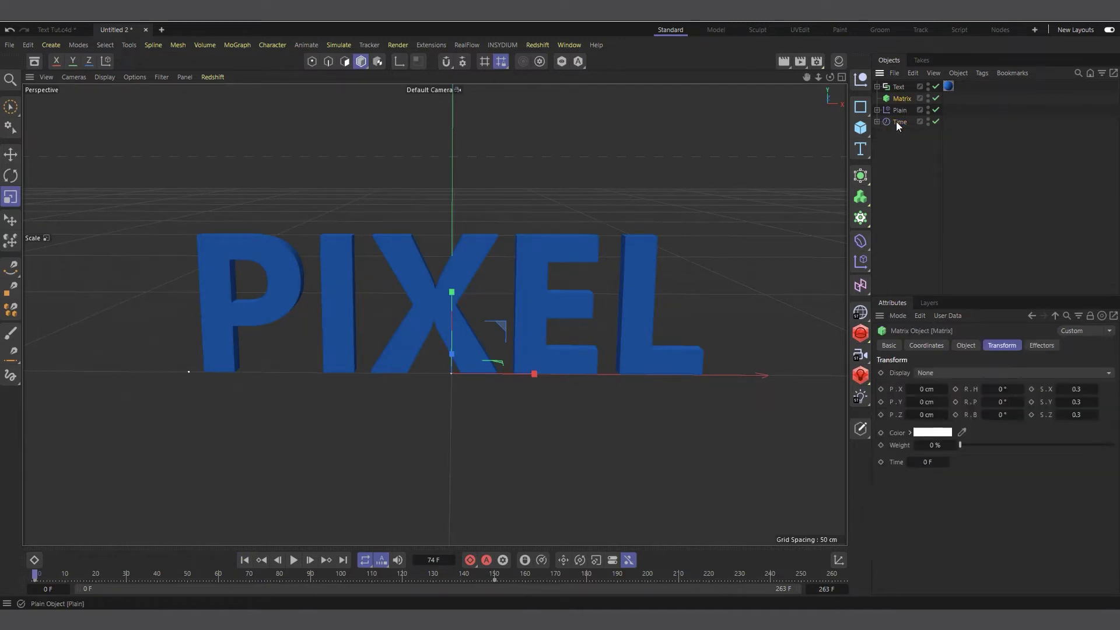
click(862, 264)
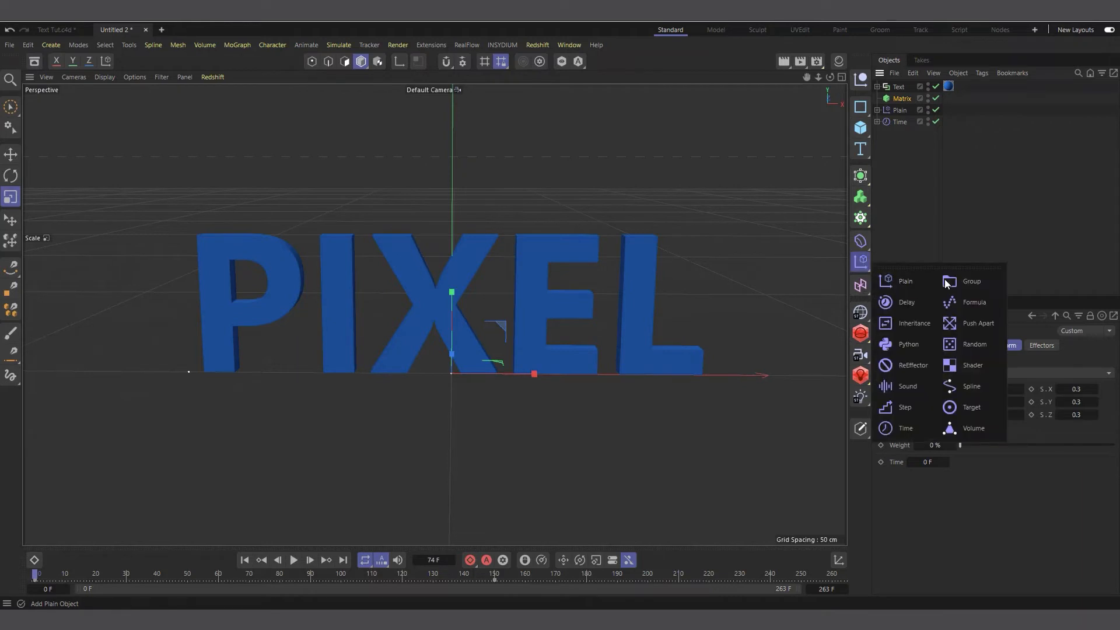
click(982, 342)
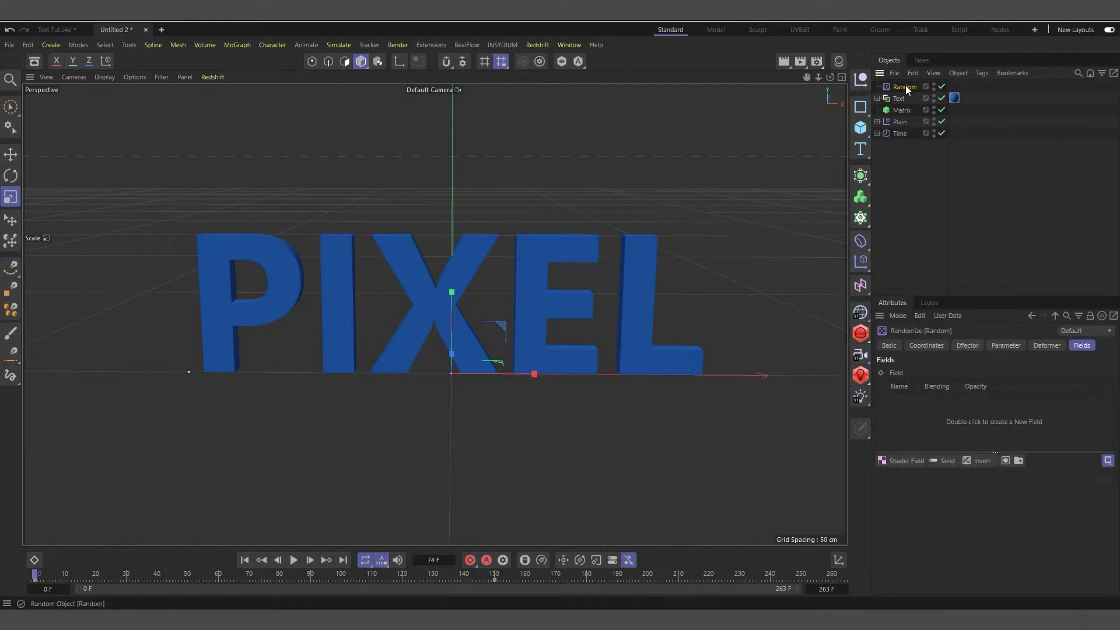
drag(905, 134, 908, 159)
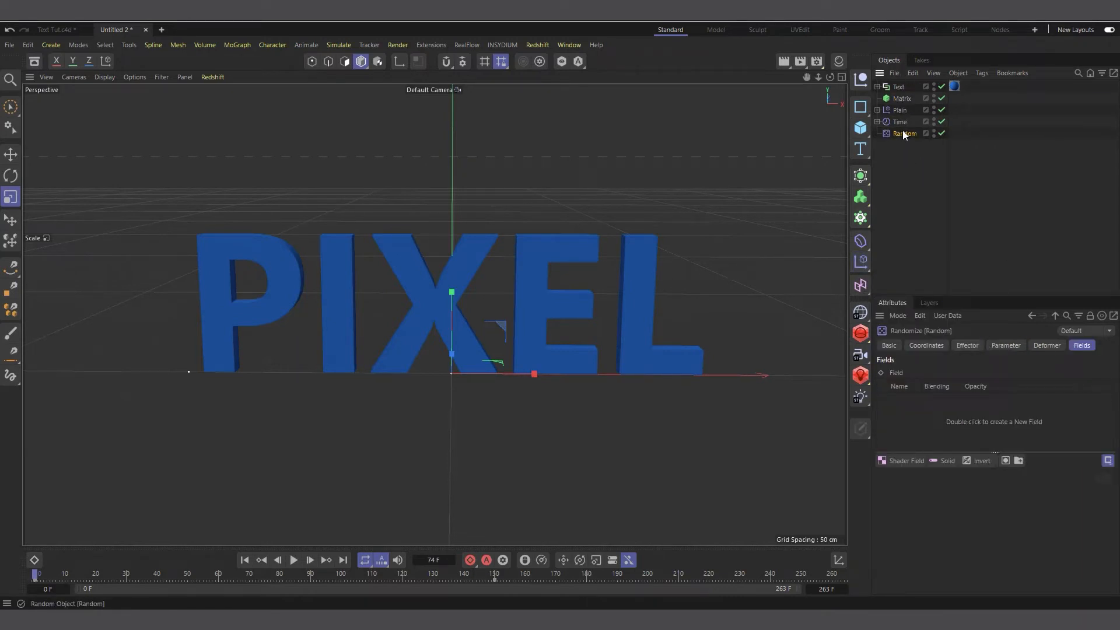
Play the animation to see how the Random effector scatters the cubes, and return to frame 0.
click(290, 561)
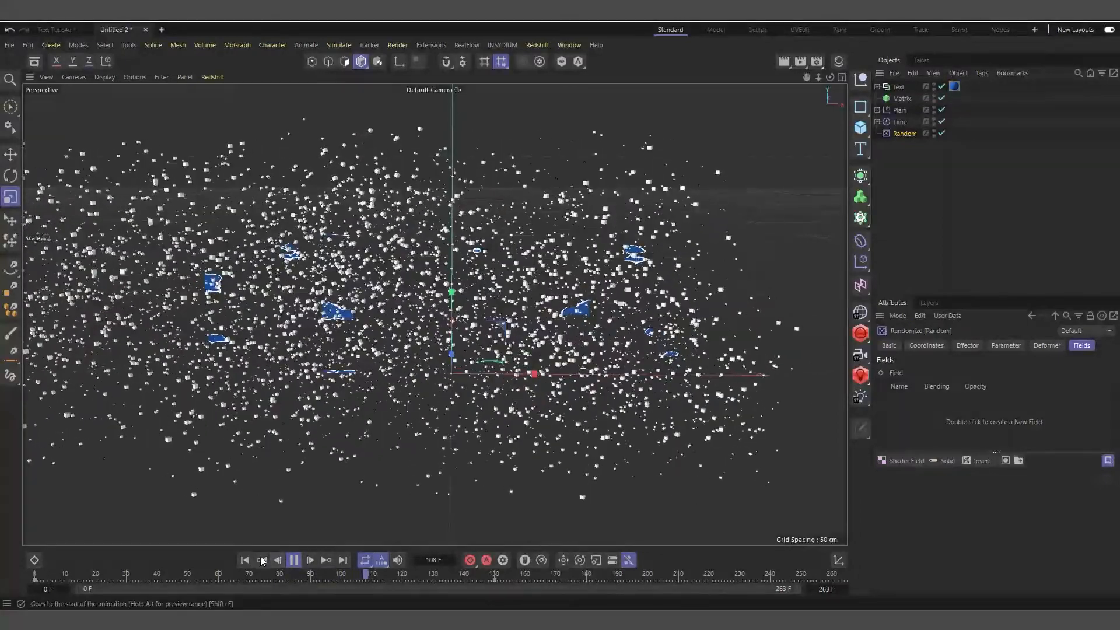
click(295, 560)
click(243, 559)
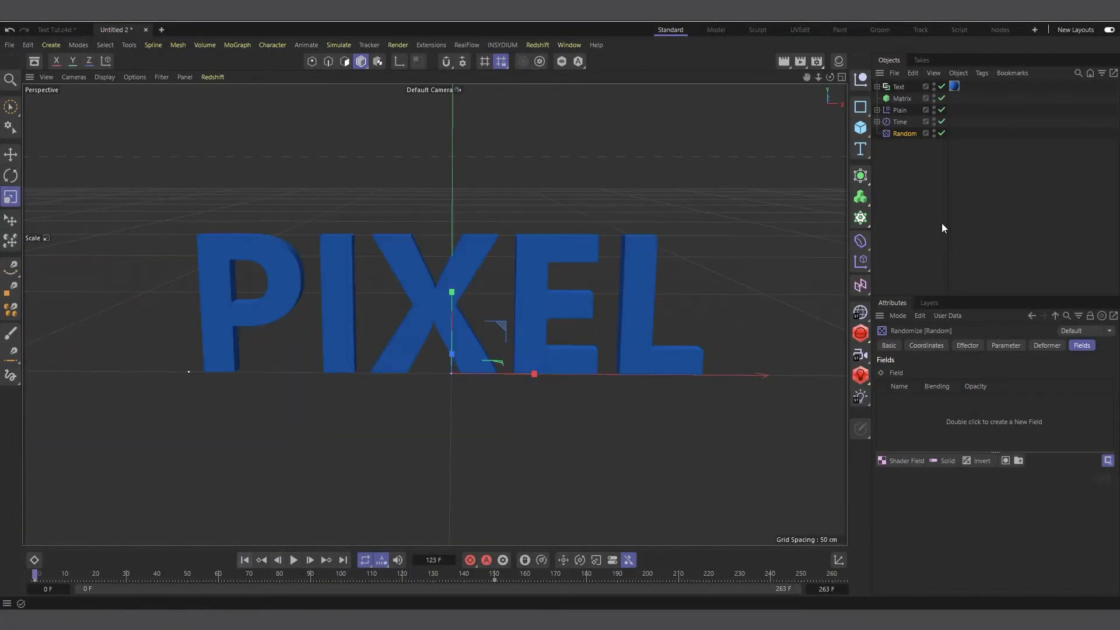
Set the Random effector's mode to Noise with an animation speed of 10 % and a scale of 50 %.
click(975, 346)
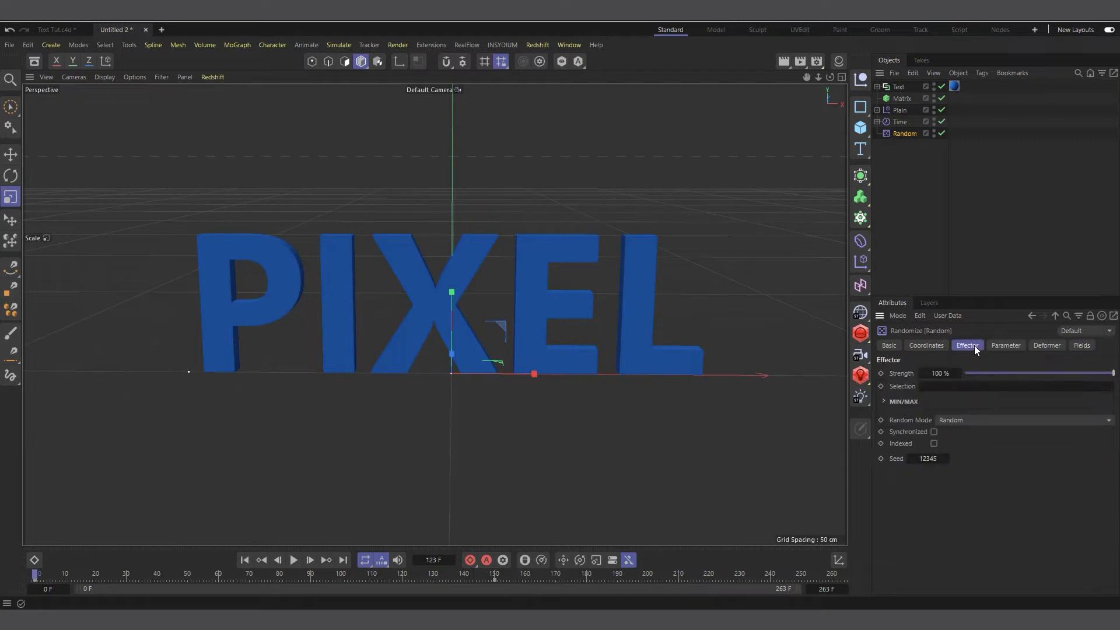
click(1015, 345)
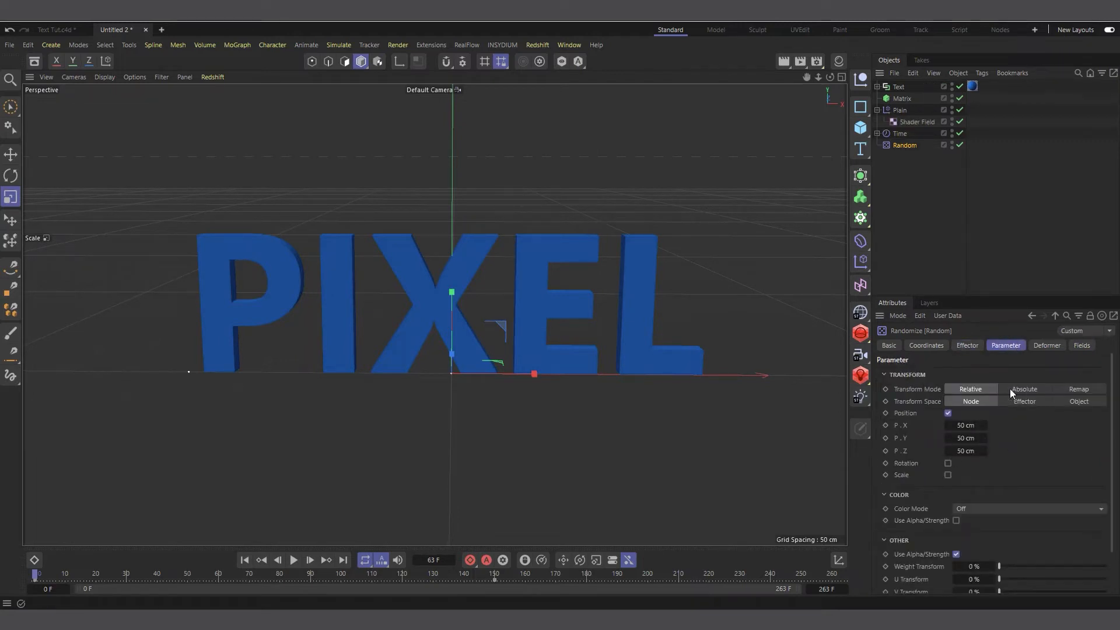
click(969, 346)
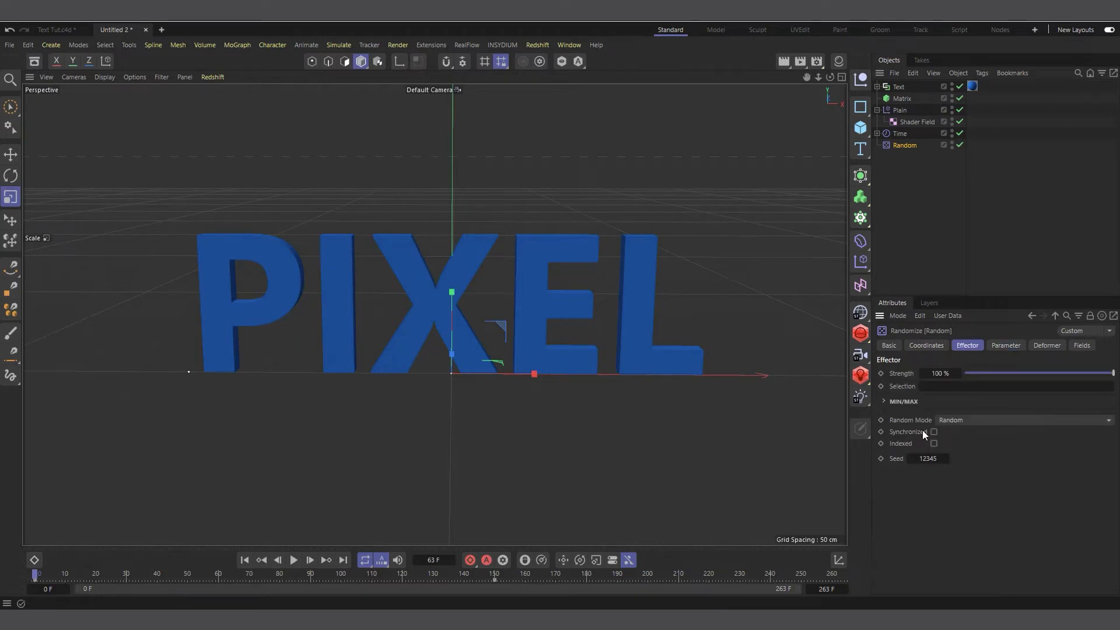
click(992, 420)
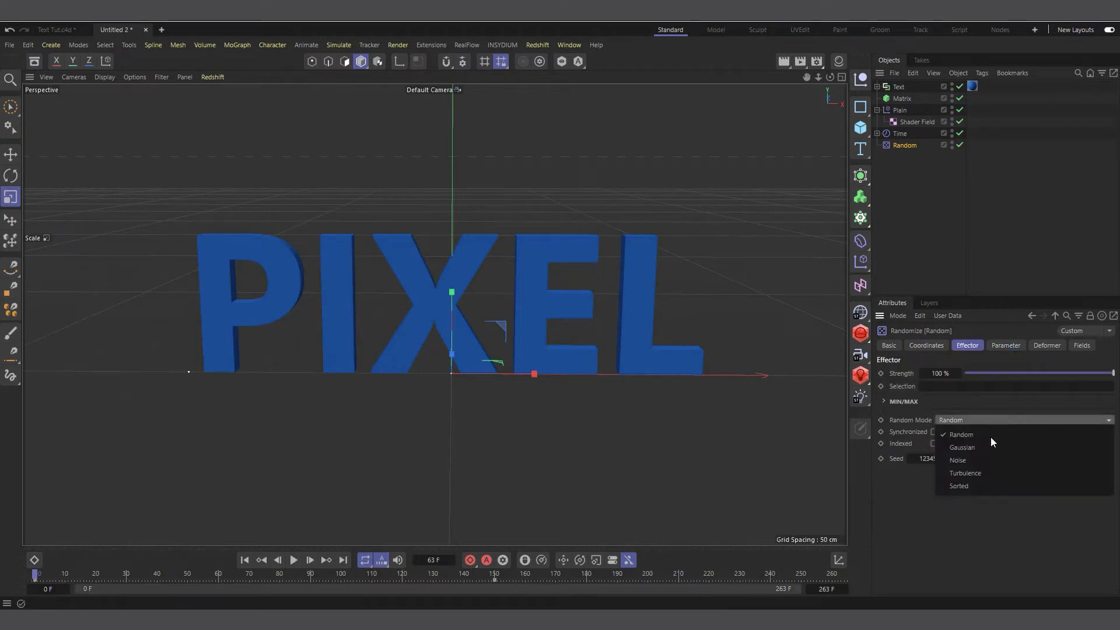
click(973, 461)
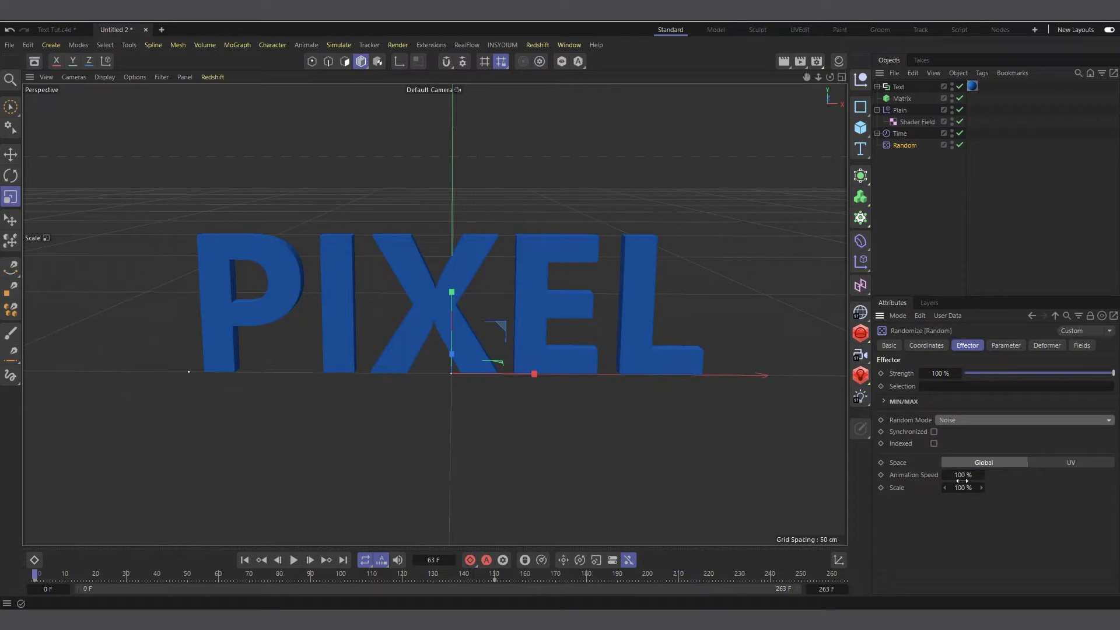
double_click(962, 475)
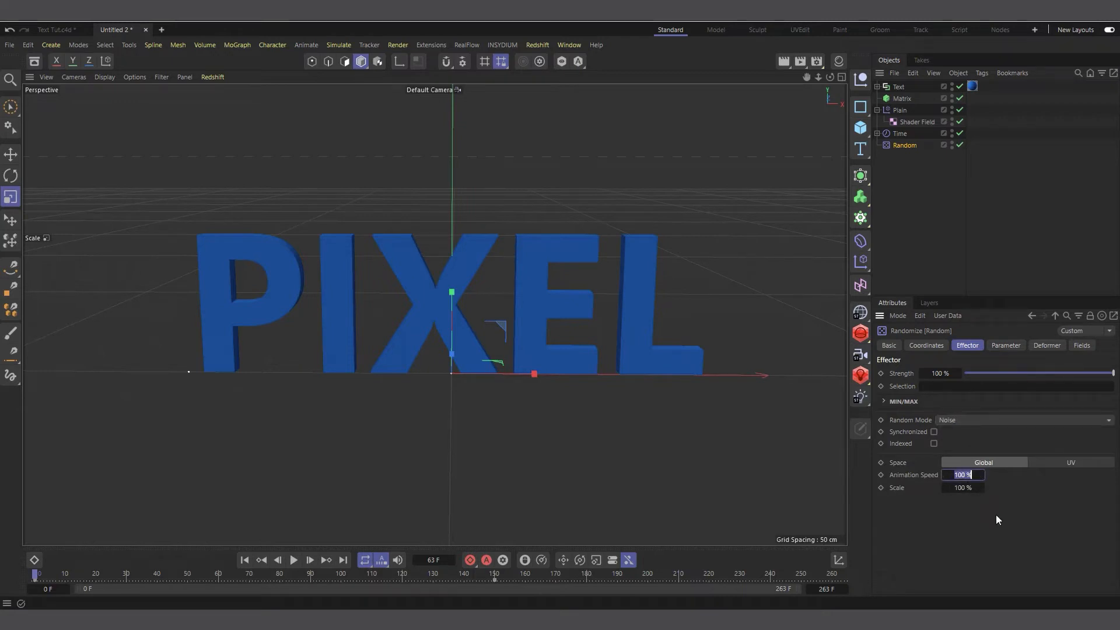
text(10)
key(Tab)
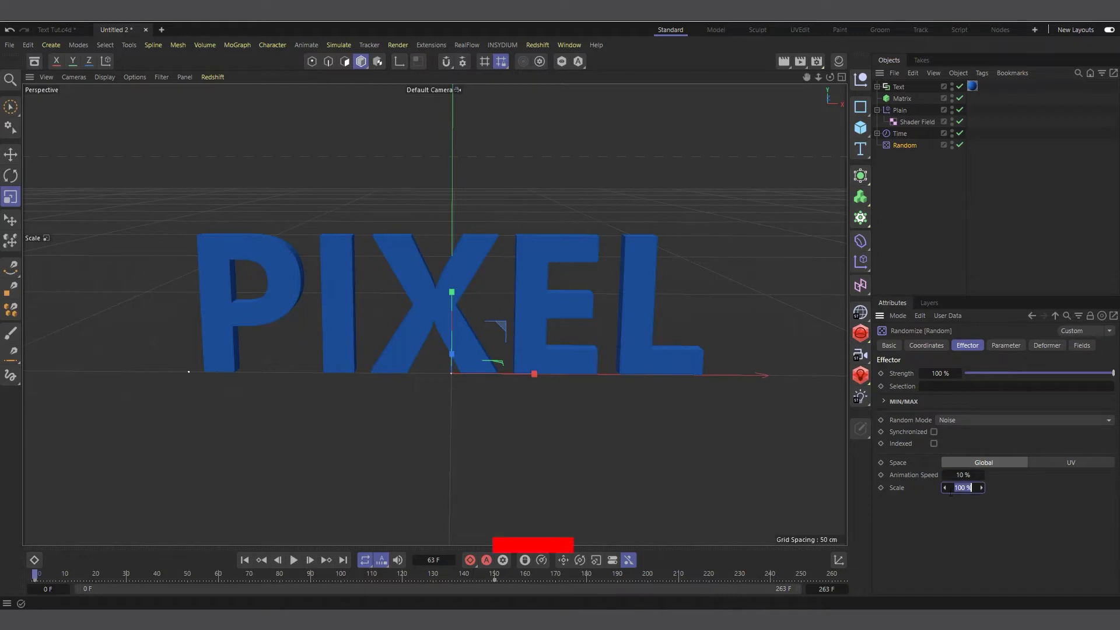
text(50)
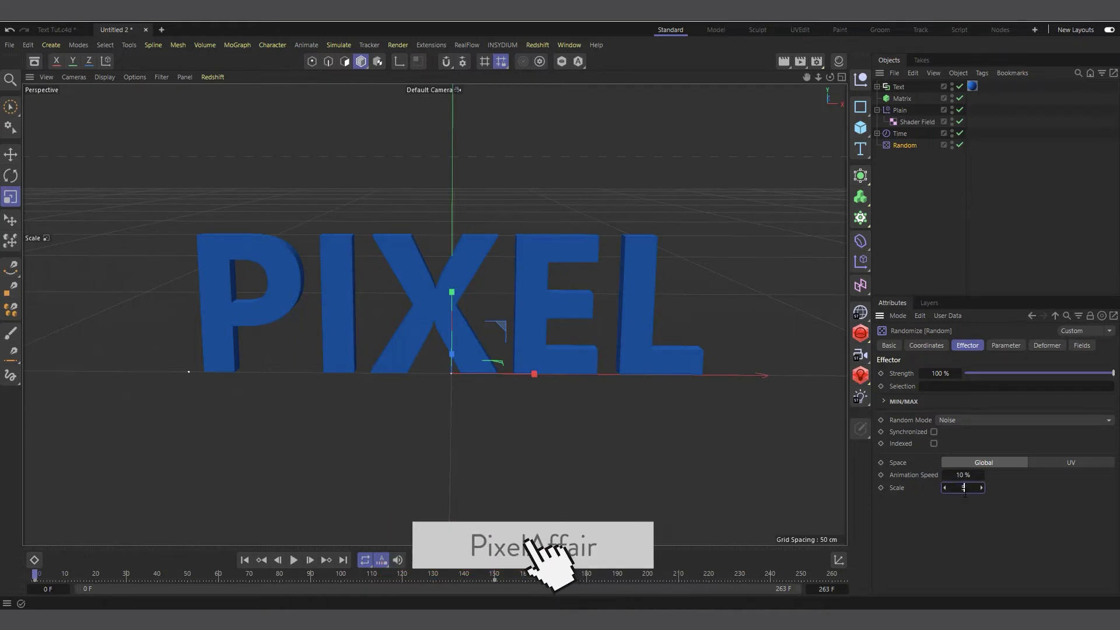
Play the animation from frame 0 twice to examine the noise-driven cube scatter.
click(294, 560)
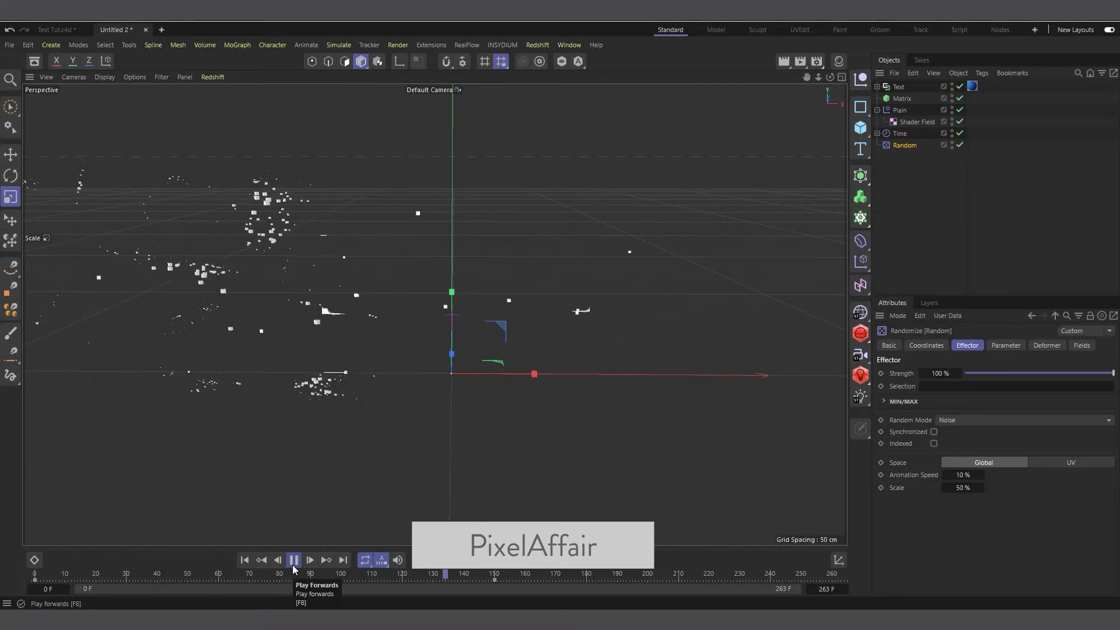
click(292, 564)
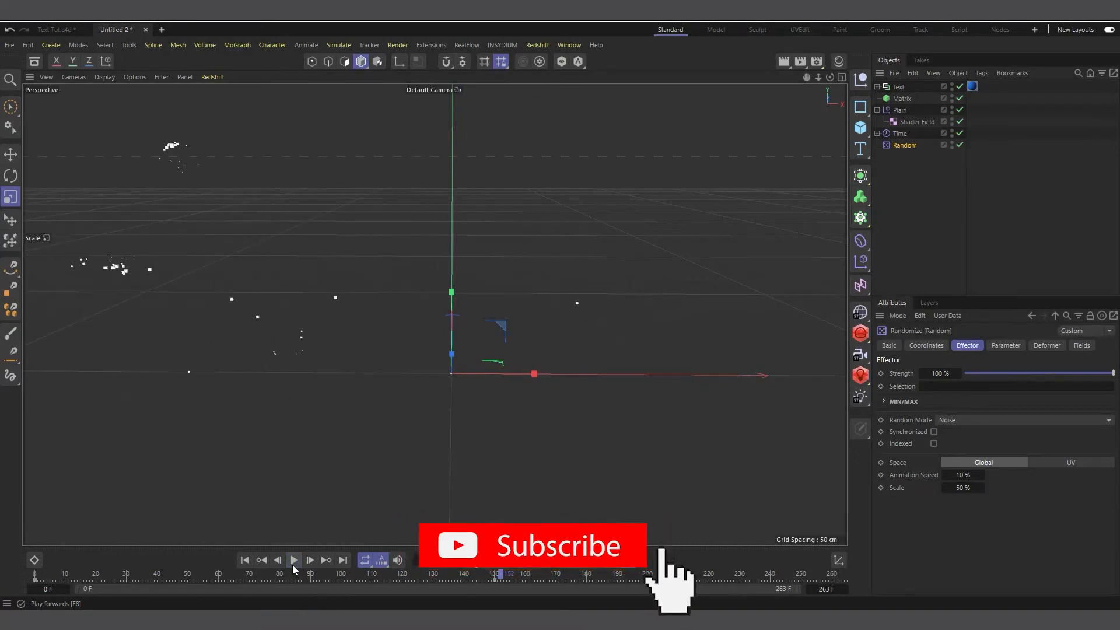
click(245, 560)
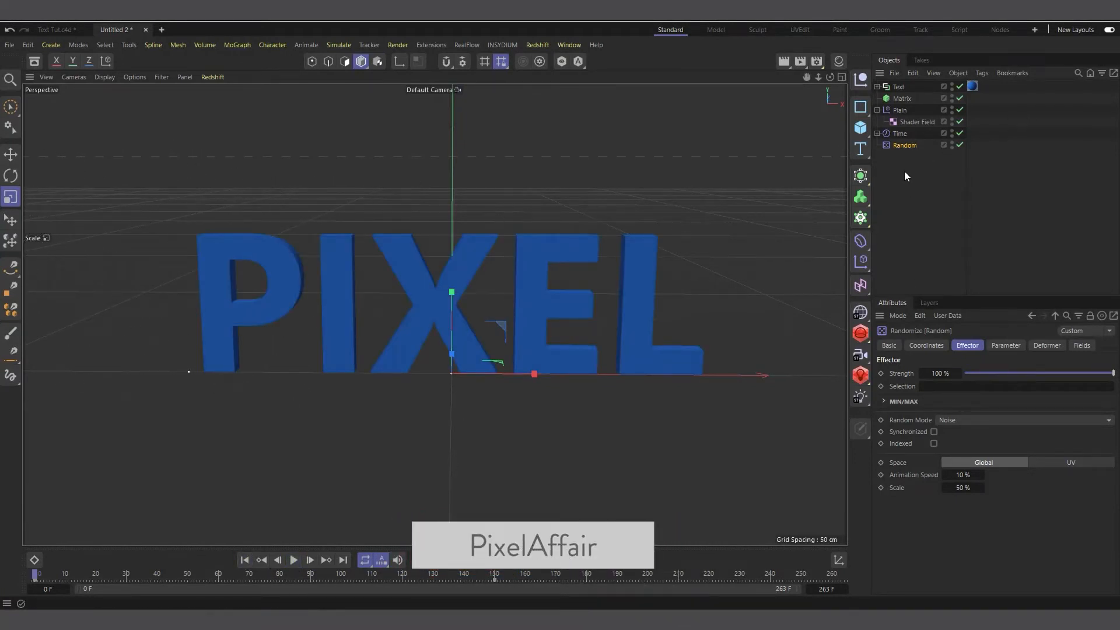
click(877, 109)
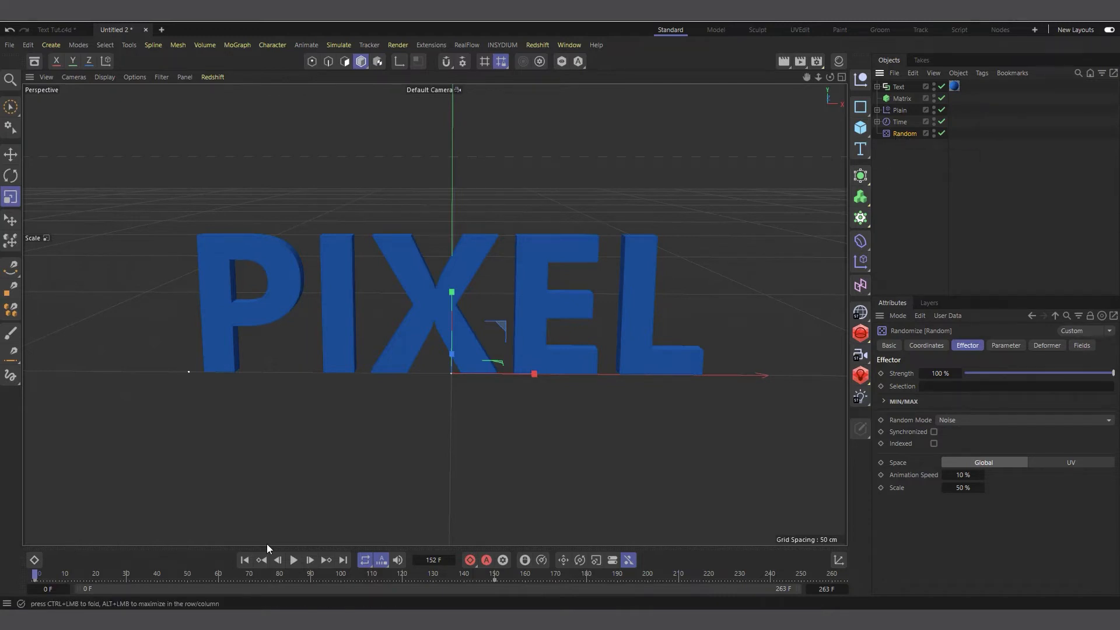
click(294, 561)
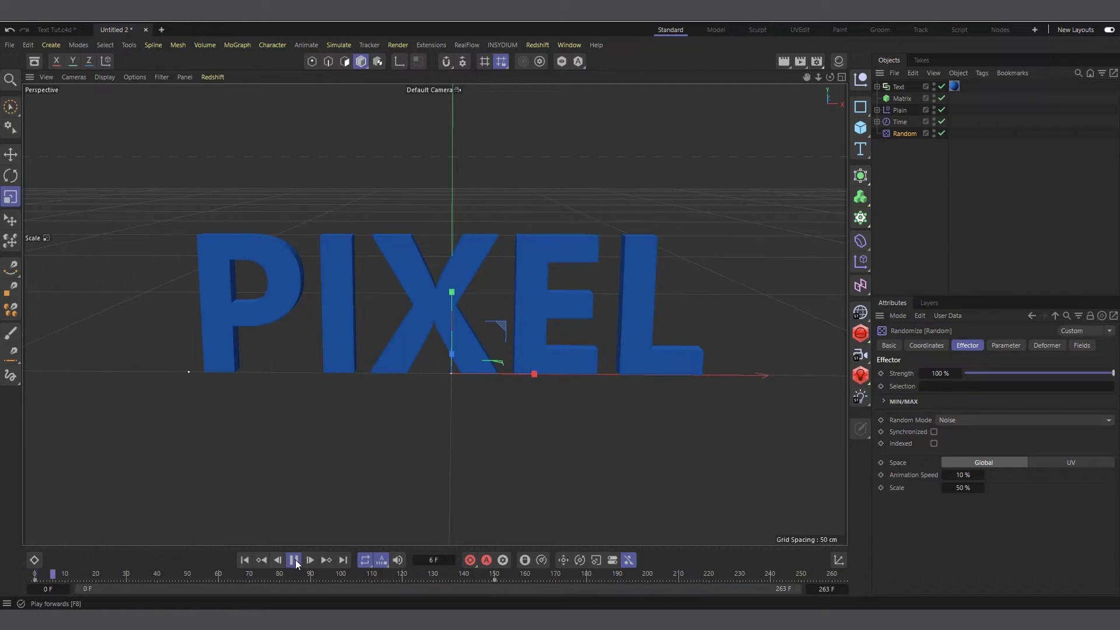
click(295, 561)
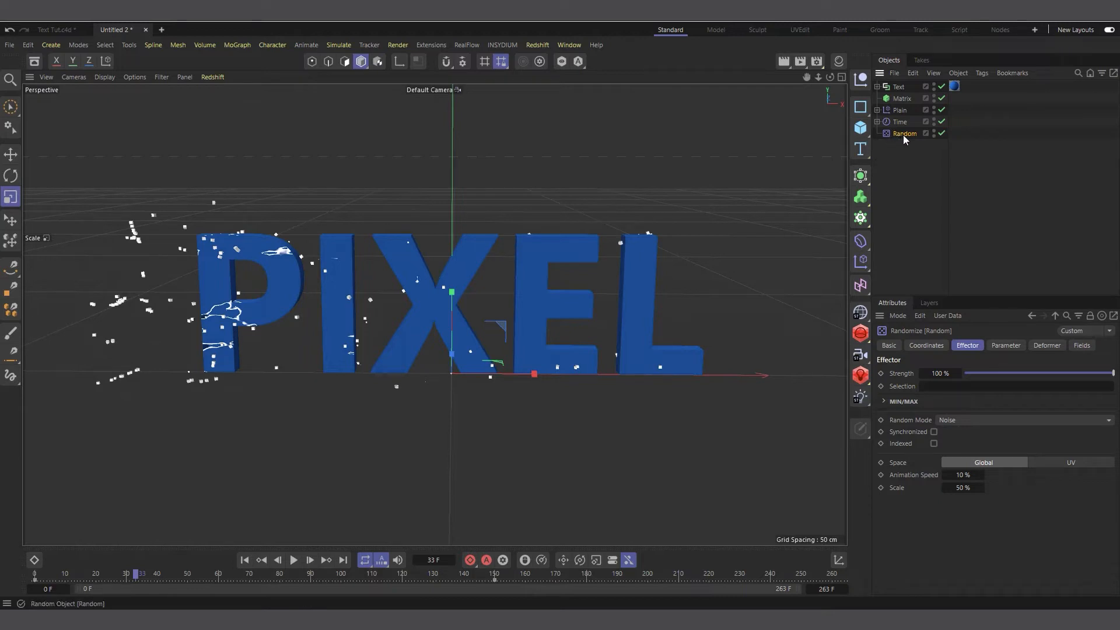
Add the Time effector's Shader Field to the Random effector's fields and place an Invert modifier layer above it.
click(1082, 346)
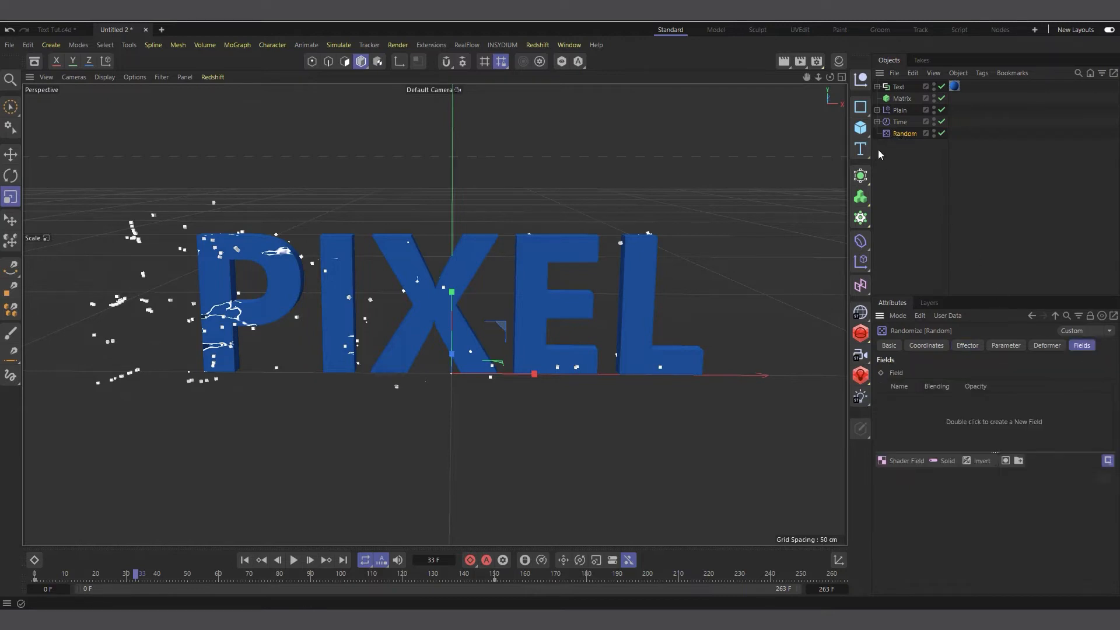
click(876, 121)
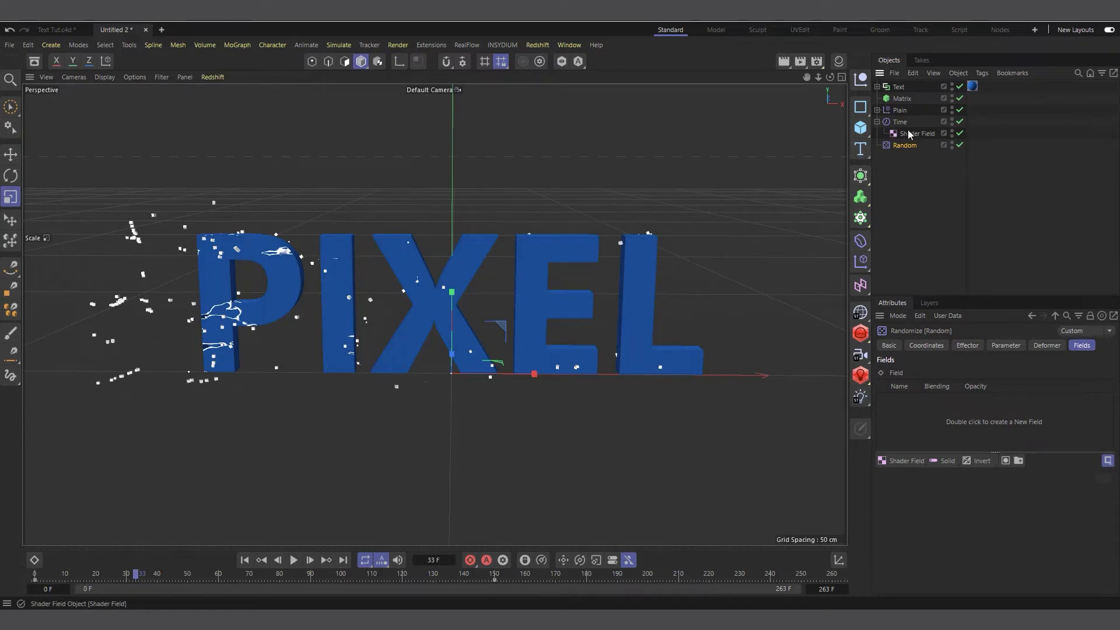
drag(995, 506, 926, 420)
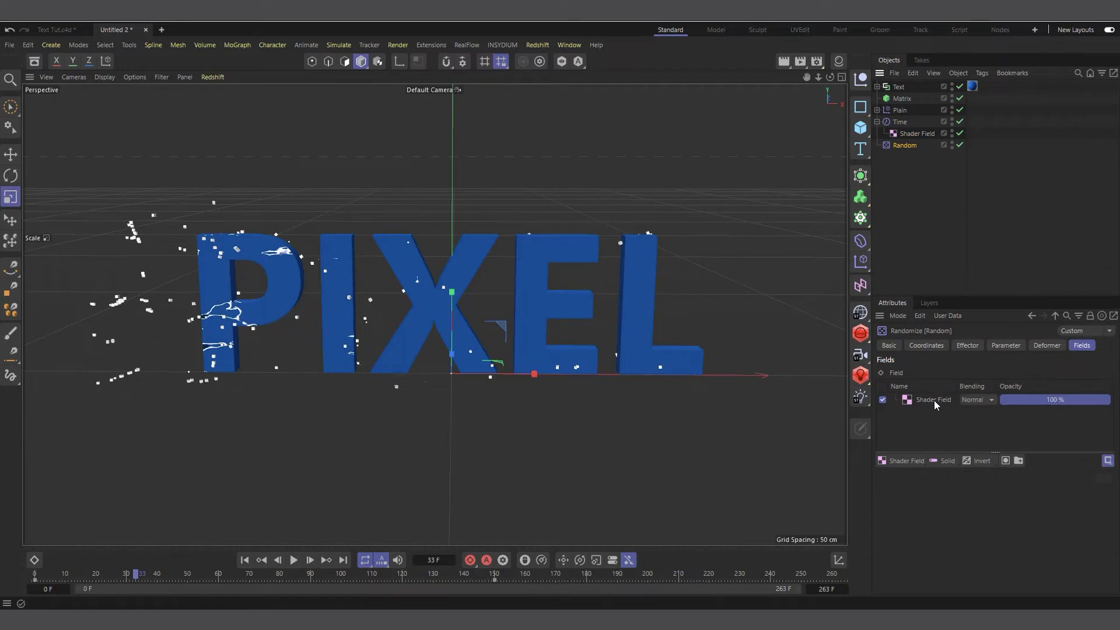
click(934, 400)
click(248, 562)
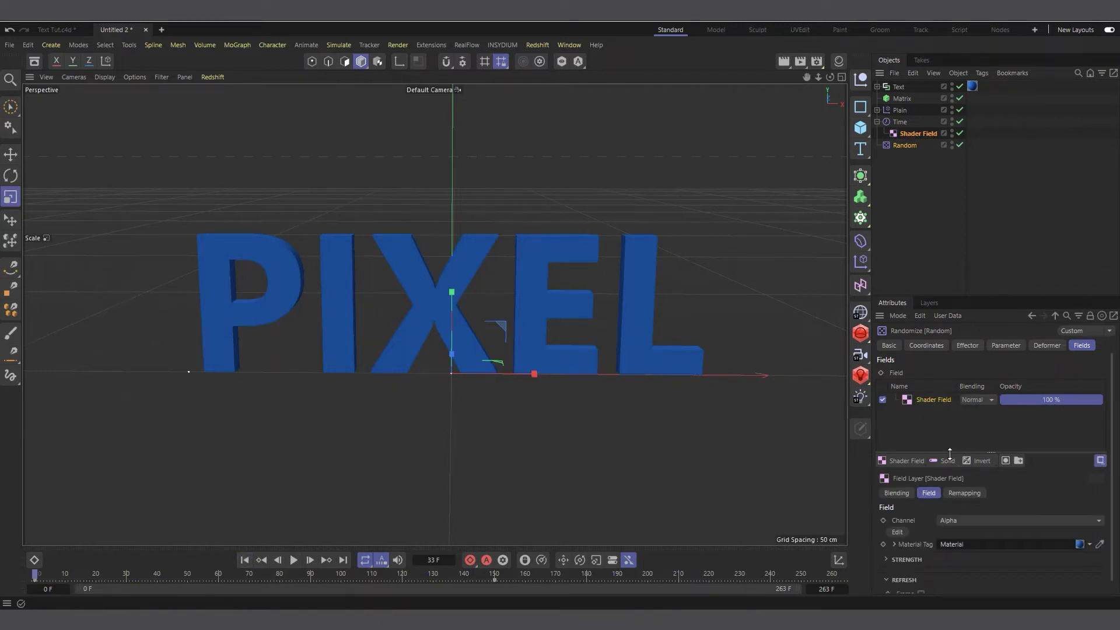
click(982, 461)
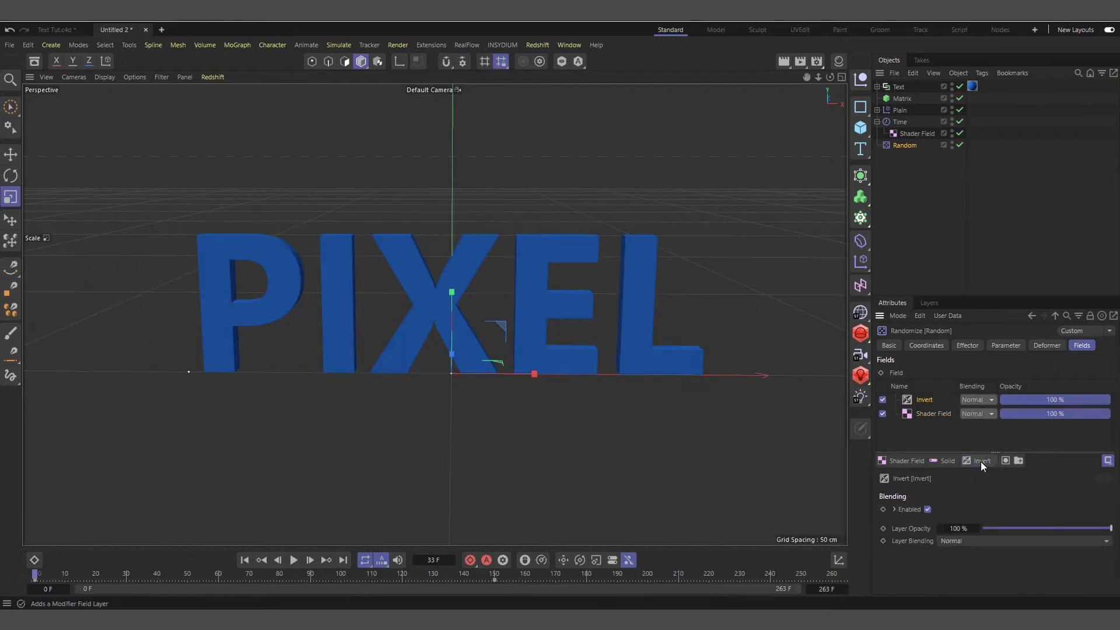
Replay the animation twice to check the cube scatter with the Random effector's inverted field, and return to frame 0.
click(294, 560)
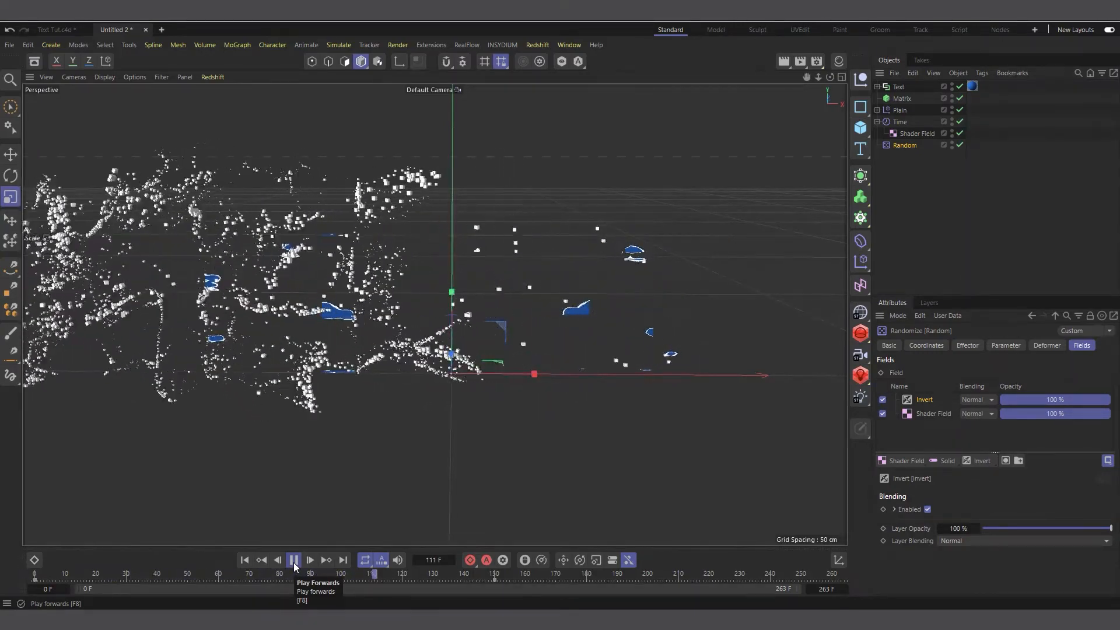
click(294, 561)
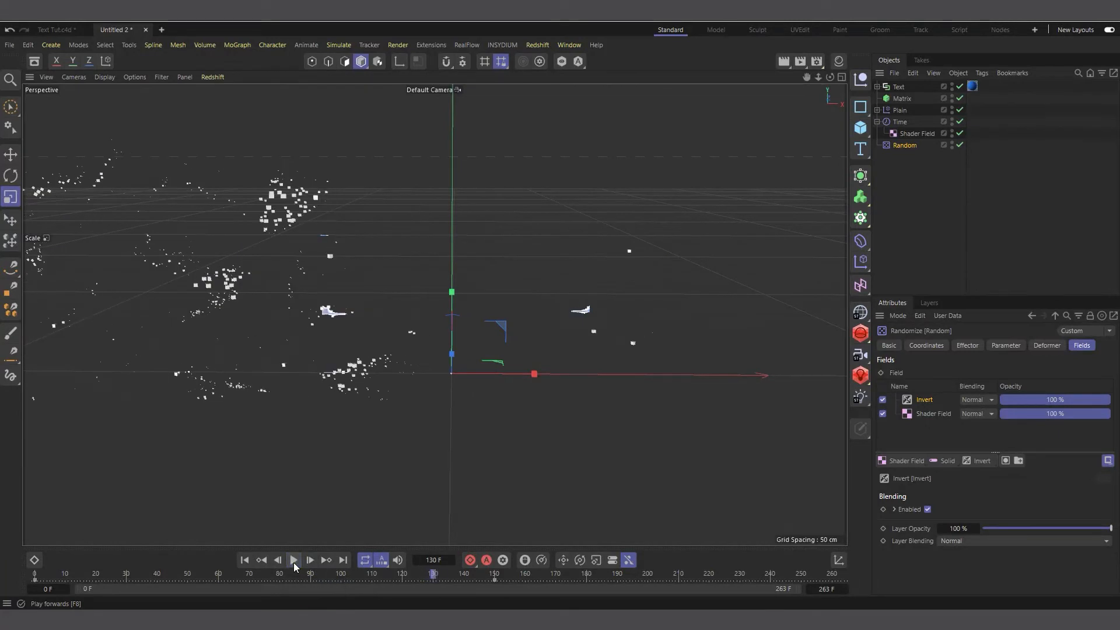
click(244, 560)
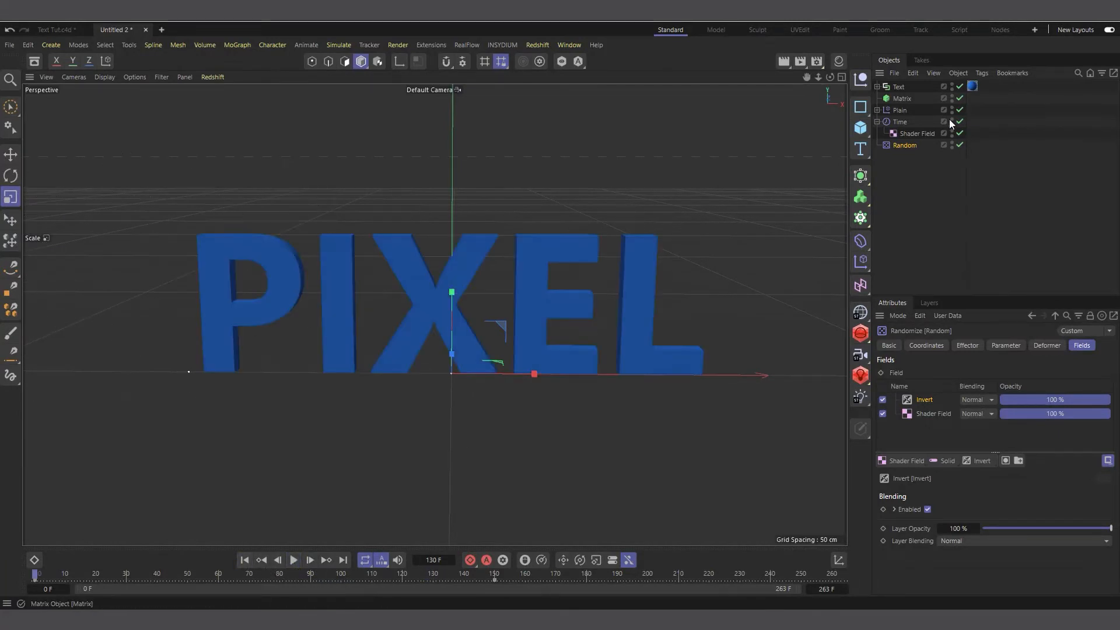
click(877, 121)
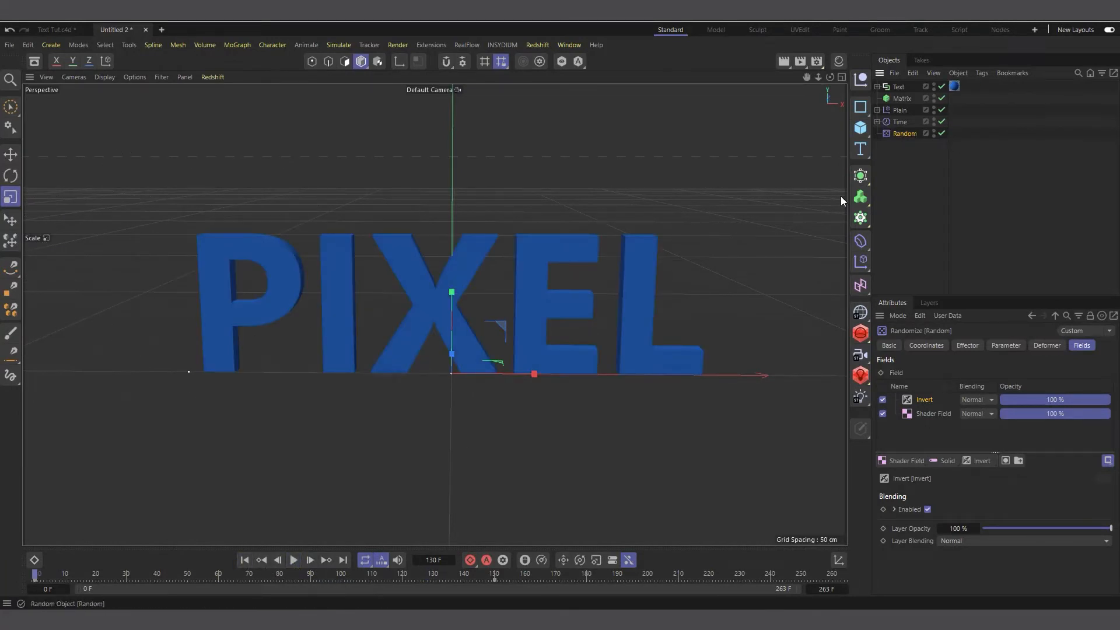
click(293, 560)
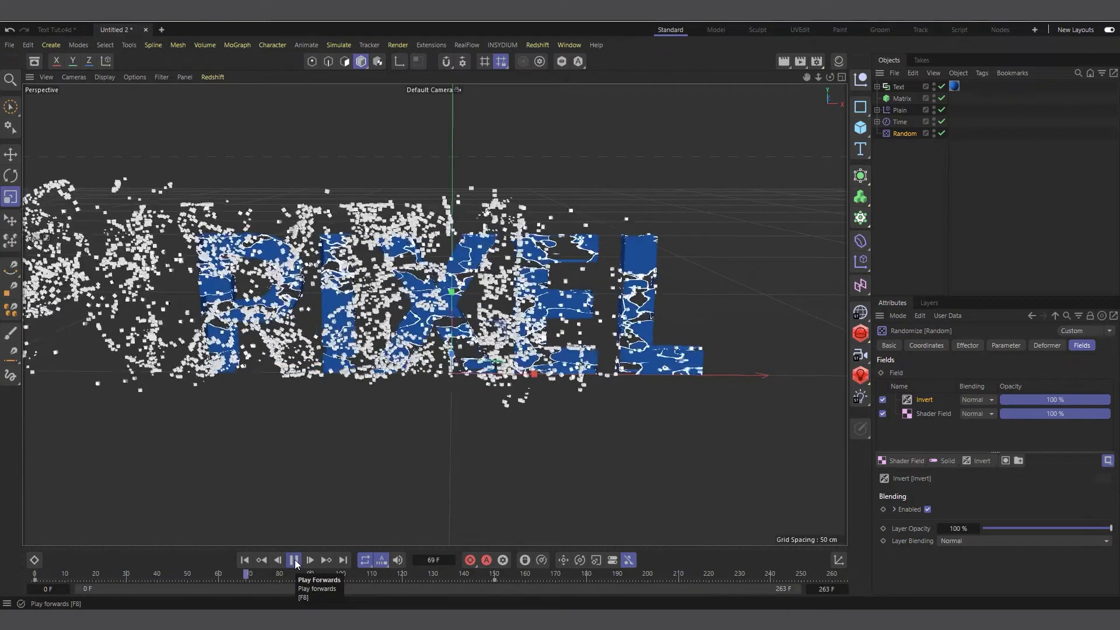
click(294, 560)
click(245, 560)
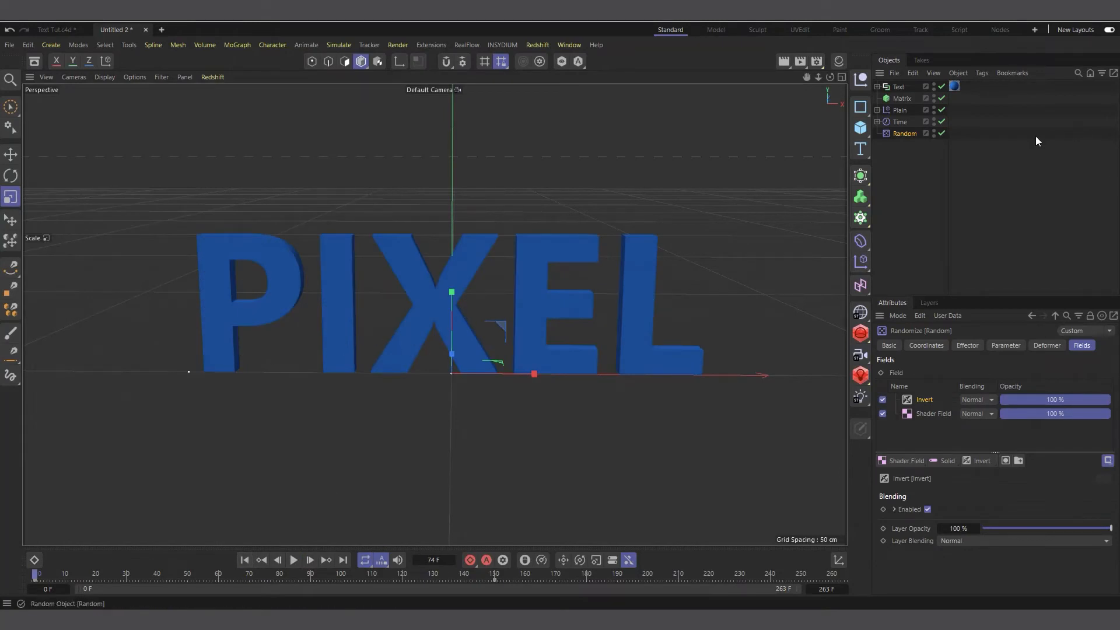
Add a Delay effector to the Matrix object and place it below the Random effector in the object hierarchy.
click(899, 121)
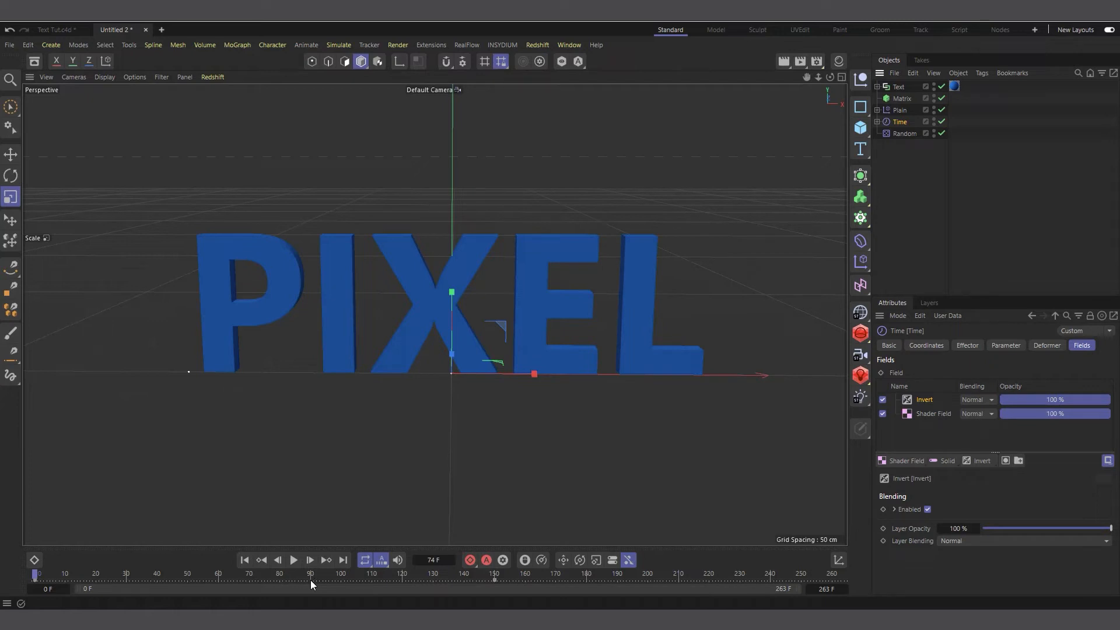
click(903, 100)
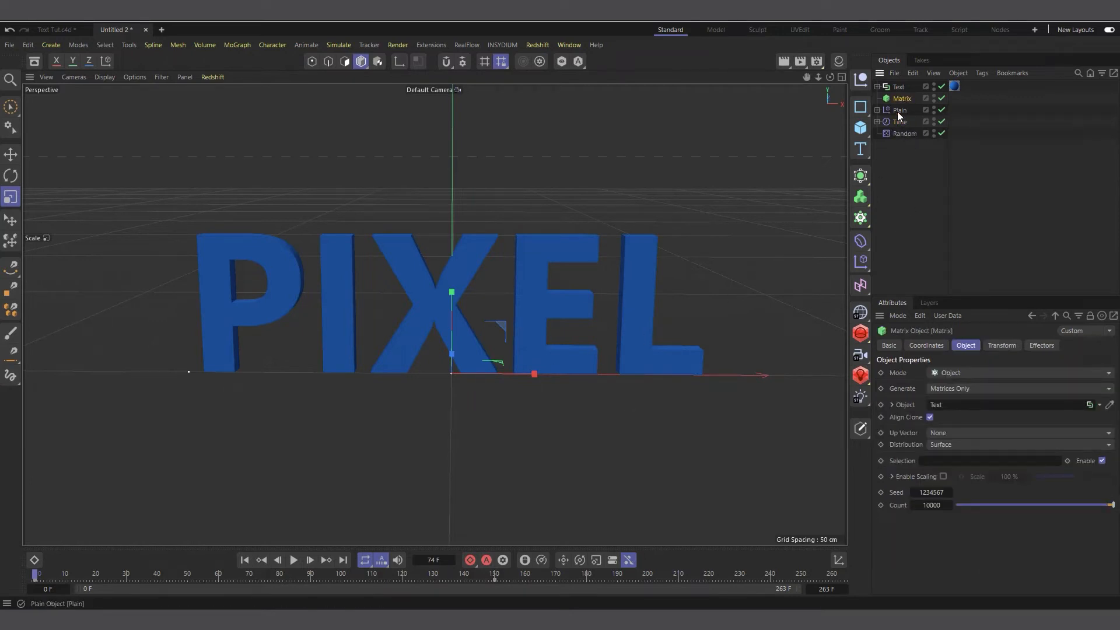
click(861, 262)
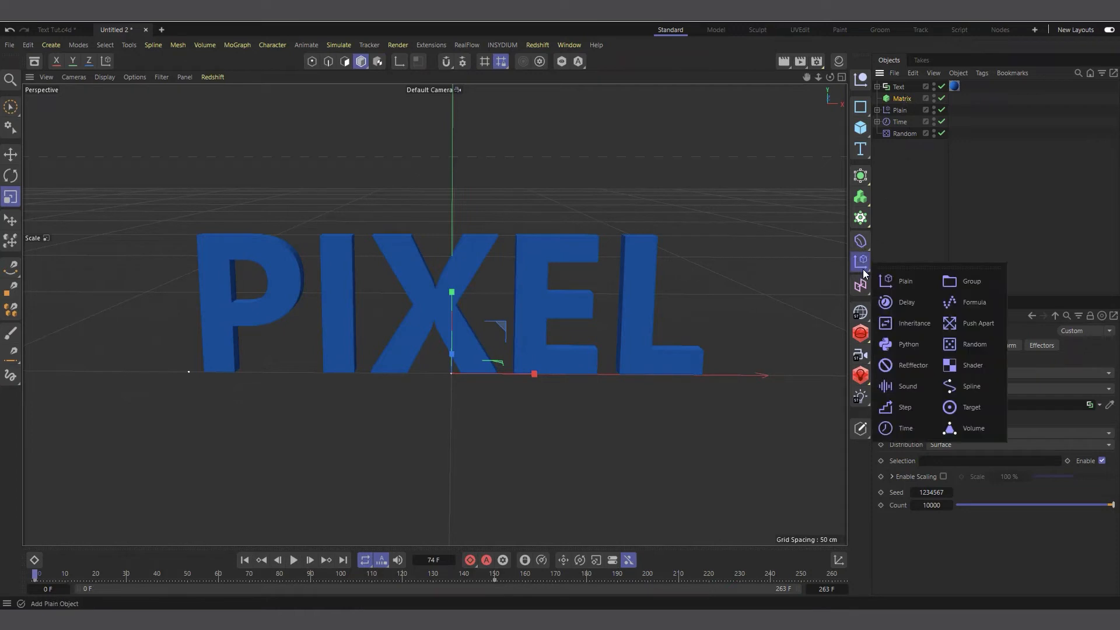
click(923, 303)
drag(903, 89, 908, 153)
Set the Delay effector's strength to 85 % in Blend mode.
click(974, 347)
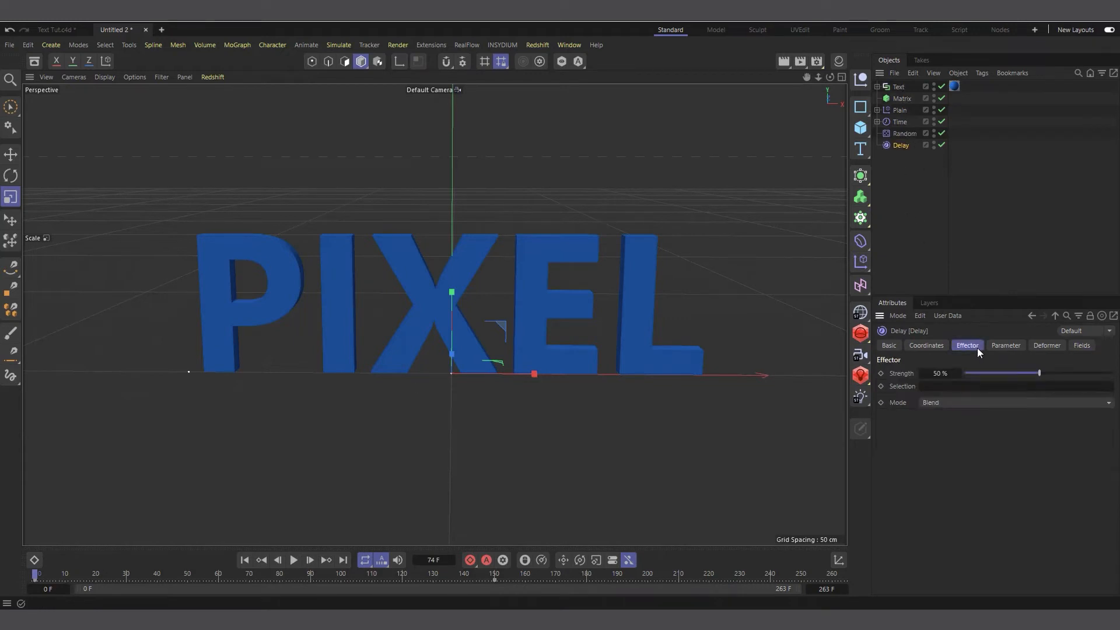
click(1066, 371)
drag(1084, 371, 1093, 369)
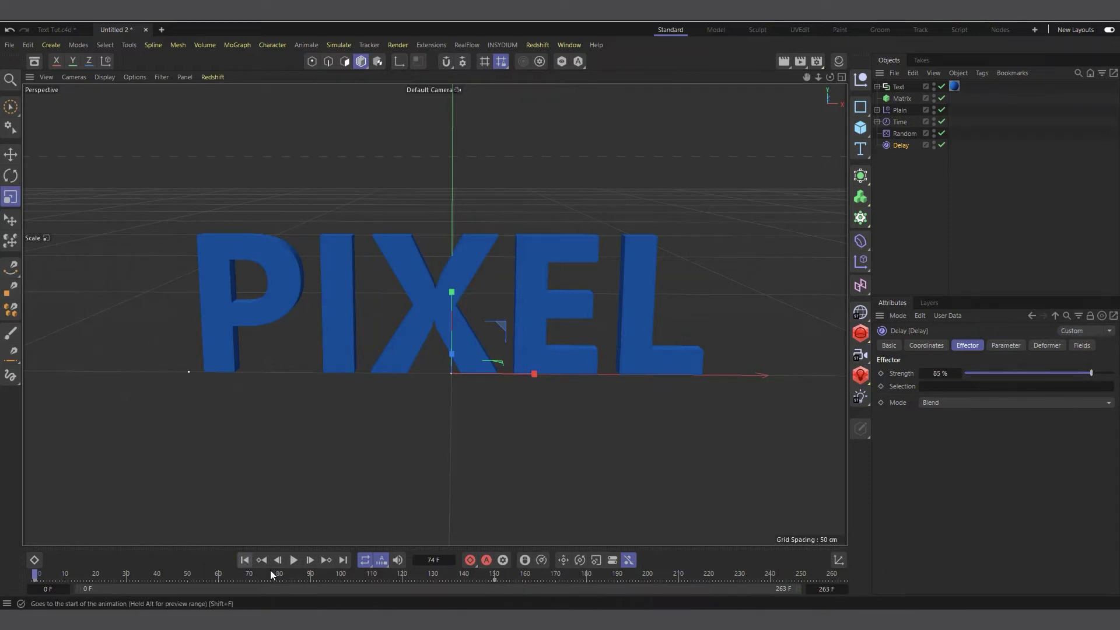
Play the animation twice to examine how the Delay effector smooths the cube motion, and return to frame 0.
click(296, 560)
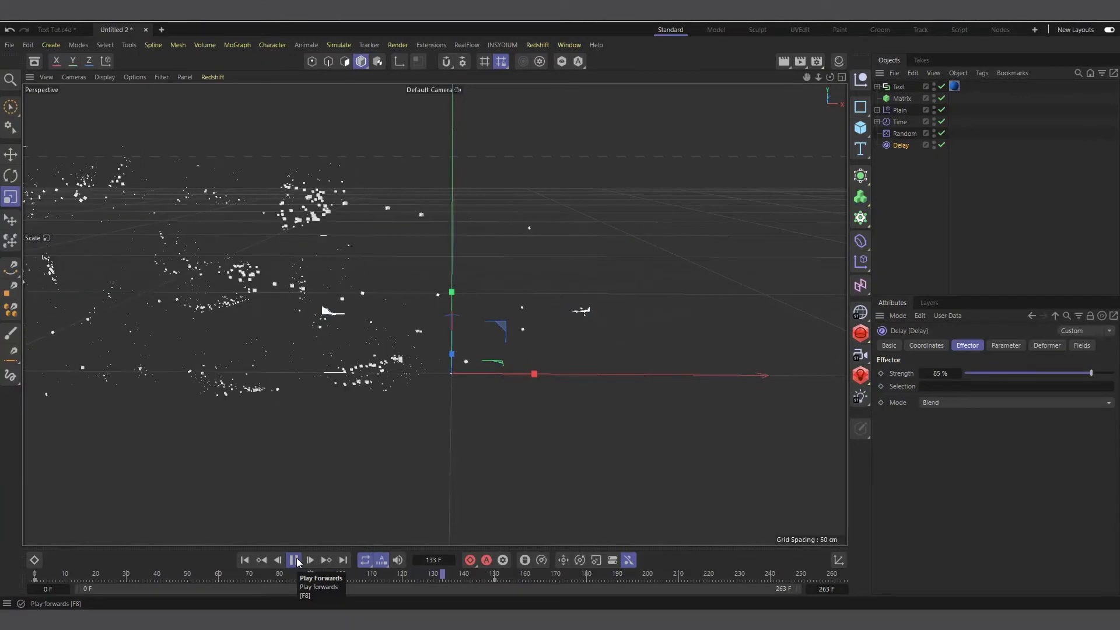
click(245, 560)
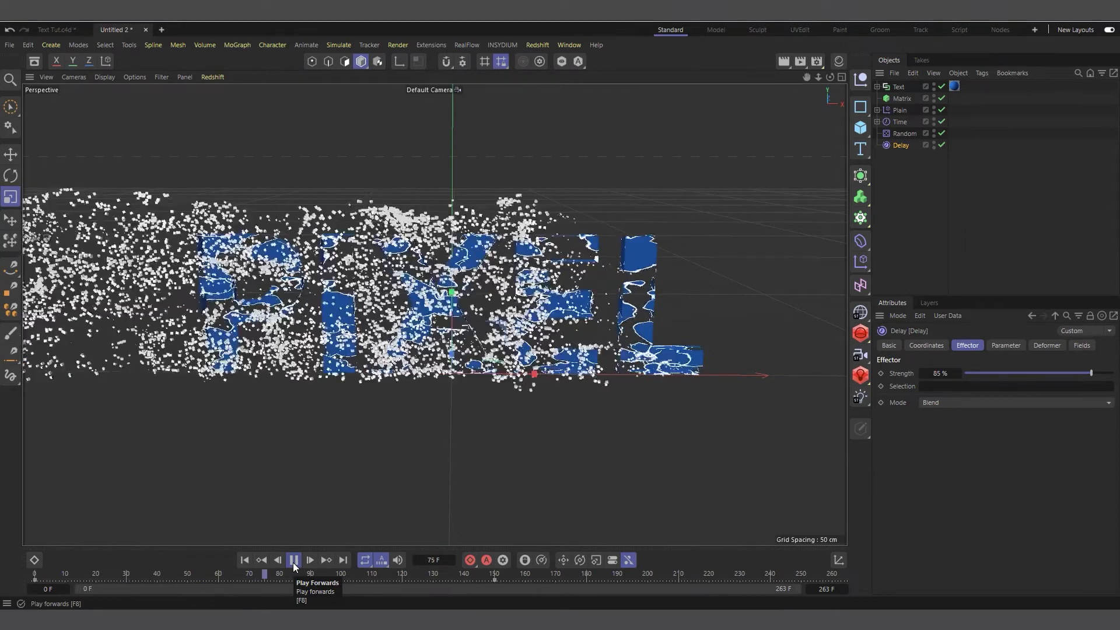
click(293, 562)
click(244, 560)
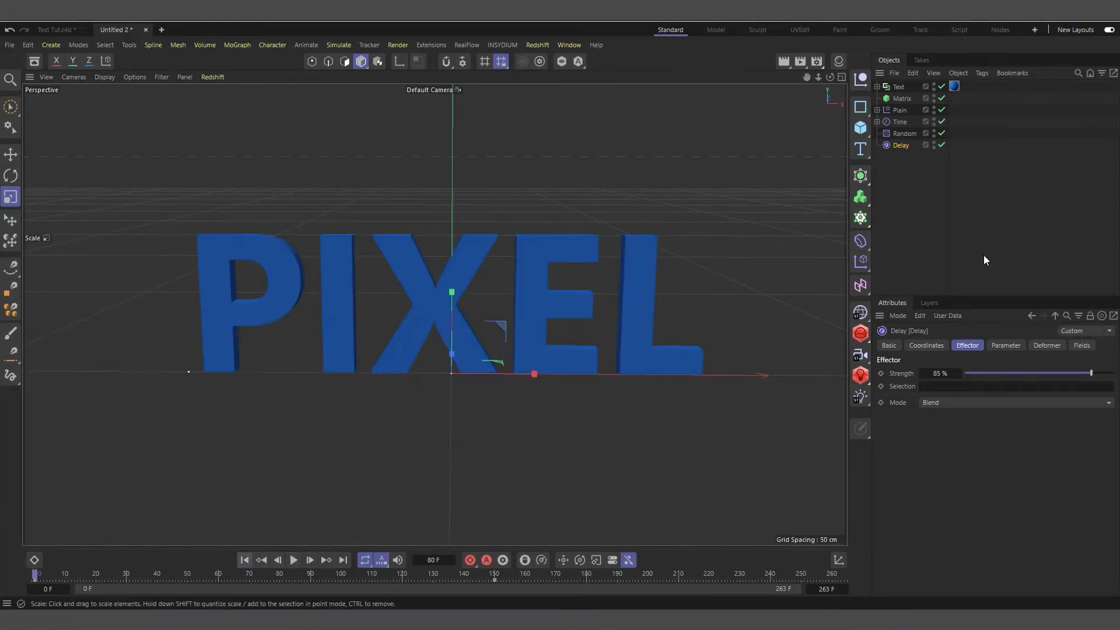
Set the Time effector's position offset to -23 cm in X and 23 cm in Y, and play the animation to check it.
click(898, 110)
click(898, 122)
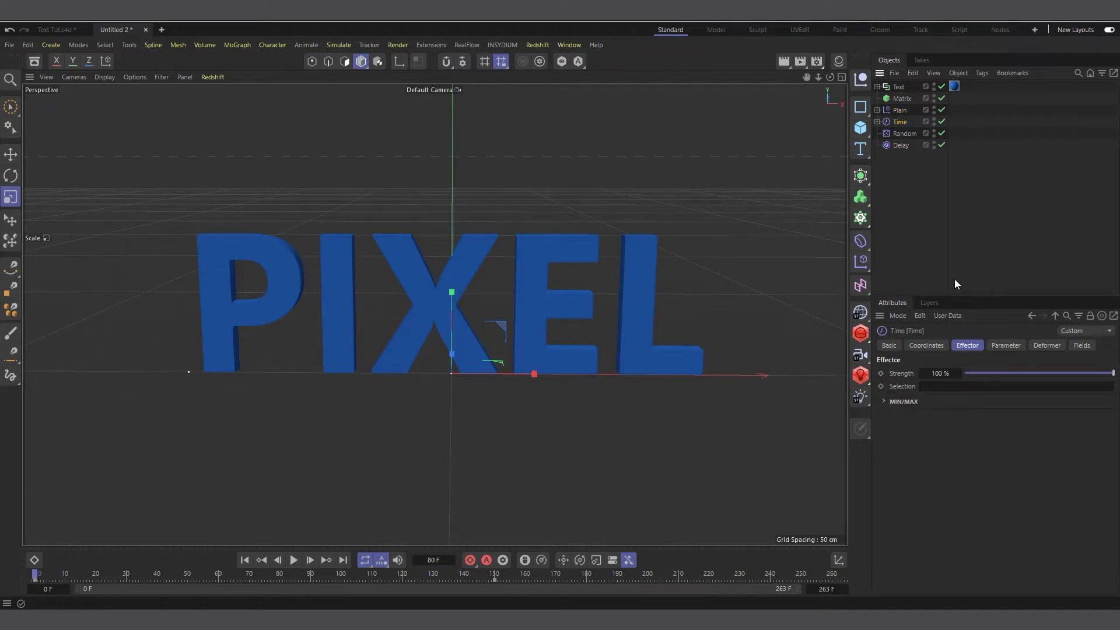
click(1006, 345)
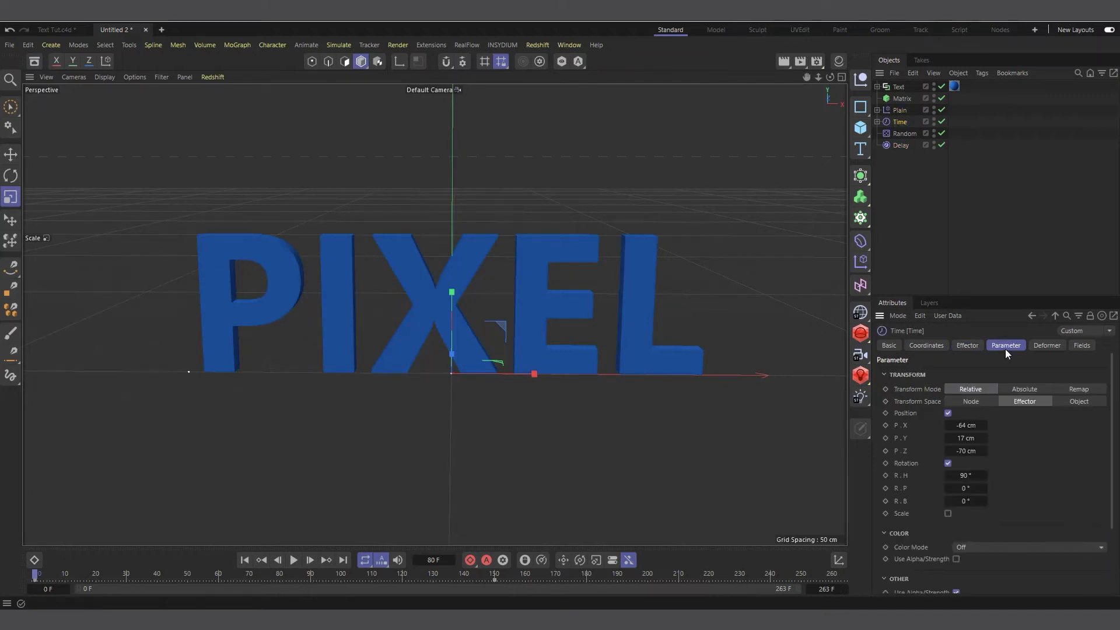
click(966, 438)
click(967, 426)
click(291, 564)
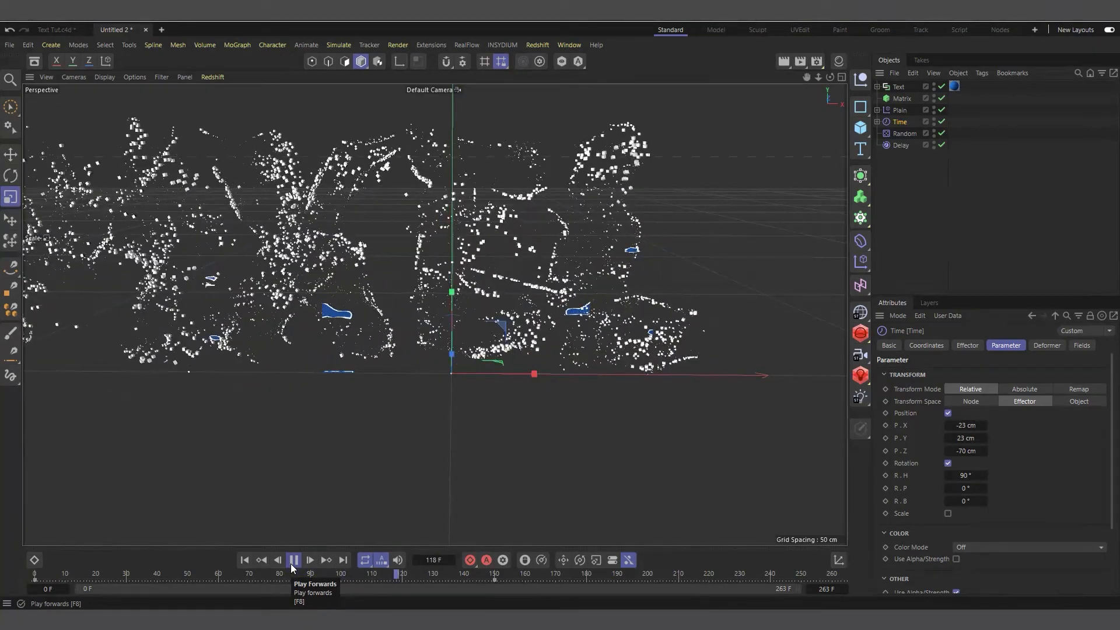
click(292, 562)
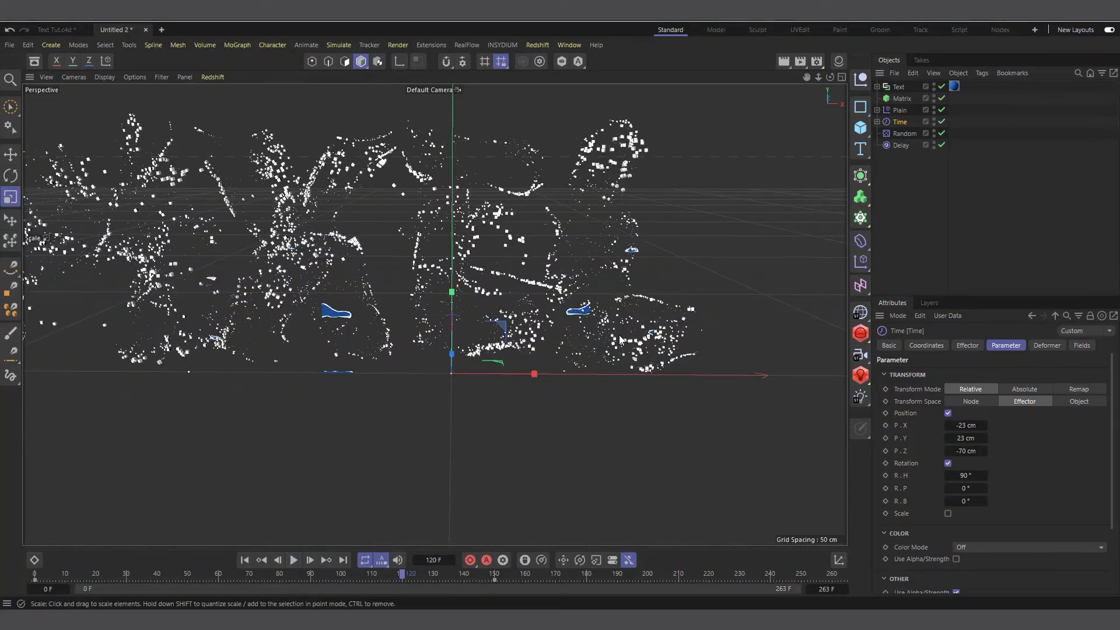
Set the effect strength of the Decay layer in the Plain effector's fields to 75 %.
click(902, 111)
click(1082, 346)
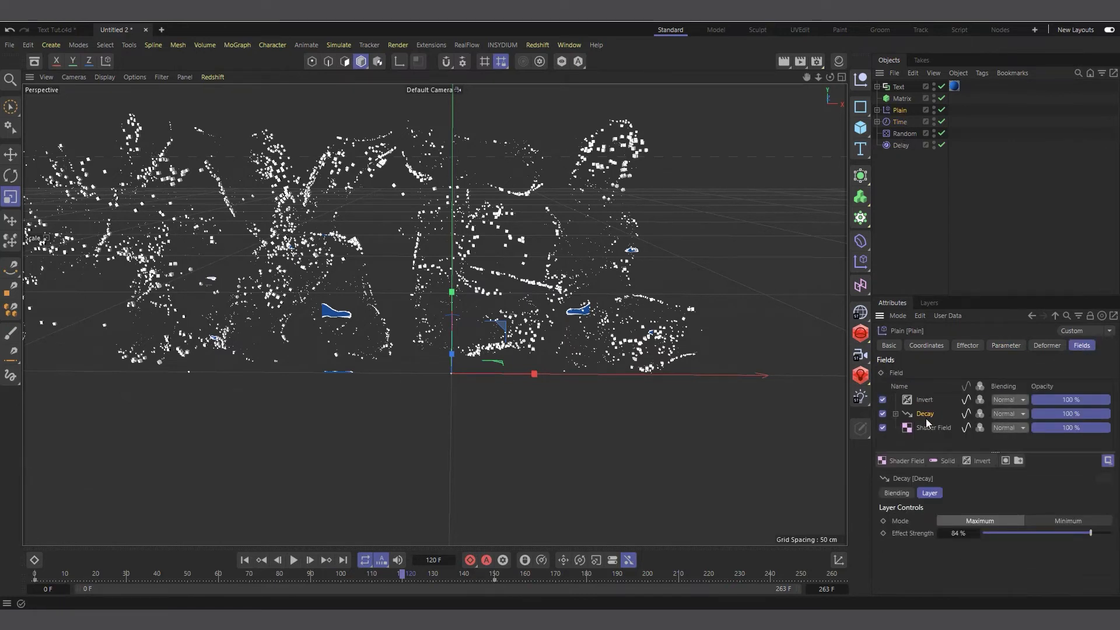
click(957, 533)
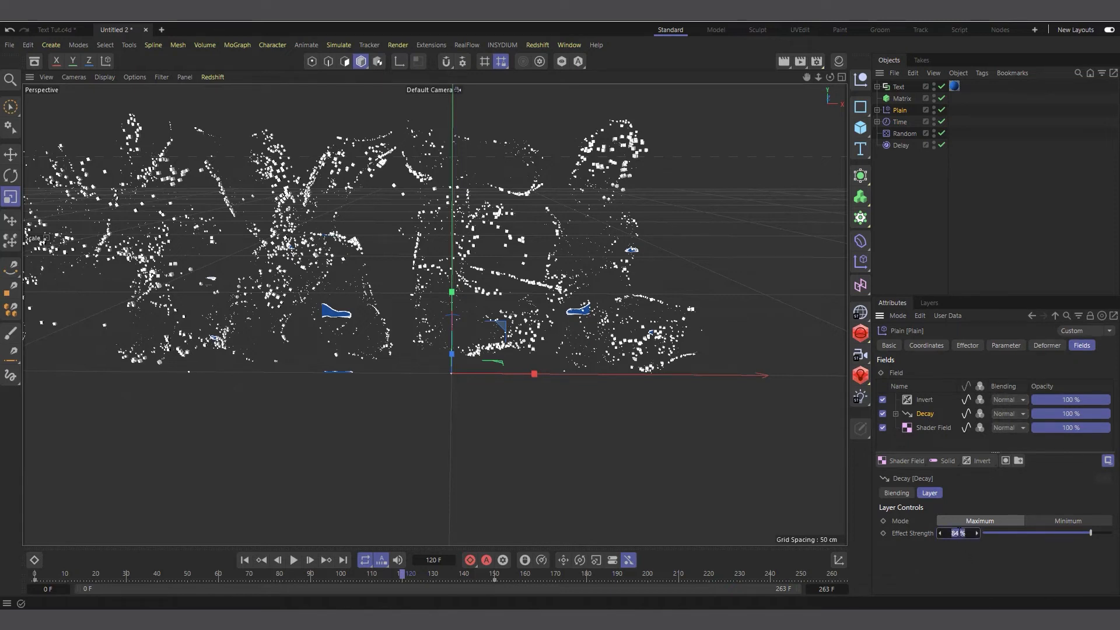
key(Return)
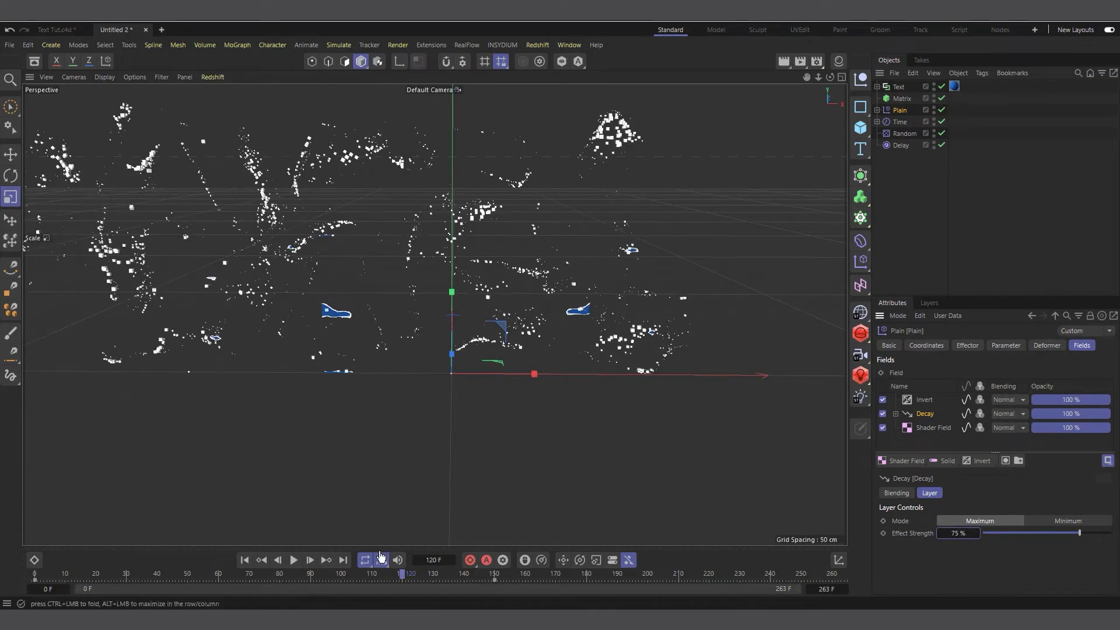
Replay the animation from the start to check the changed decay, and return to frame 0.
click(245, 560)
click(292, 560)
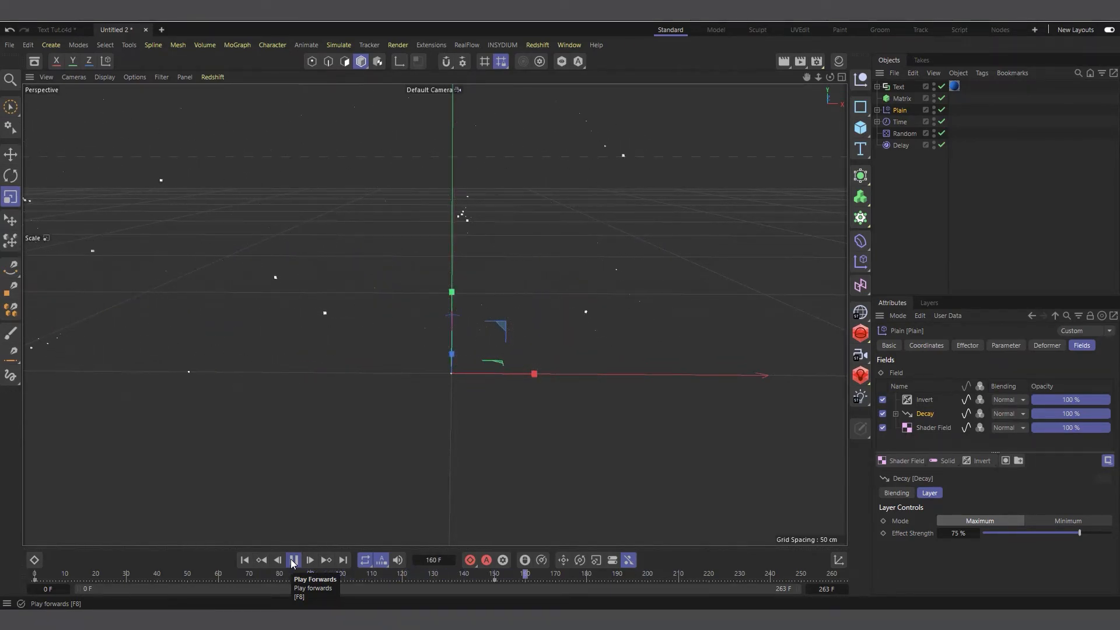
click(293, 560)
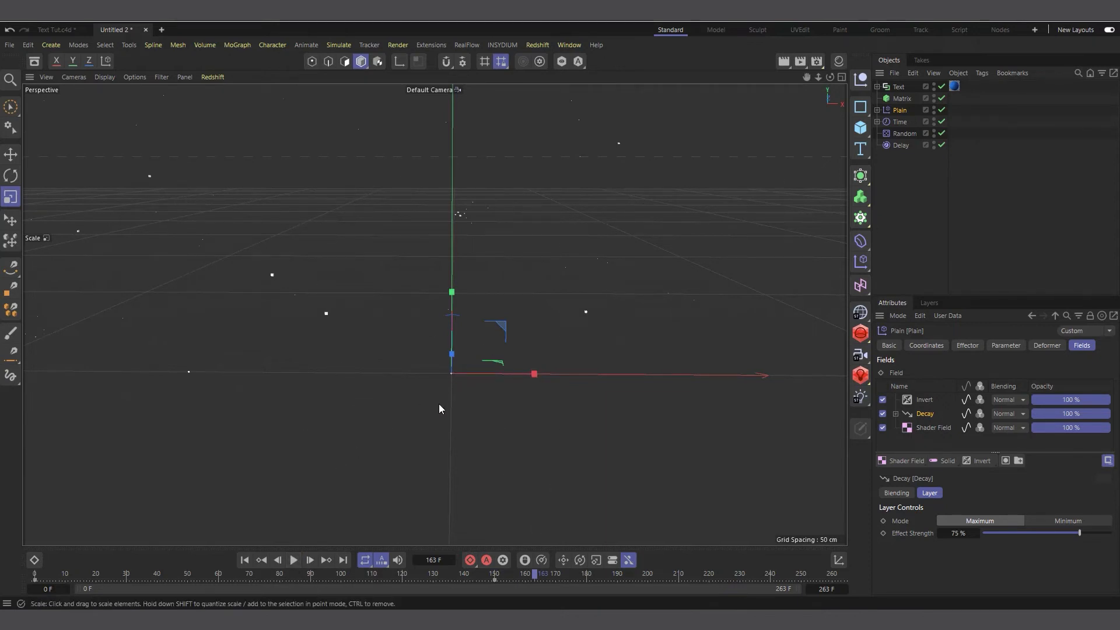
click(246, 560)
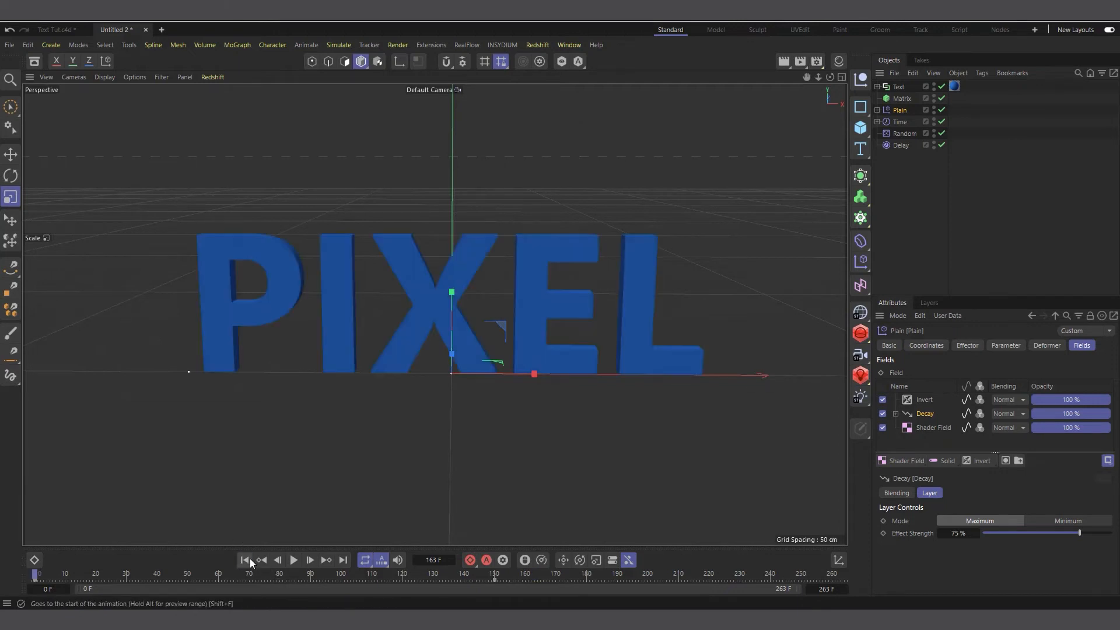
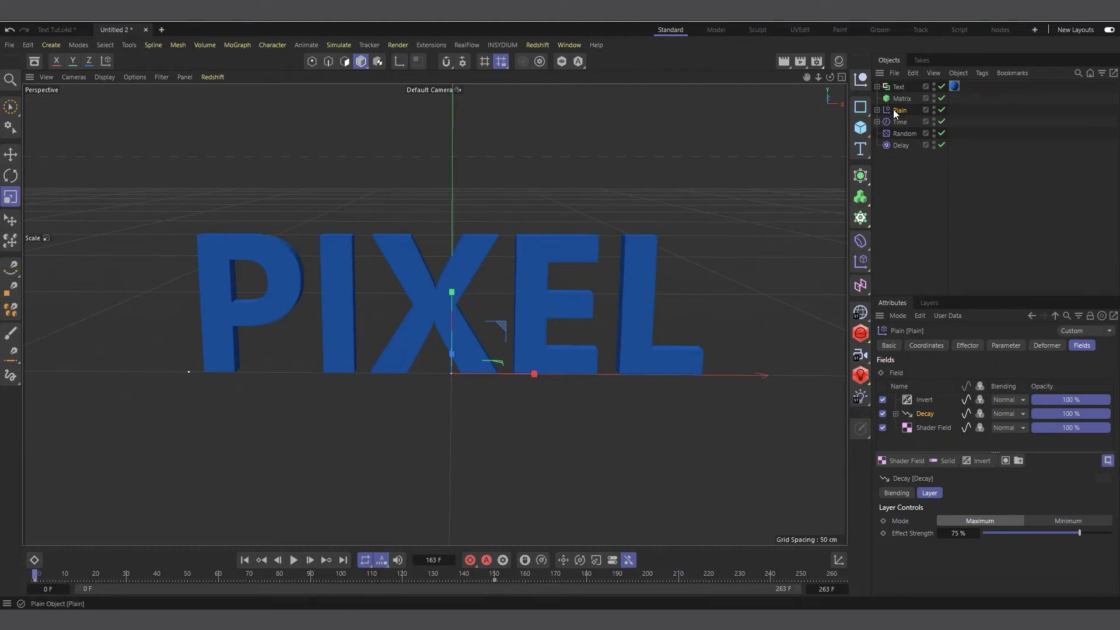
Add a Cloner and a Sphere primitive to the scene.
click(859, 225)
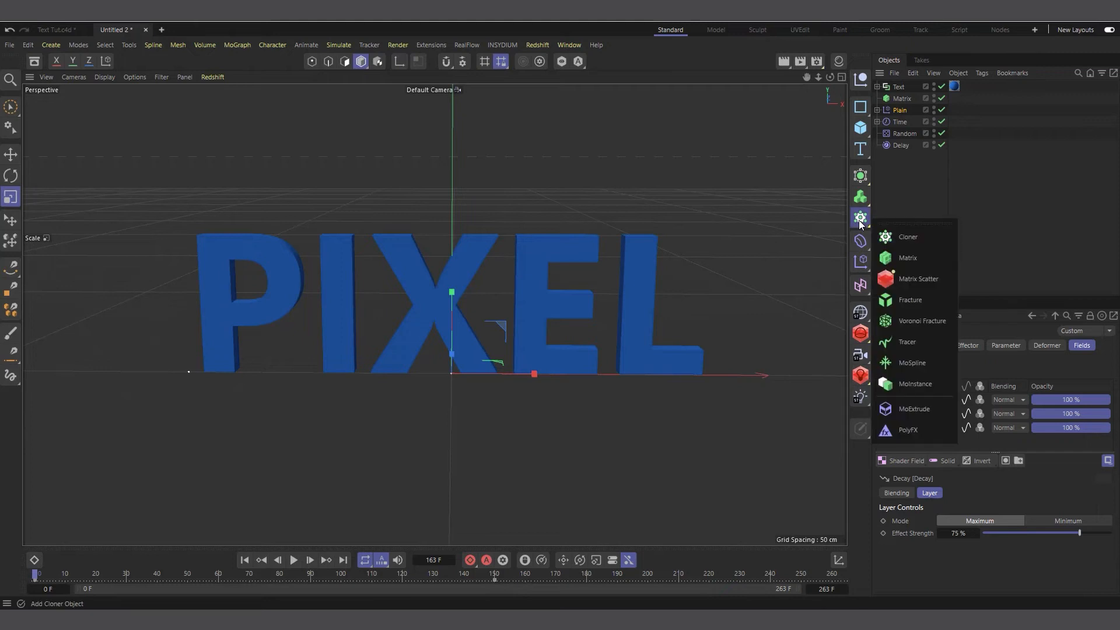
click(918, 238)
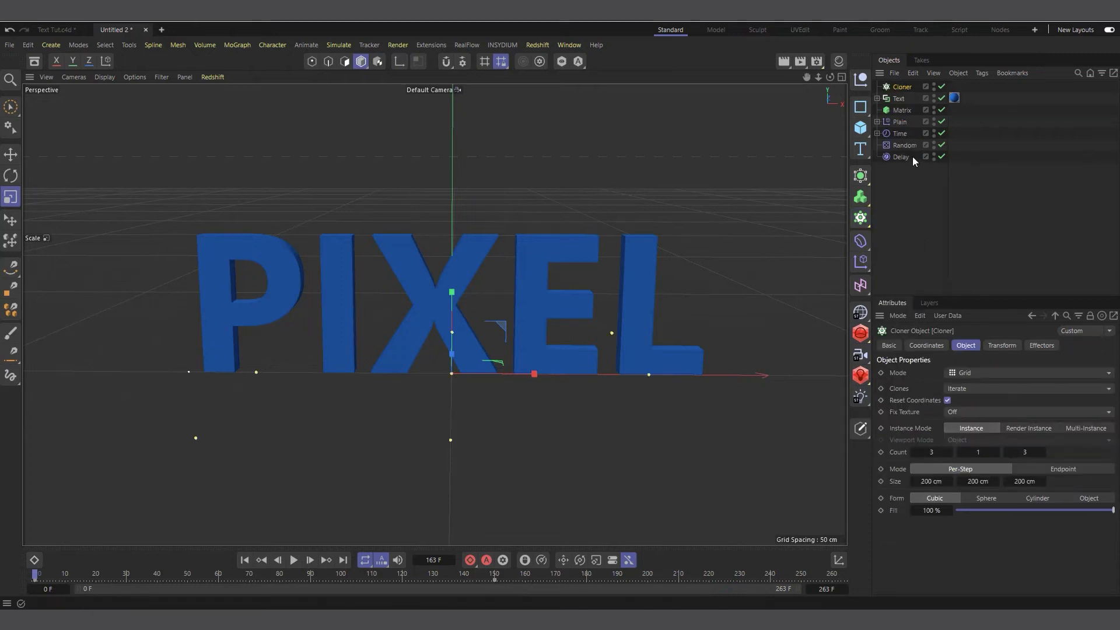
click(860, 129)
click(985, 189)
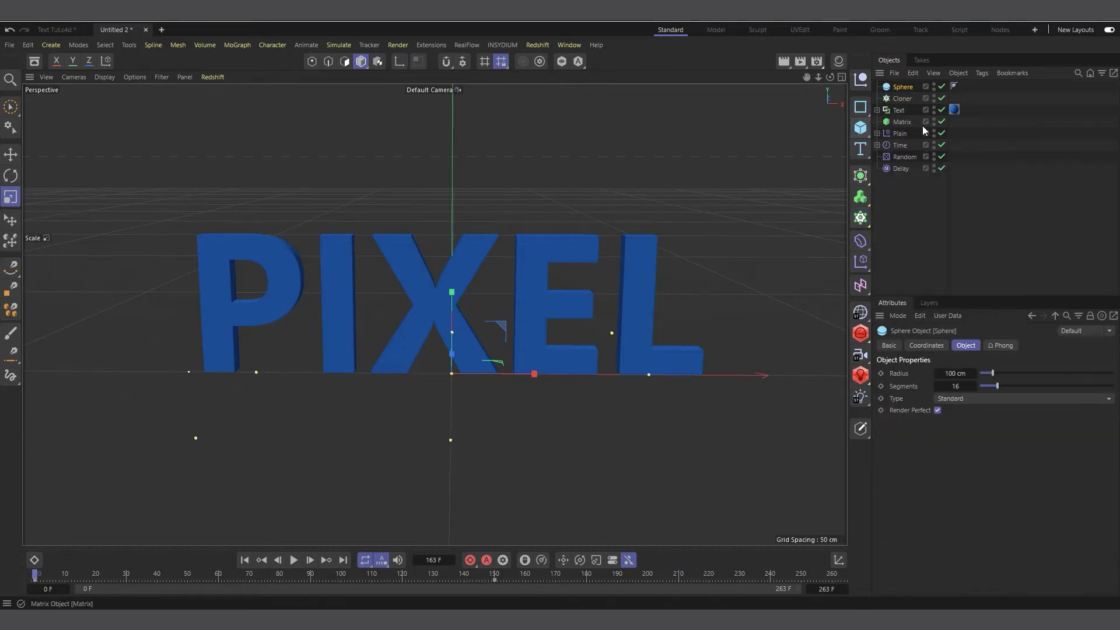
Set the sphere's radius to 5 cm and make it a child of the Cloner.
double_click(958, 376)
click(1001, 498)
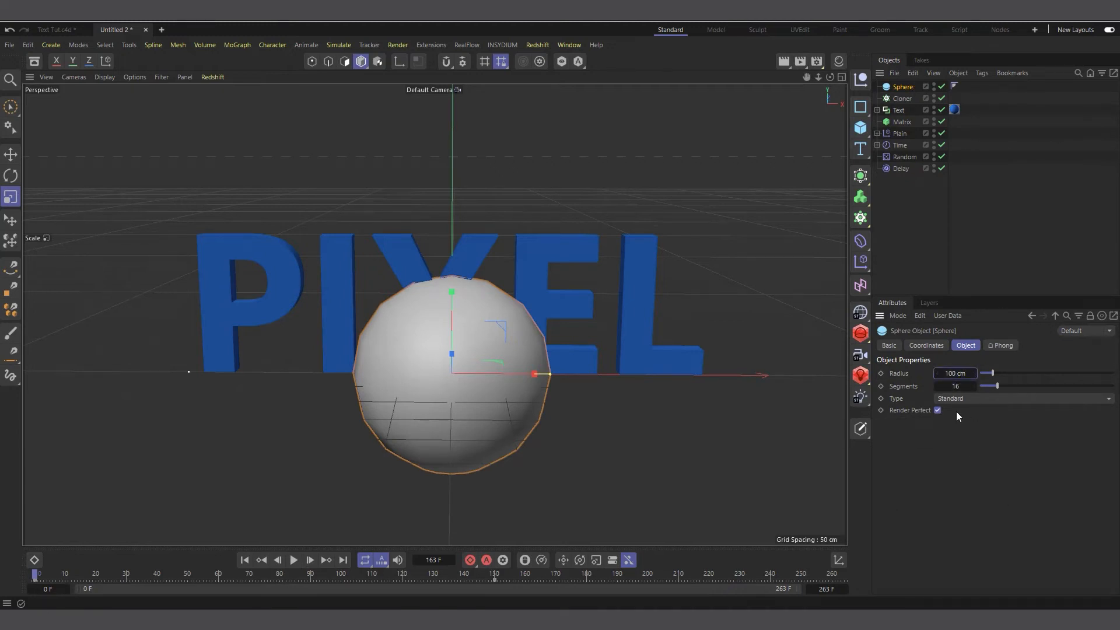
double_click(955, 372)
text(5)
key(Return)
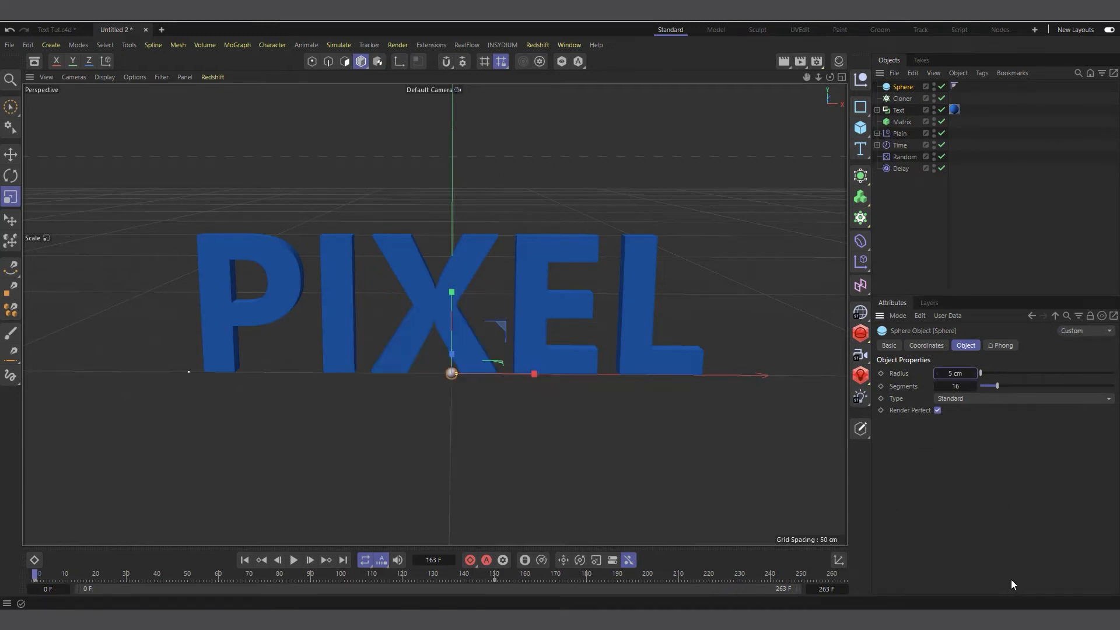
drag(902, 88, 901, 99)
Configure the Cloner in Object mode with Multi-Instance clones distributed on the Matrix object.
click(902, 86)
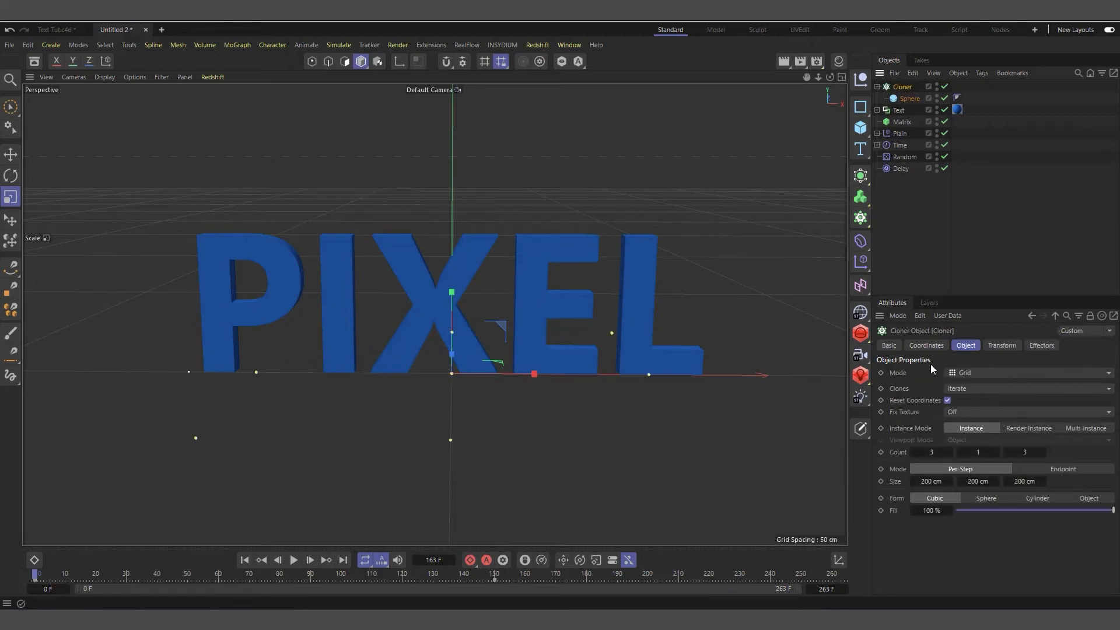
click(962, 375)
click(987, 387)
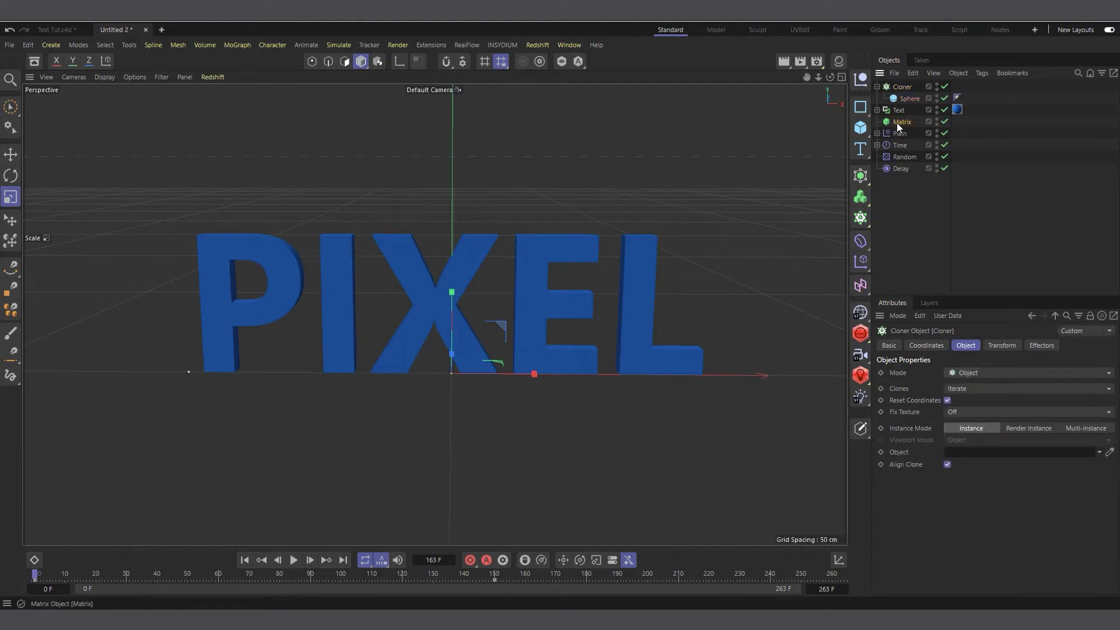
drag(982, 445, 994, 488)
click(1080, 430)
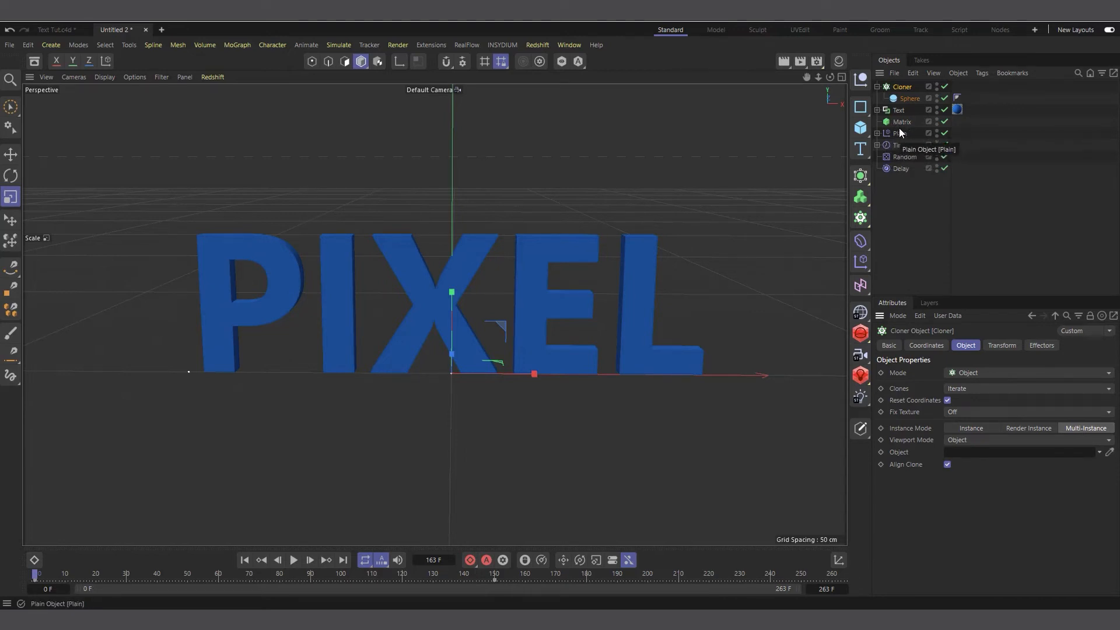
drag(978, 459, 985, 461)
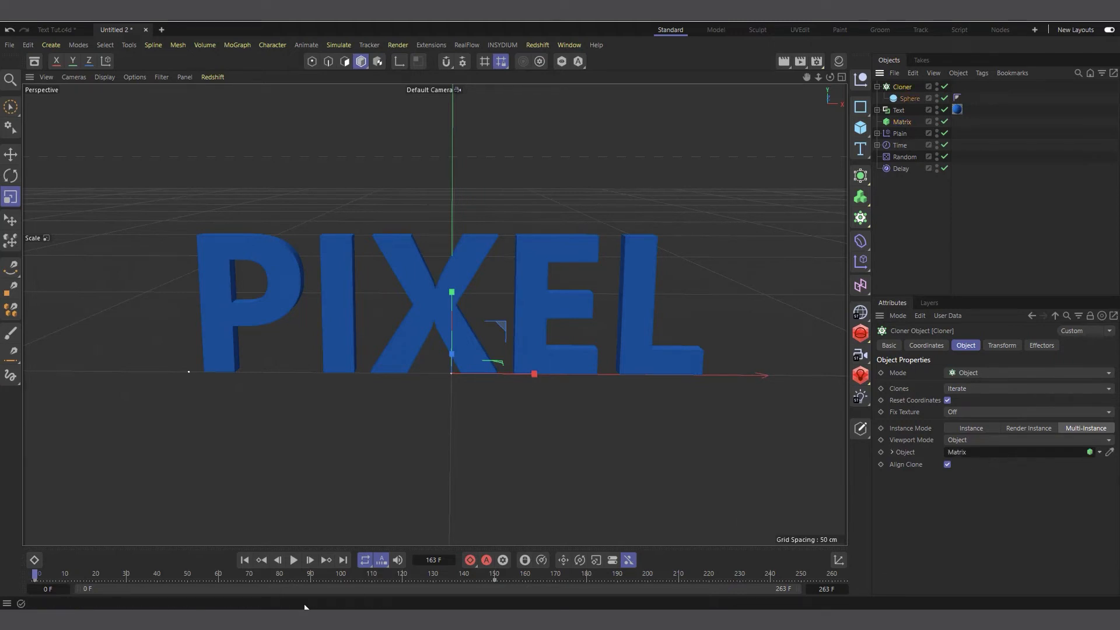
Play the animation to frame 50 and render the view to check the cloned spheres.
click(296, 560)
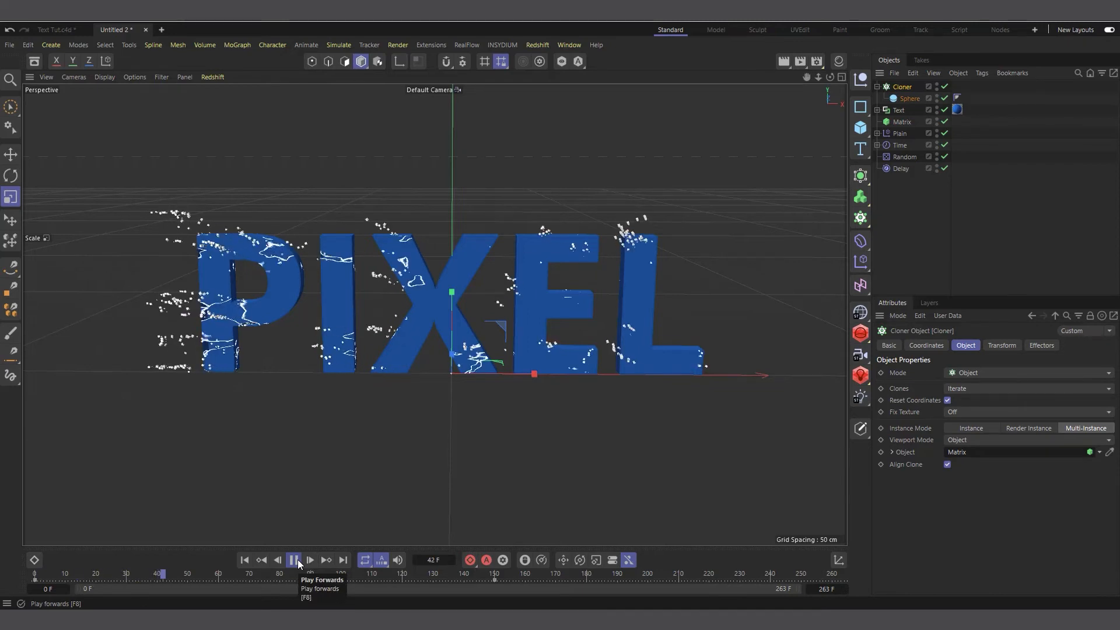
click(295, 560)
key(ctrl+r)
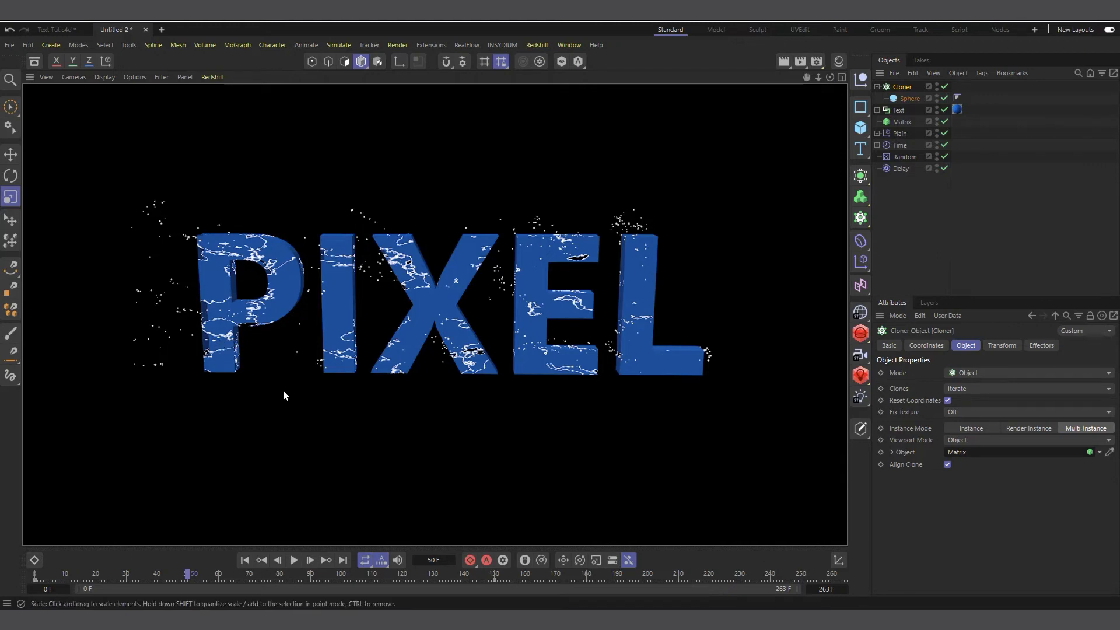
Try a 10 cm radius for the sphere, play on to frame 64 and render the view.
click(893, 99)
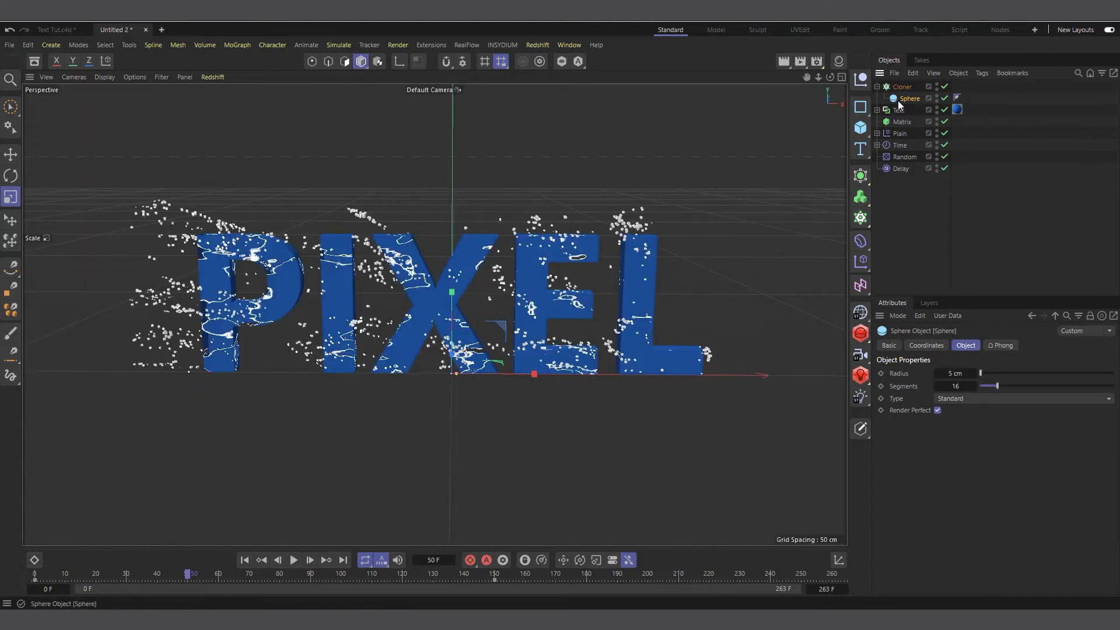
click(956, 374)
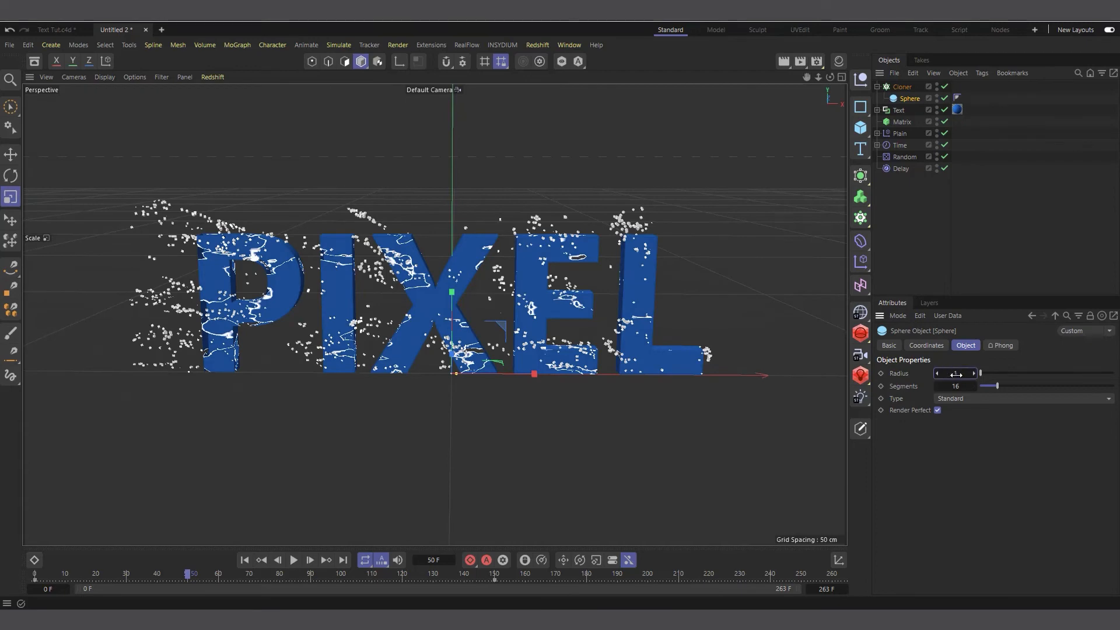
text(10)
key(Return)
click(295, 560)
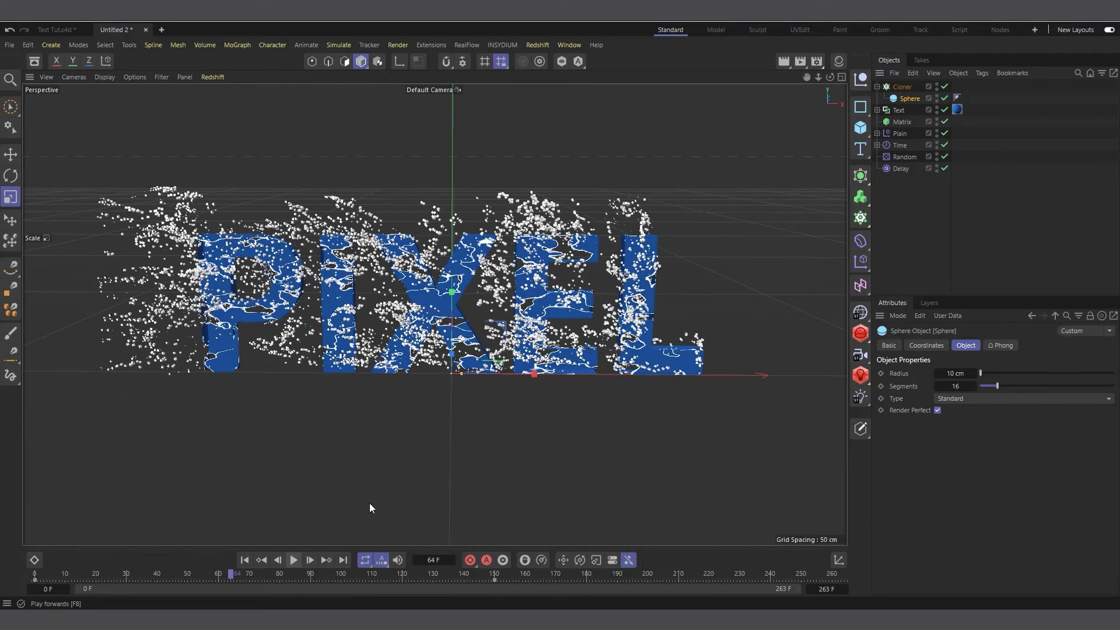
click(784, 61)
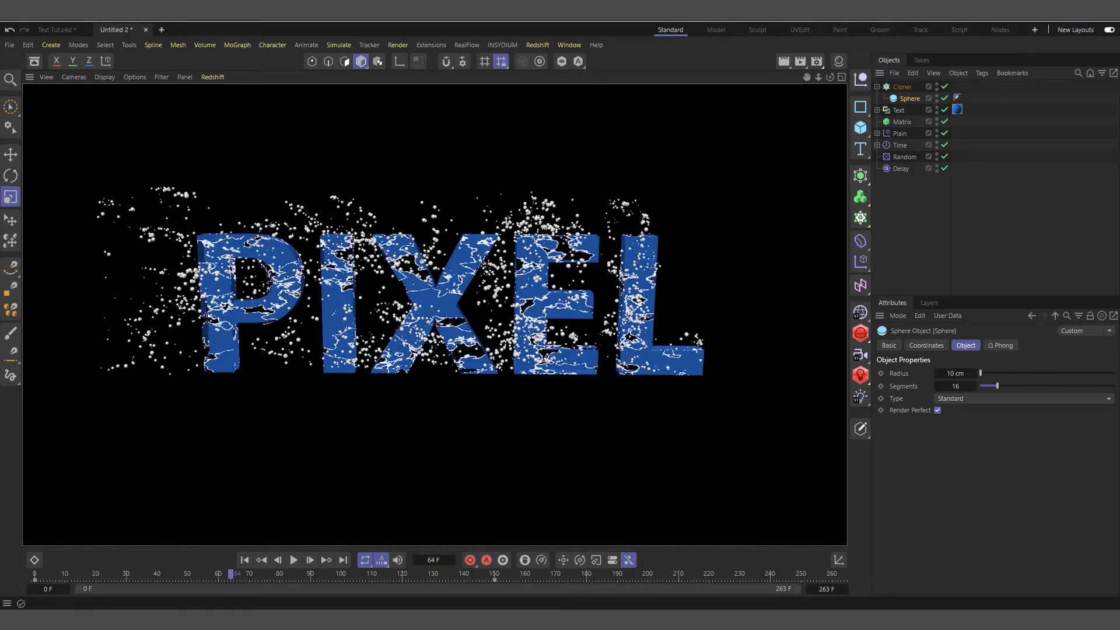
Set the sphere's radius to 6 cm, play on to frame 98 and render the view.
click(955, 374)
text(6)
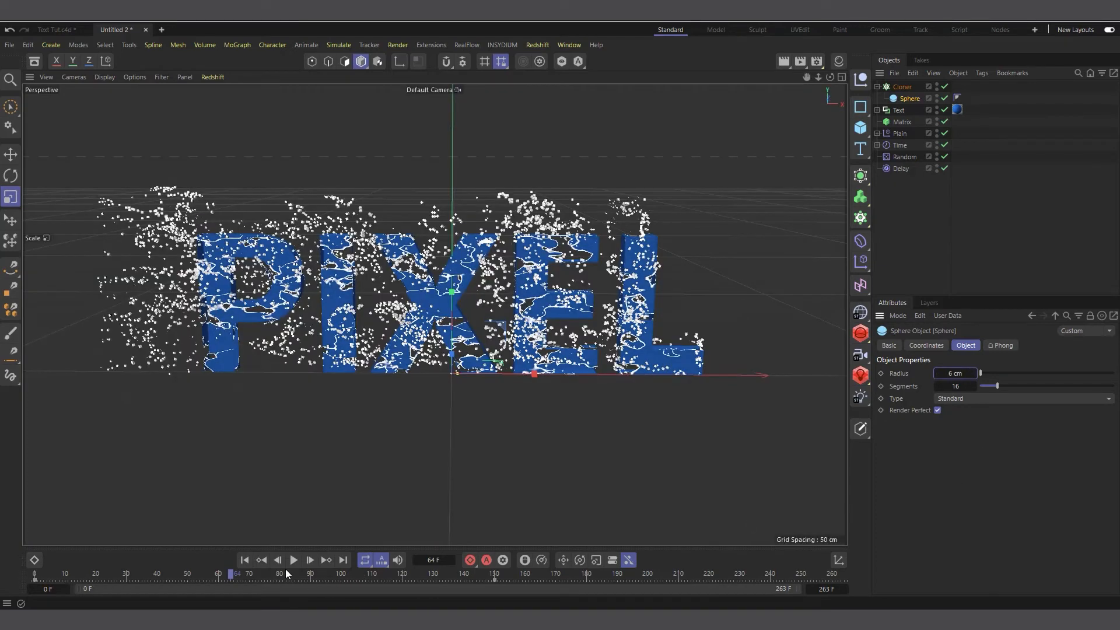
click(293, 560)
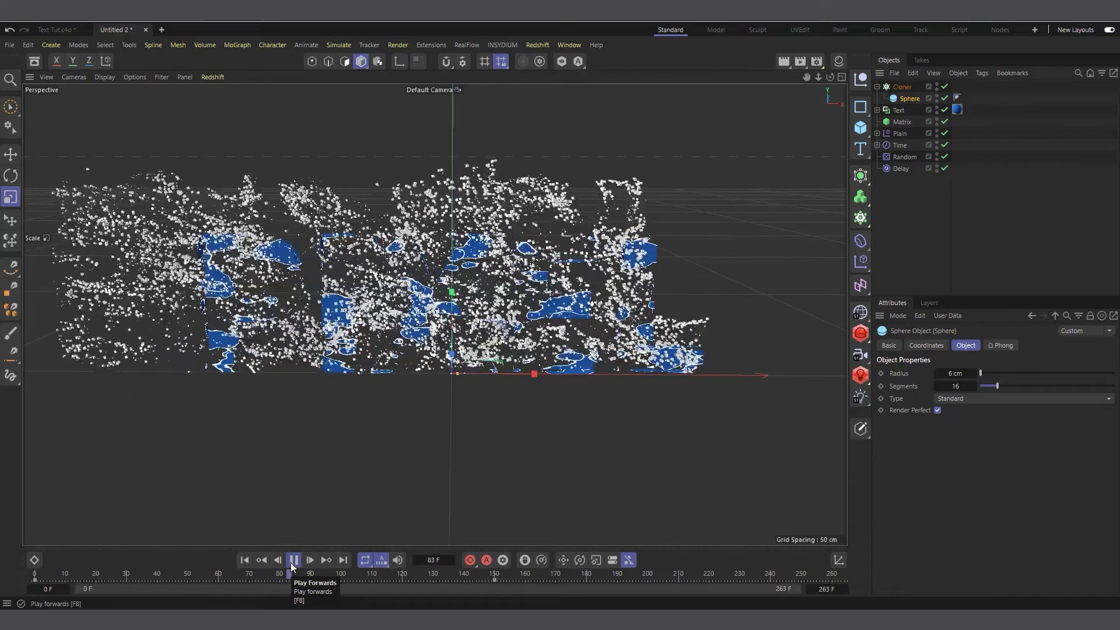
click(293, 560)
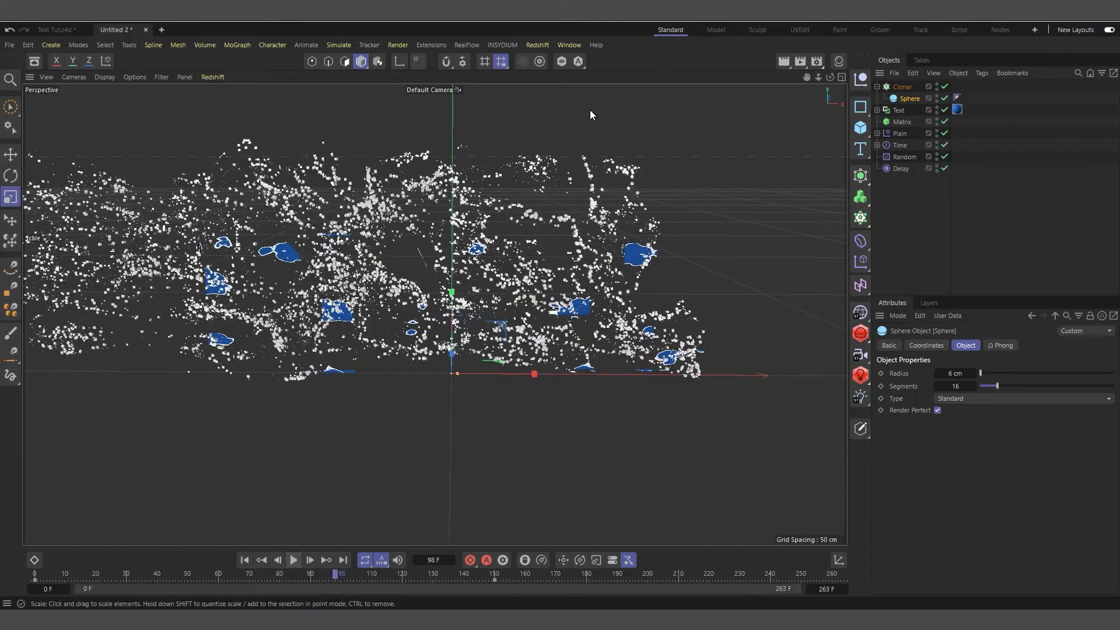
click(783, 66)
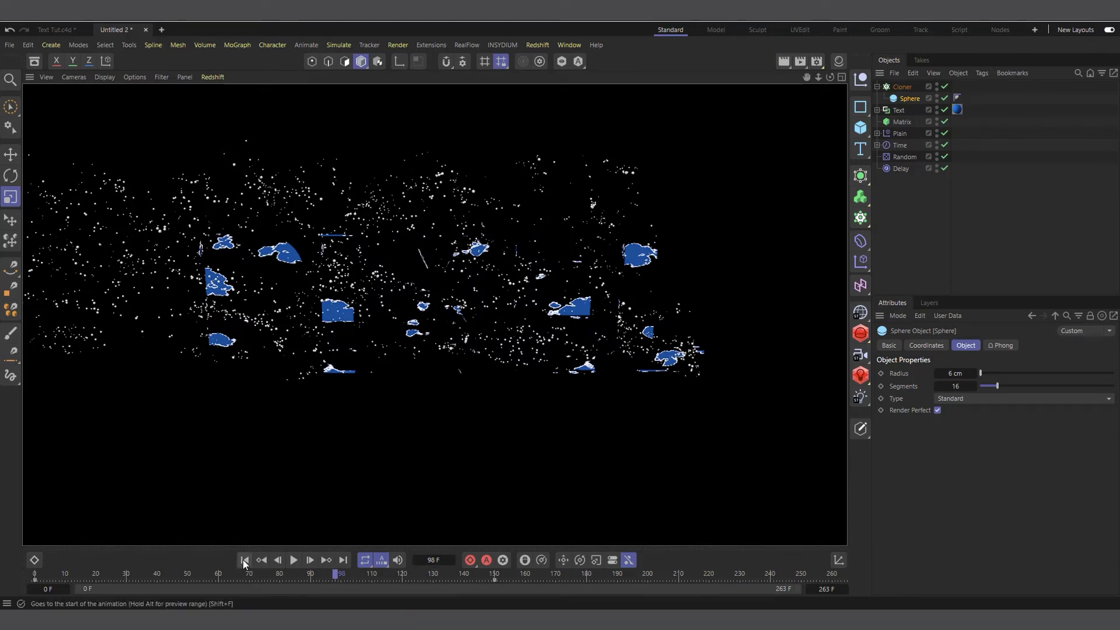
Inspect the scattered particles up close and hide the Matrix object in the viewport.
click(336, 299)
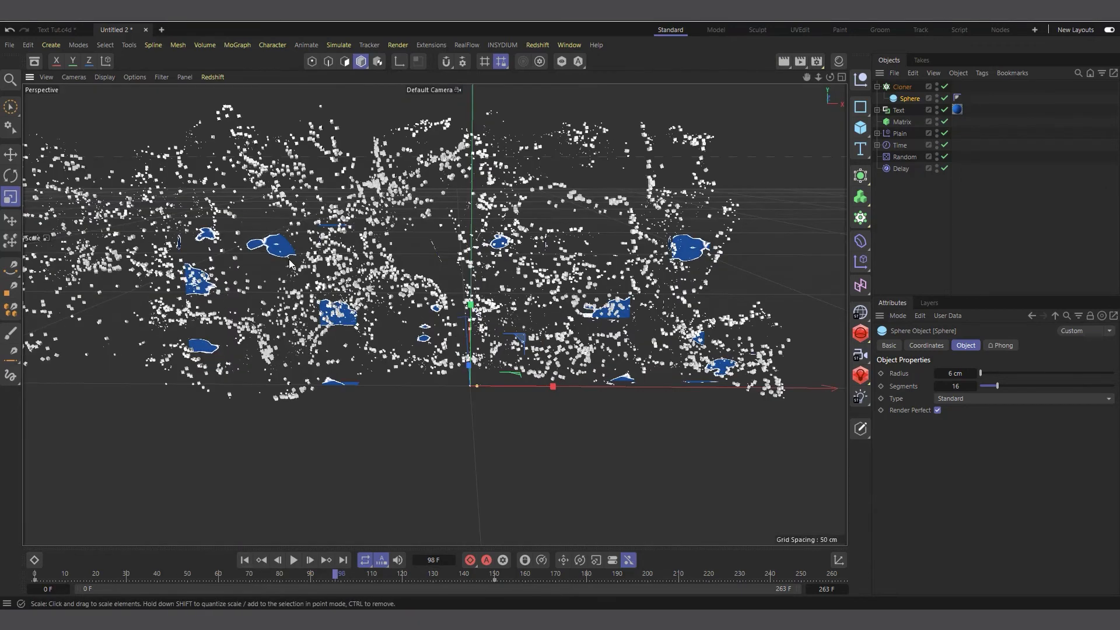
scroll(319, 314, up, 5)
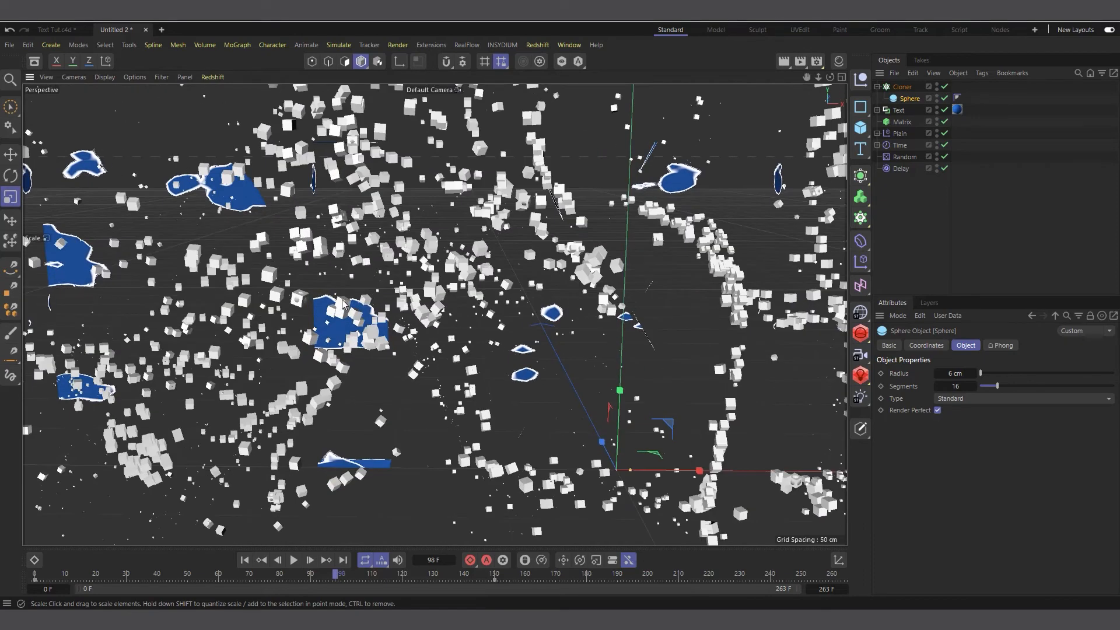
scroll(309, 330, down, 3)
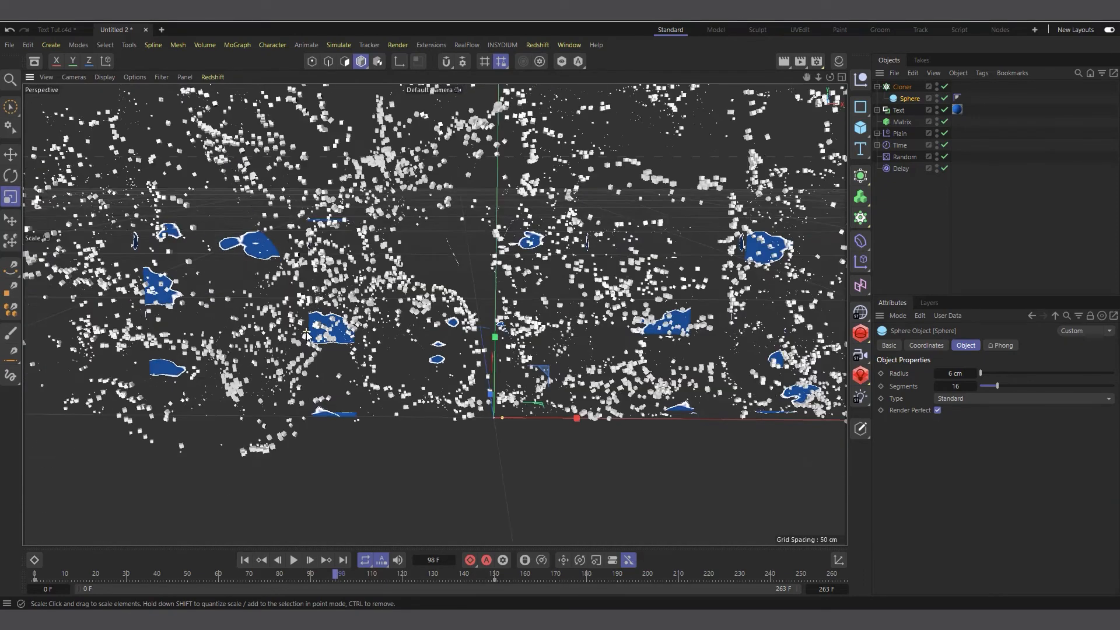
scroll(306, 334, down, 2)
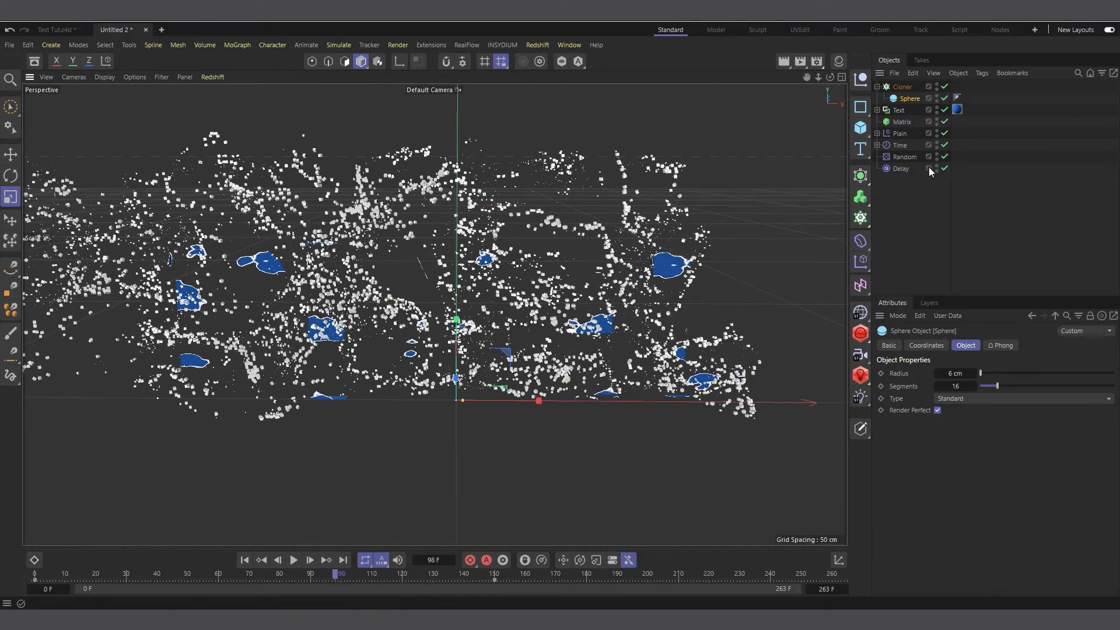
click(936, 120)
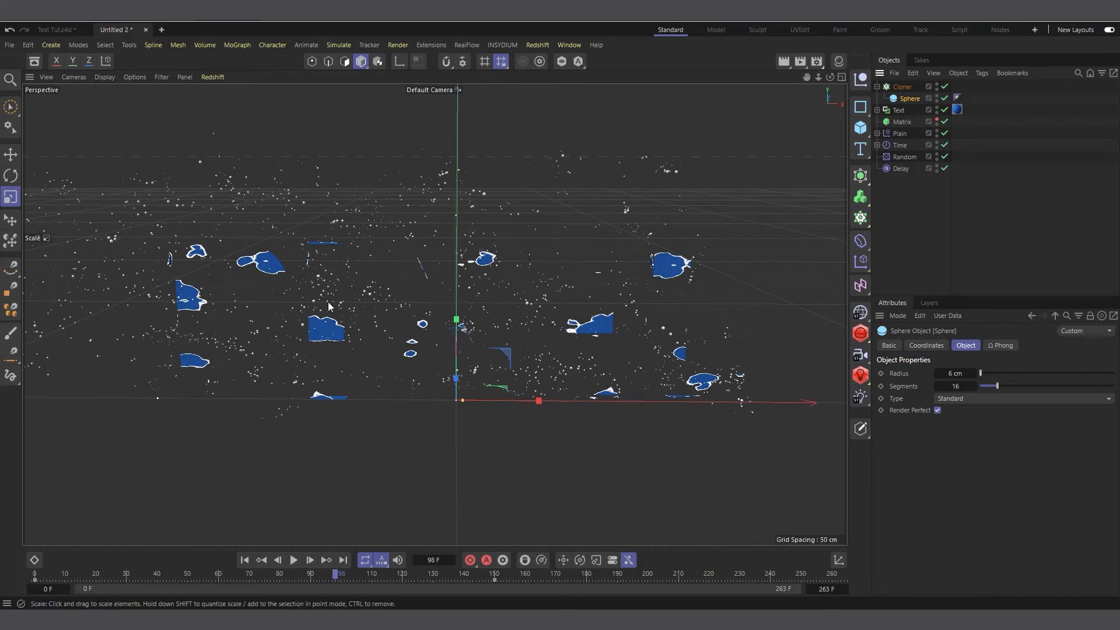
Examine the scattered spheres up close, play the animation briefly and return to the first frame.
scroll(326, 318, up, 3)
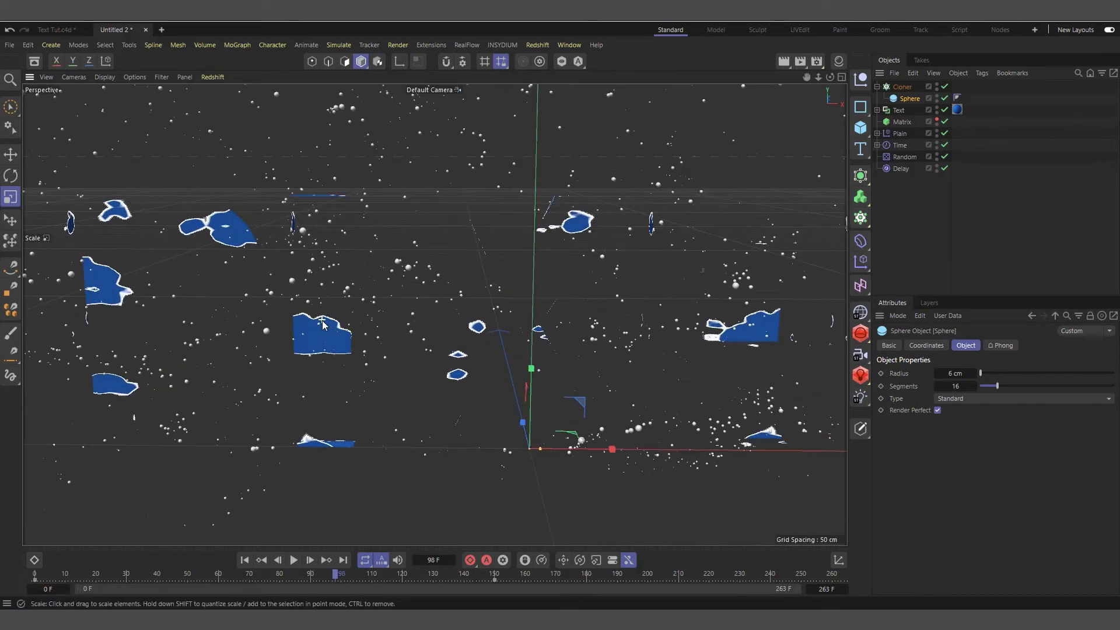
scroll(324, 325, up, 2)
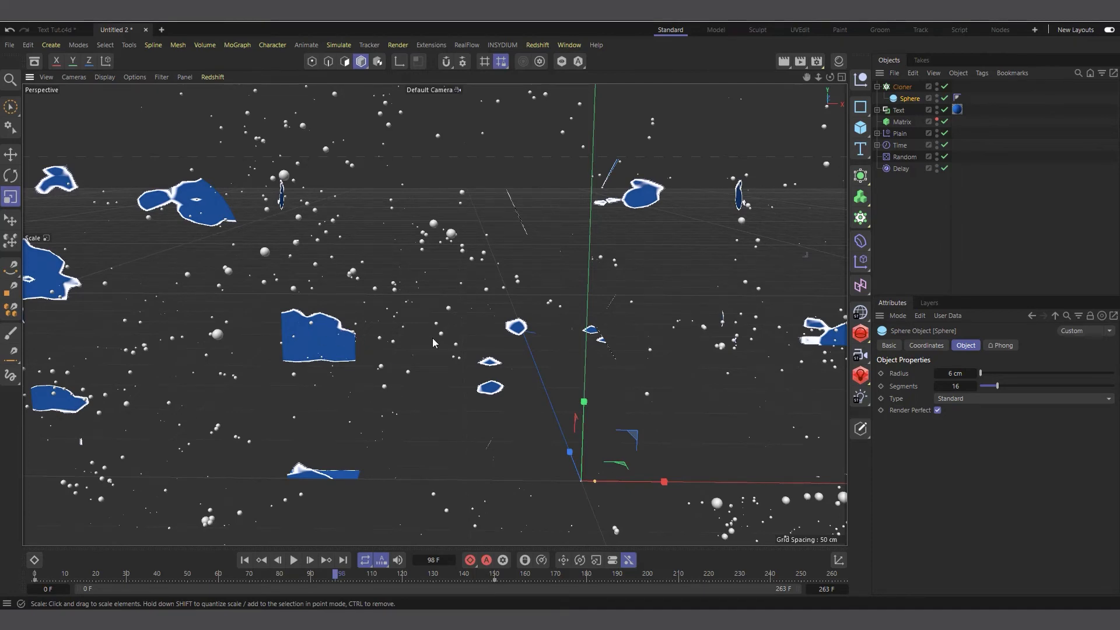
scroll(432, 342, down, 6)
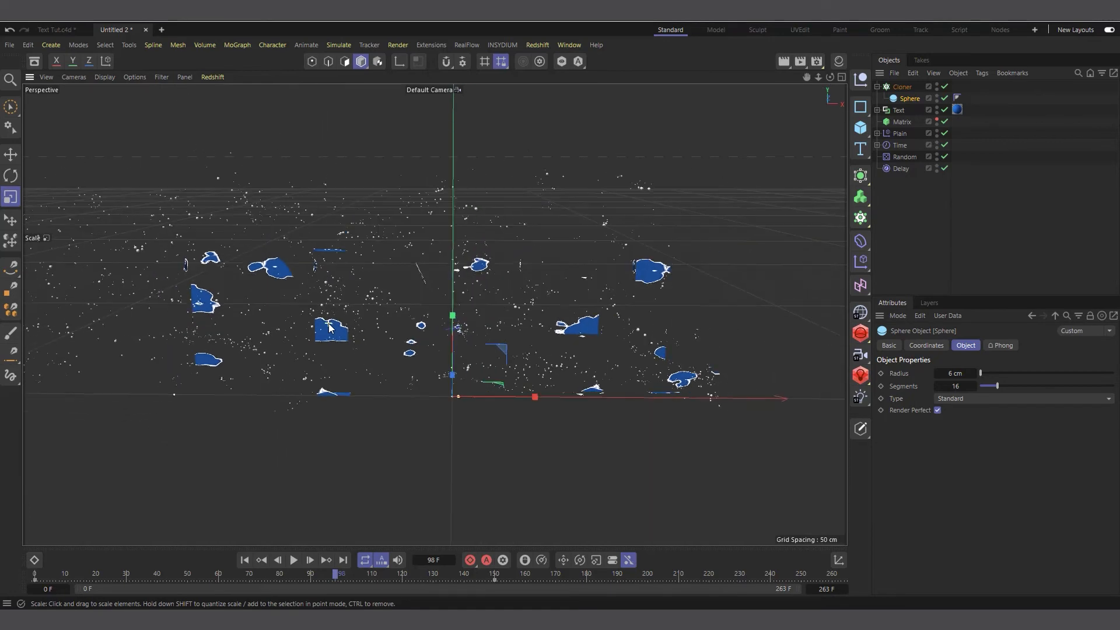
scroll(386, 327, up, 2)
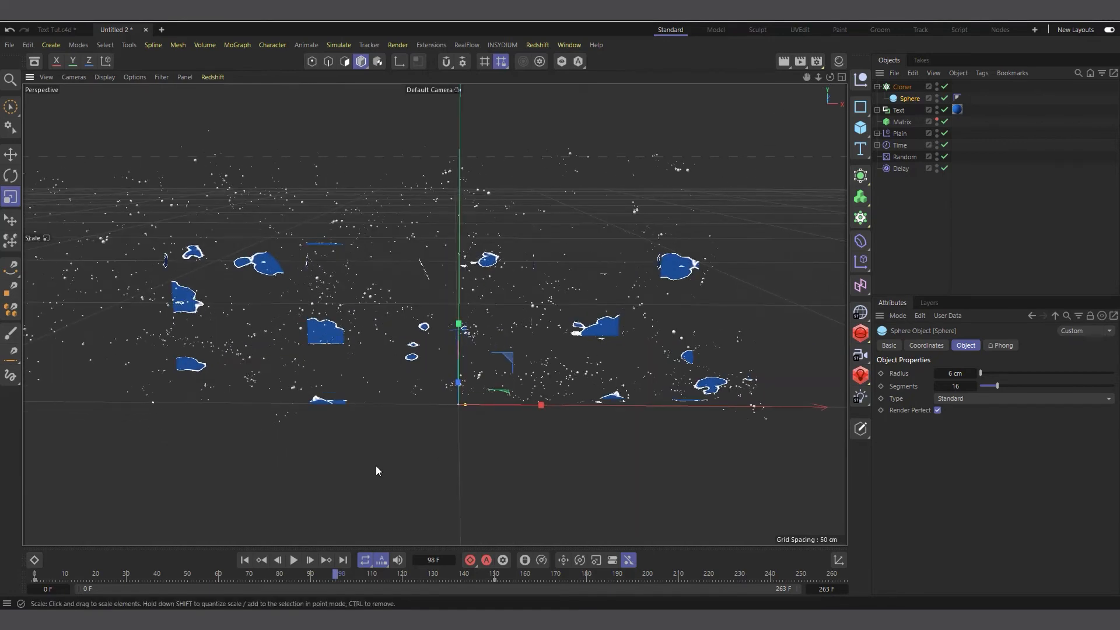
click(293, 561)
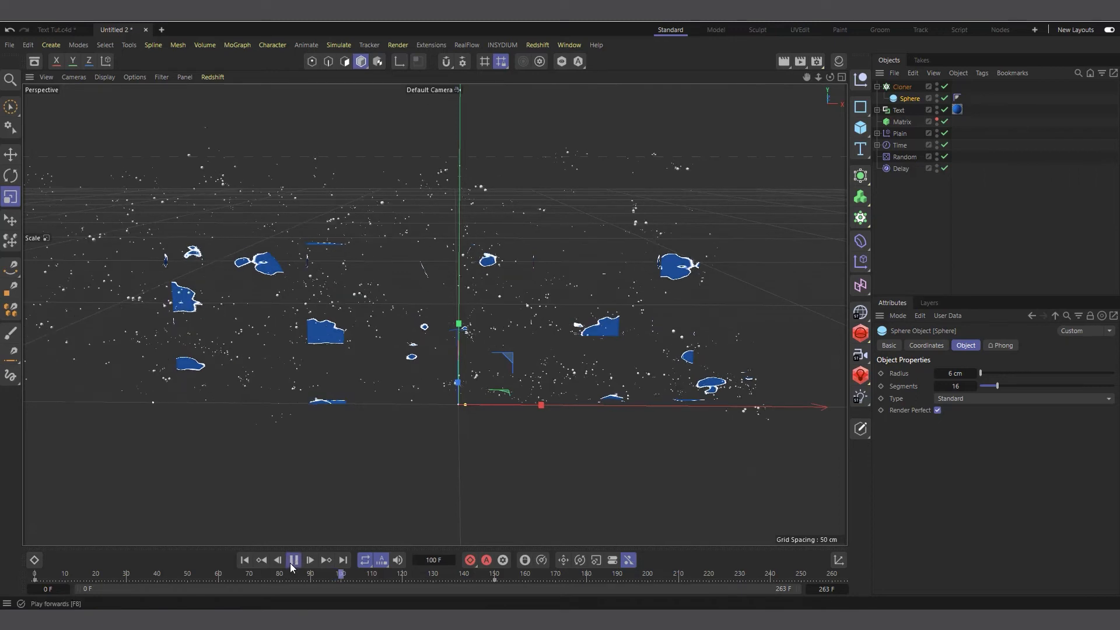
click(294, 561)
click(244, 560)
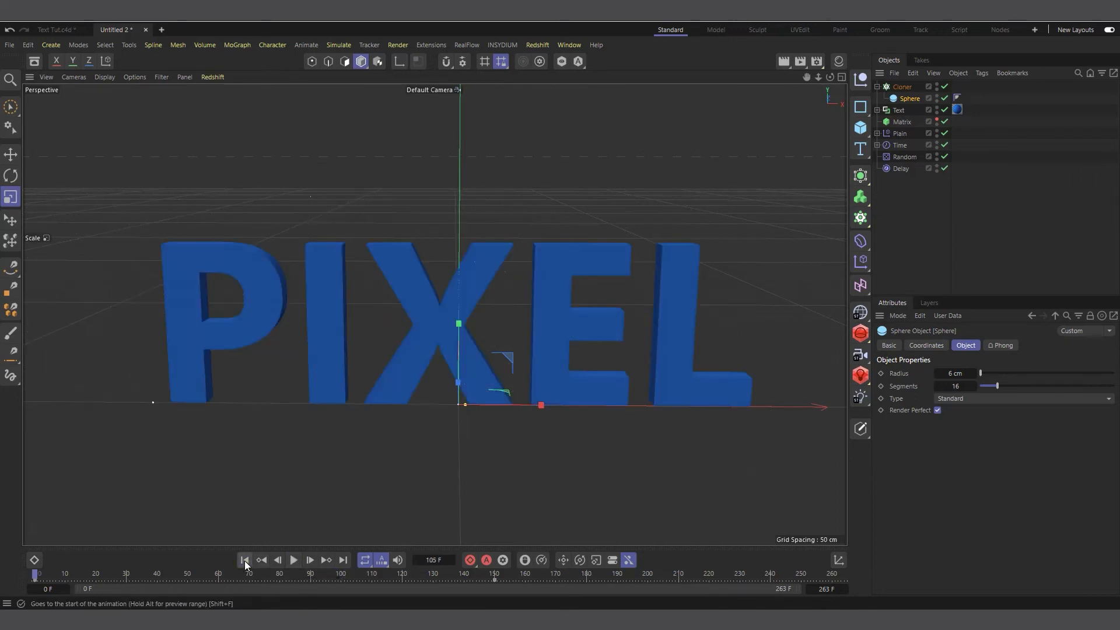
Create a new default material, assign it to the Cloner and collapse the Cloner's hierarchy.
click(838, 63)
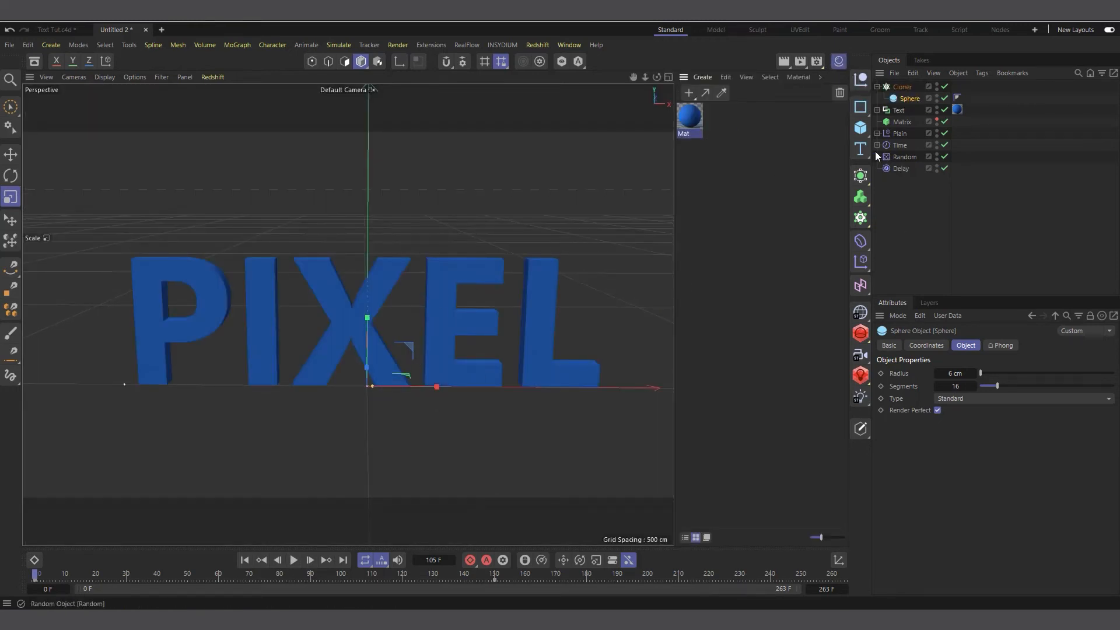
click(690, 91)
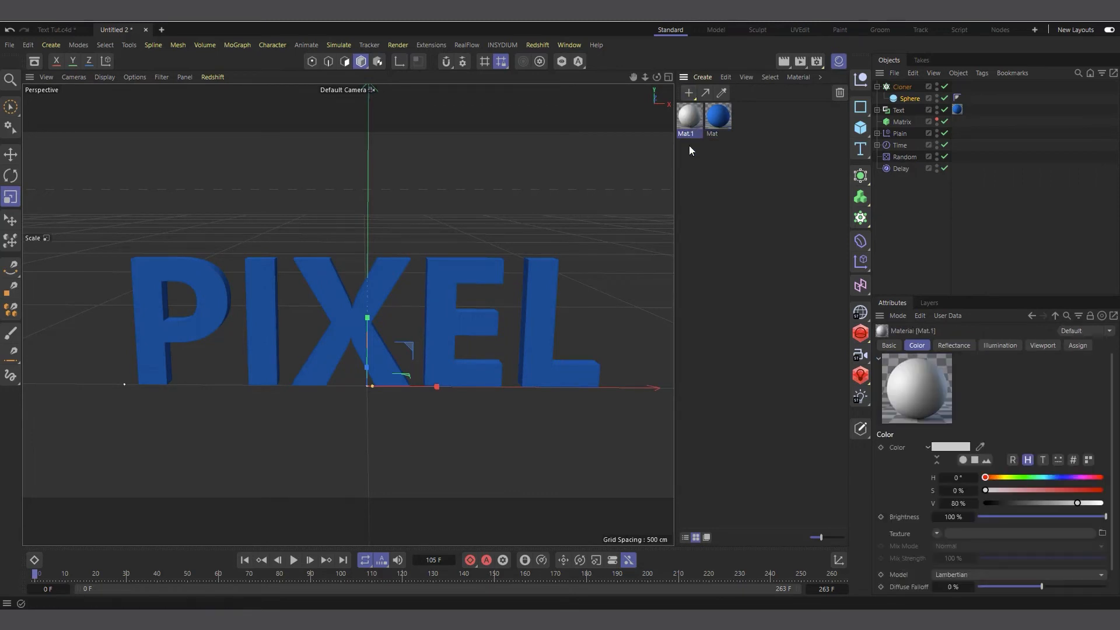
drag(690, 118, 908, 86)
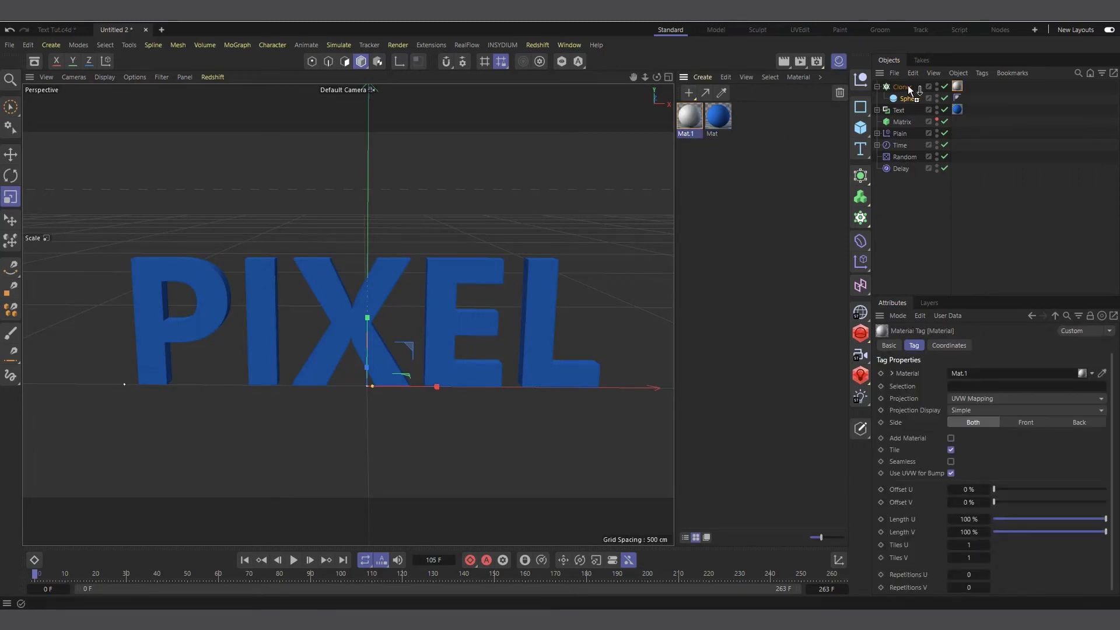
click(878, 88)
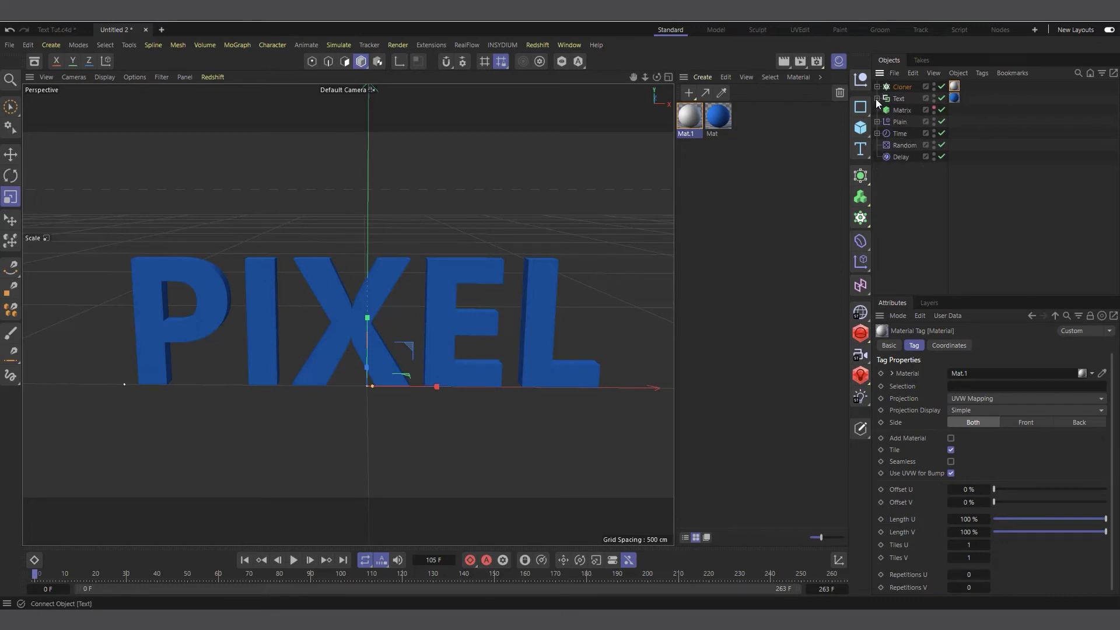
Add a Compositing tag to the Cloner and enable object buffer 1 on it.
click(904, 87)
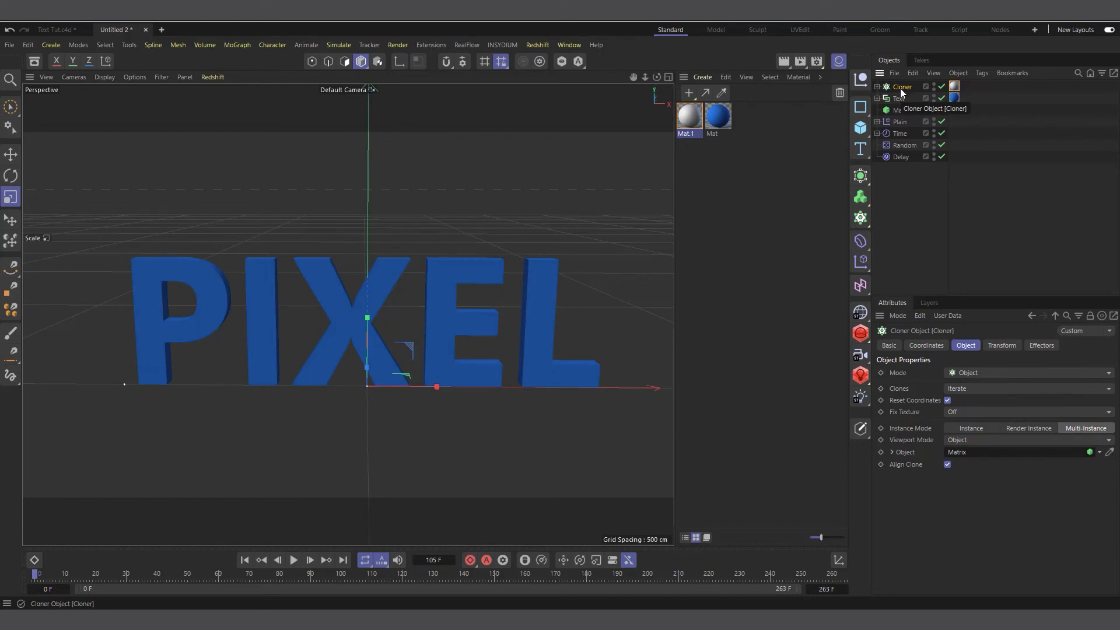
right_click(901, 89)
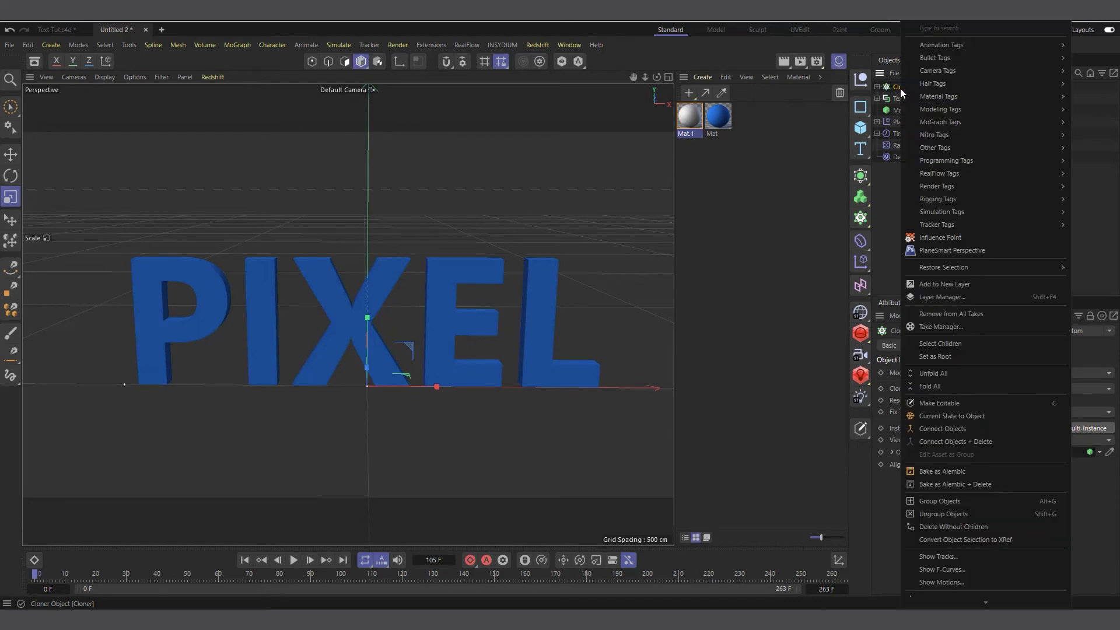
mouse_move(968, 185)
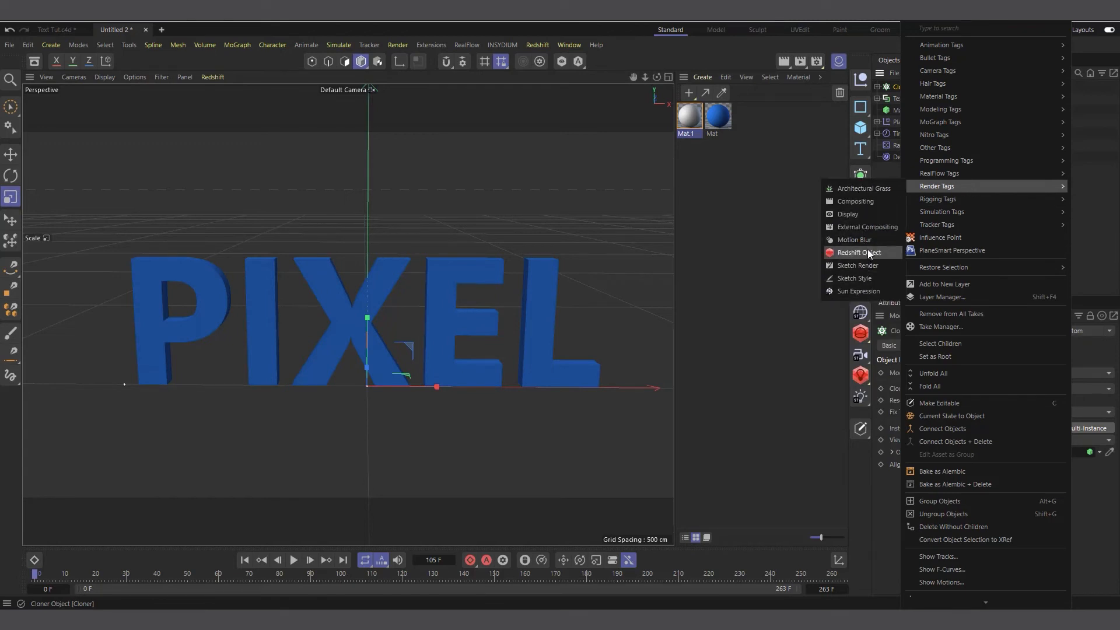
click(866, 201)
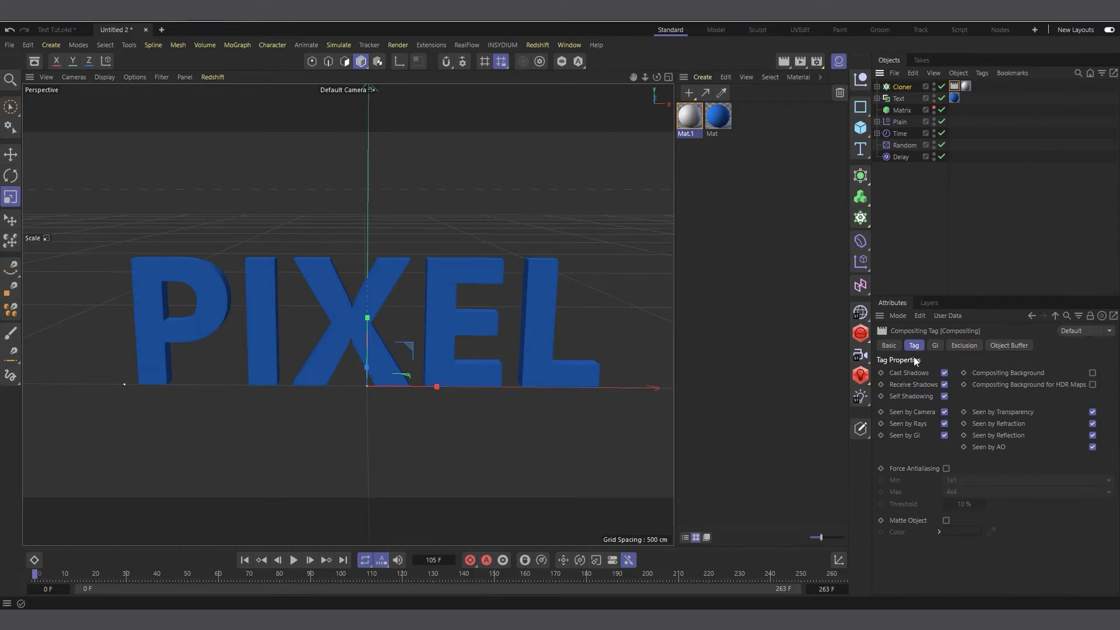
click(1010, 345)
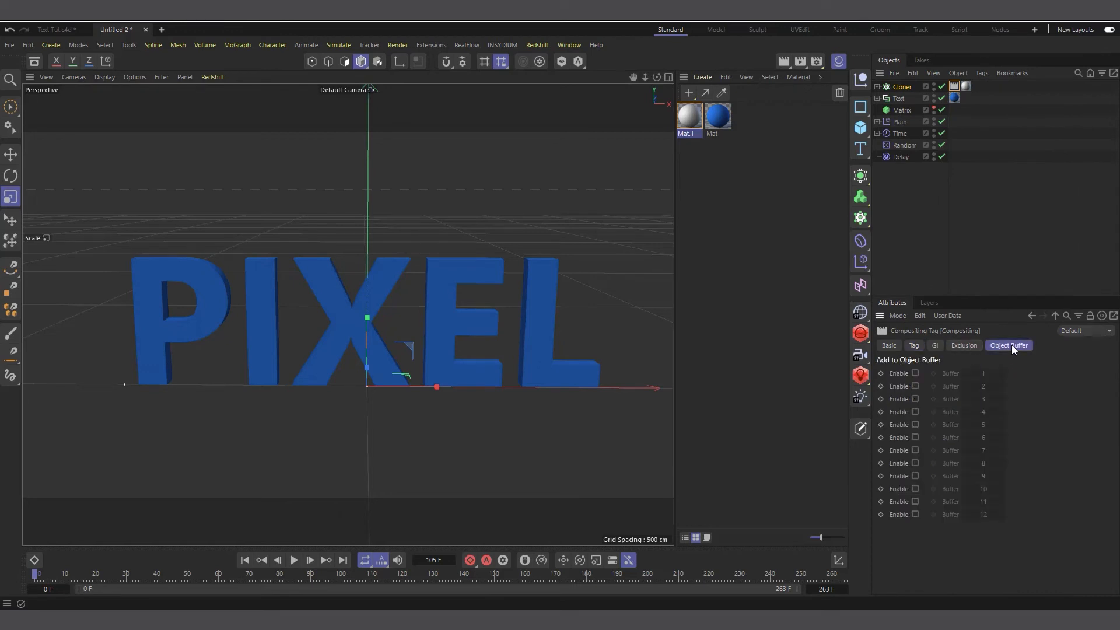
click(915, 373)
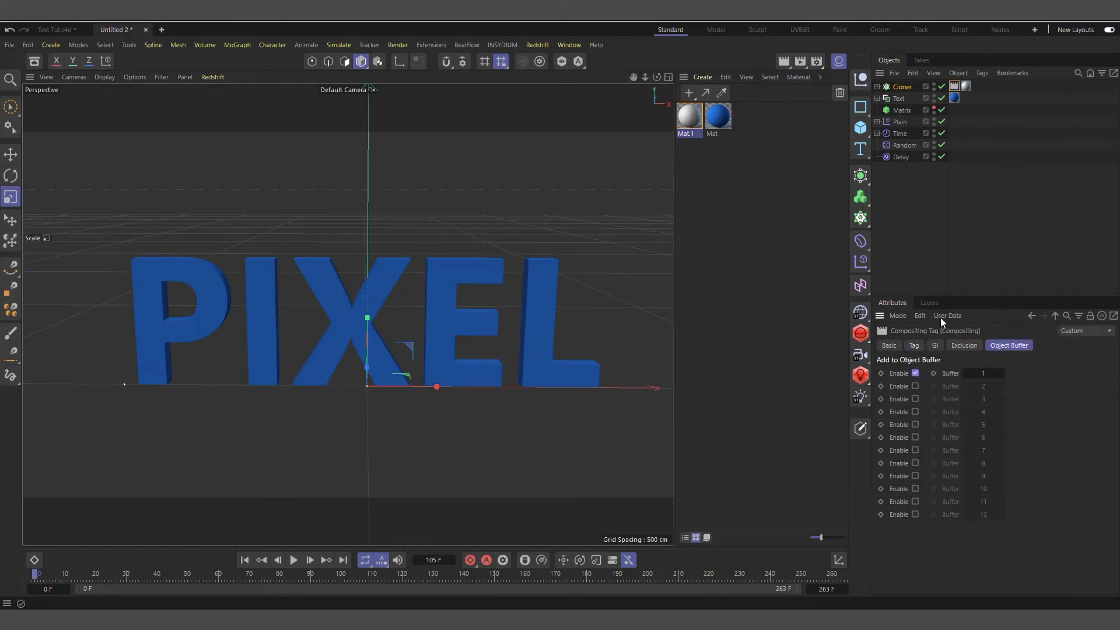
Add a Compositing tag to the Text object and enable object buffer 2 on it.
right_click(900, 99)
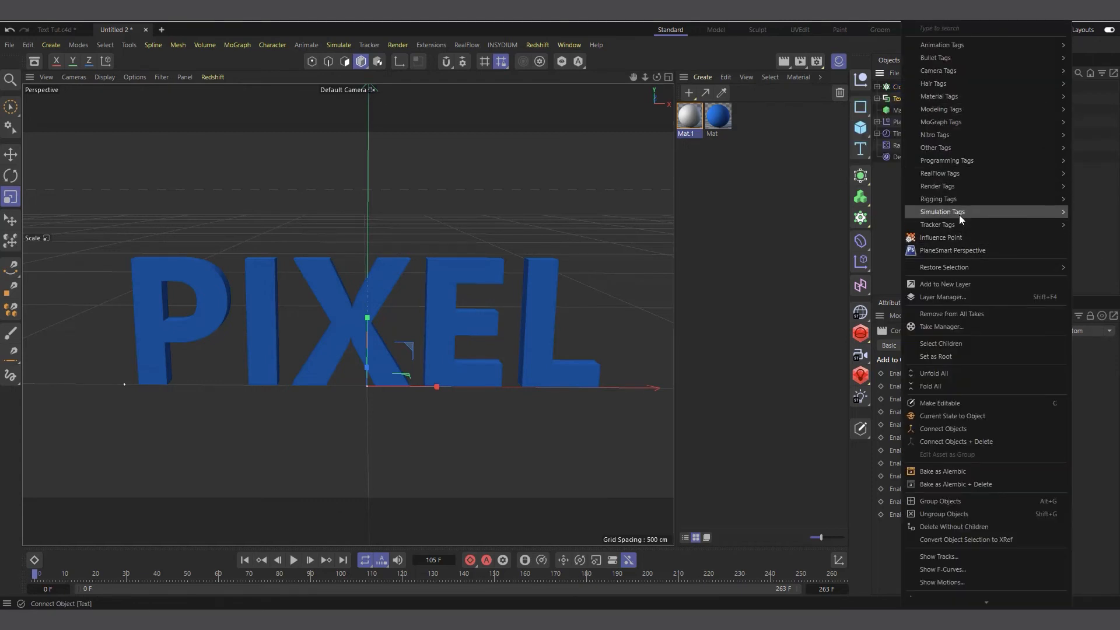
mouse_move(934, 186)
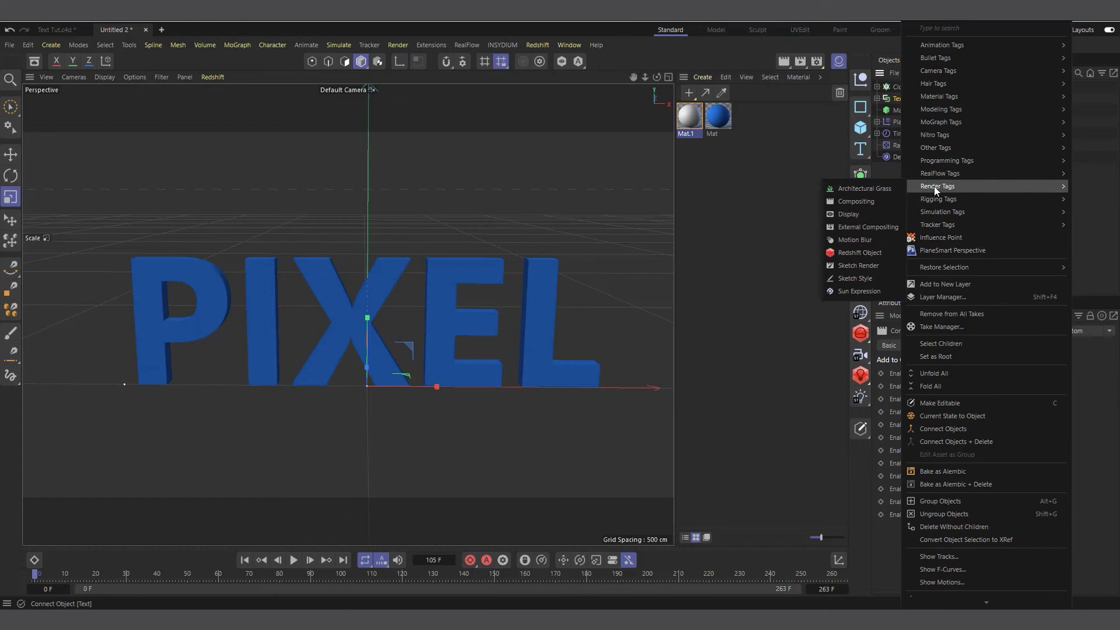
click(877, 202)
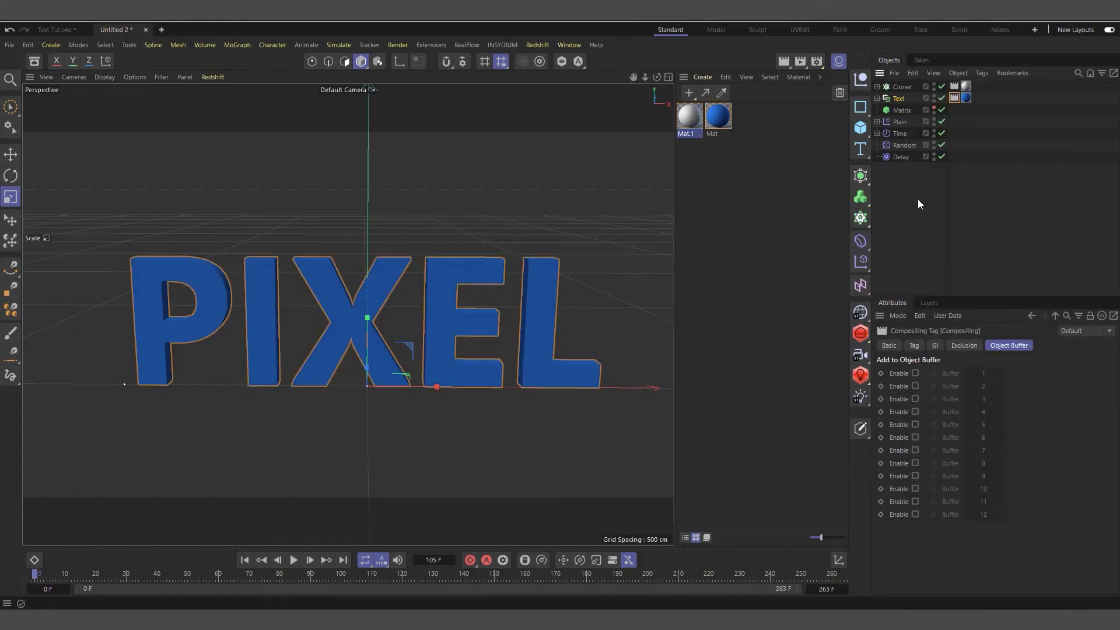
click(915, 385)
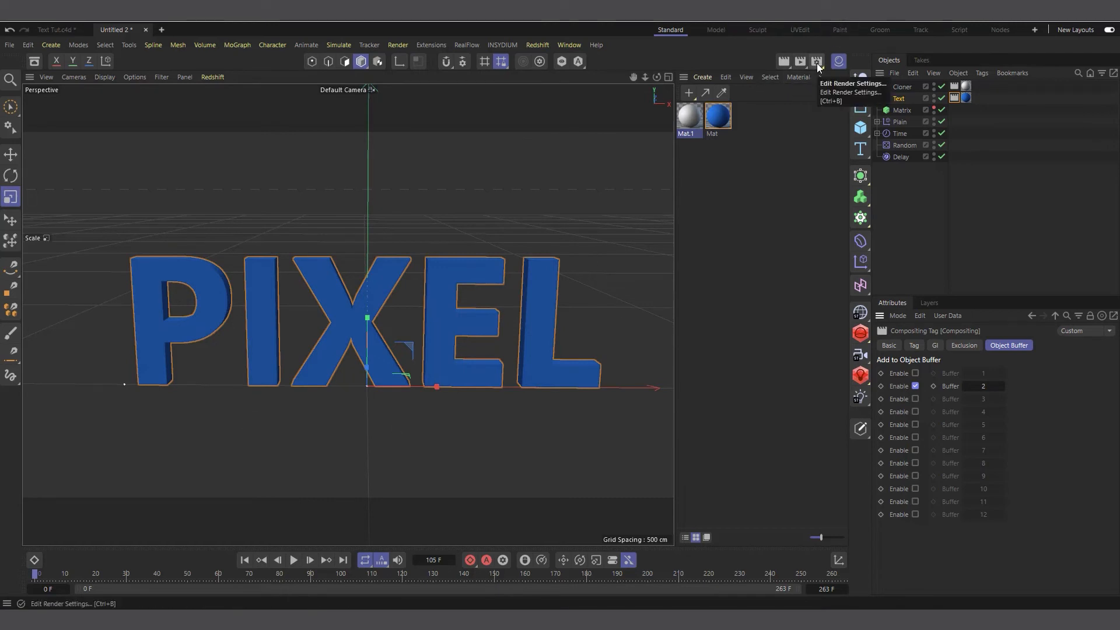
Enable Multi-Pass in the render settings and add an Object Buffer pass for group ID 1.
click(817, 62)
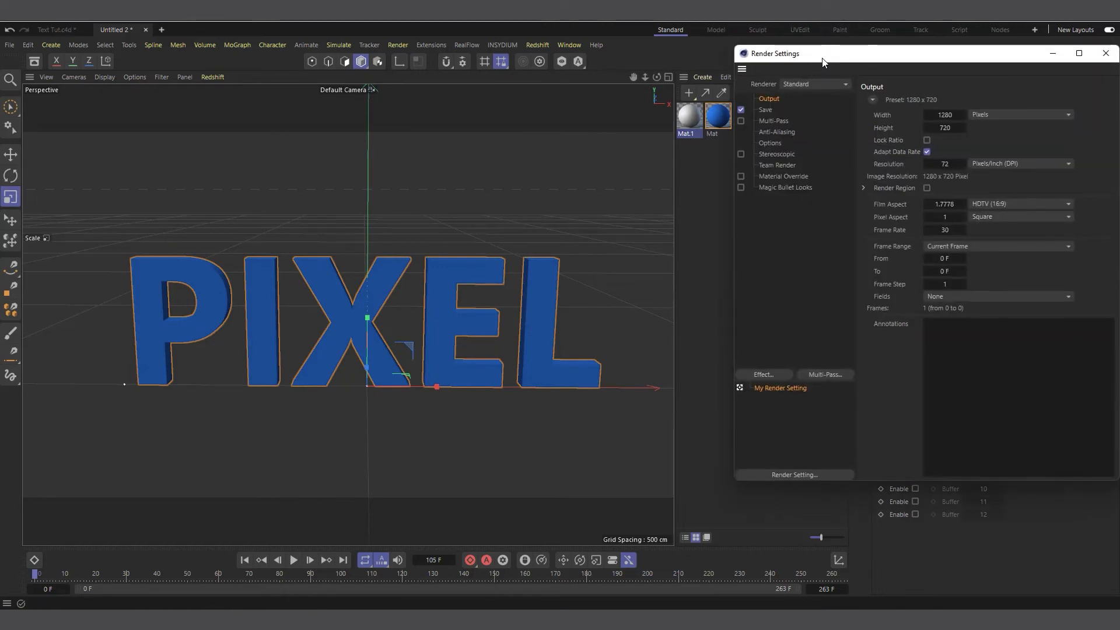
drag(823, 62, 428, 88)
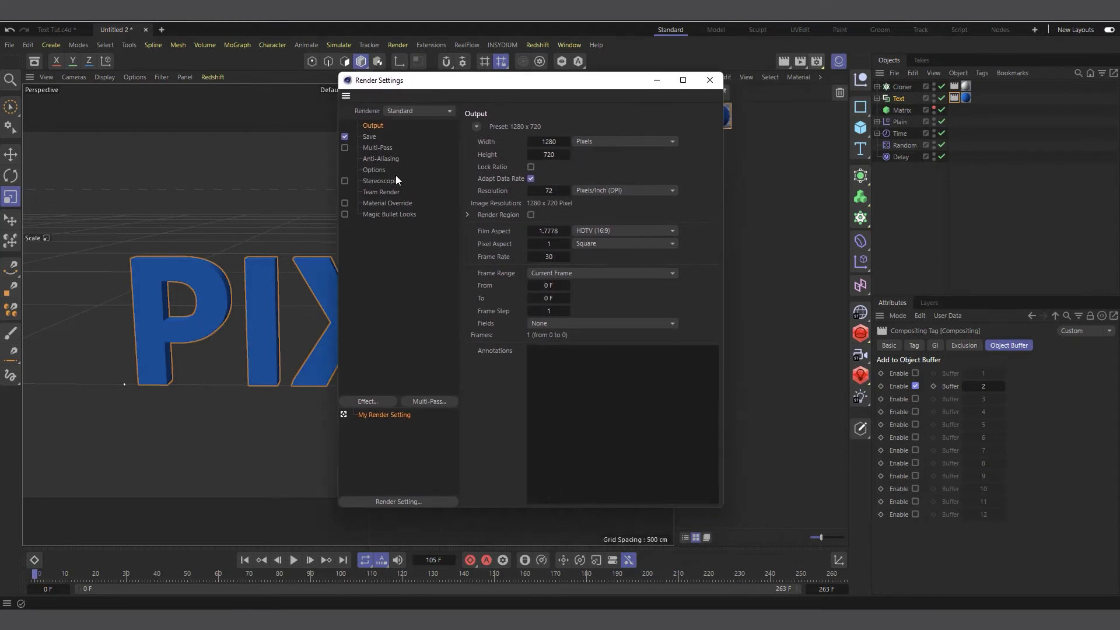
click(371, 136)
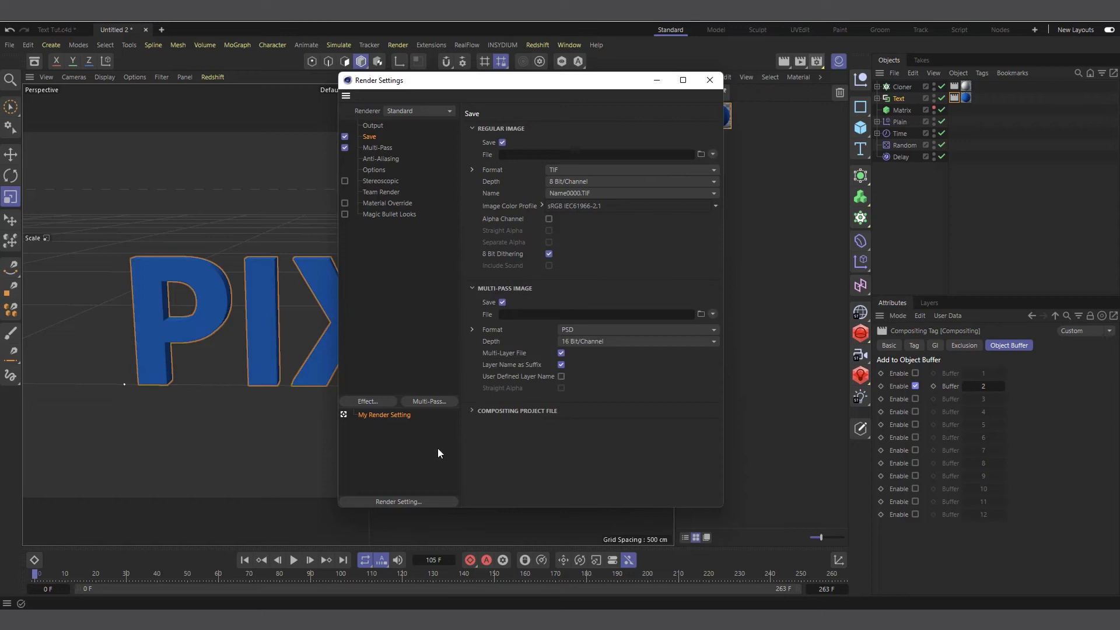
click(429, 402)
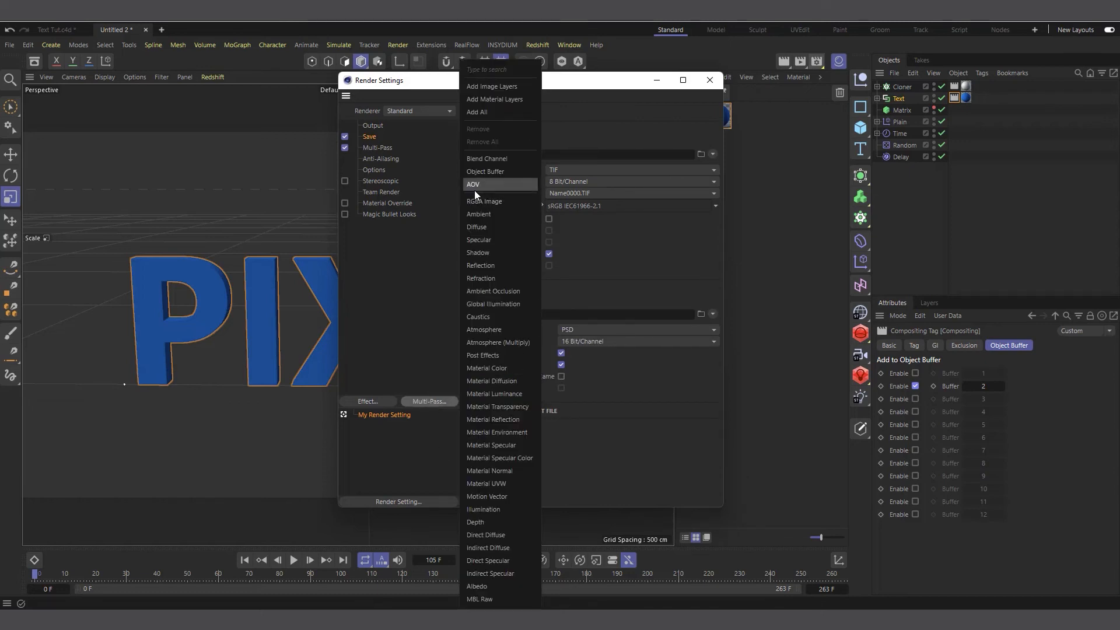
click(486, 172)
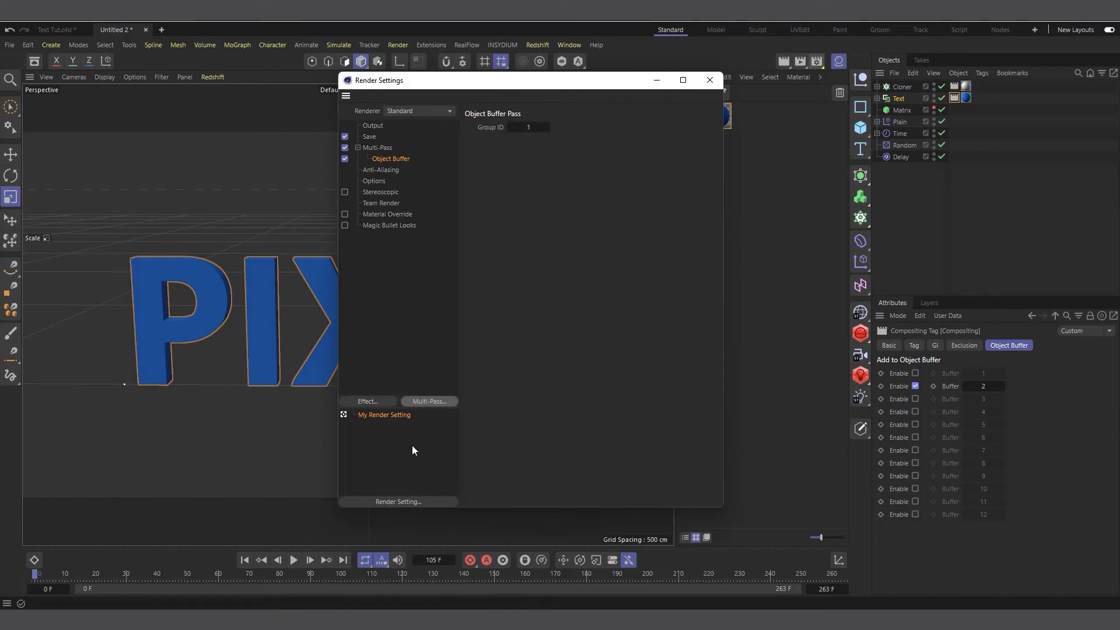
Add a second Object Buffer pass to the render settings and set its group ID to 2.
click(445, 402)
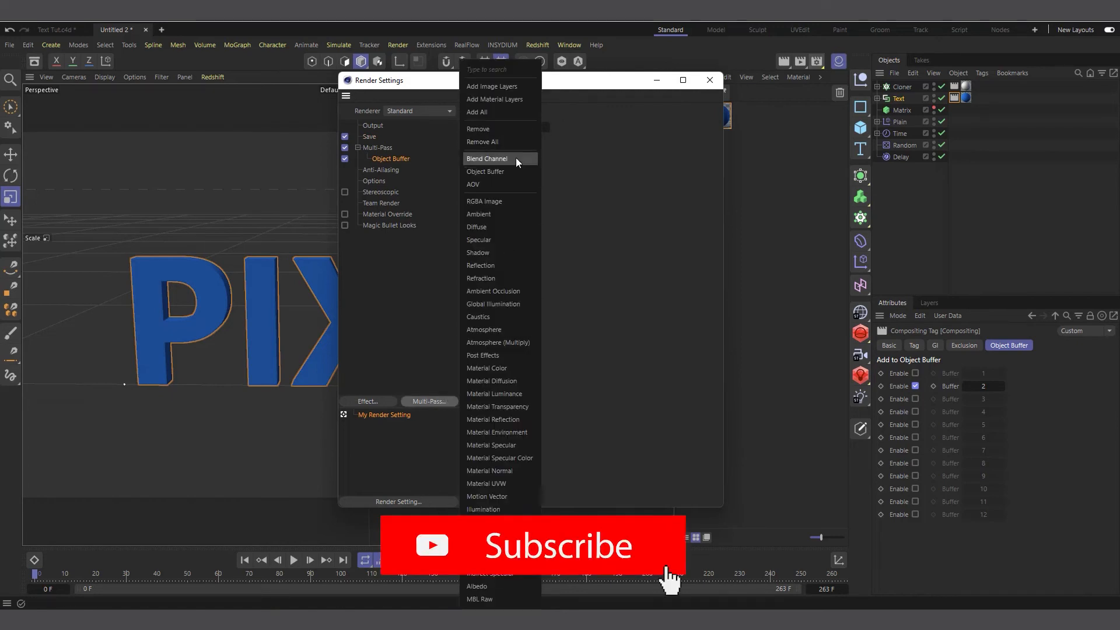
click(510, 171)
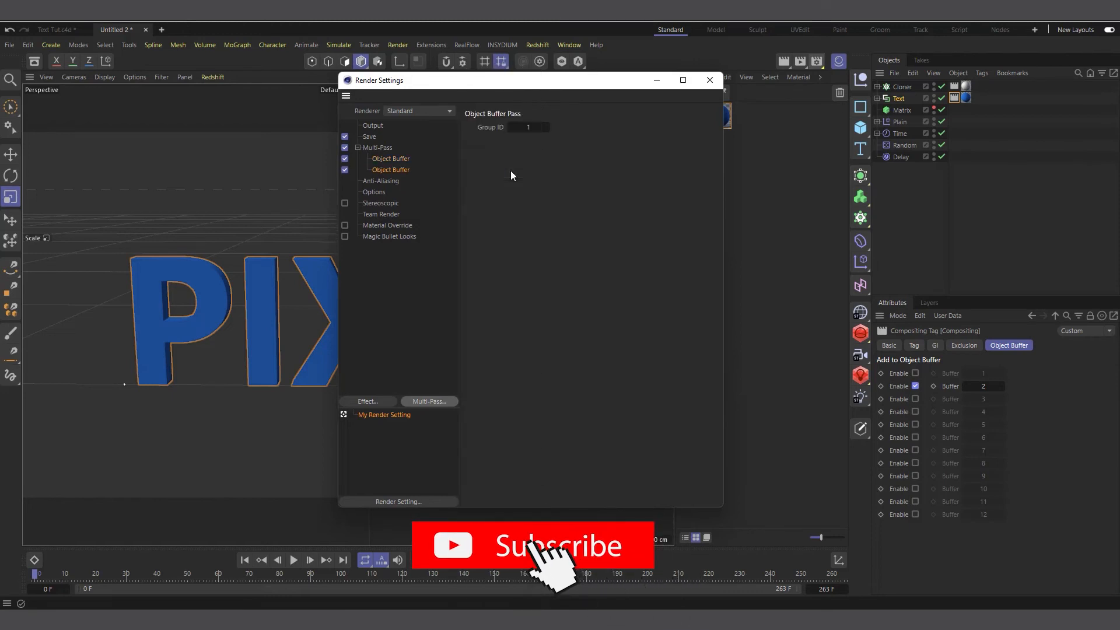
click(546, 128)
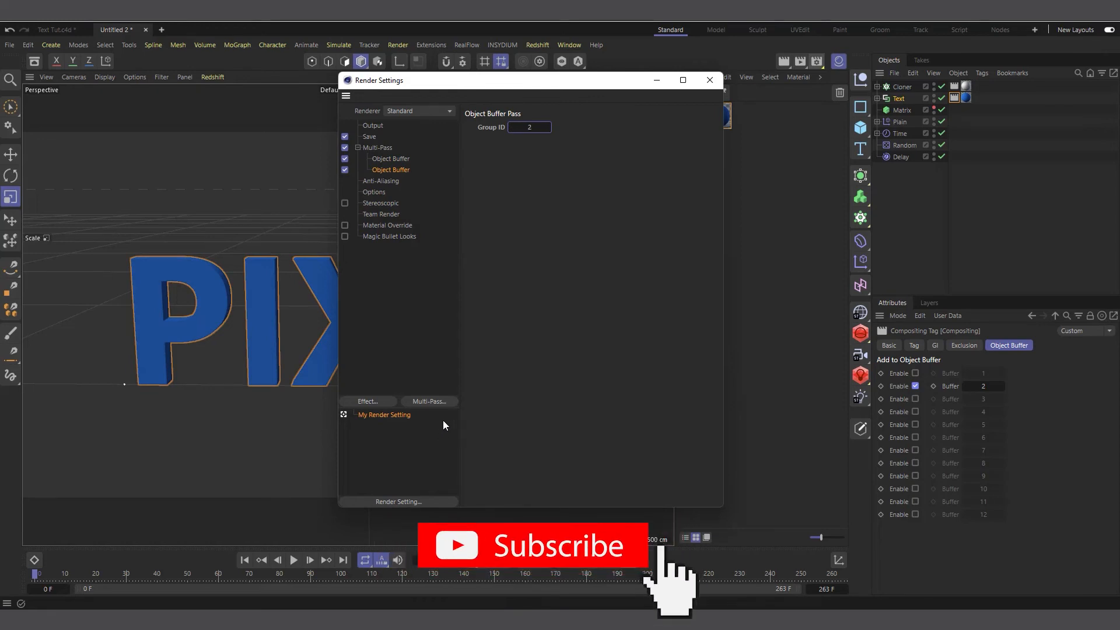
drag(479, 82, 575, 107)
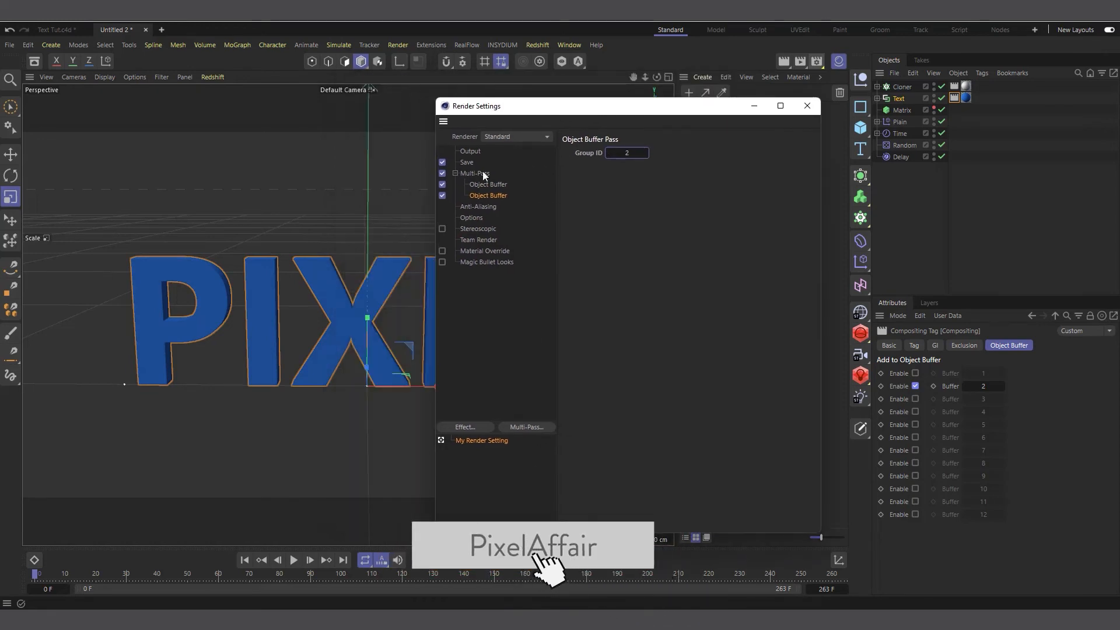
Add a Material Luminance pass to the multi-pass output, previewing the dissolve at frames 50 and 87.
click(294, 560)
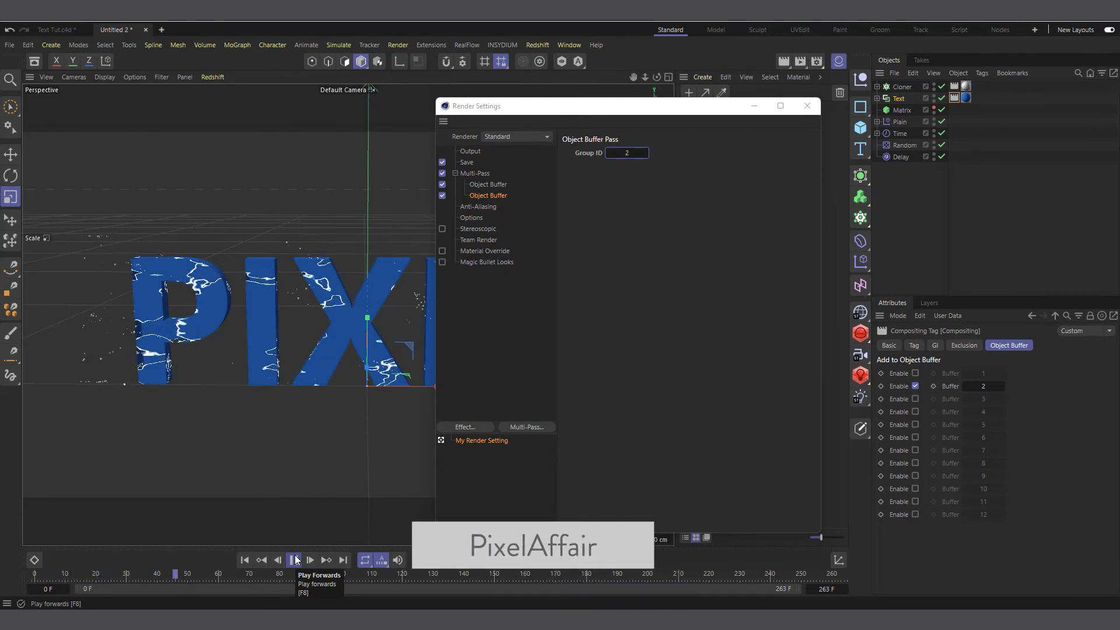
click(294, 560)
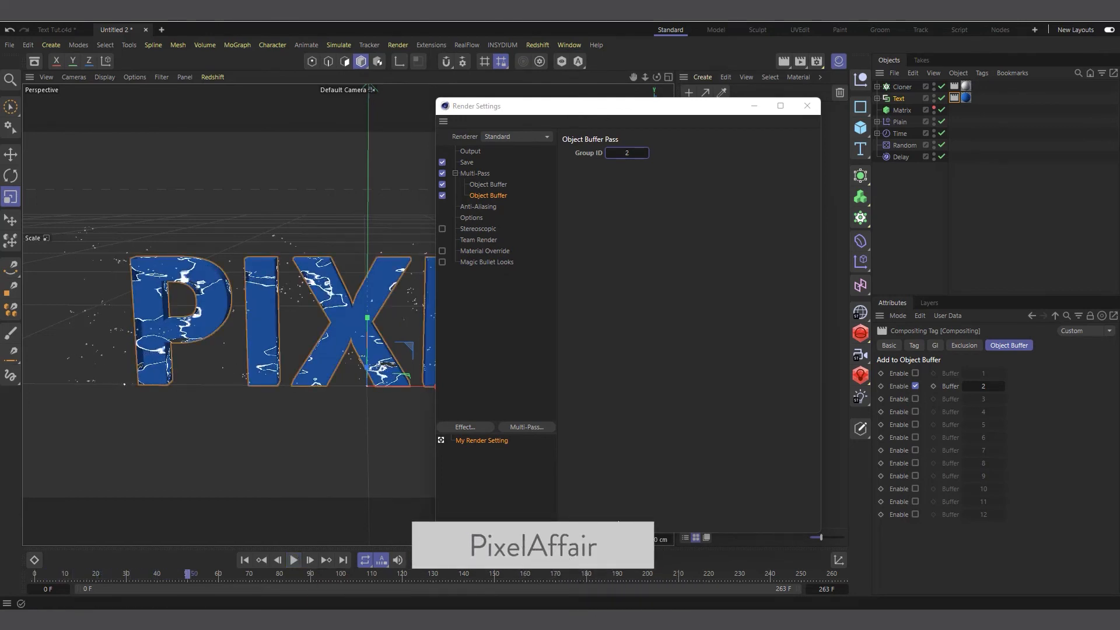
click(534, 426)
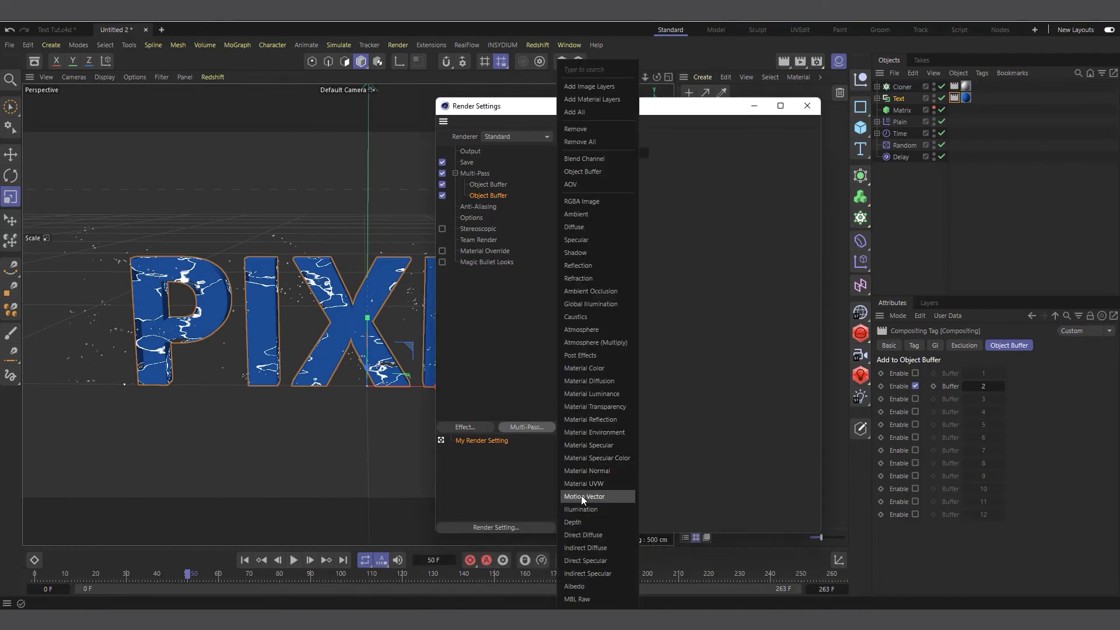
click(603, 394)
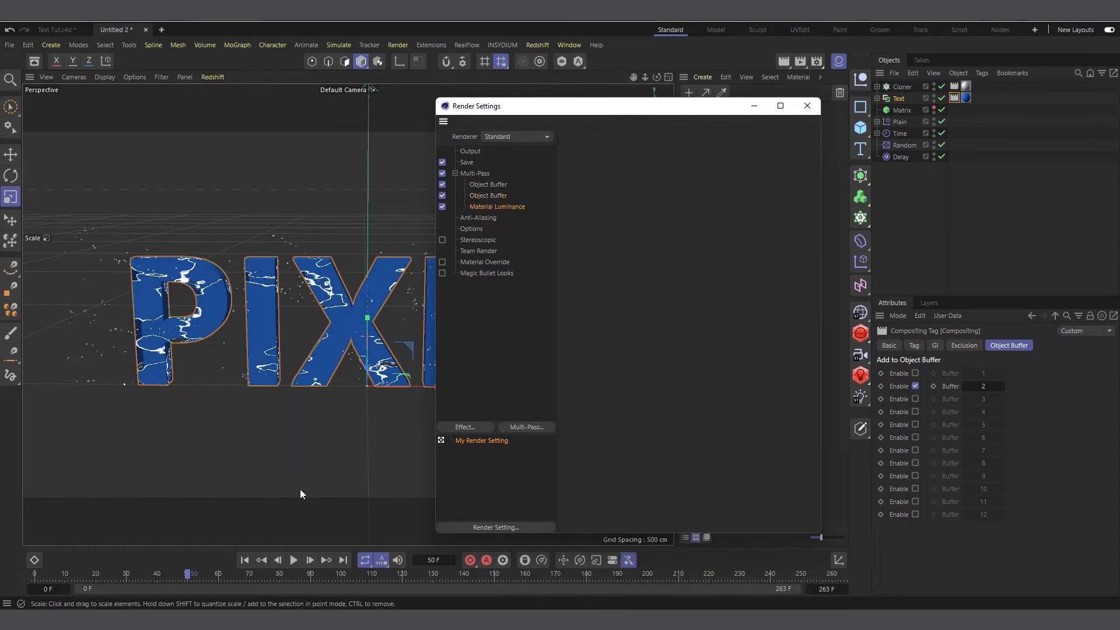
click(289, 560)
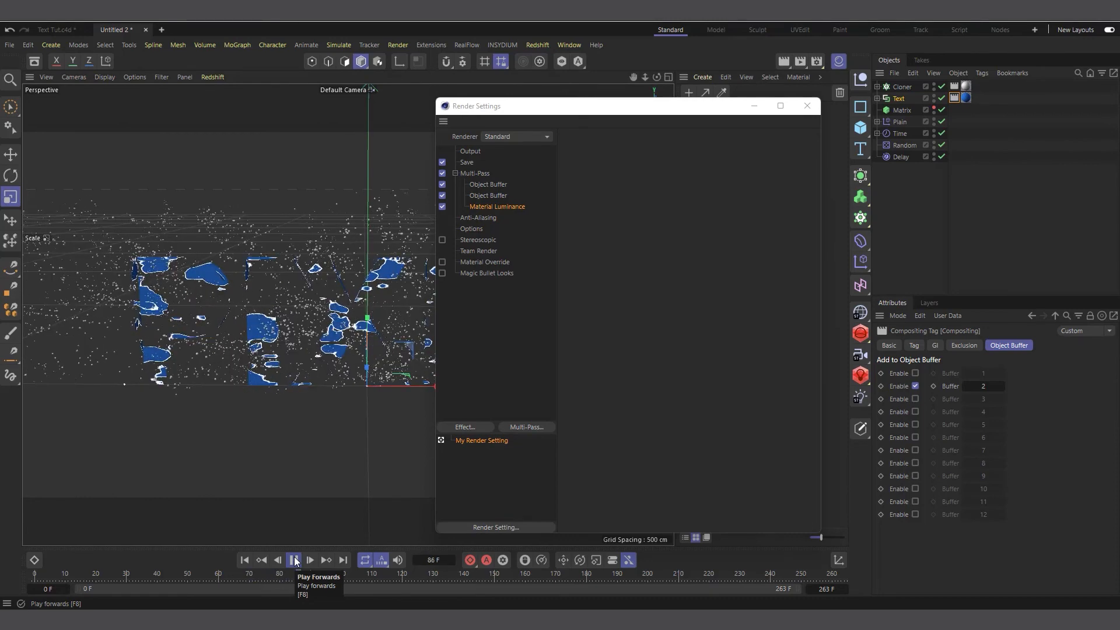
click(294, 560)
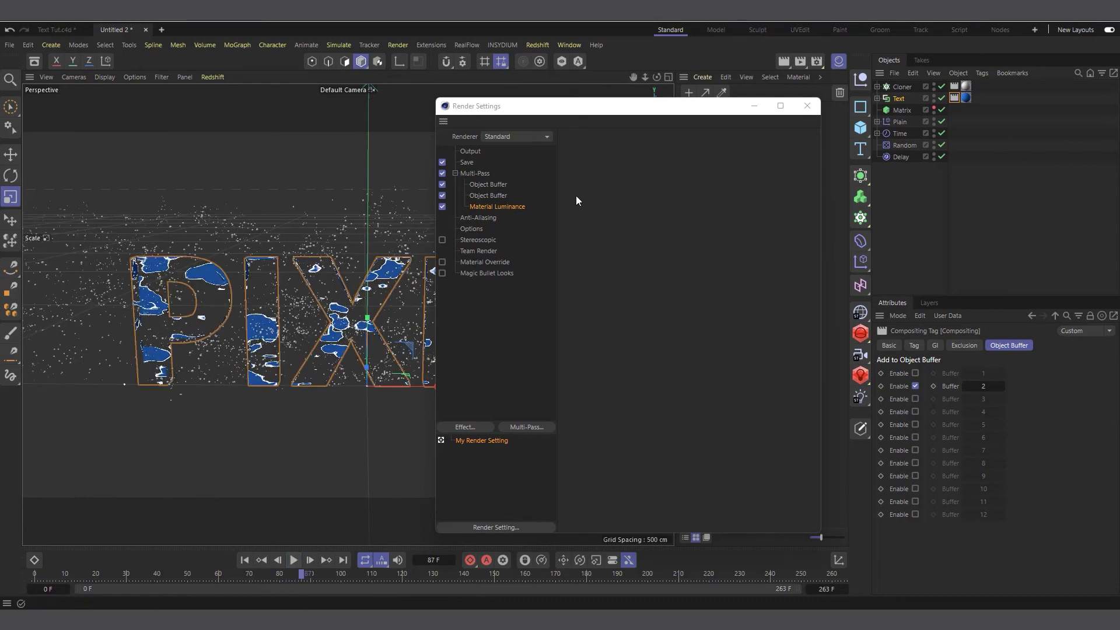
Set the regular image save format to PNG with an alpha channel, and the multi-pass image format to PNG.
click(468, 161)
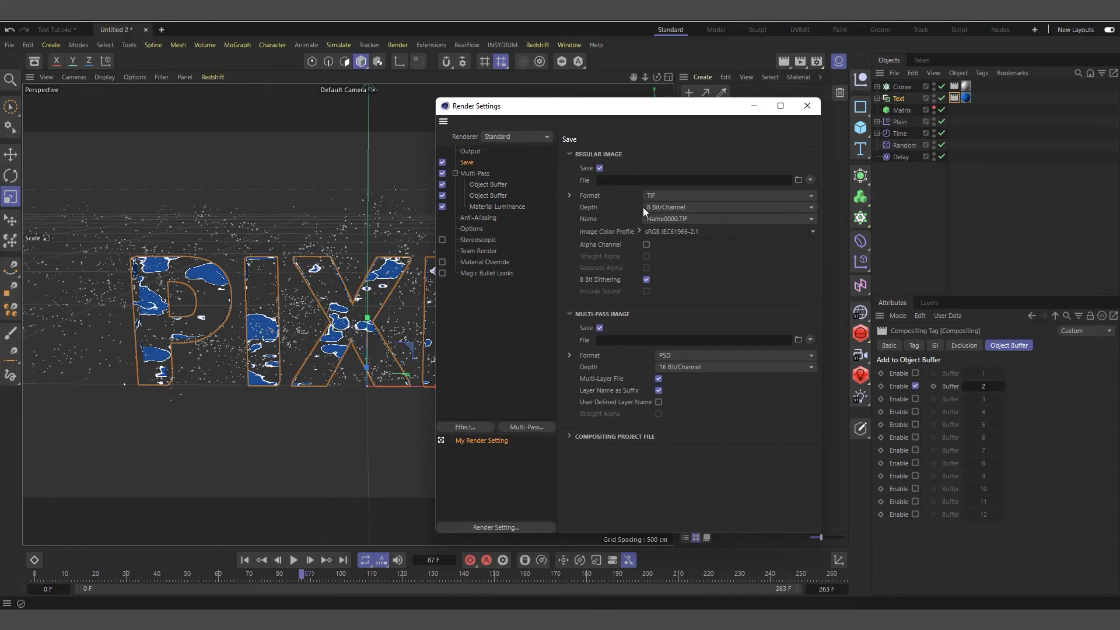
click(677, 196)
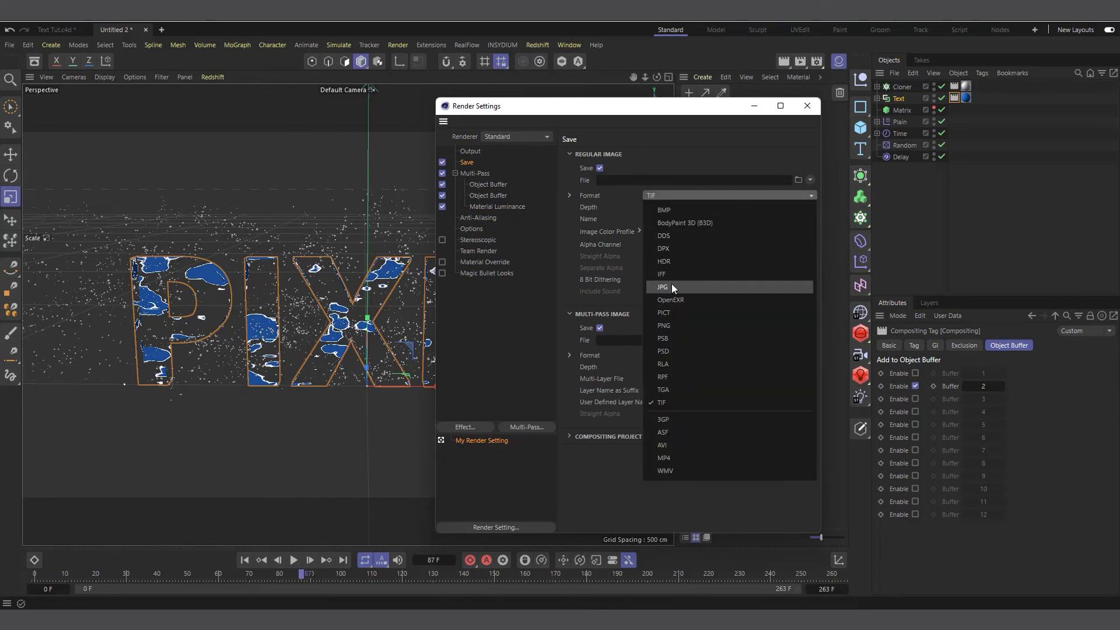
click(664, 325)
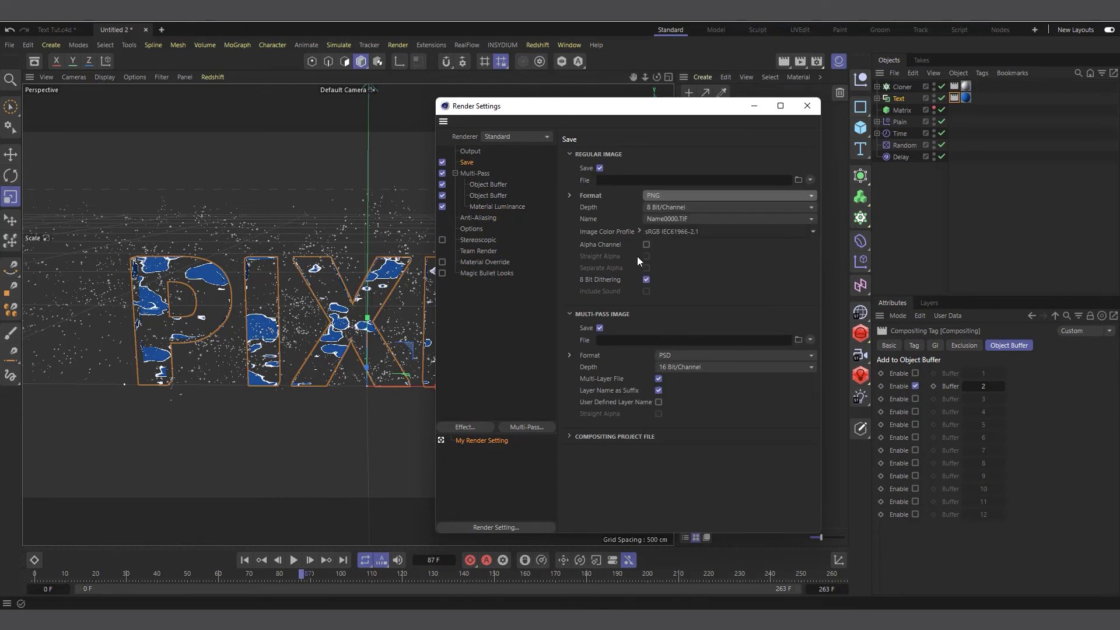
click(646, 244)
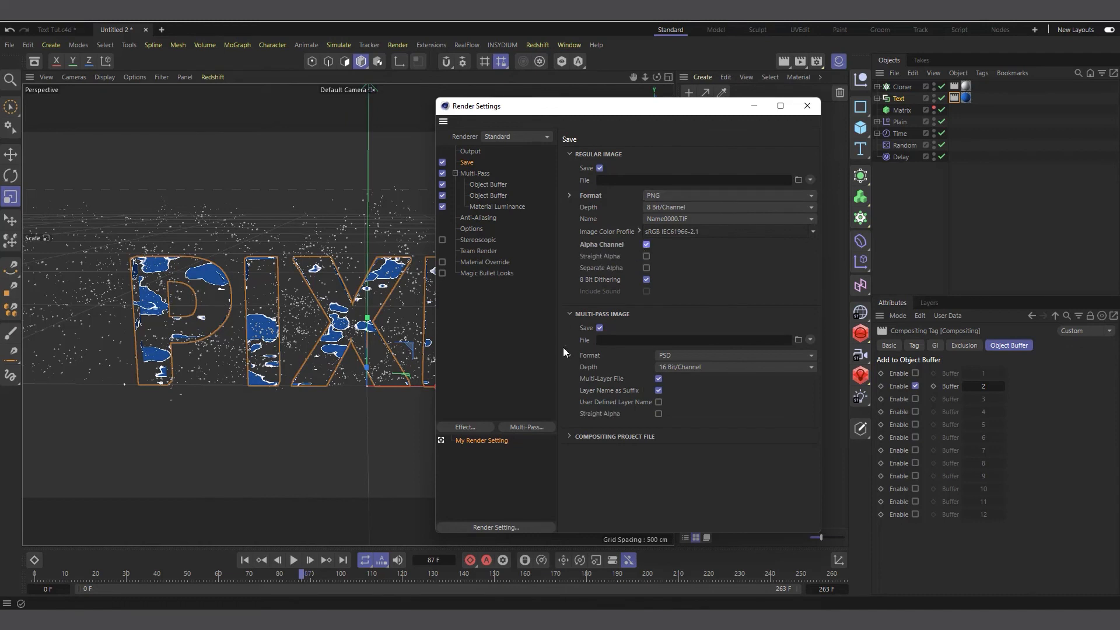
click(660, 358)
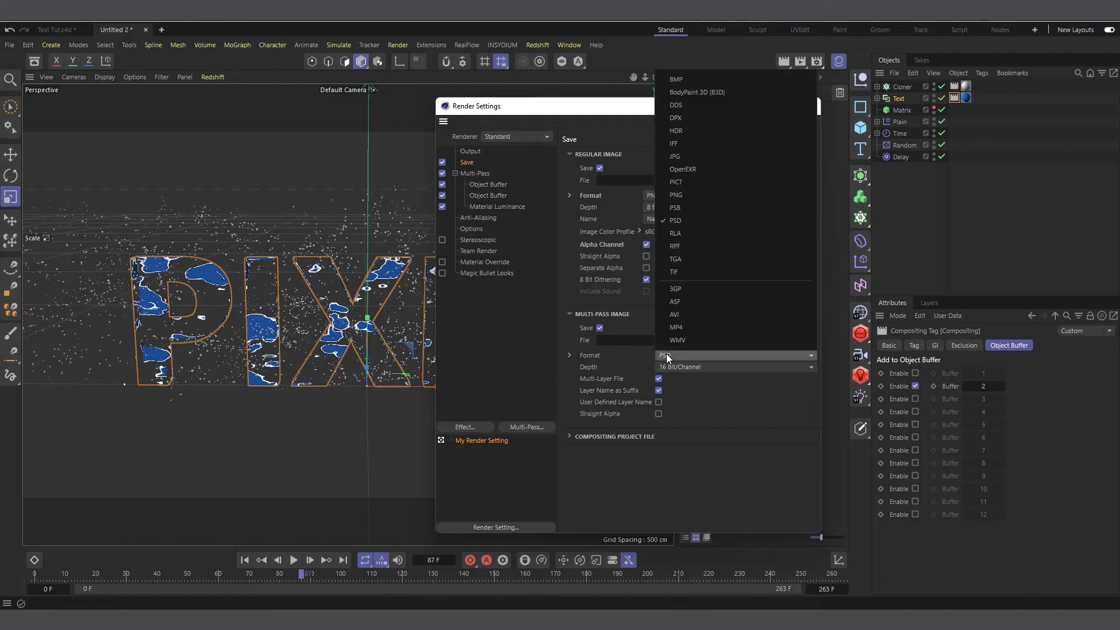
click(694, 196)
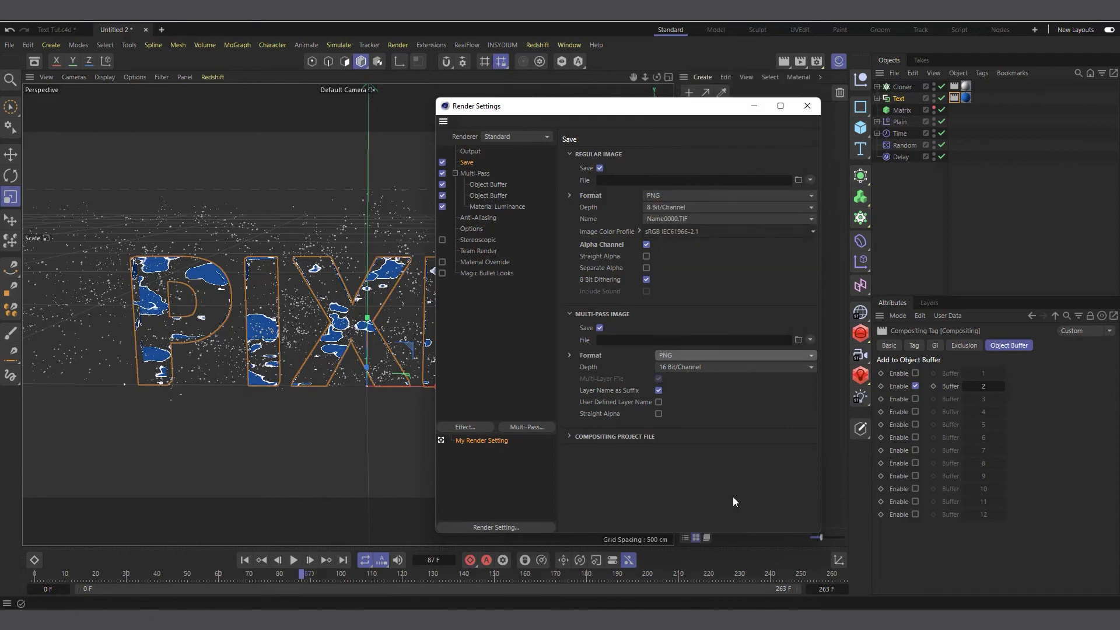
Enable saving a compositing project file for After Effects with 3D data included, and close the render settings.
click(618, 437)
click(654, 451)
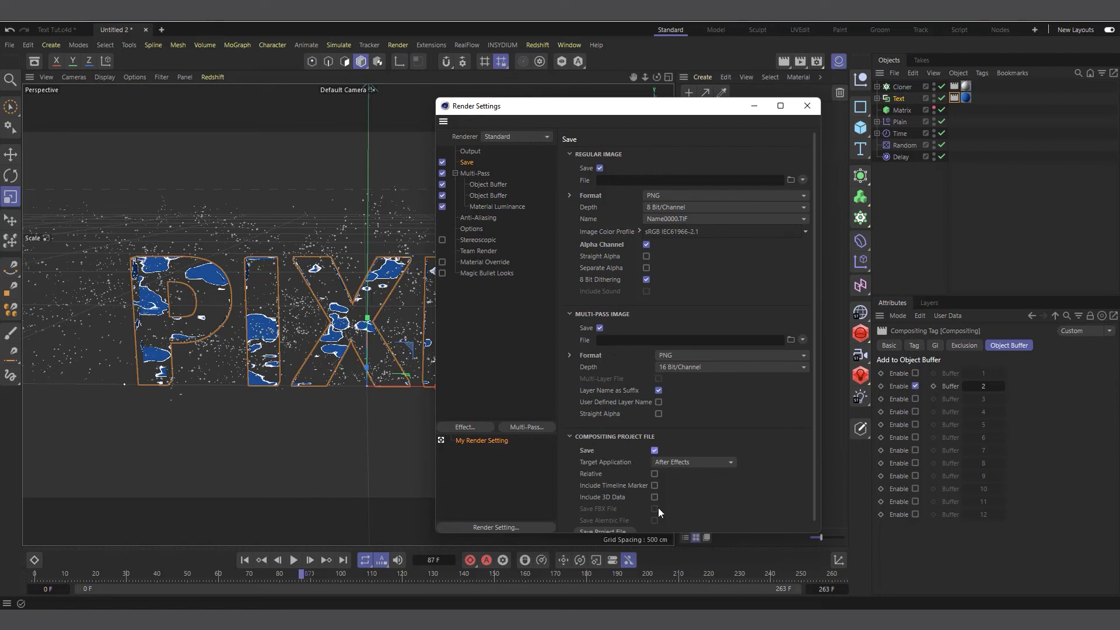
click(654, 497)
click(811, 110)
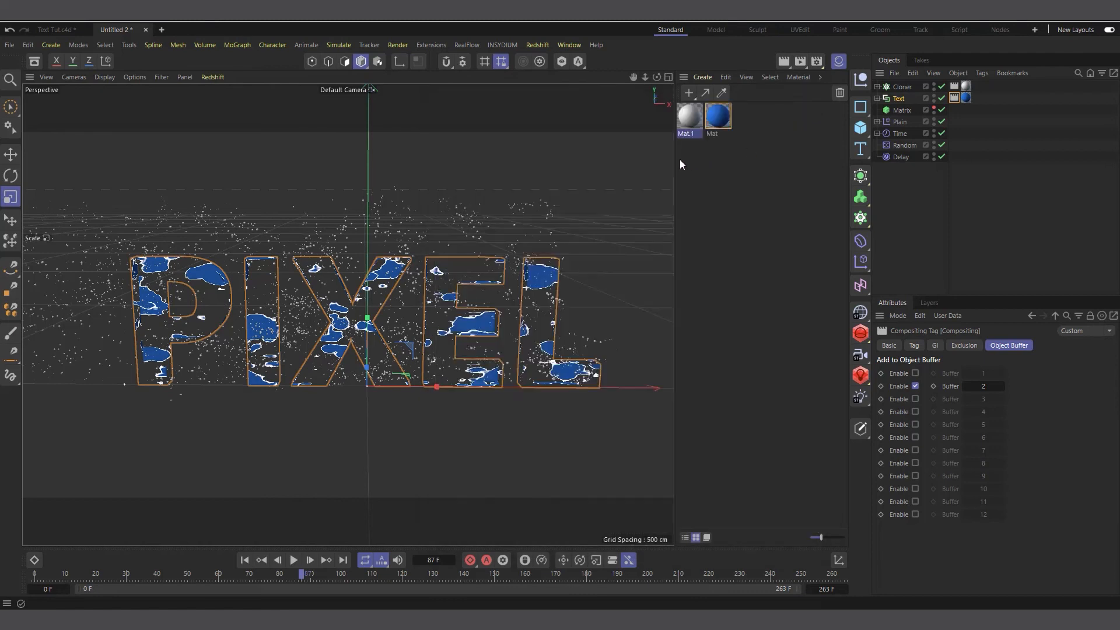
Hide the material manager and render frame 87 to the Picture Viewer, fitting the whole image in view.
click(838, 62)
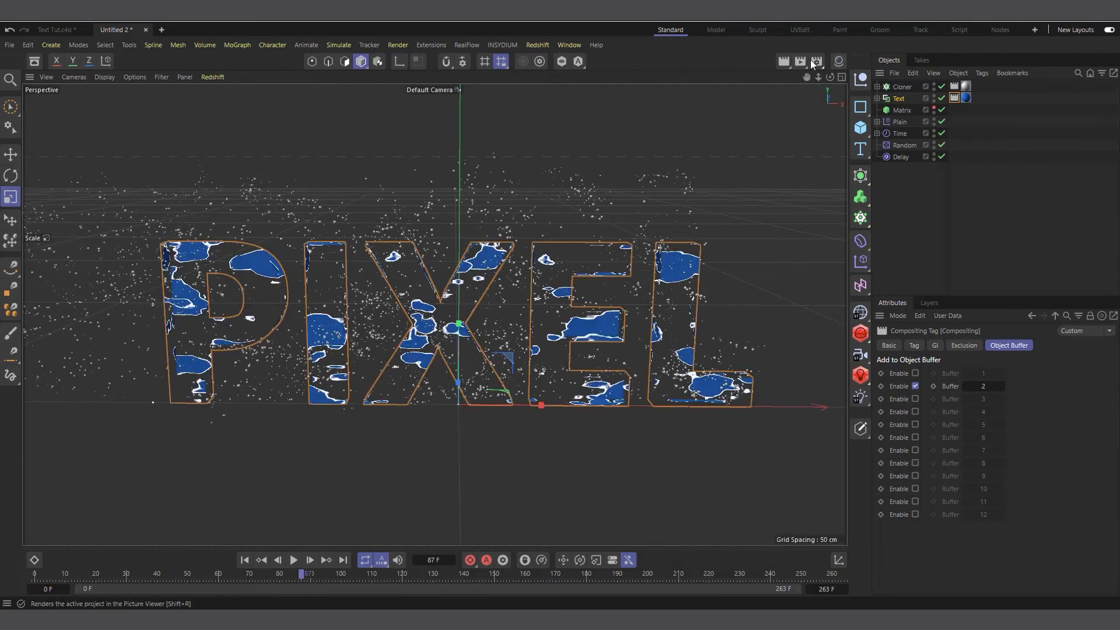
click(800, 60)
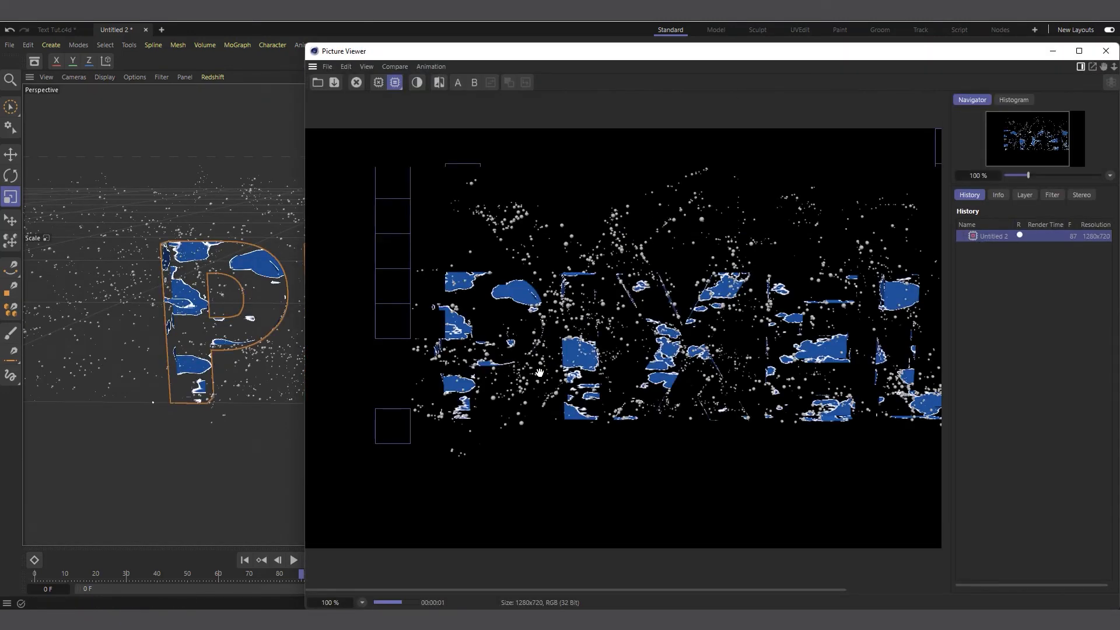
scroll(537, 358, down, 2)
scroll(513, 360, up, 1)
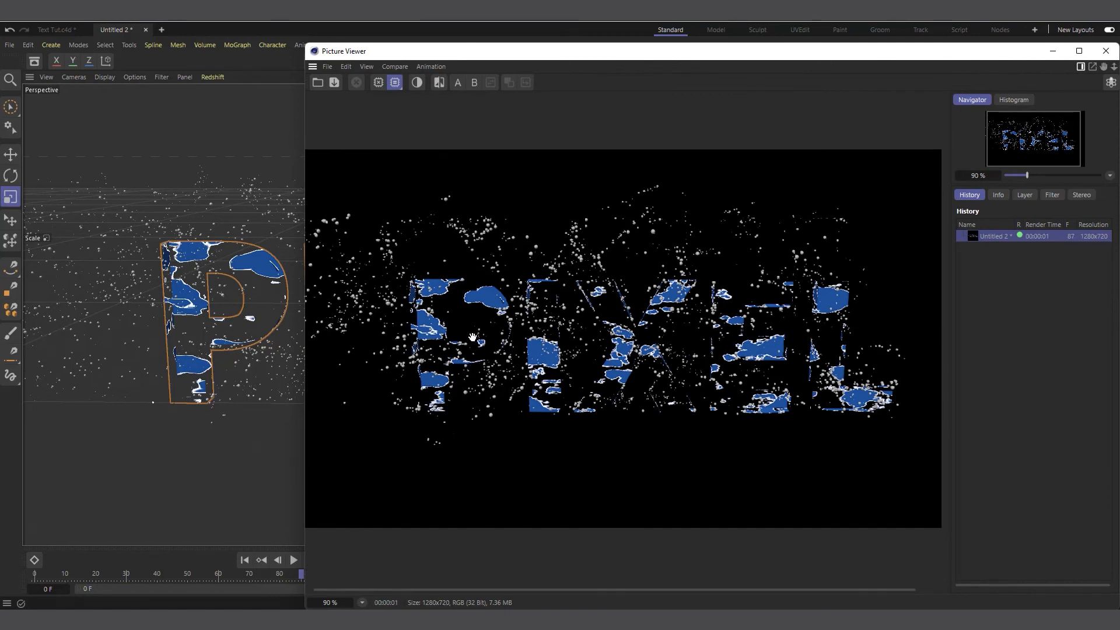
Examine the Material Luminance, Alpha, Object Buffer 1 and Object Buffer 2 passes of the render individually in single-pass mode, and close the viewer.
click(1025, 196)
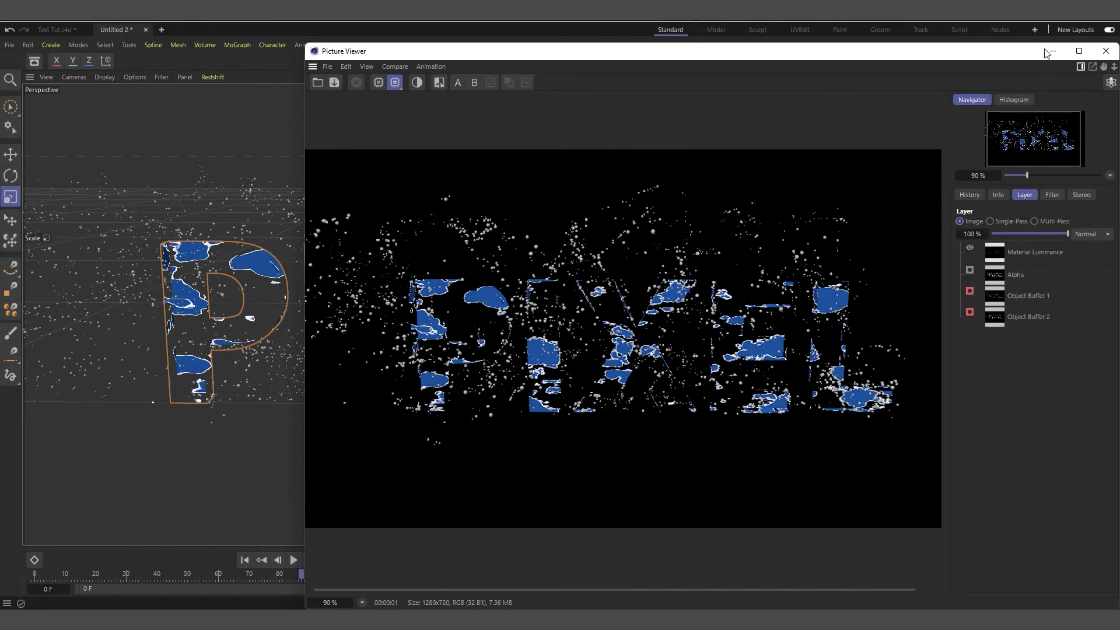
click(1079, 50)
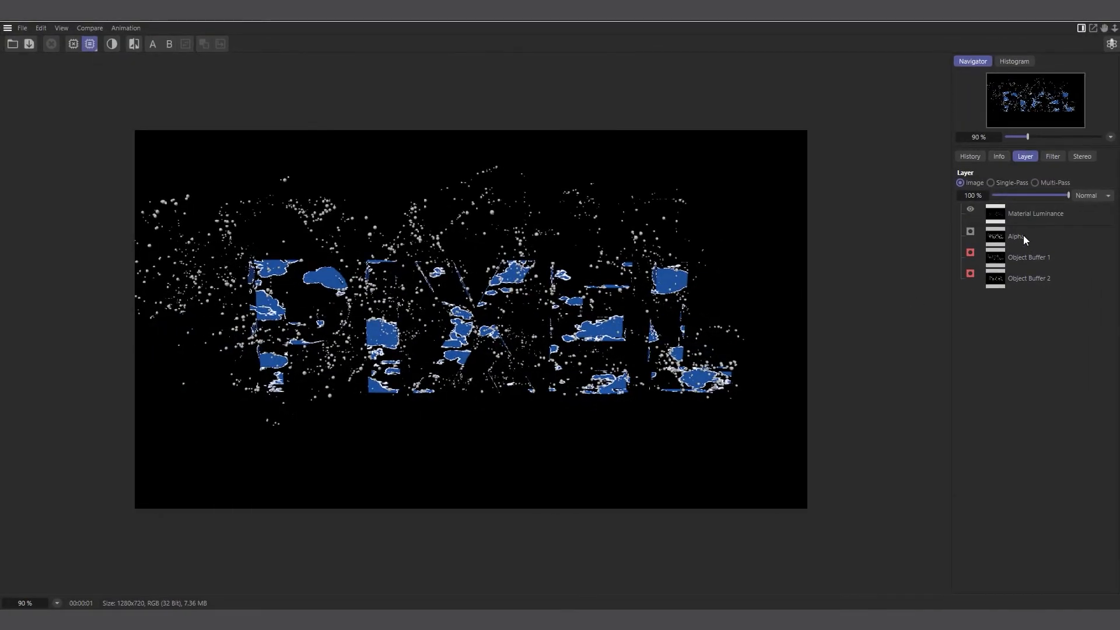
click(1019, 182)
click(1038, 216)
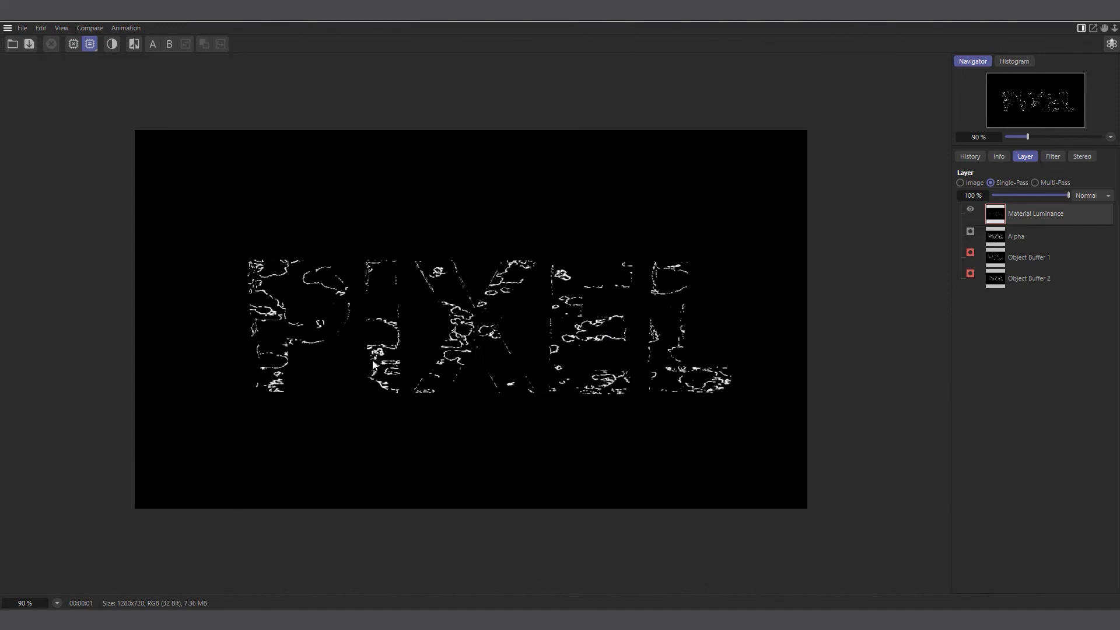
click(1016, 238)
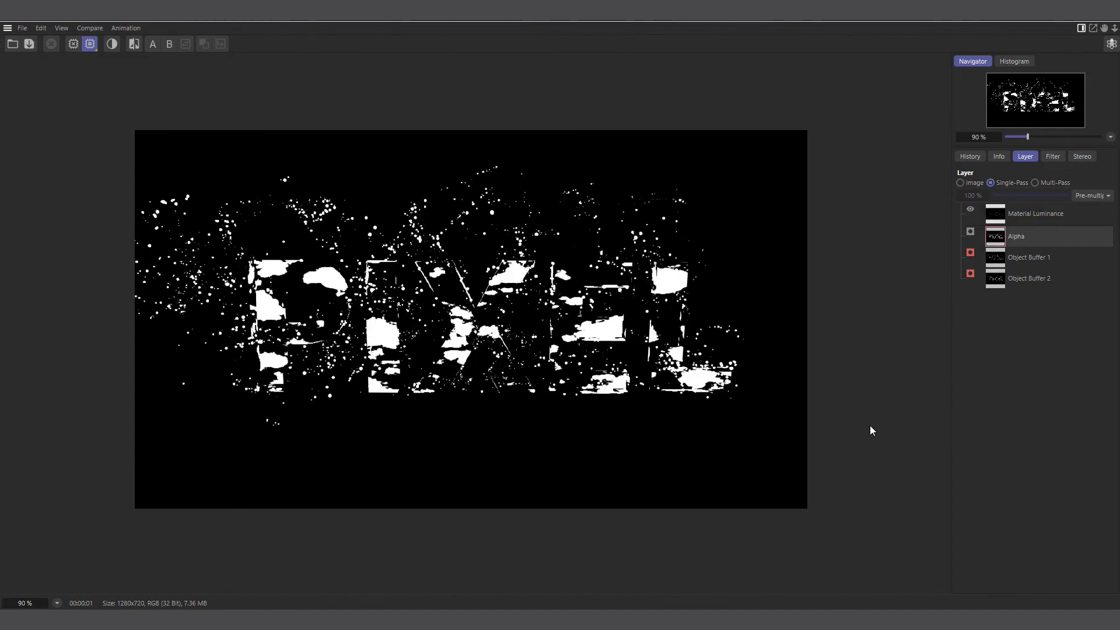
click(1042, 264)
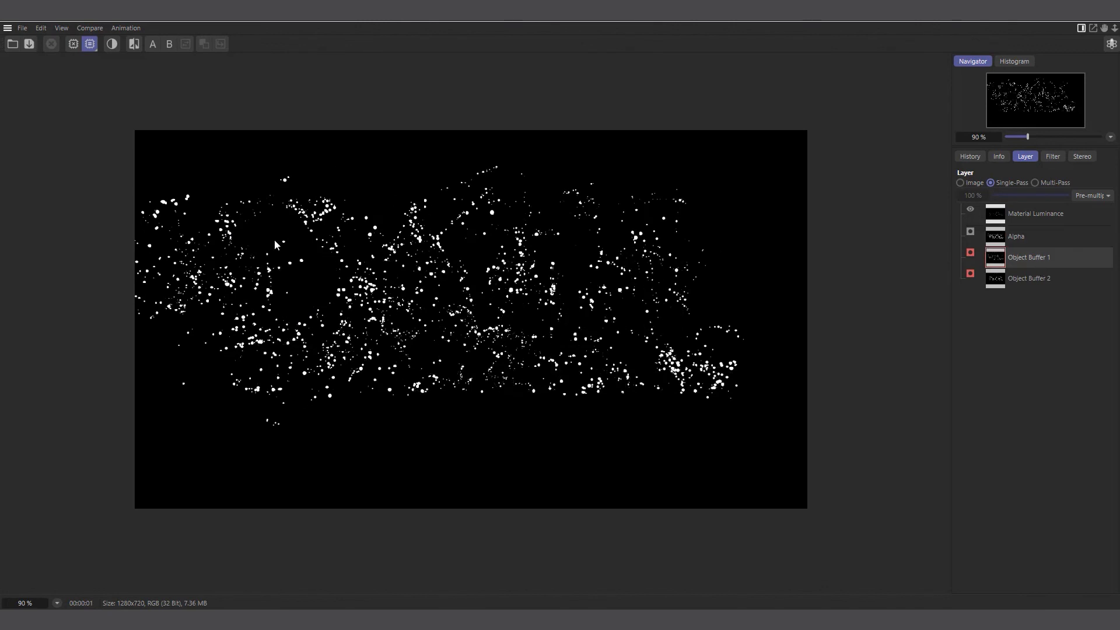
click(1034, 278)
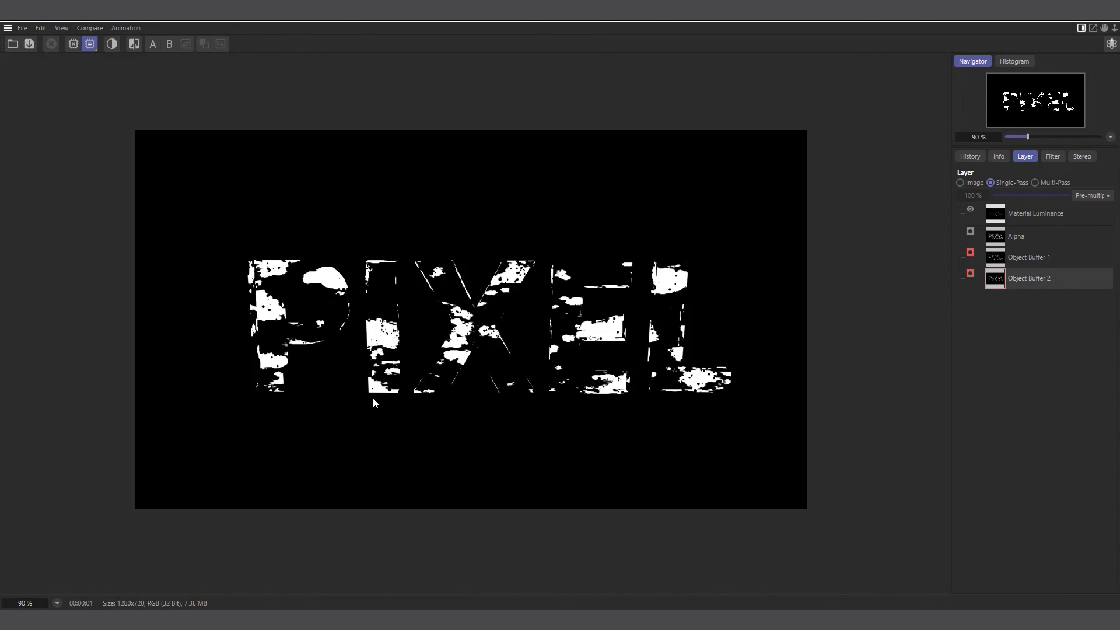
click(1101, 21)
Play the dissolve animation up to frame 106 and show the properties of the Text object's material tag.
click(294, 560)
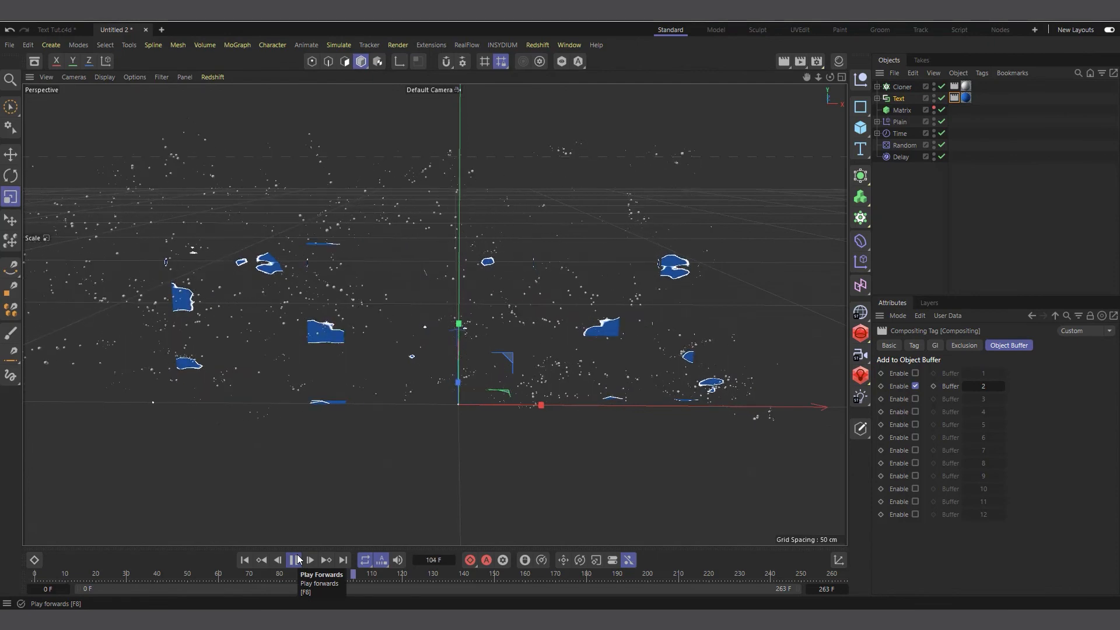
click(294, 560)
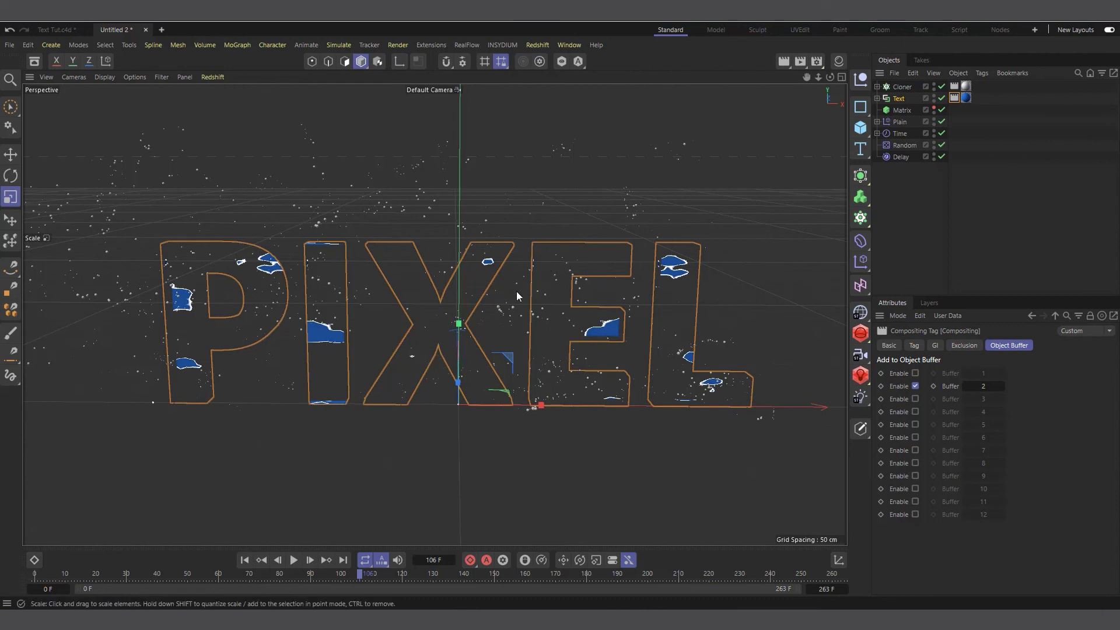
click(966, 98)
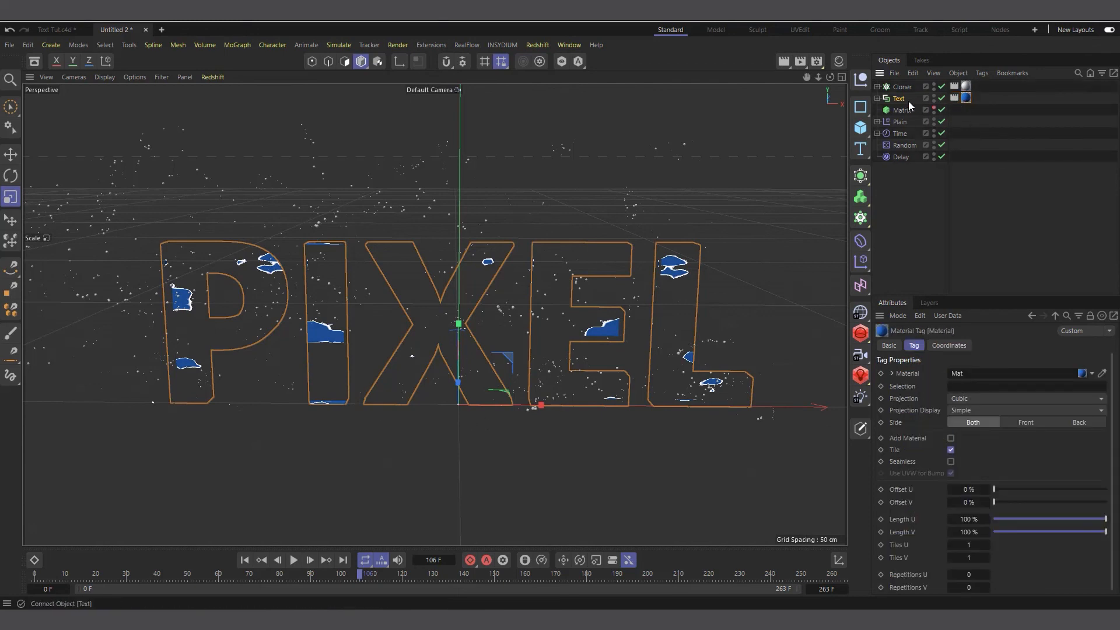